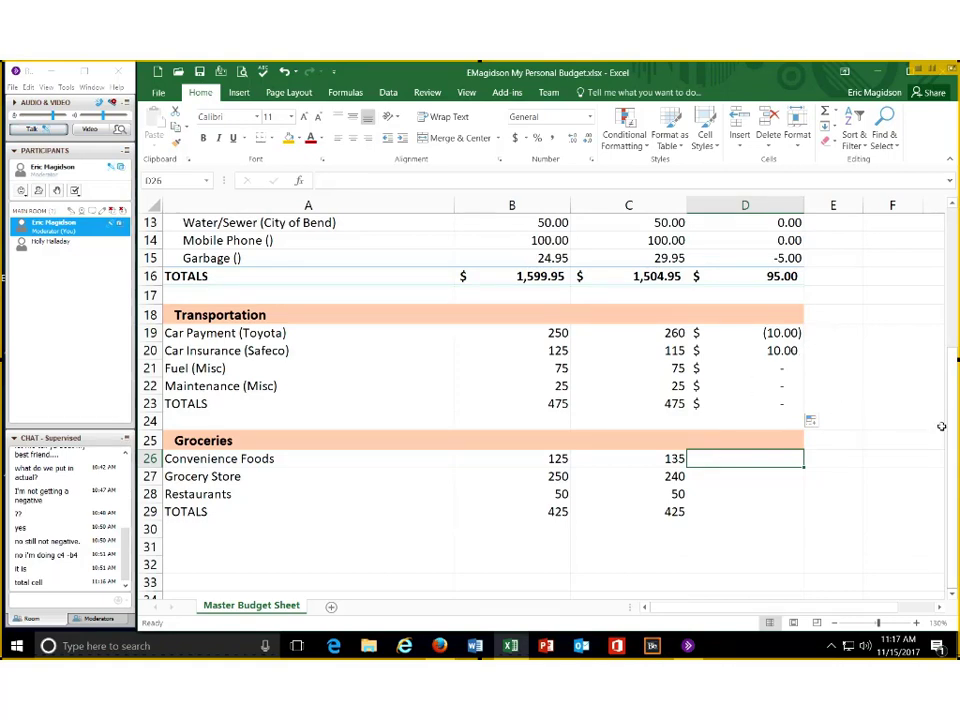
Check the difference formula used for Car Payment in cell D19
key(Up)
key(Up)
key(Up)
key(Up)
key(Up)
key(Up)
key(Up)
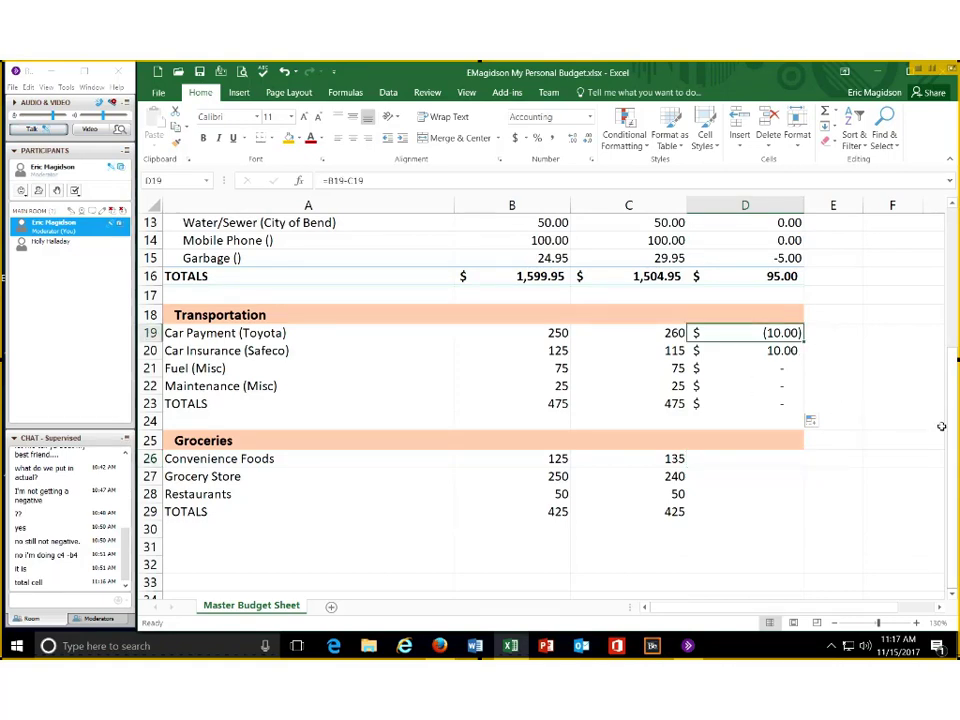
Calculate the Convenience Foods difference in D26 with =B26-C26 and fill the formula down through the Groceries TOTALS row, D29
click(746, 457)
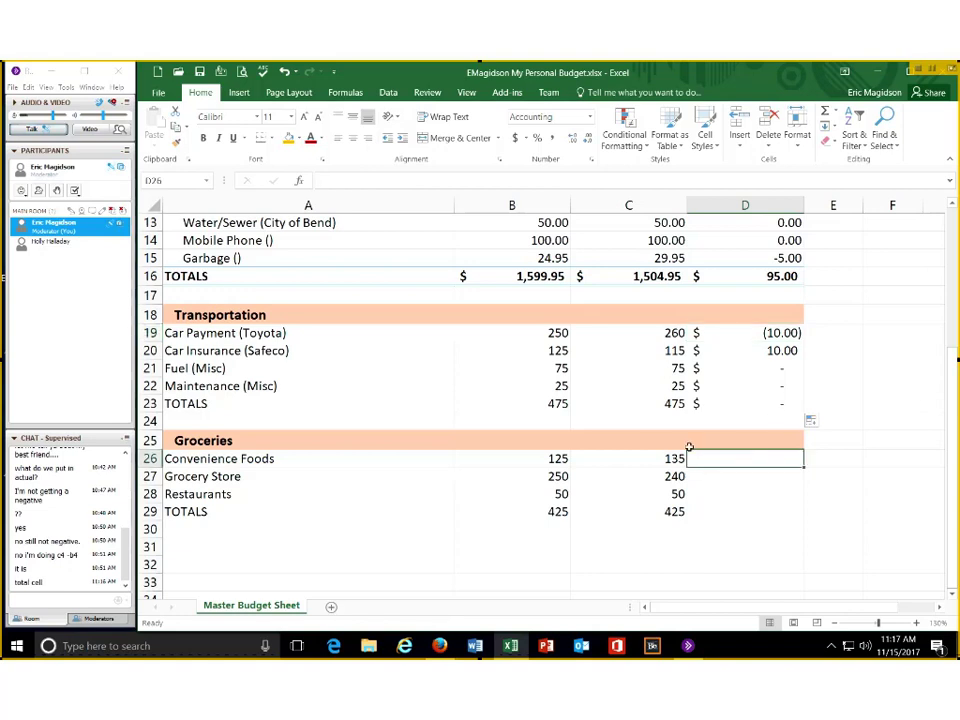
text(=)
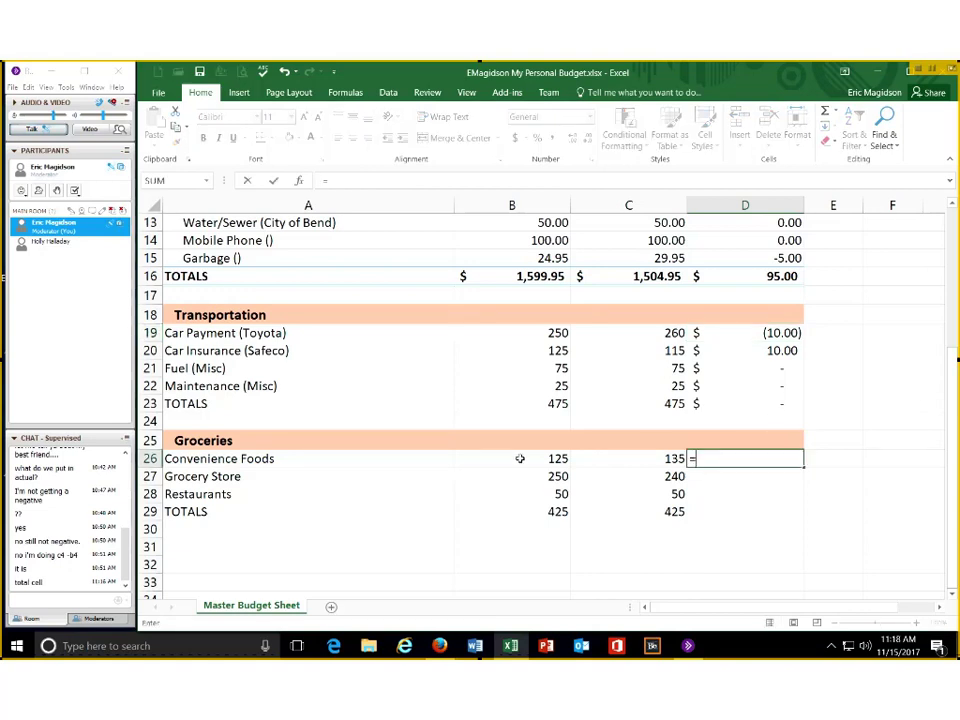
click(552, 458)
text(-)
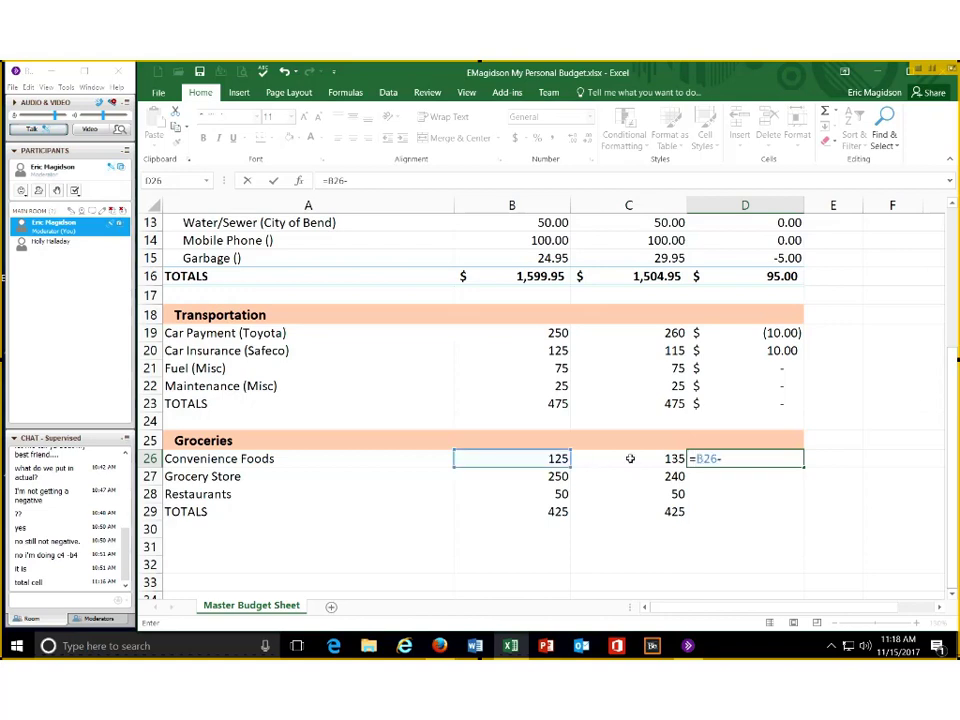
click(630, 458)
key(Return)
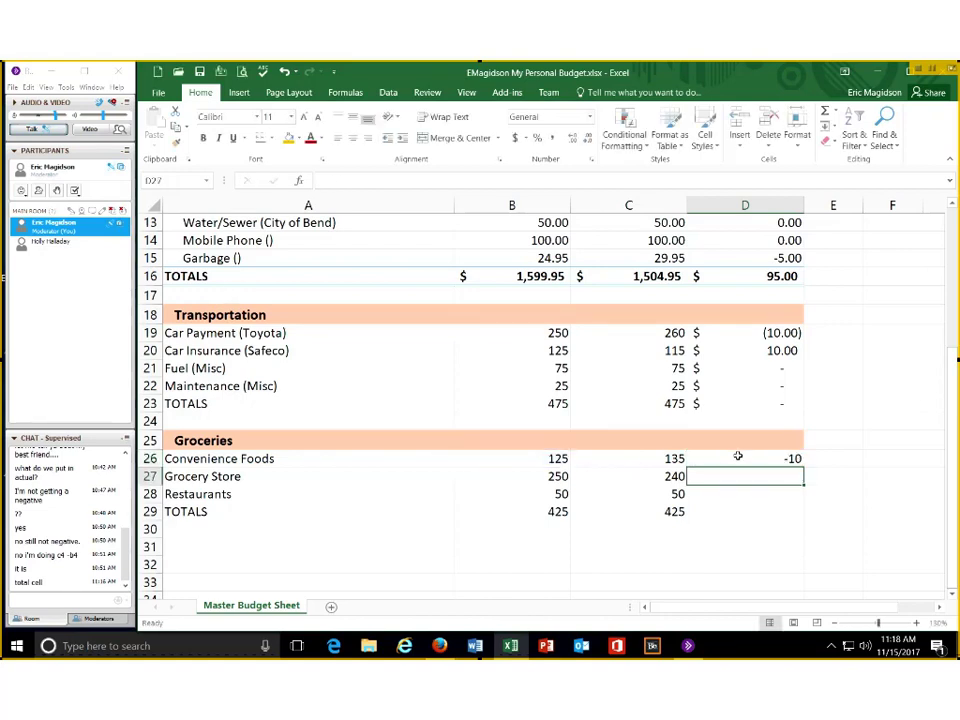
click(800, 460)
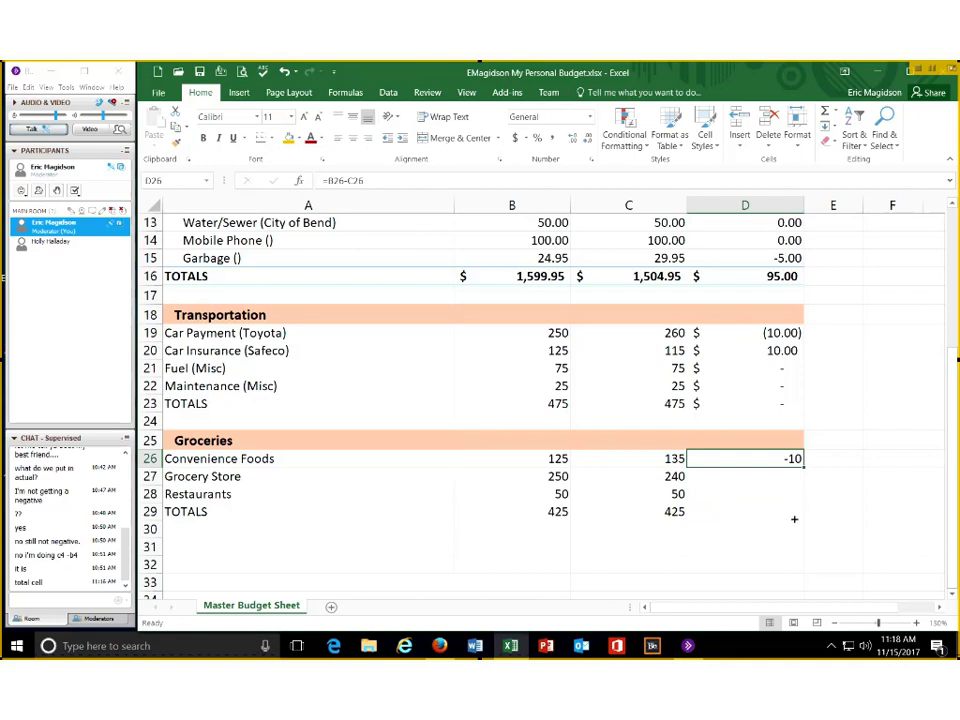
drag(790, 517, 775, 514)
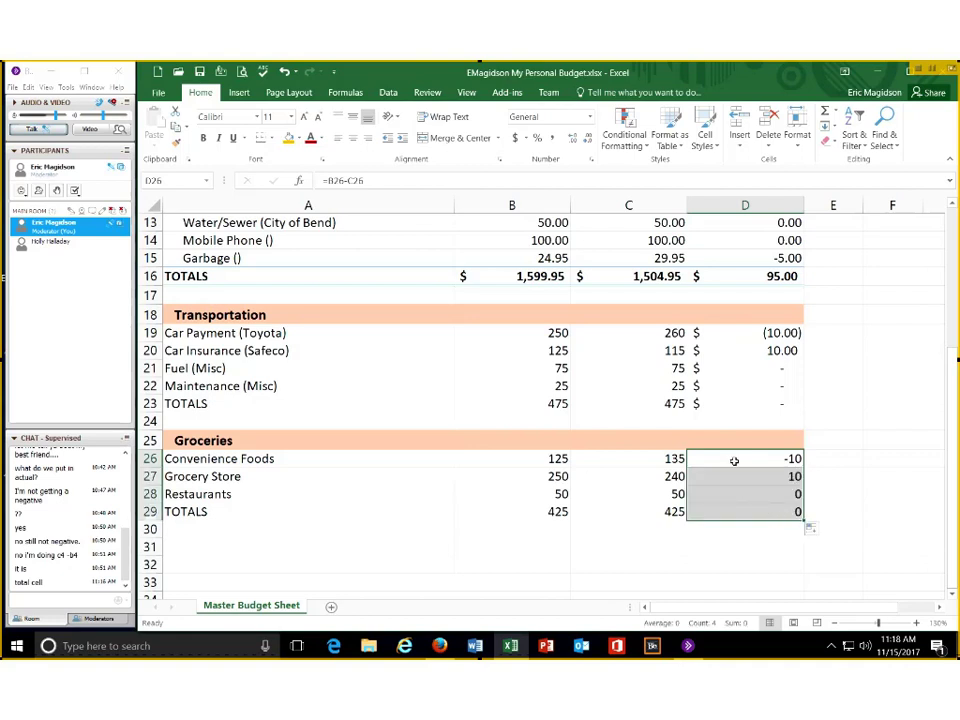
click(505, 457)
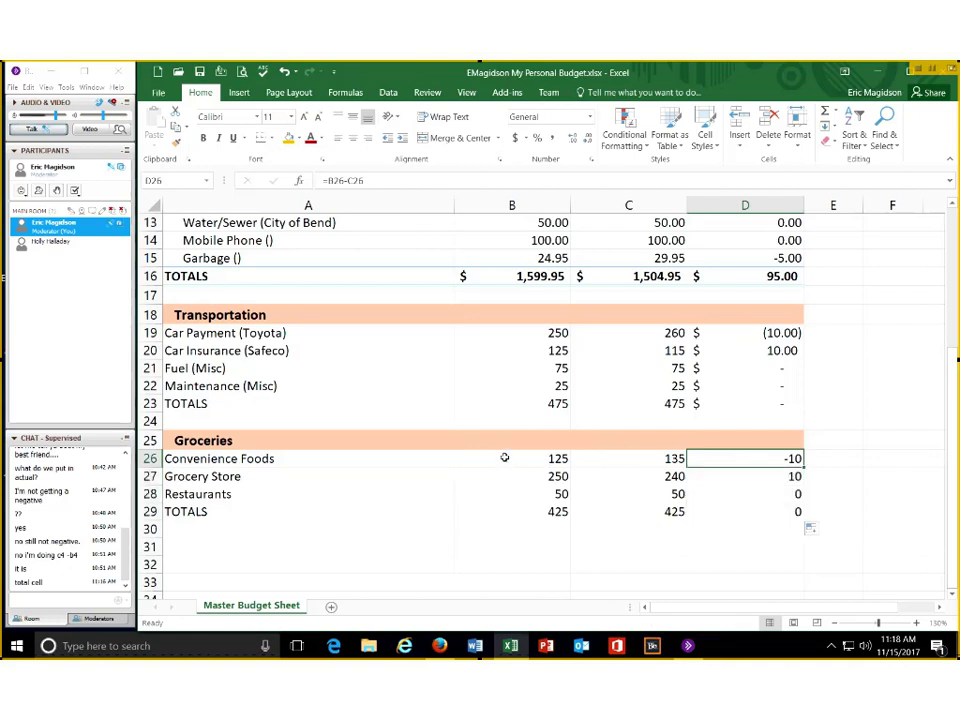
click(505, 457)
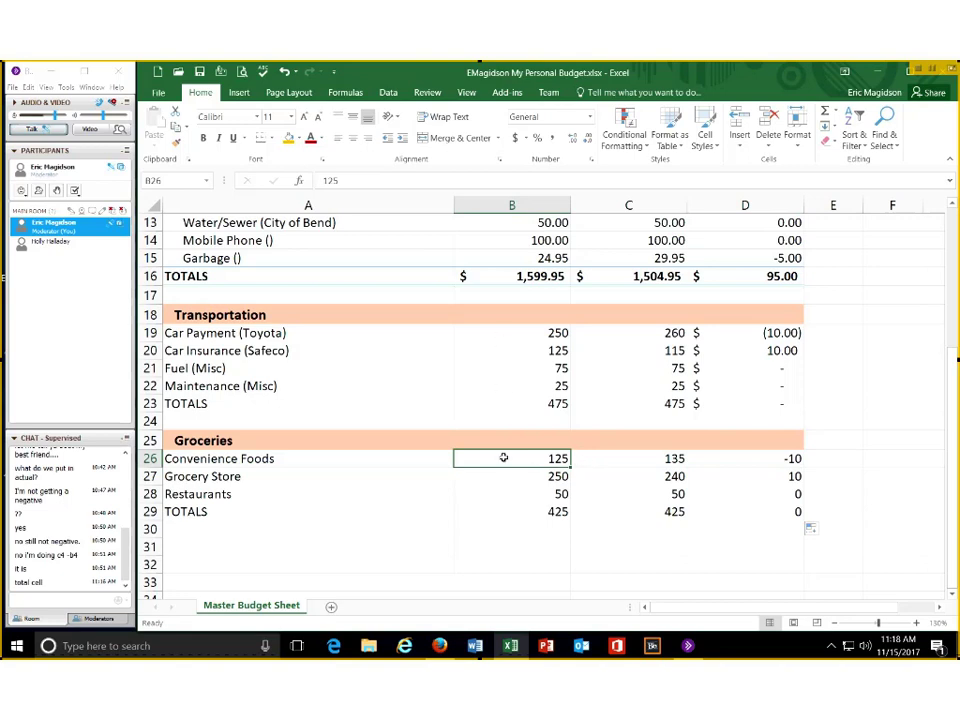
click(659, 458)
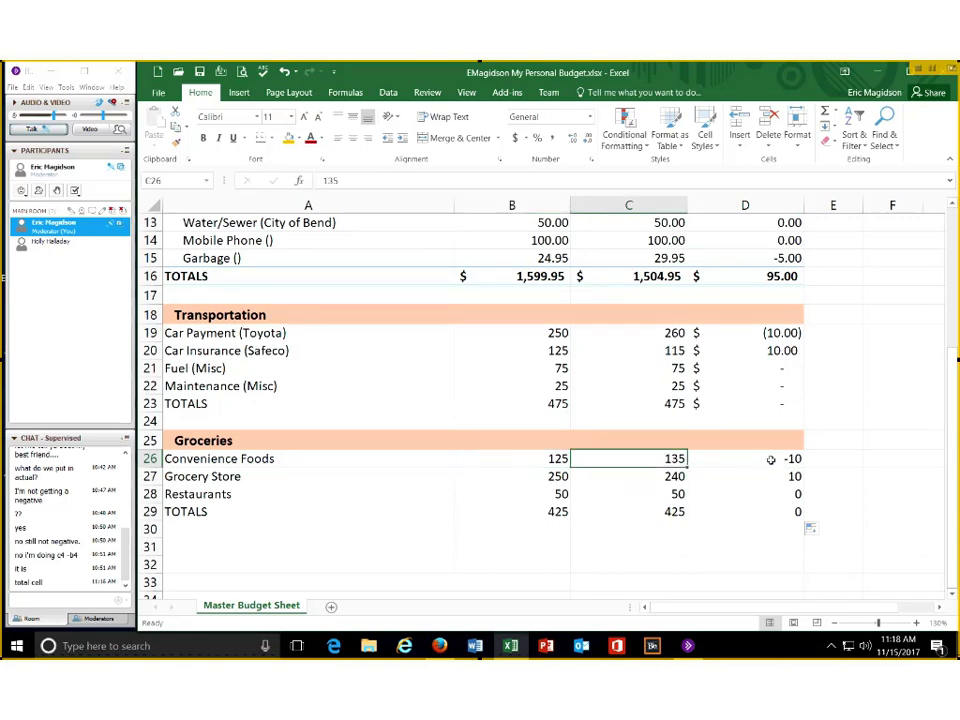
click(771, 459)
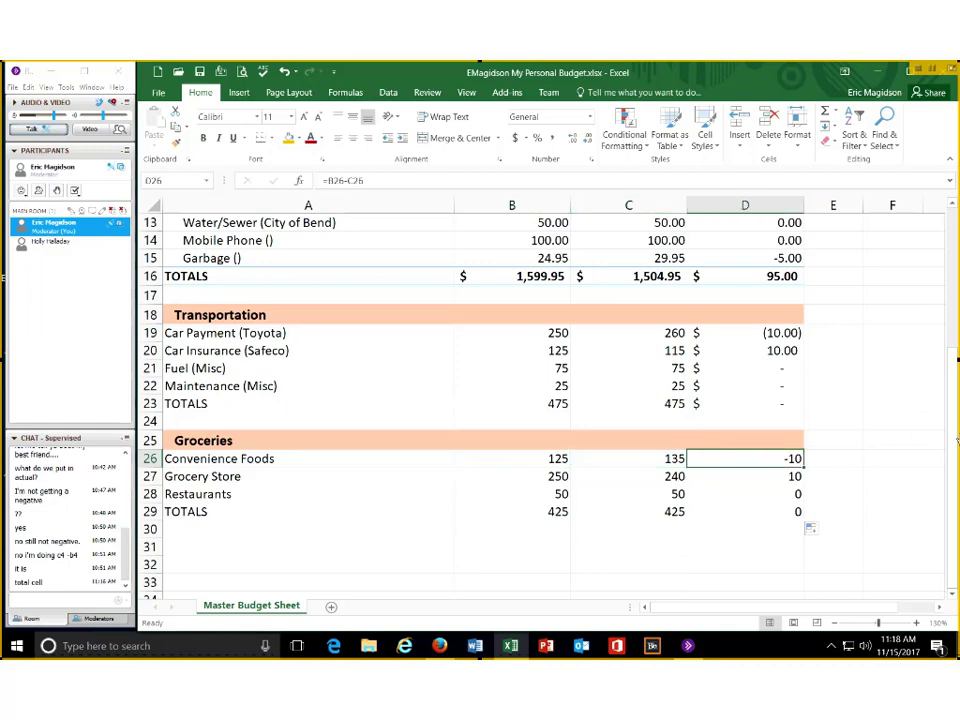
Apply the Total cell style to the Transportation TOTALS row, A23:D23
scroll(957, 440, up, 3)
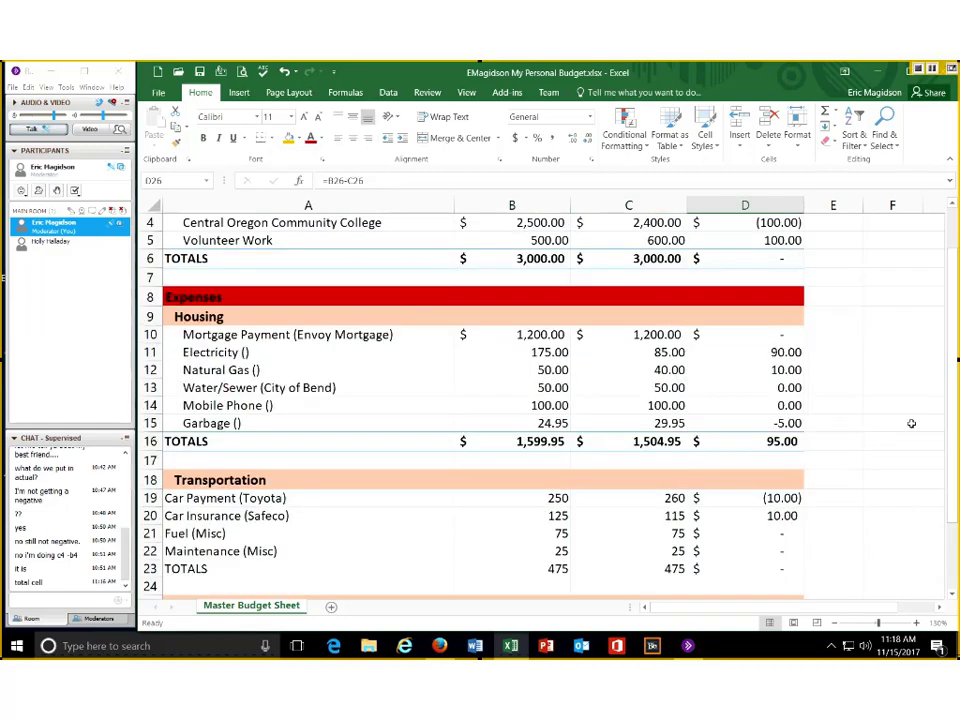
scroll(911, 423, down, 1)
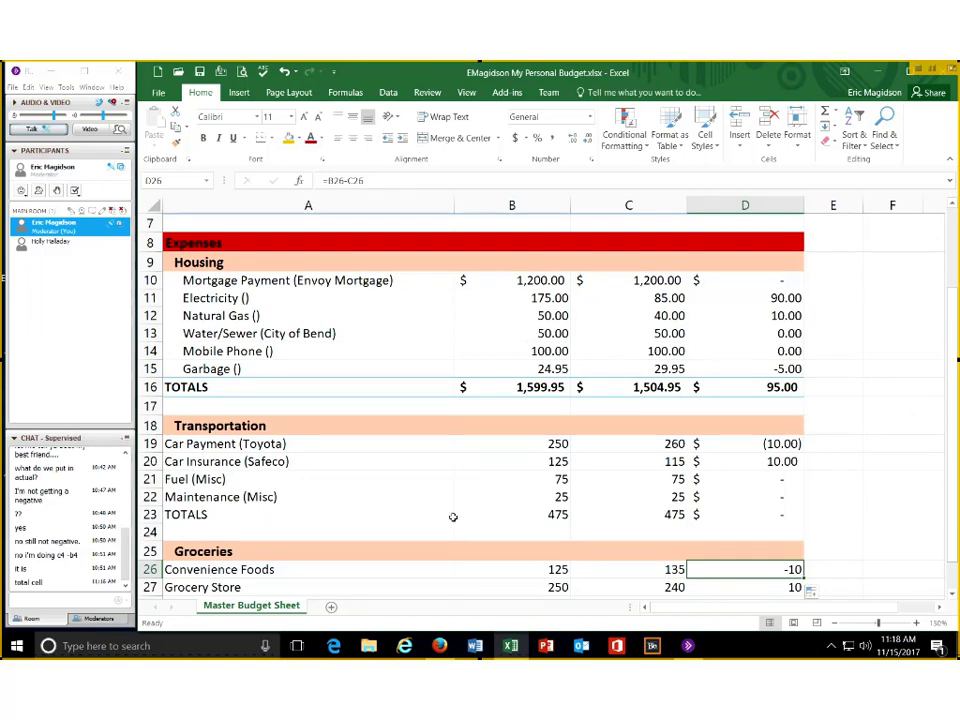
drag(448, 514, 760, 514)
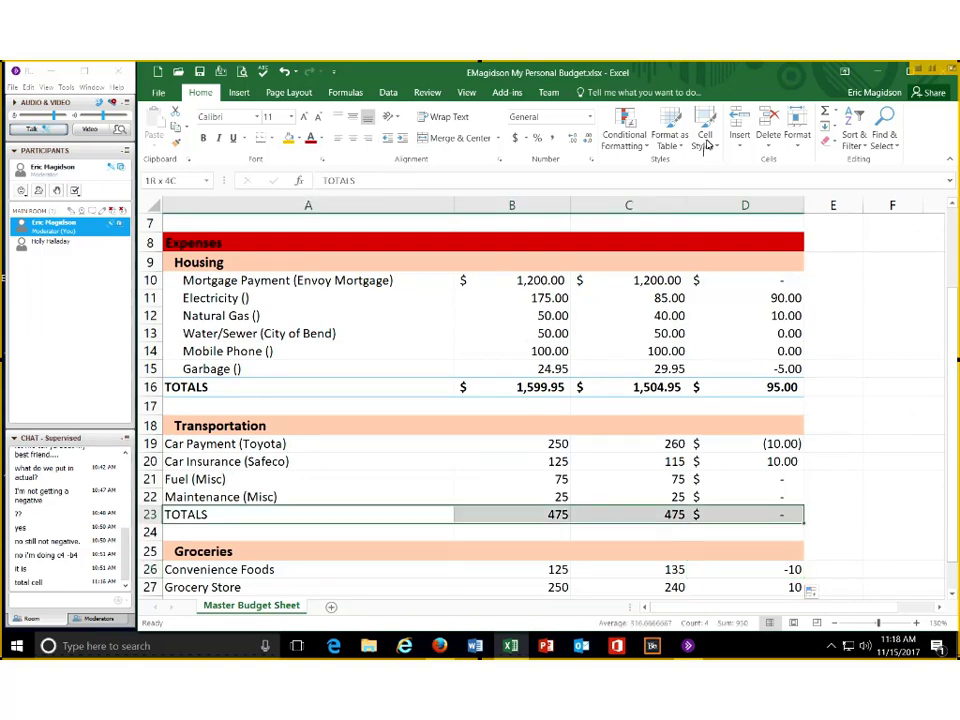
click(705, 140)
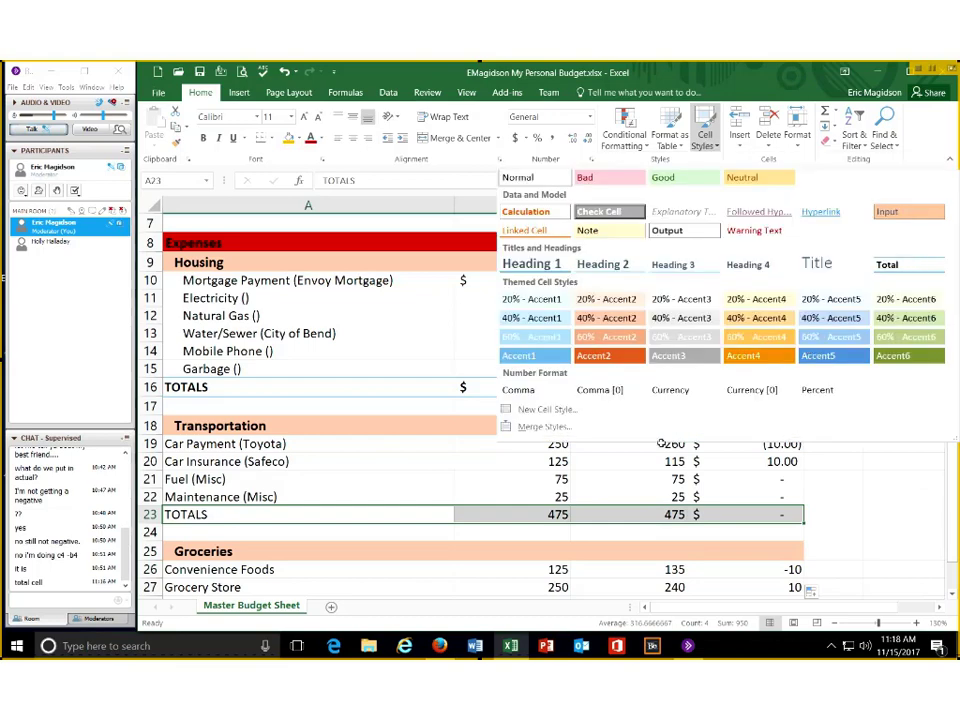
click(887, 265)
Apply the Total cell style to the Groceries TOTALS row, A29:D29, and deselect the row
scroll(281, 456, down, 3)
drag(341, 461, 747, 466)
click(708, 143)
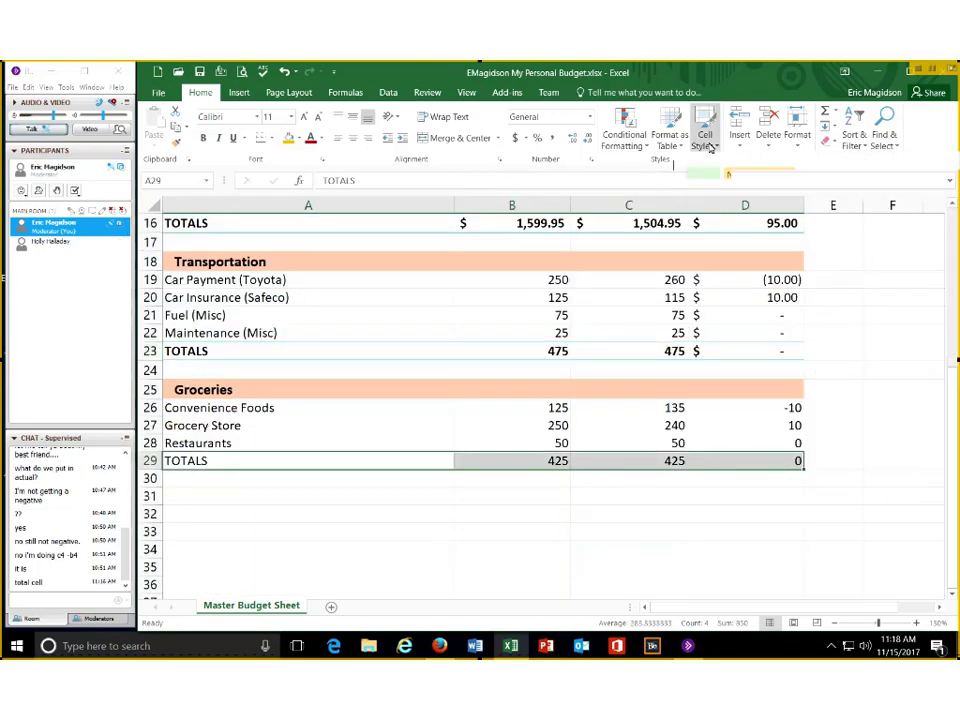
click(900, 266)
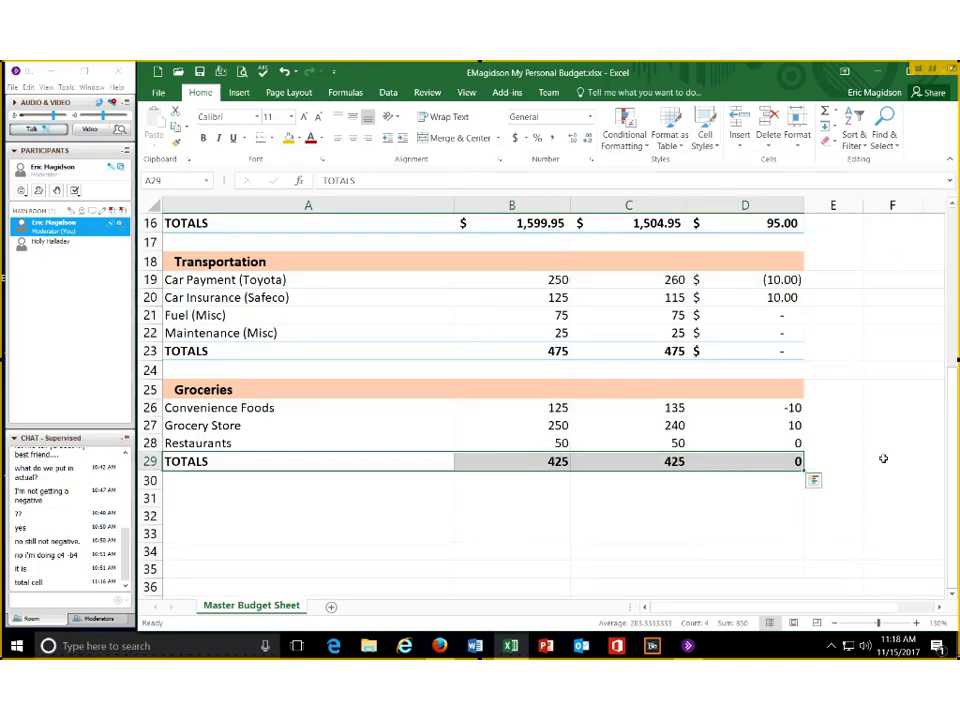
click(883, 458)
Copy the Budgeted, Actual and Difference headings in B3:D3 of the Income row
scroll(883, 458, up, 3)
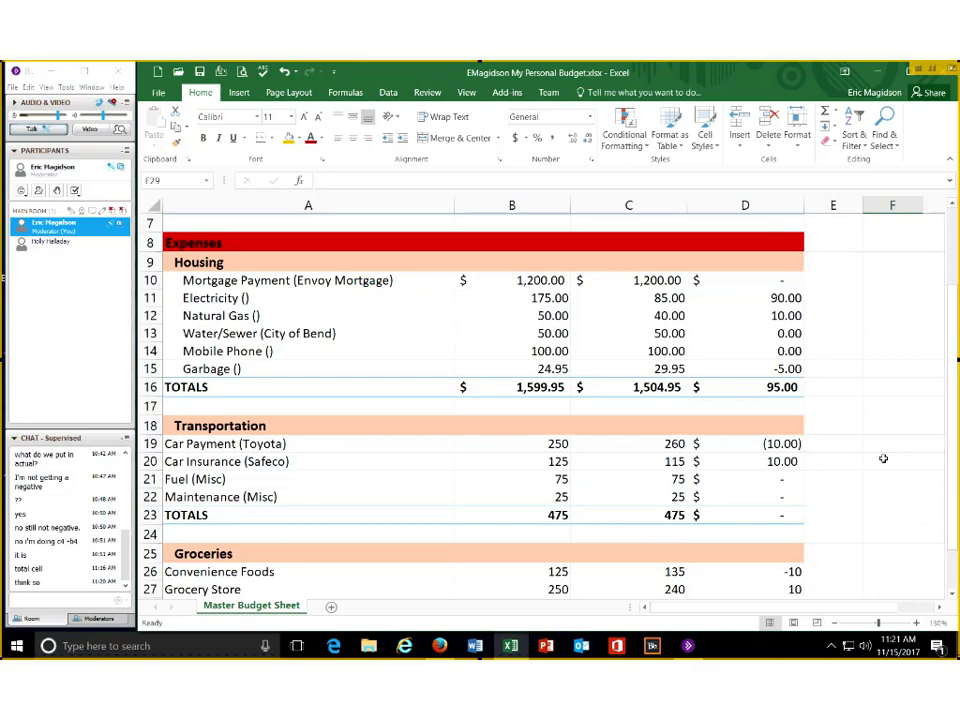
drag(951, 314, 948, 221)
scroll(527, 262, up, 2)
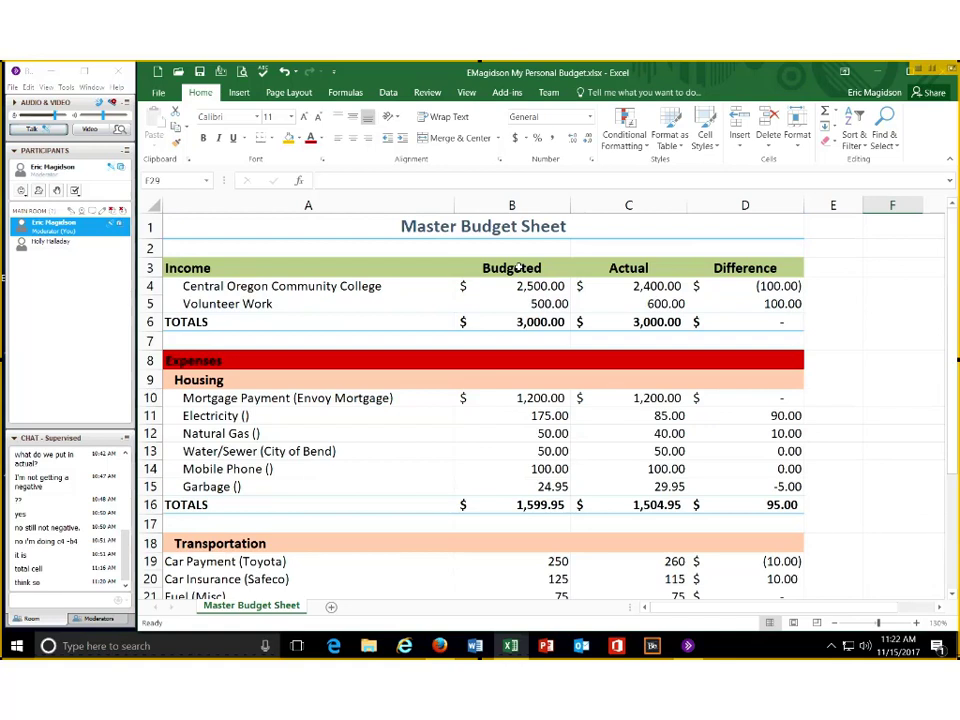
click(518, 266)
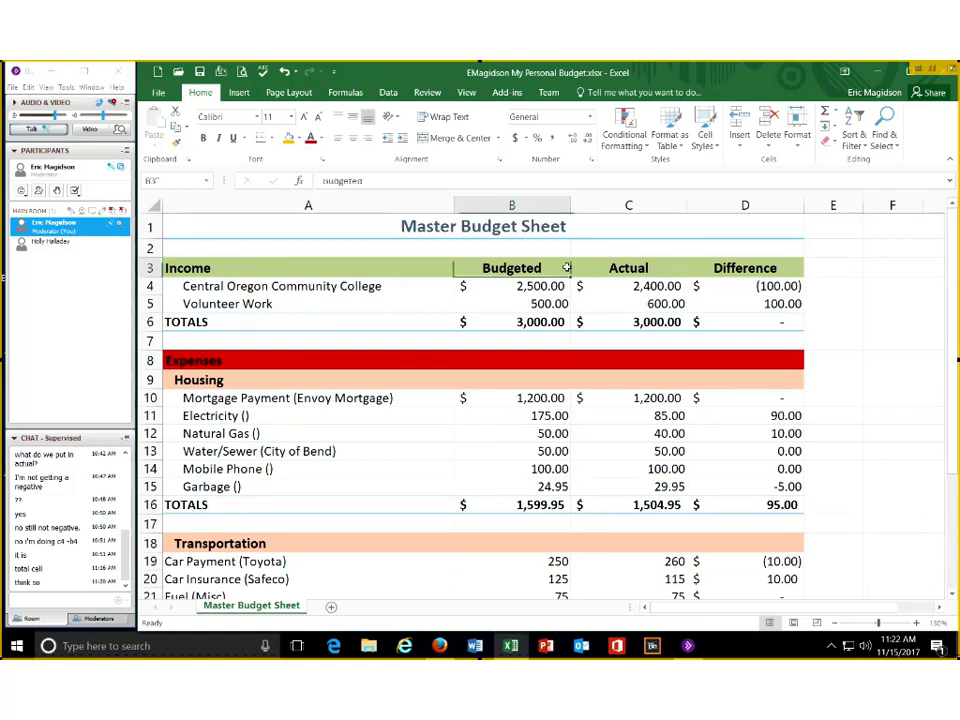
shift+click(728, 266)
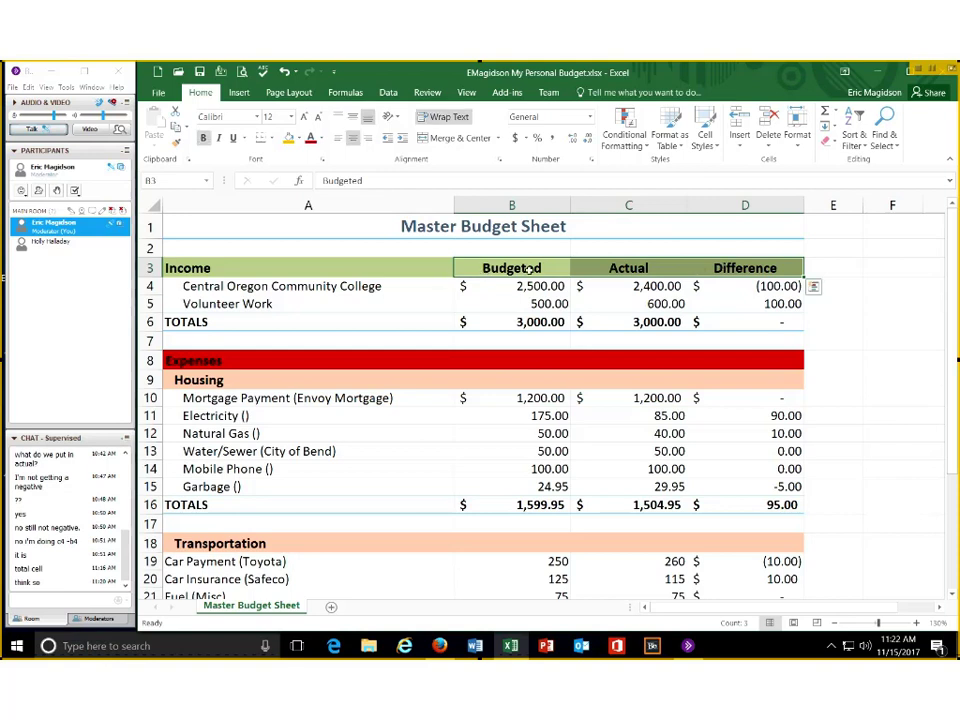
right_click(712, 268)
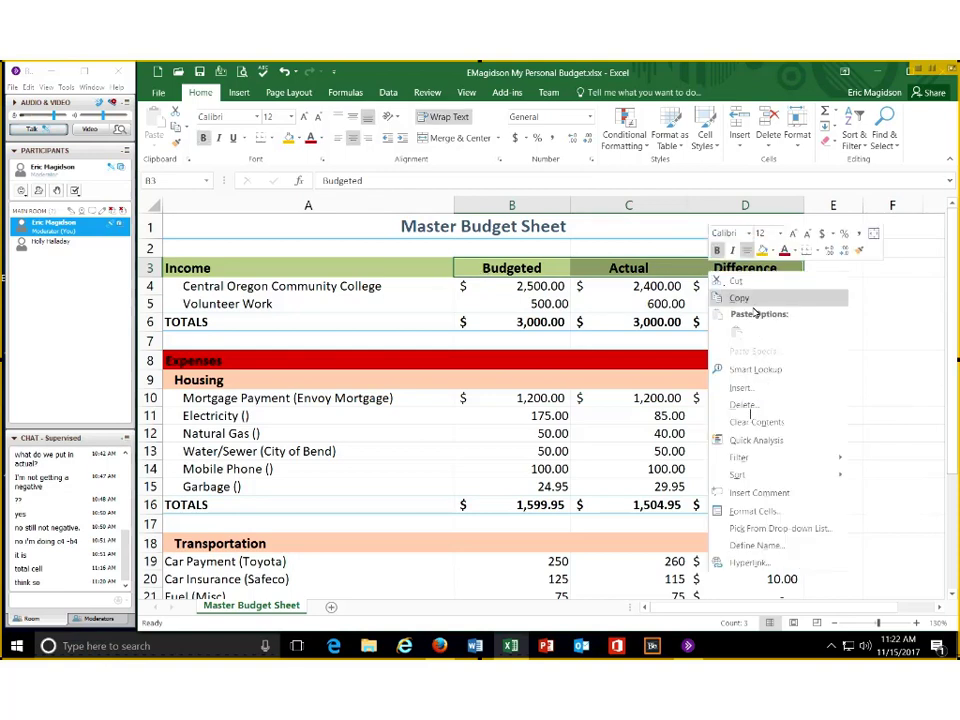
click(808, 296)
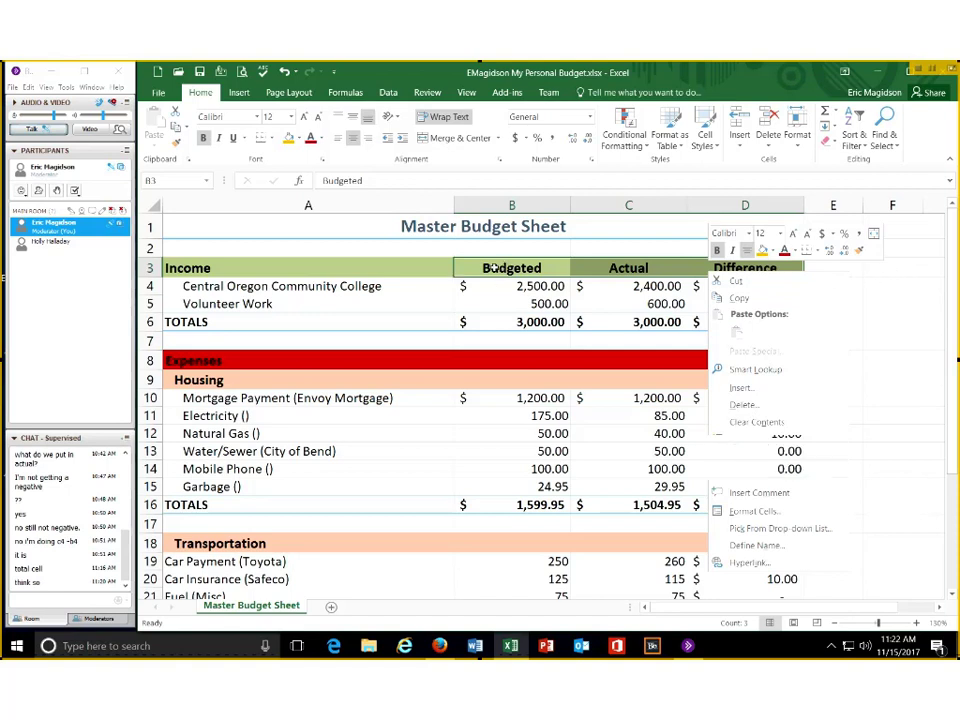
drag(495, 268, 718, 270)
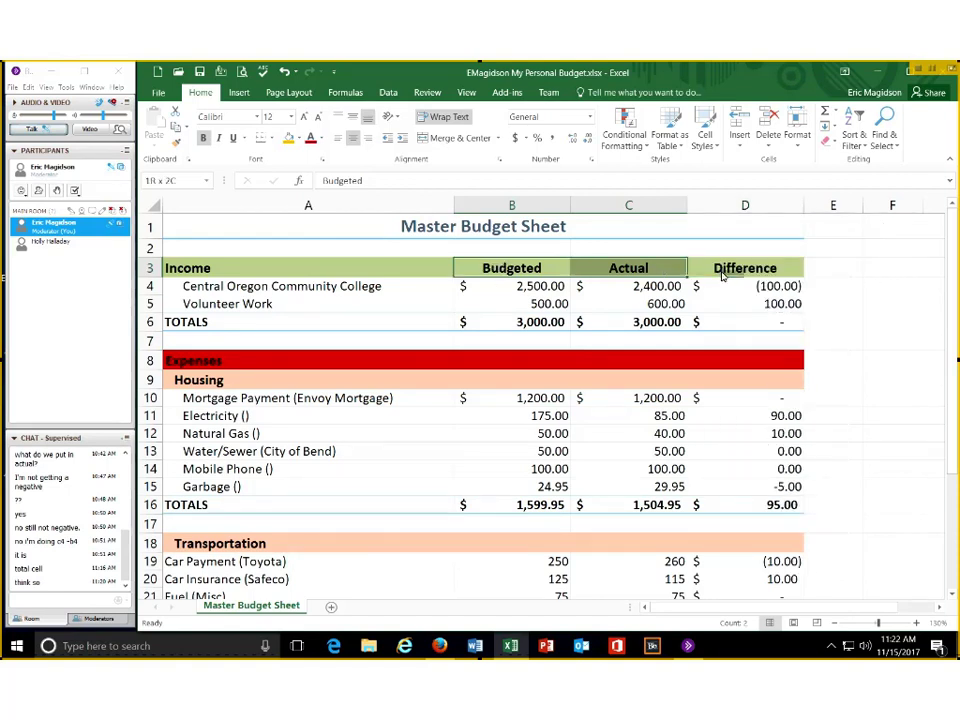
right_click(722, 272)
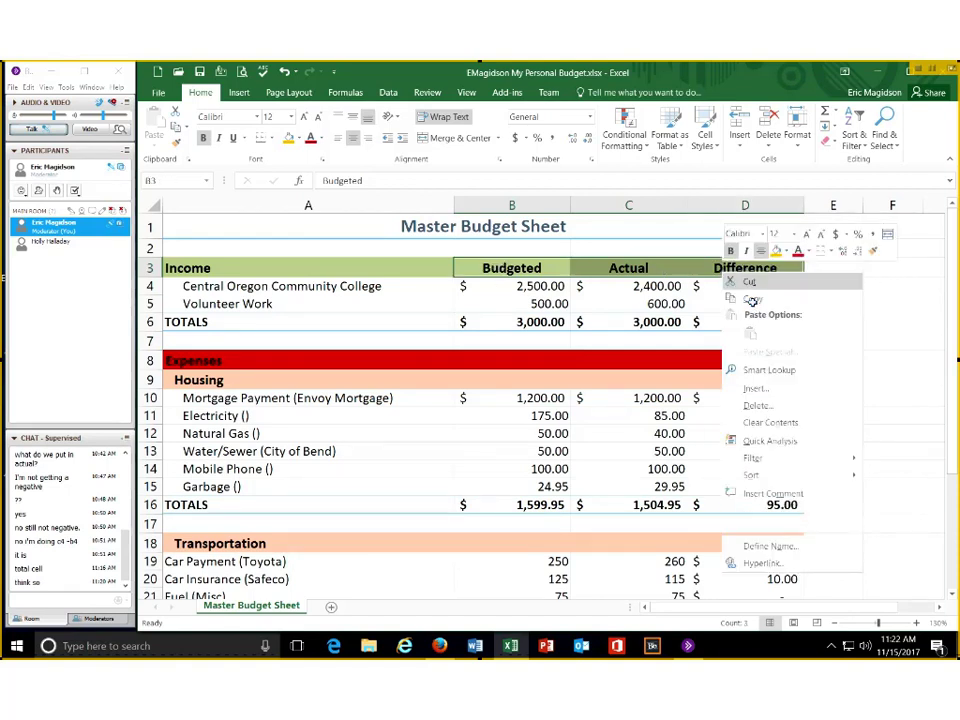
click(752, 300)
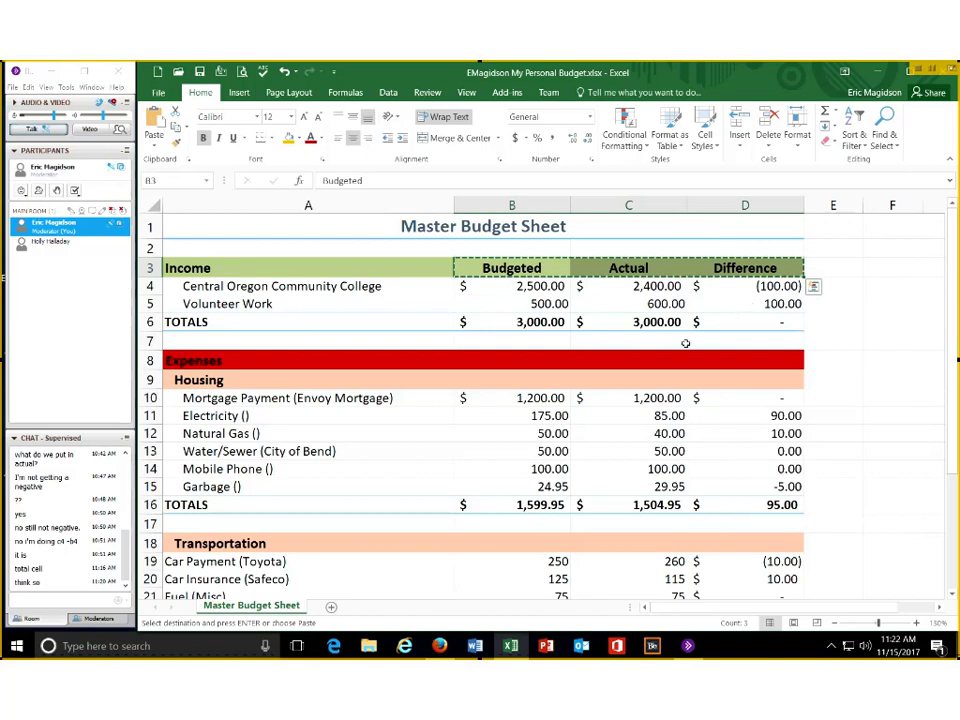
Try pasting the copied headings with their source formatting into B8:D8 of the Expenses row, and undo the paste
click(524, 381)
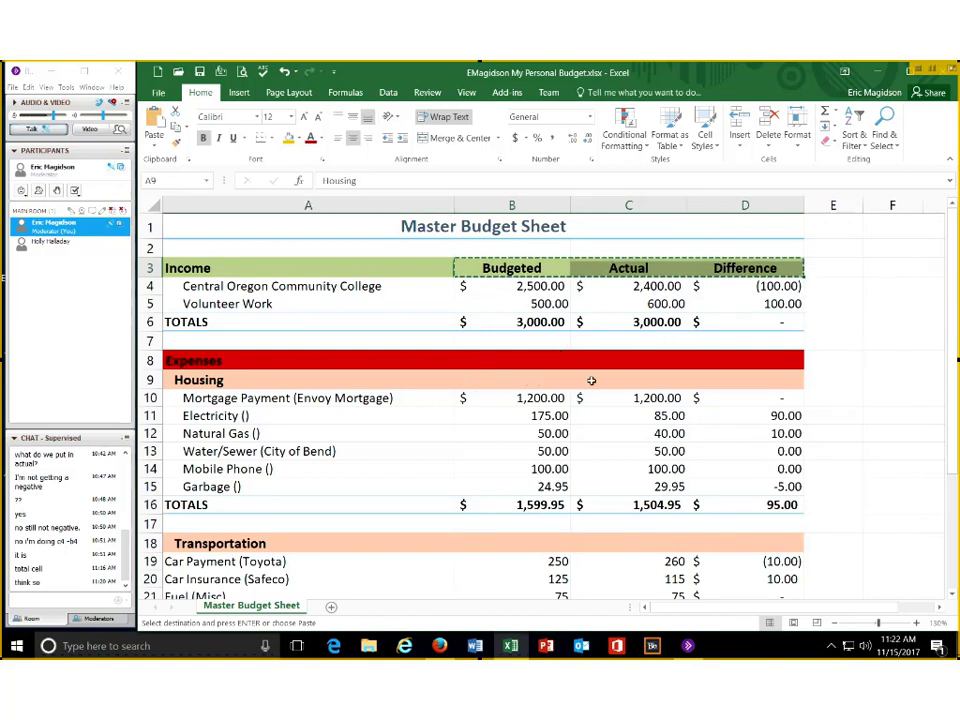
click(493, 361)
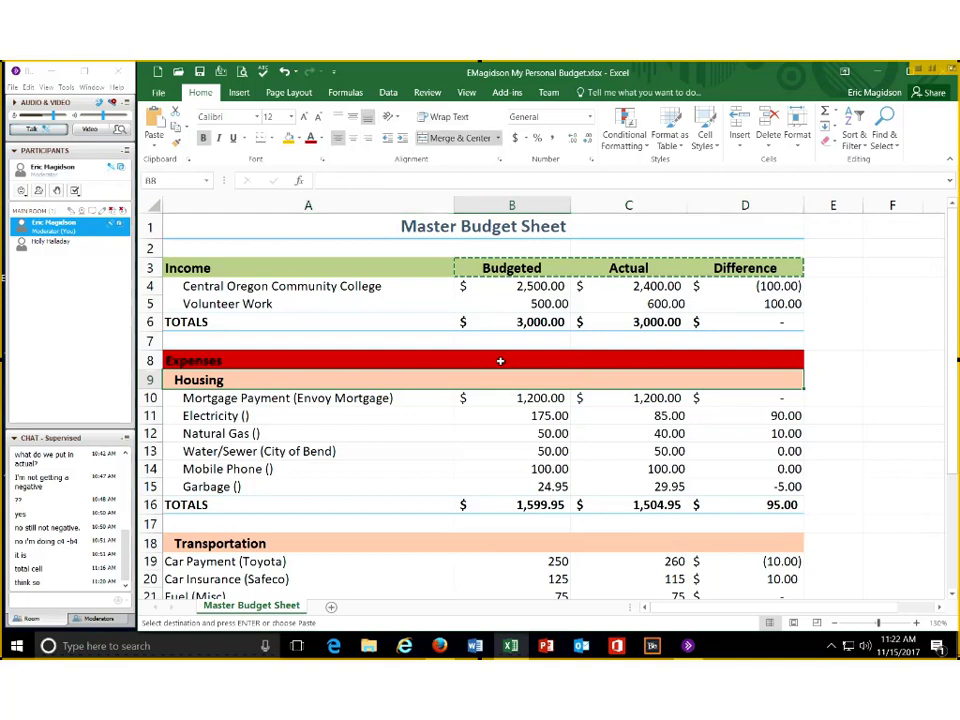
shift+click(734, 358)
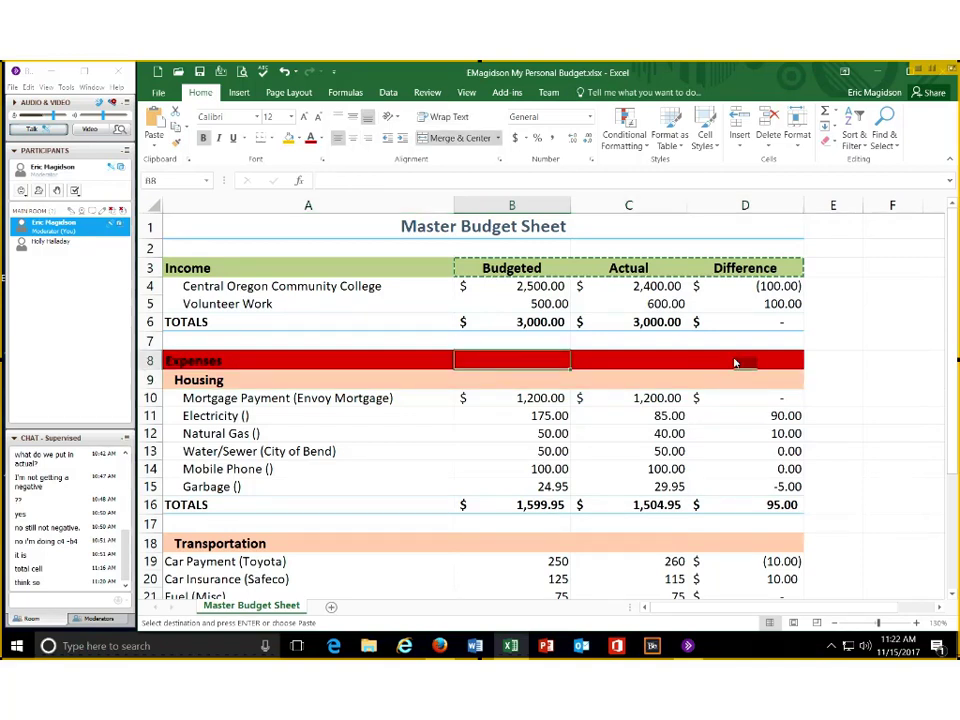
right_click(735, 360)
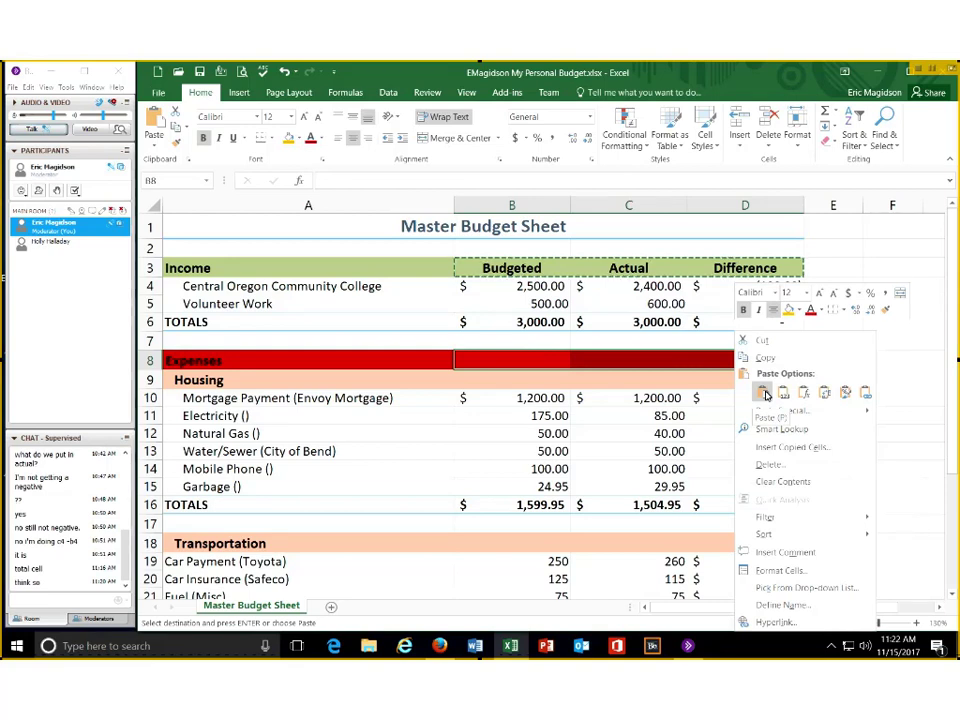
click(766, 394)
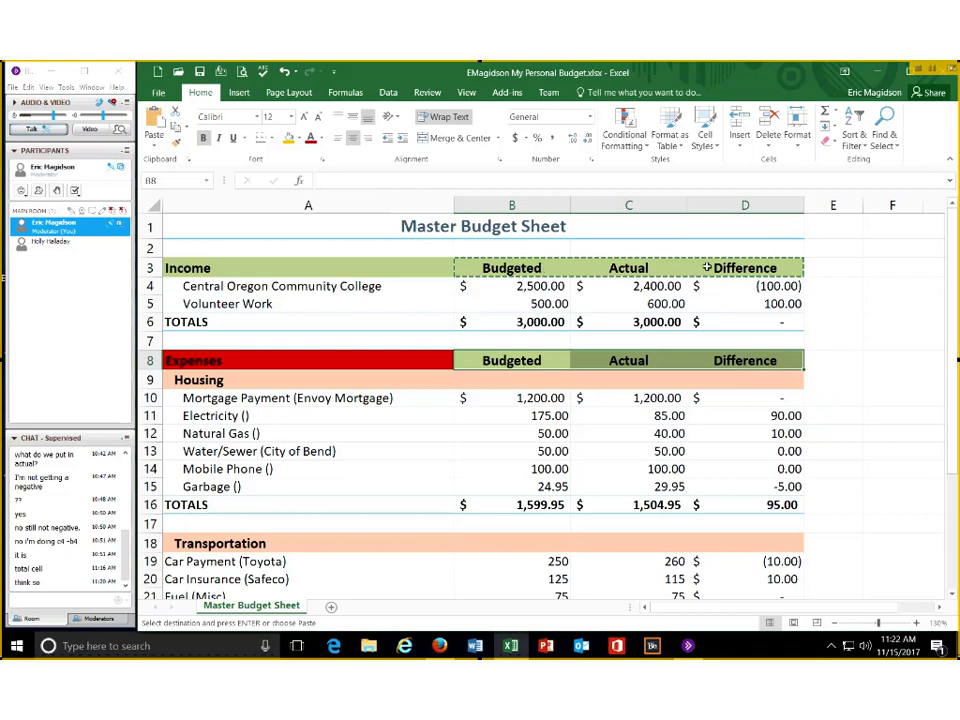
key(ctrl+z)
Paste the copied headings as values only into B8:D8 of the Expenses row, keeping its red formatting
drag(484, 357, 729, 360)
right_click(729, 360)
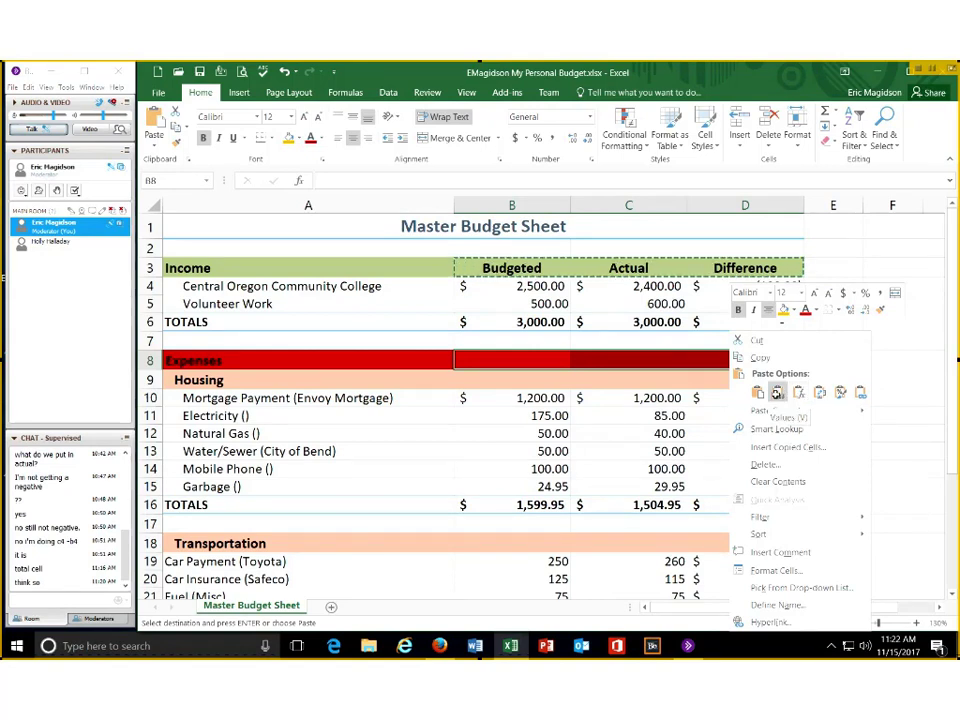
click(778, 395)
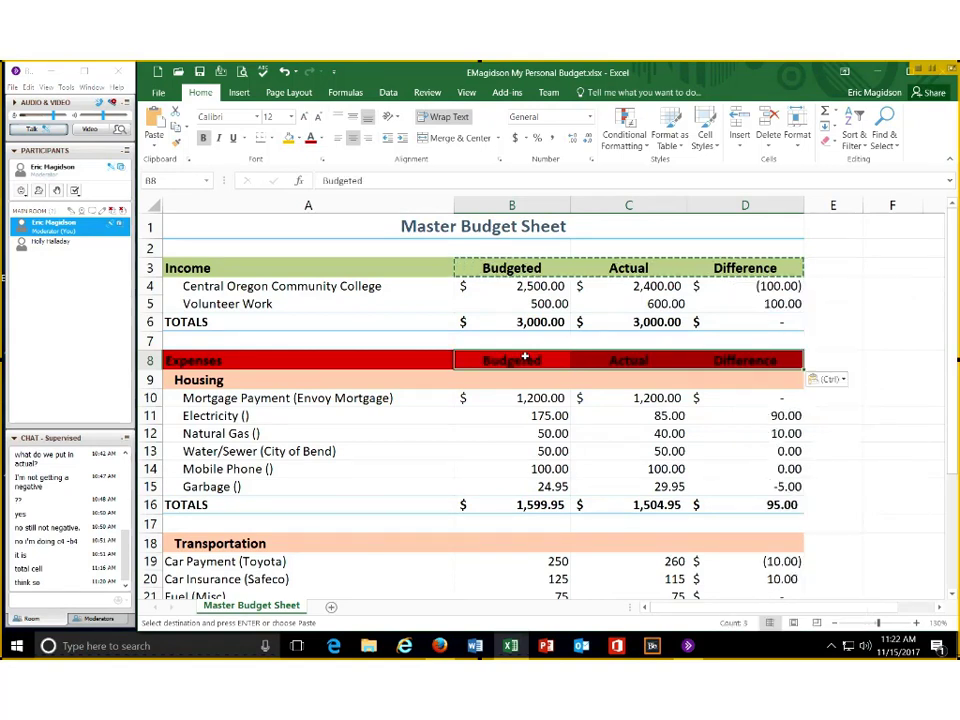
click(878, 360)
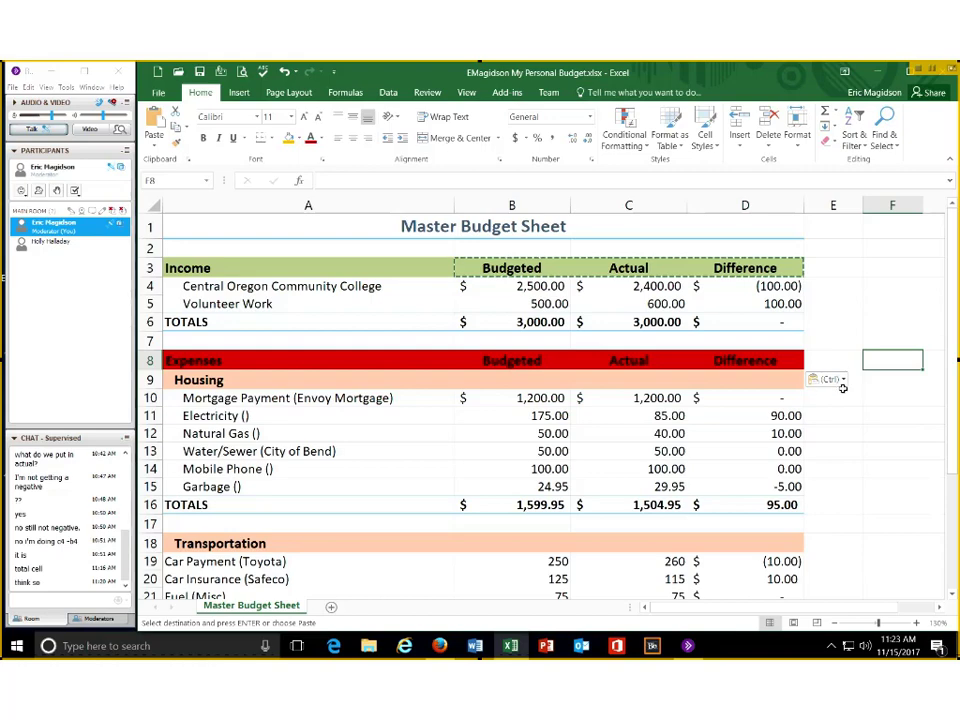
scroll(843, 388, down, 4)
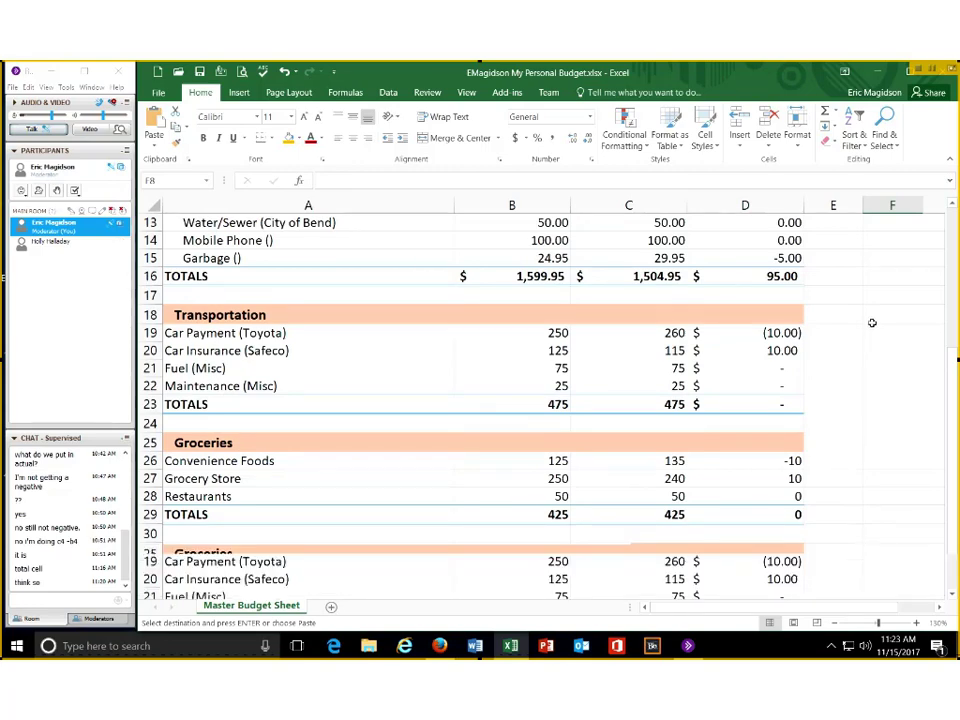
Unmerge the Transportation heading row, A18:D18, and deselect it
scroll(872, 321, up, 4)
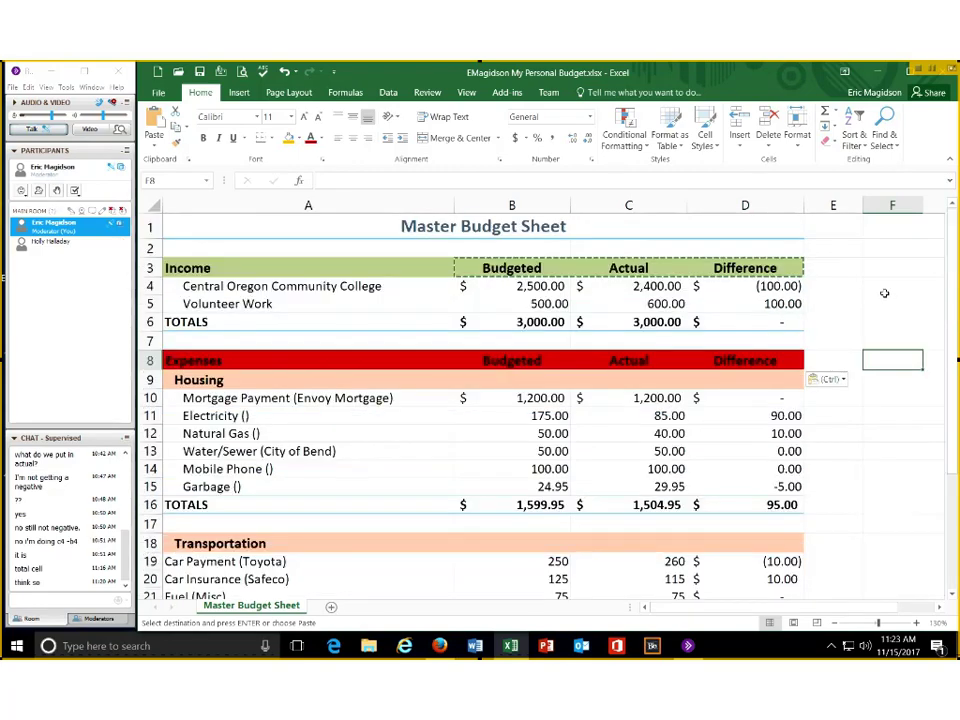
scroll(884, 293, down, 3)
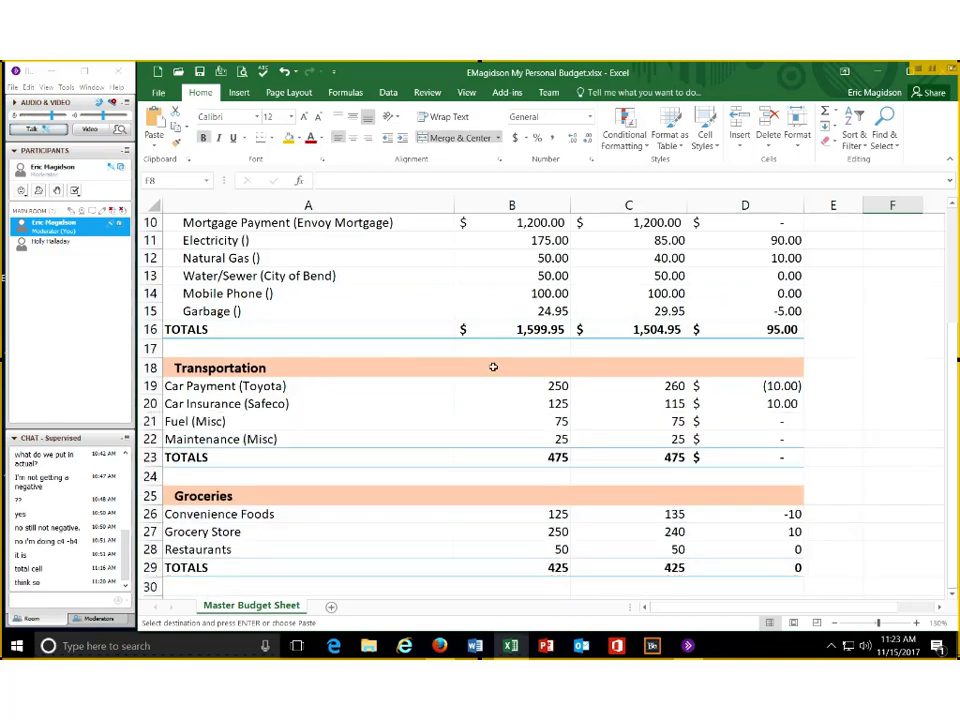
click(493, 367)
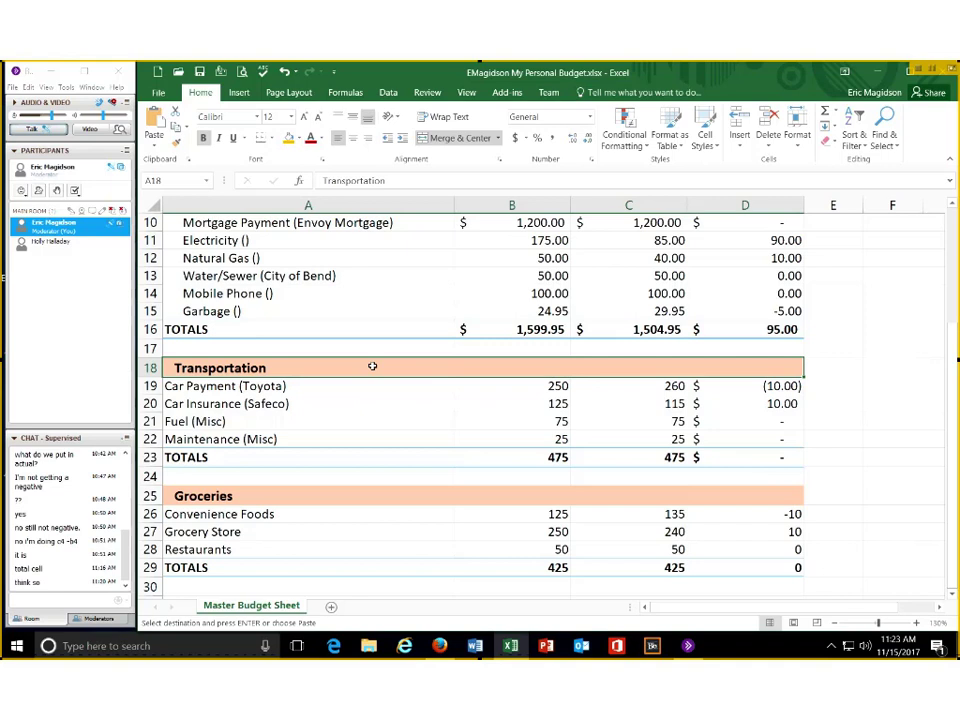
click(461, 138)
click(890, 310)
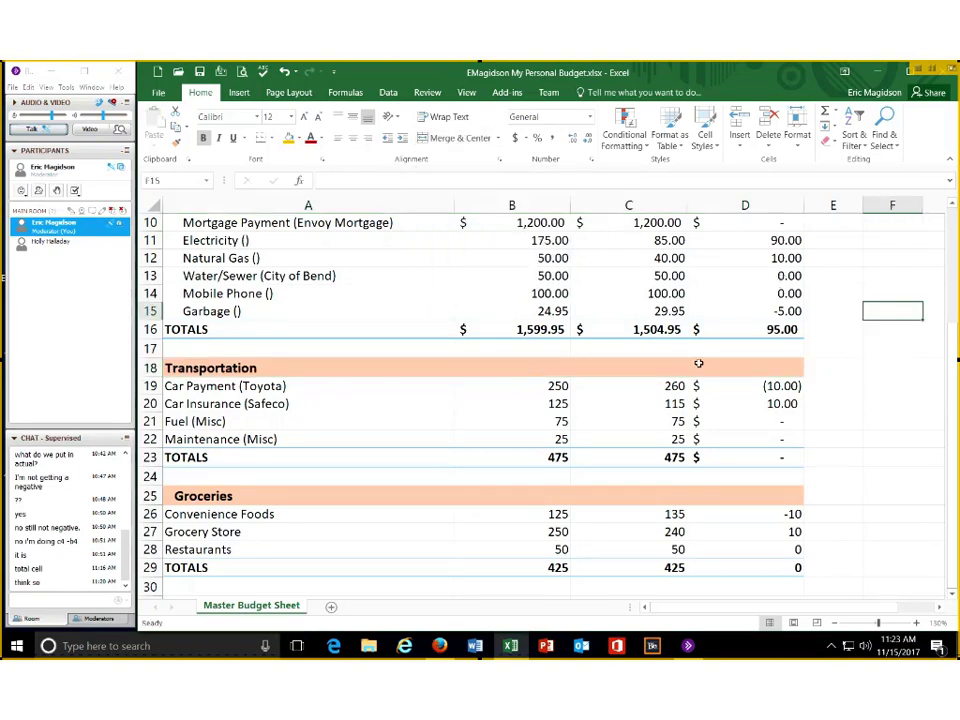
drag(521, 370, 735, 368)
right_click(735, 368)
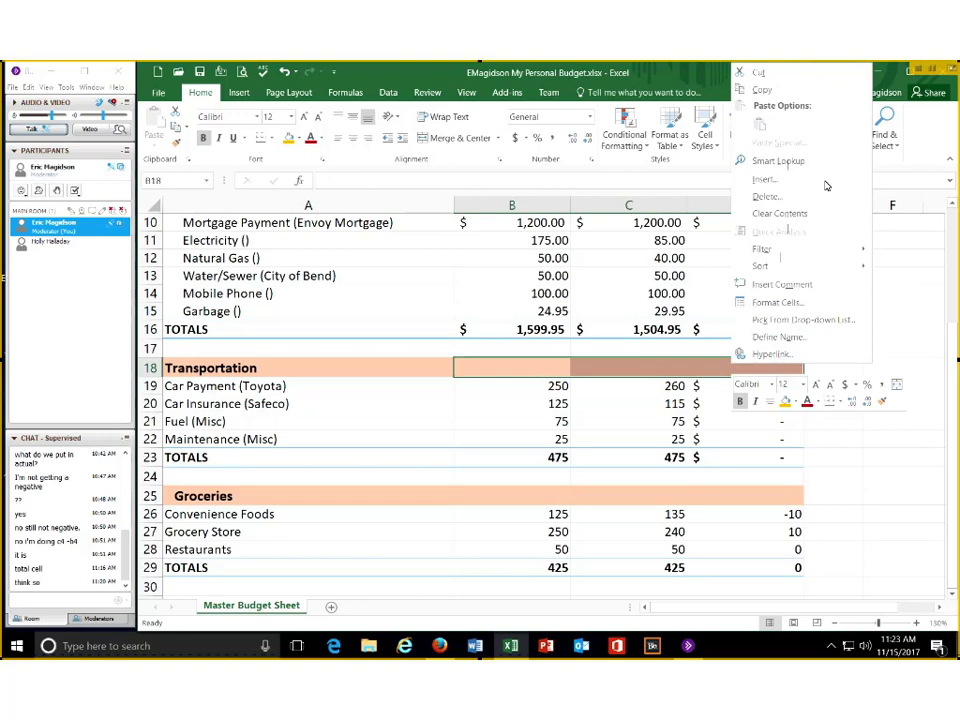
key(Escape)
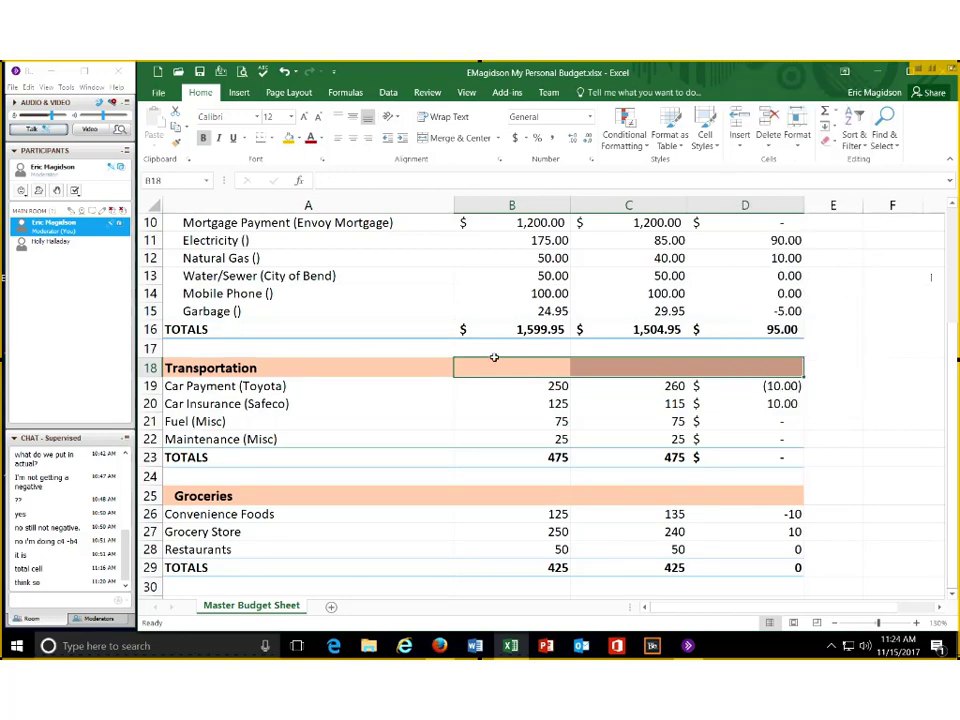
scroll(531, 362, up, 3)
drag(531, 362, 750, 366)
right_click(750, 366)
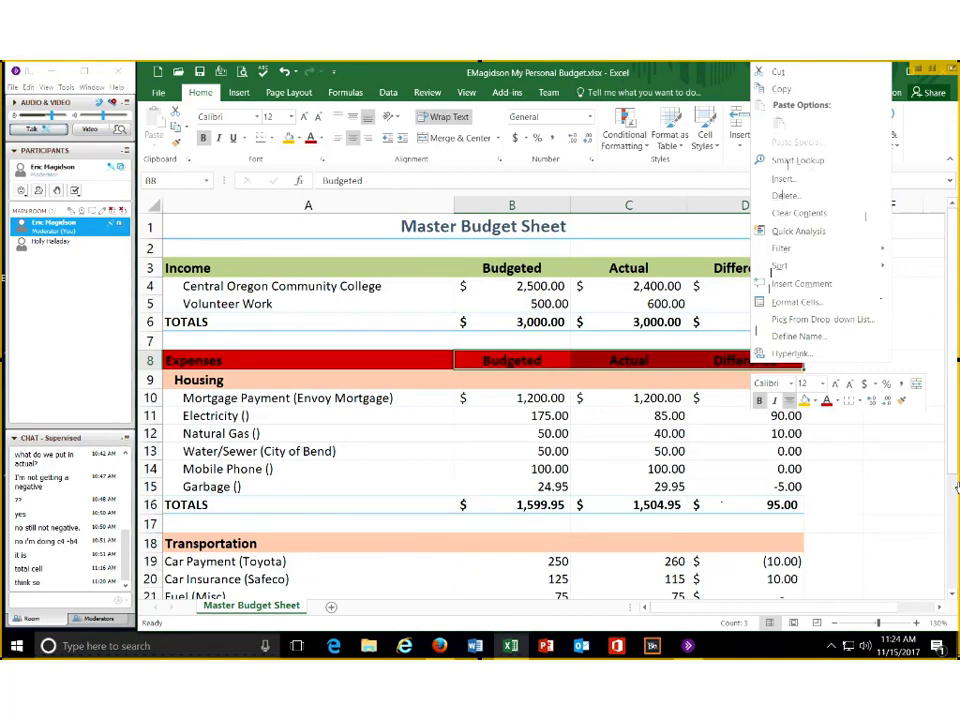
key(Escape)
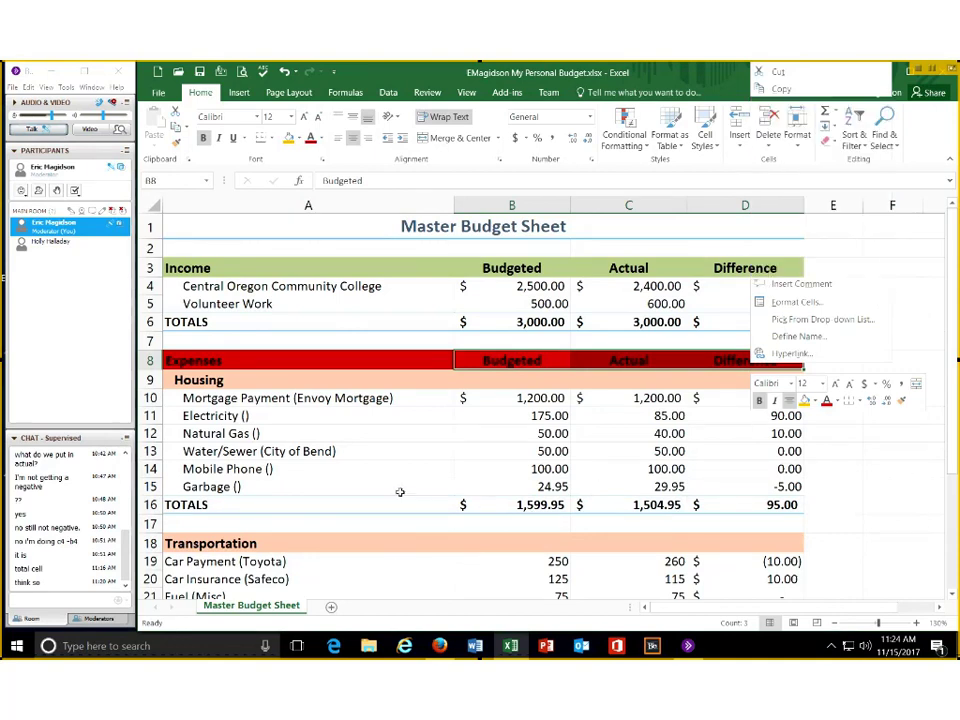
Undo the unmerging of the Transportation heading row, A18:D18
scroll(489, 407, down, 4)
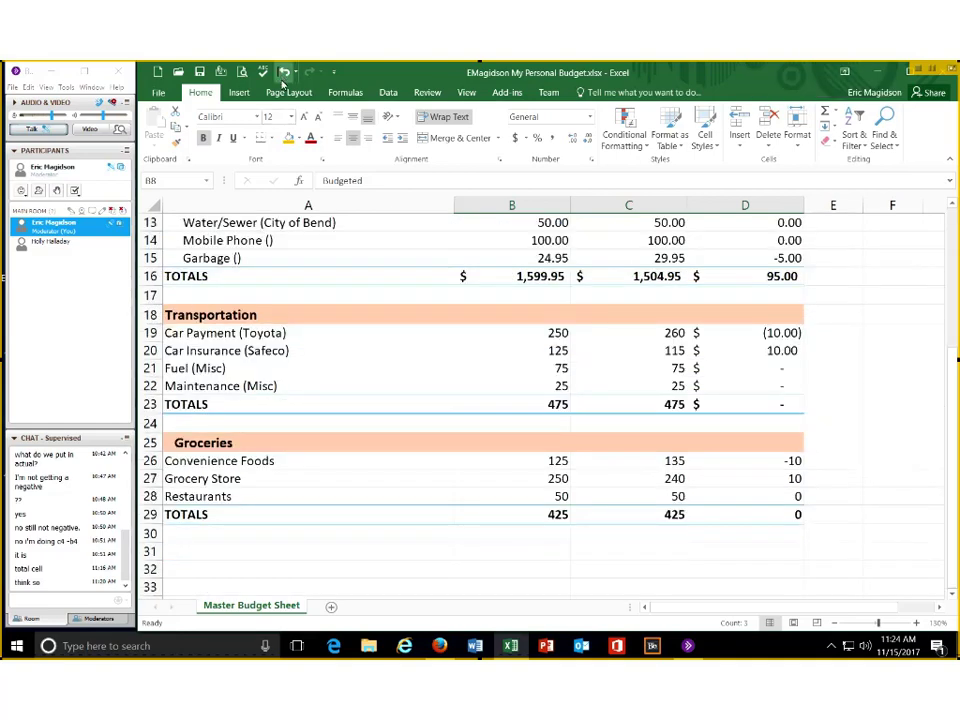
click(284, 72)
click(864, 353)
scroll(862, 350, down, 3)
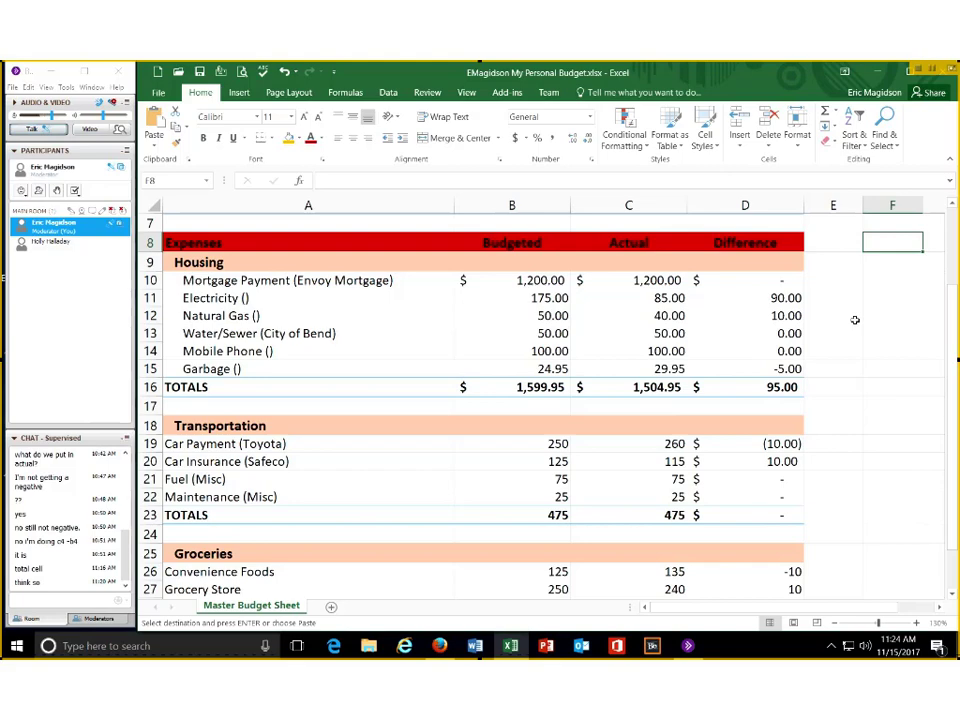
scroll(855, 320, up, 1)
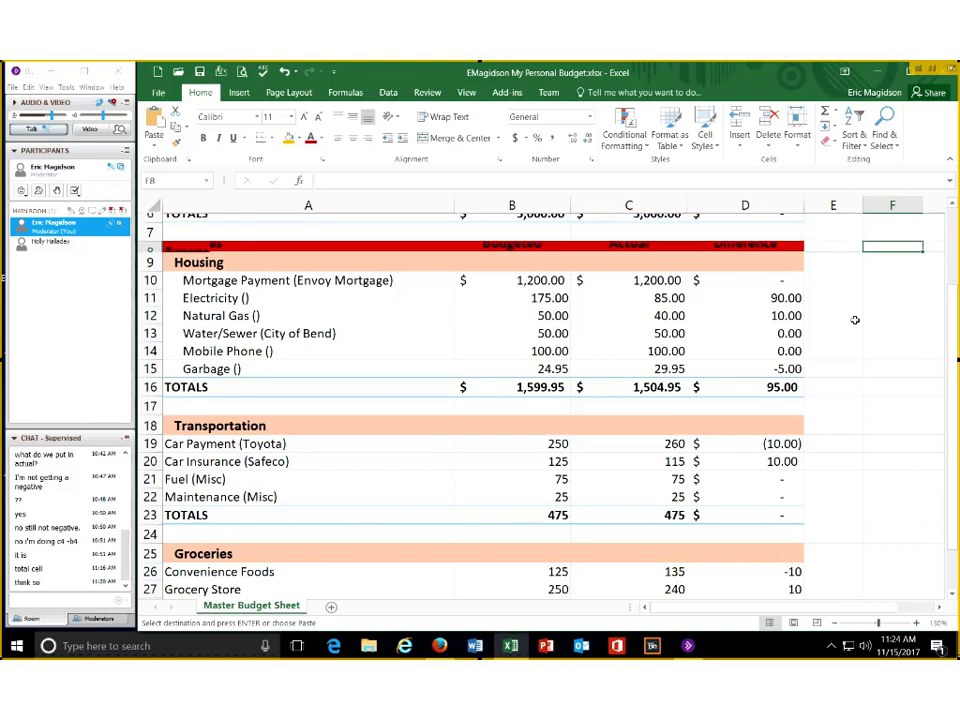
scroll(831, 423, up, 2)
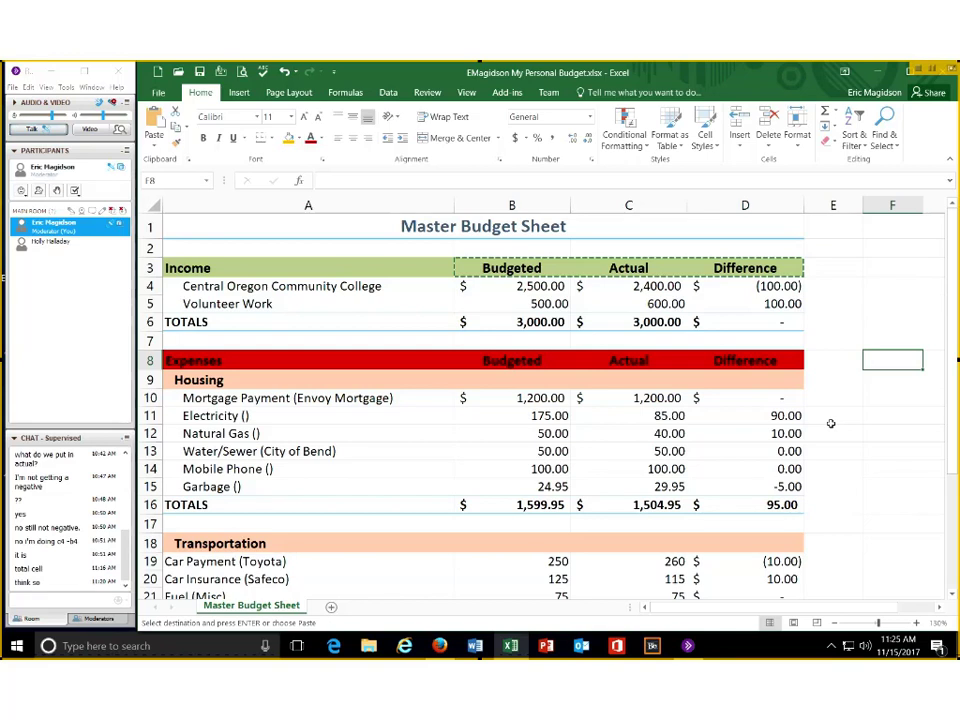
Select the first Income difference, D4, and look through the highlight, top/bottom and data bar conditional formatting options
click(773, 286)
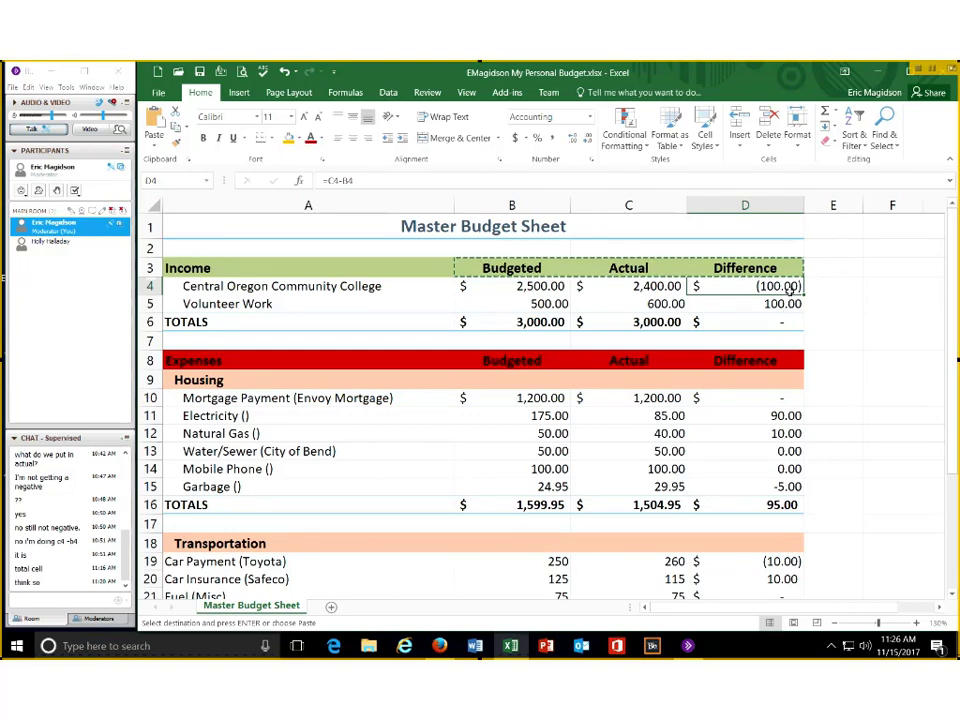
click(644, 147)
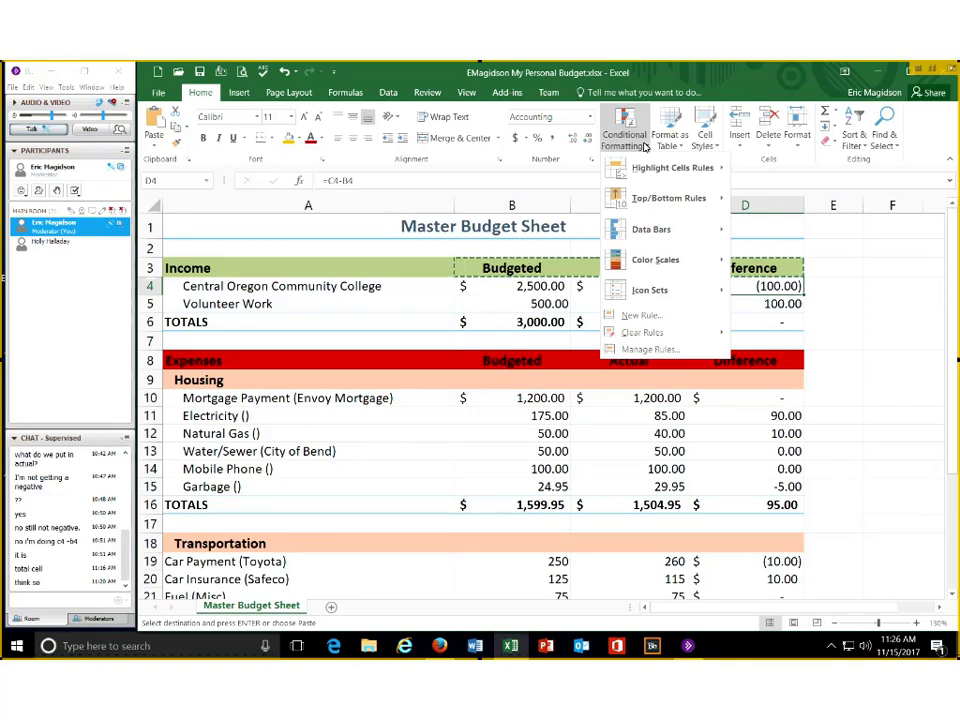
mouse_move(717, 171)
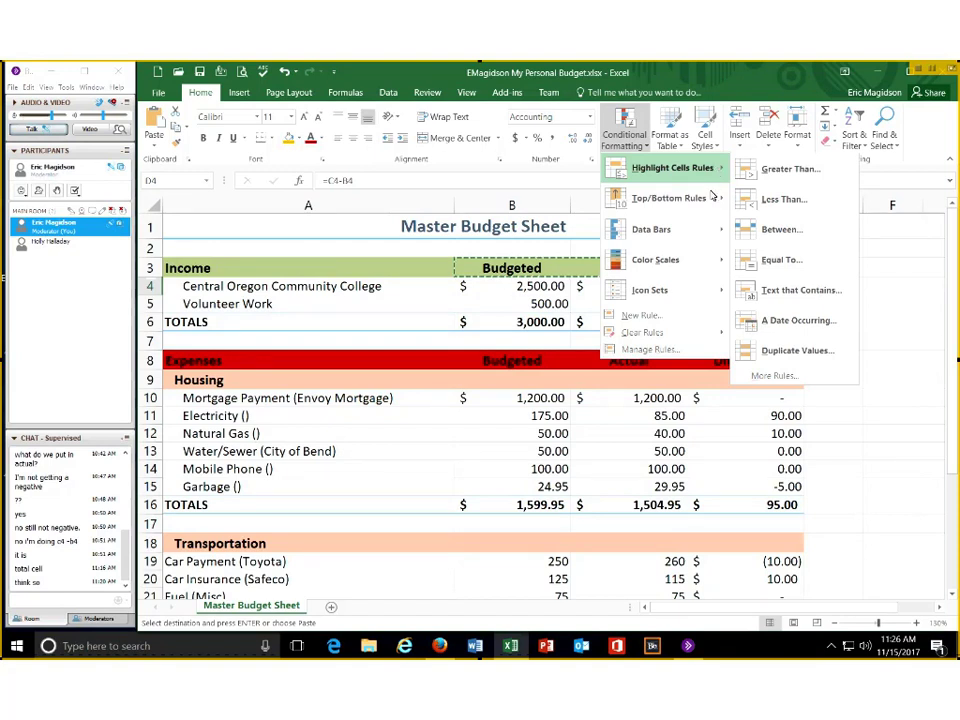
mouse_move(717, 201)
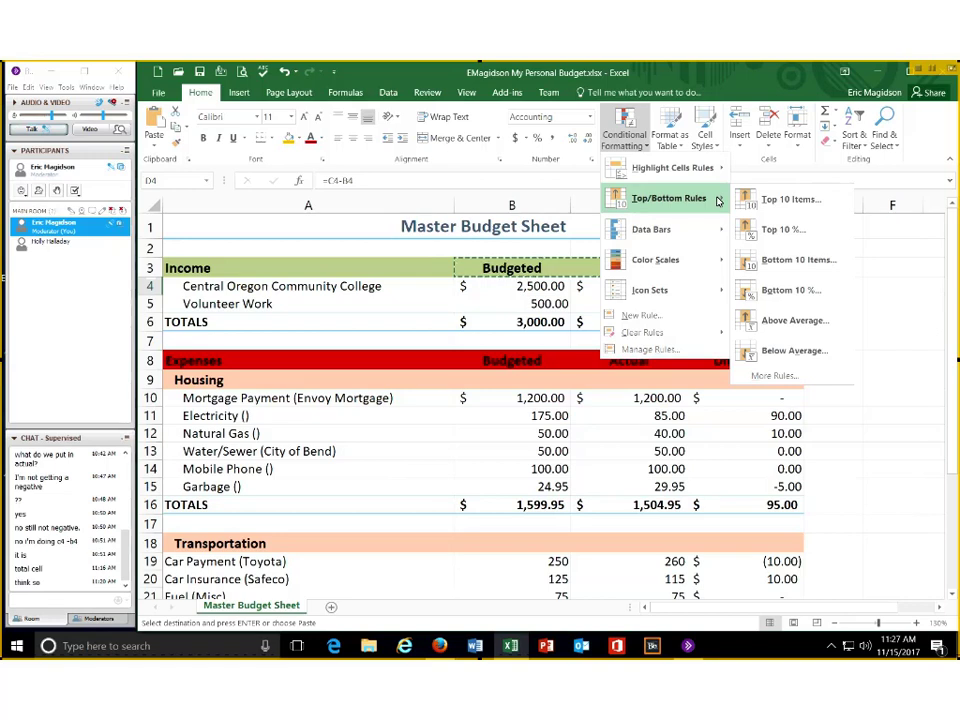
mouse_move(678, 236)
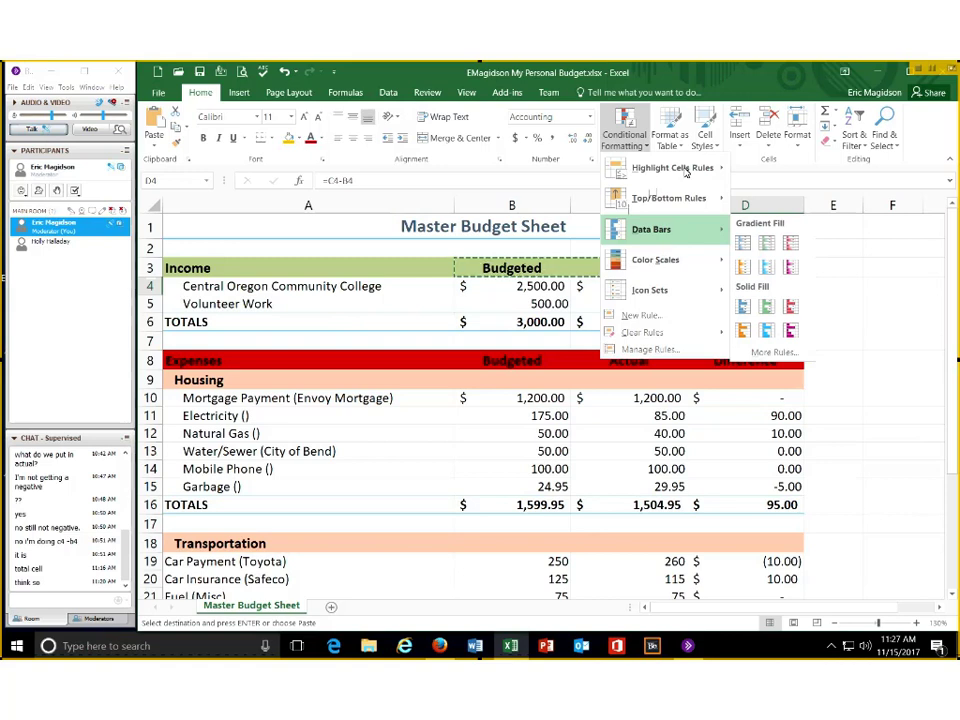
mouse_move(686, 170)
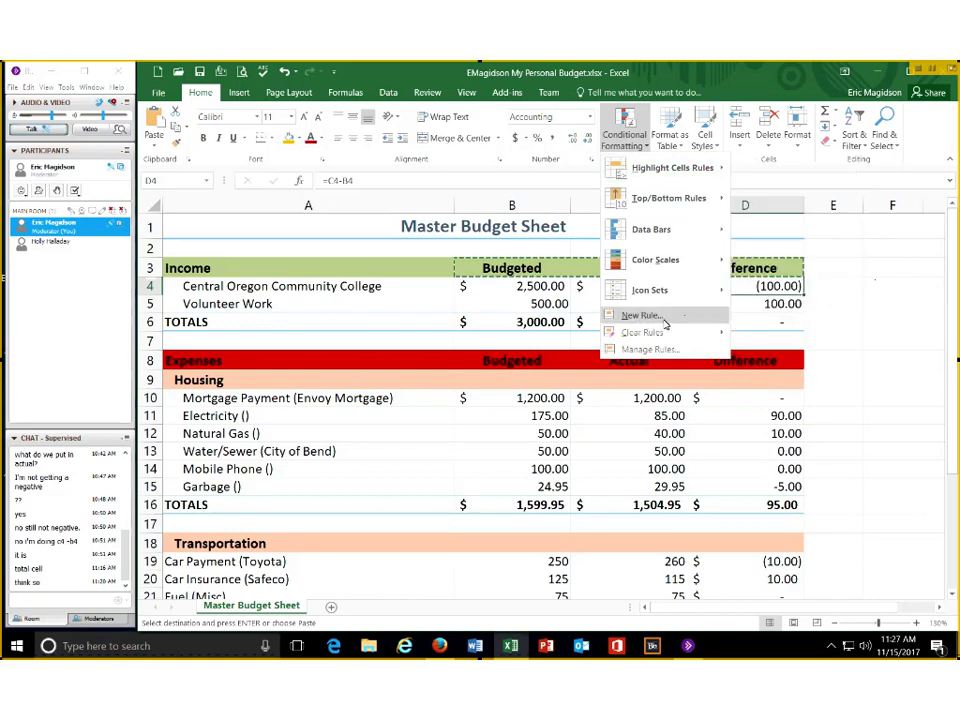
click(660, 317)
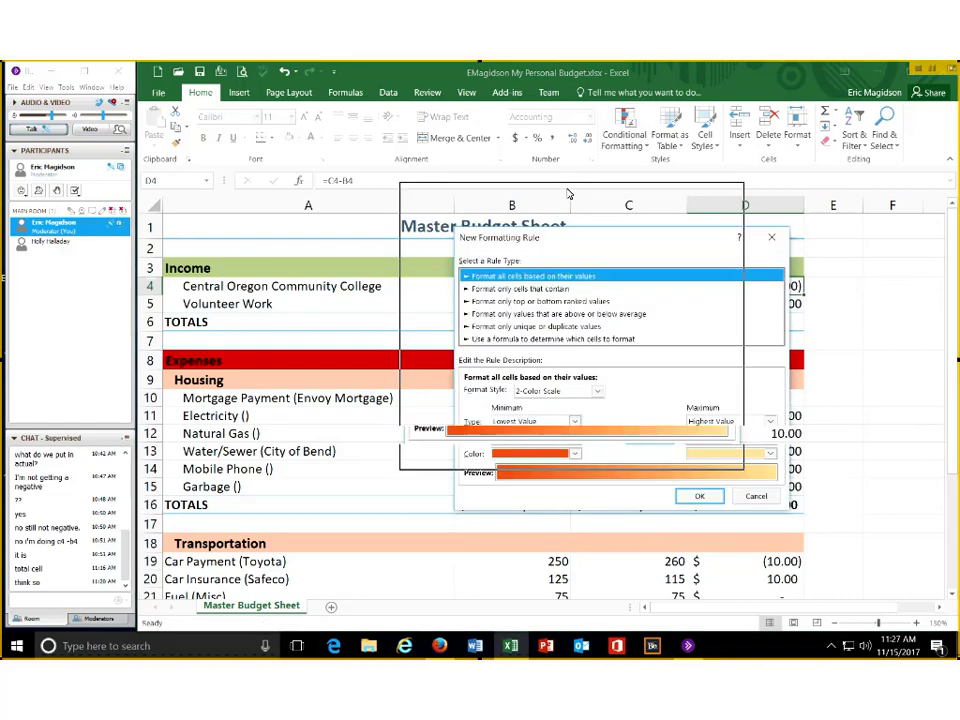
drag(567, 193, 568, 193)
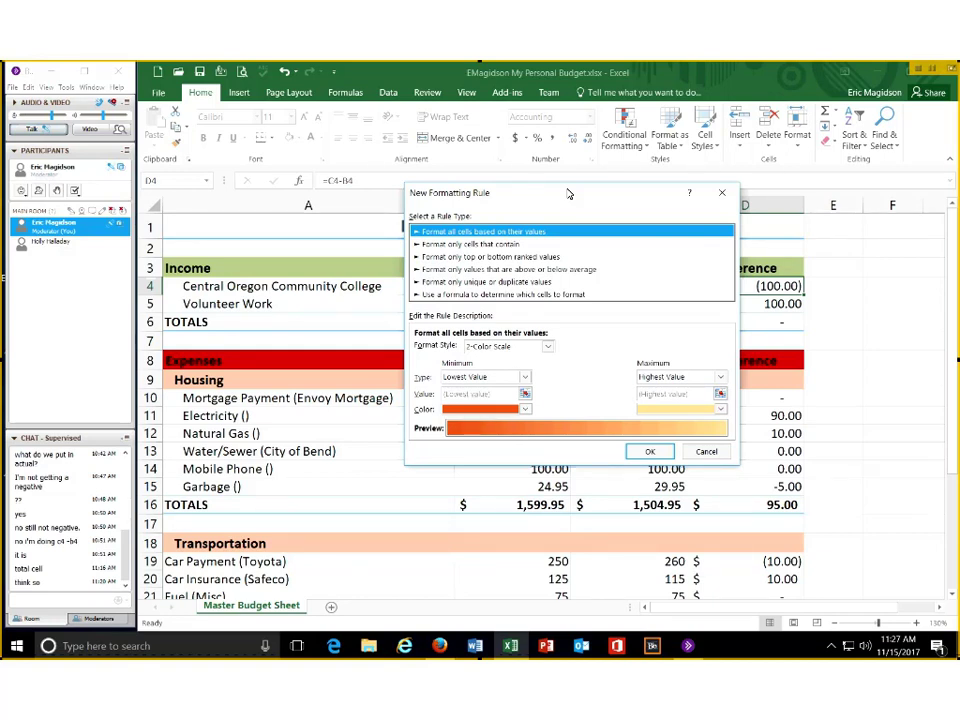
drag(567, 193, 420, 193)
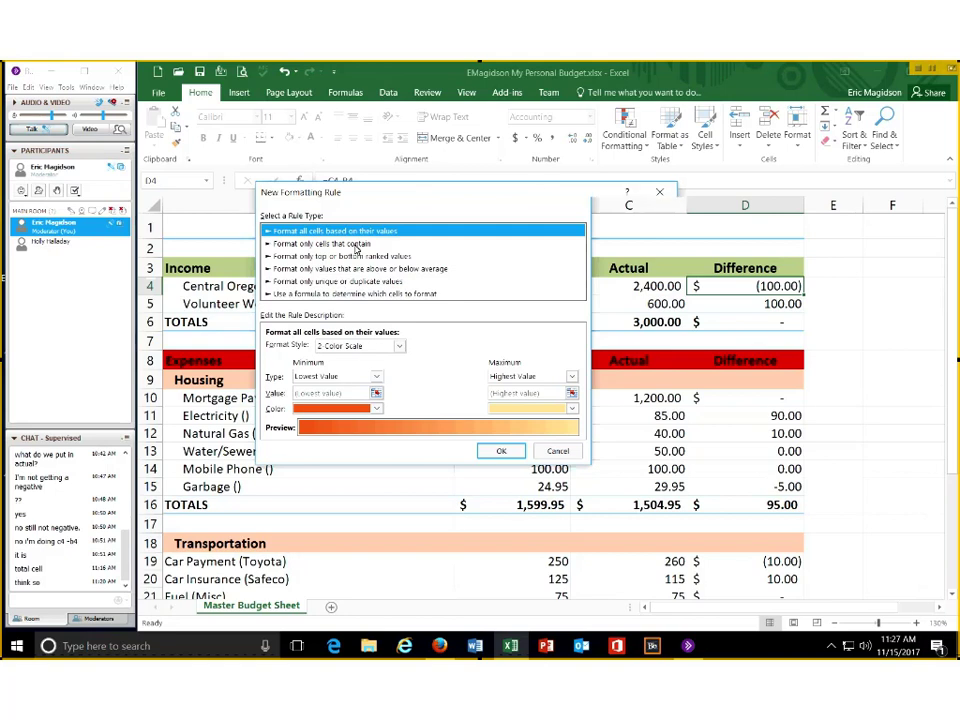
click(357, 245)
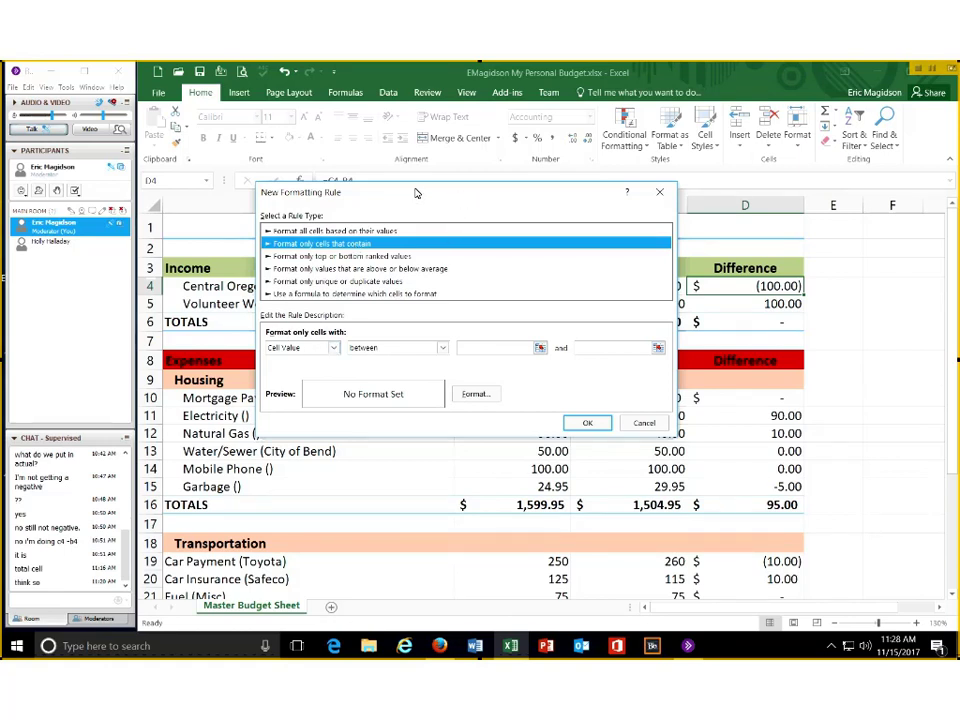
drag(416, 193, 359, 188)
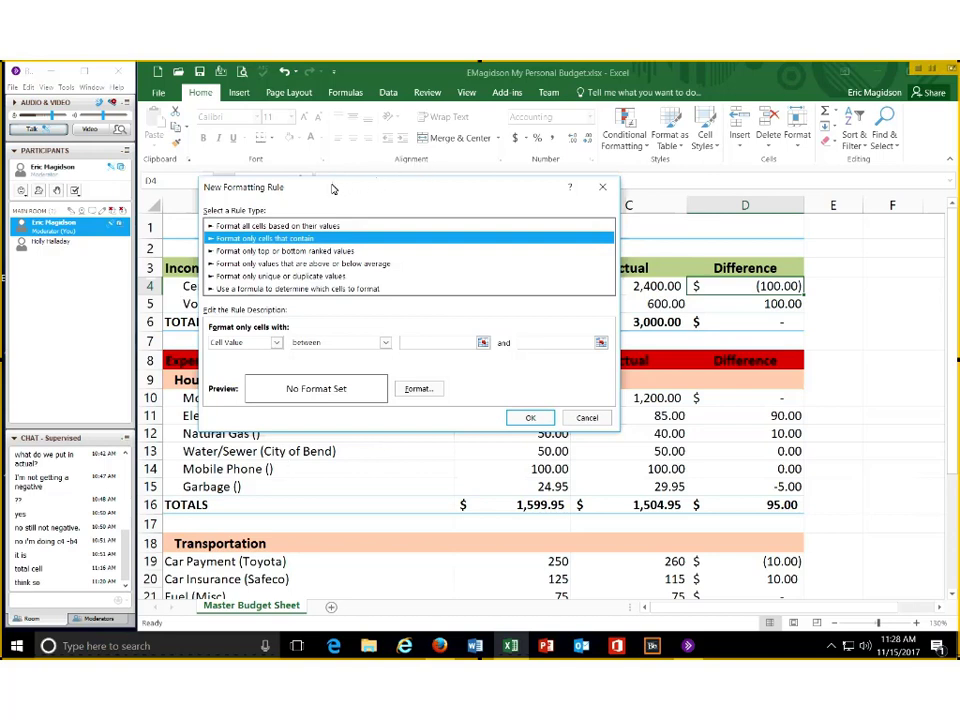
drag(395, 191, 458, 193)
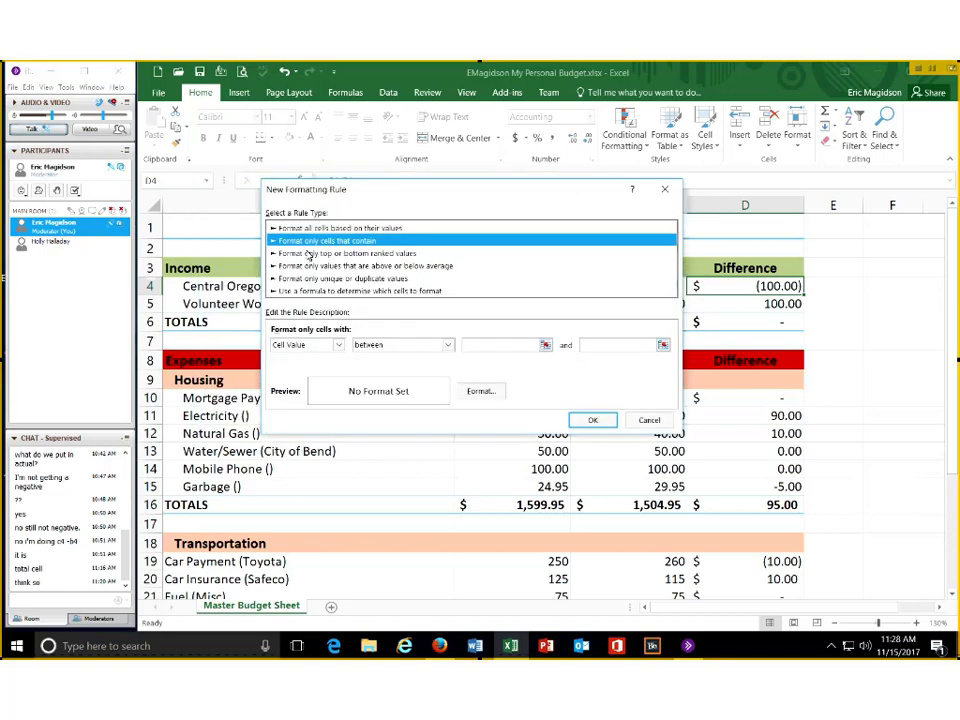
click(667, 191)
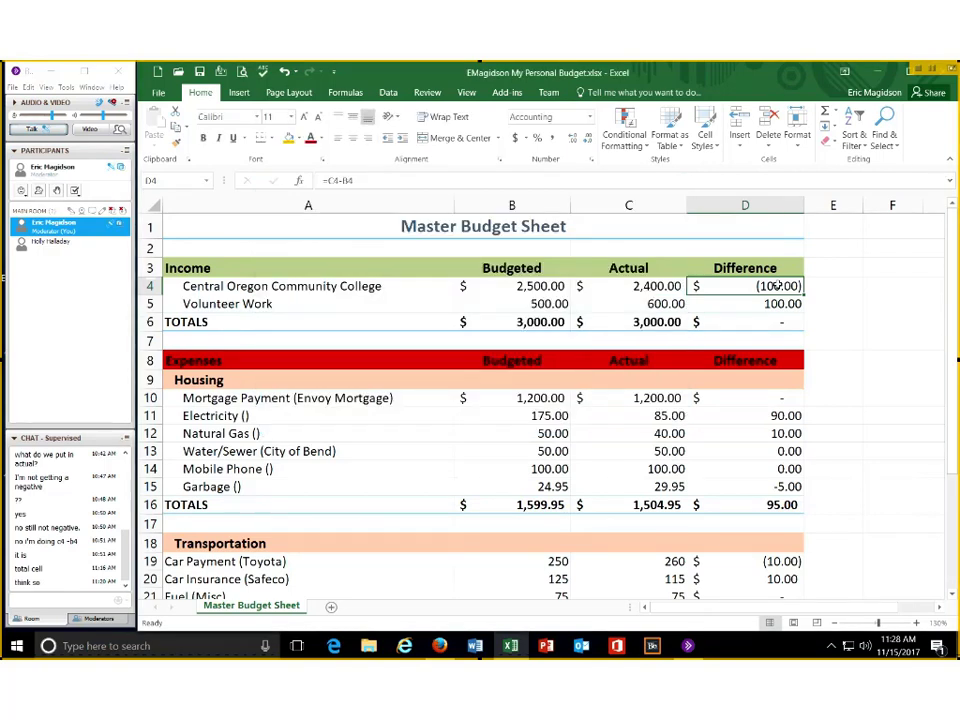
Create a new conditional formatting rule for D4 that formats only cells with a cell value greater than 0
click(637, 141)
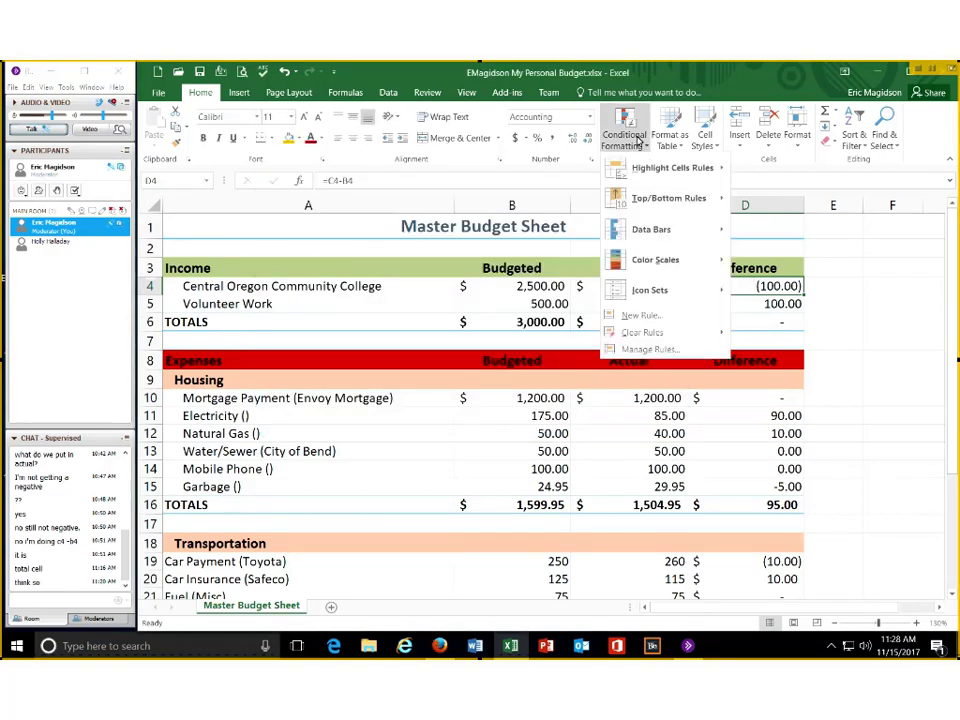
click(656, 319)
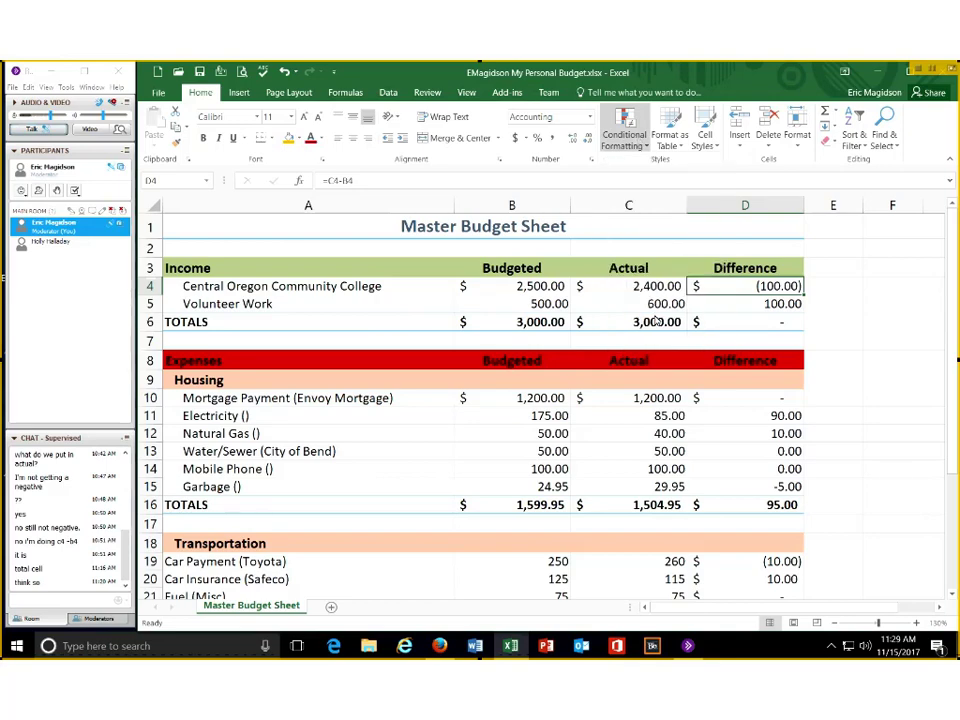
click(377, 228)
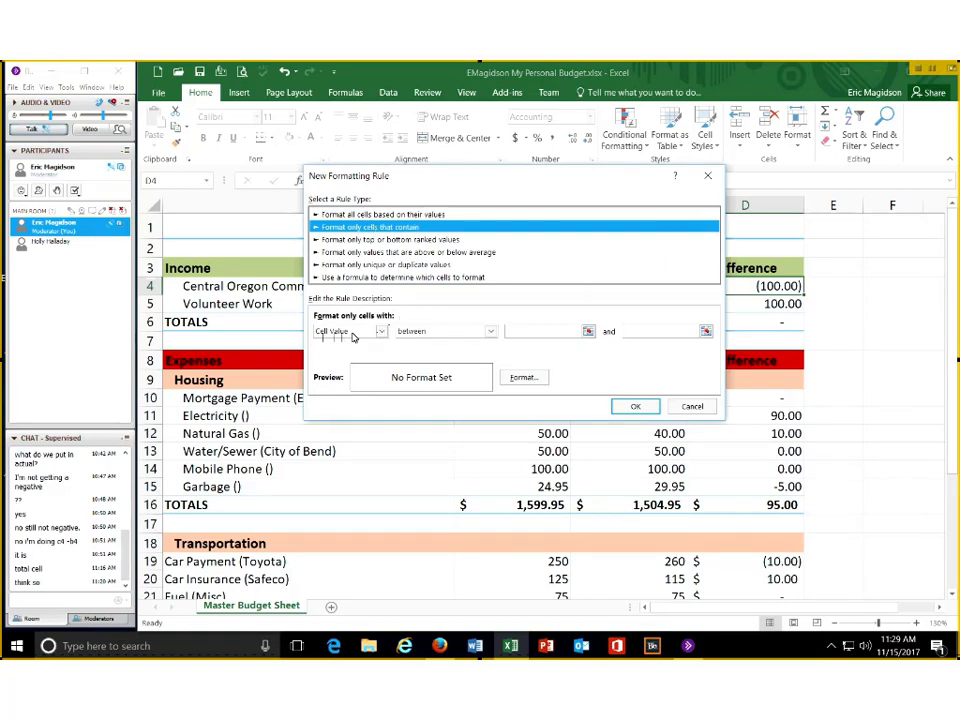
click(489, 334)
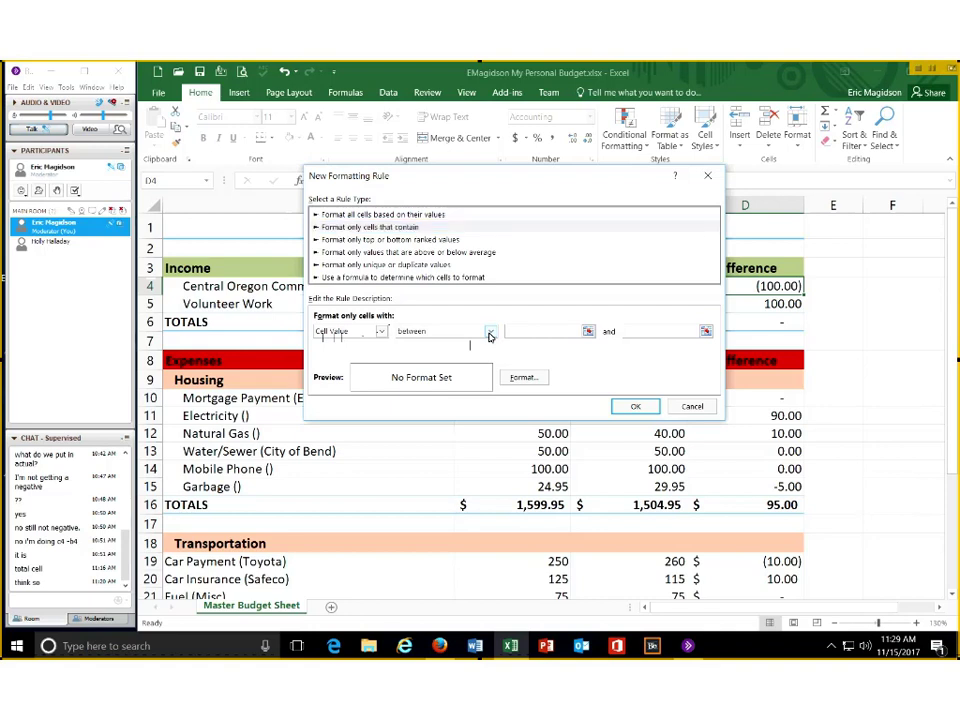
click(489, 336)
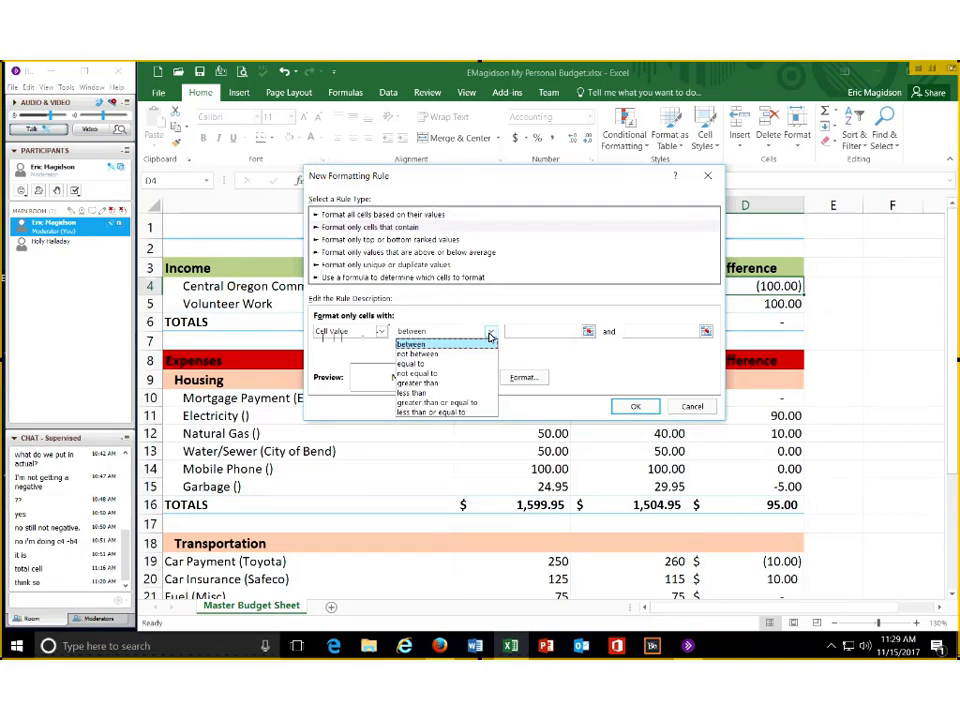
click(445, 383)
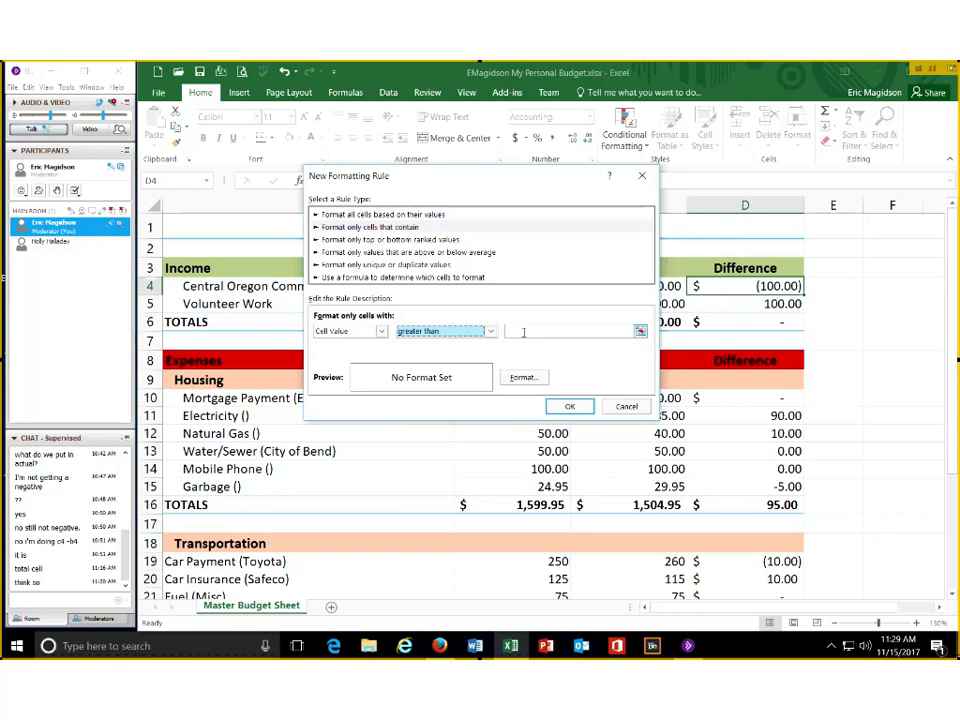
click(523, 333)
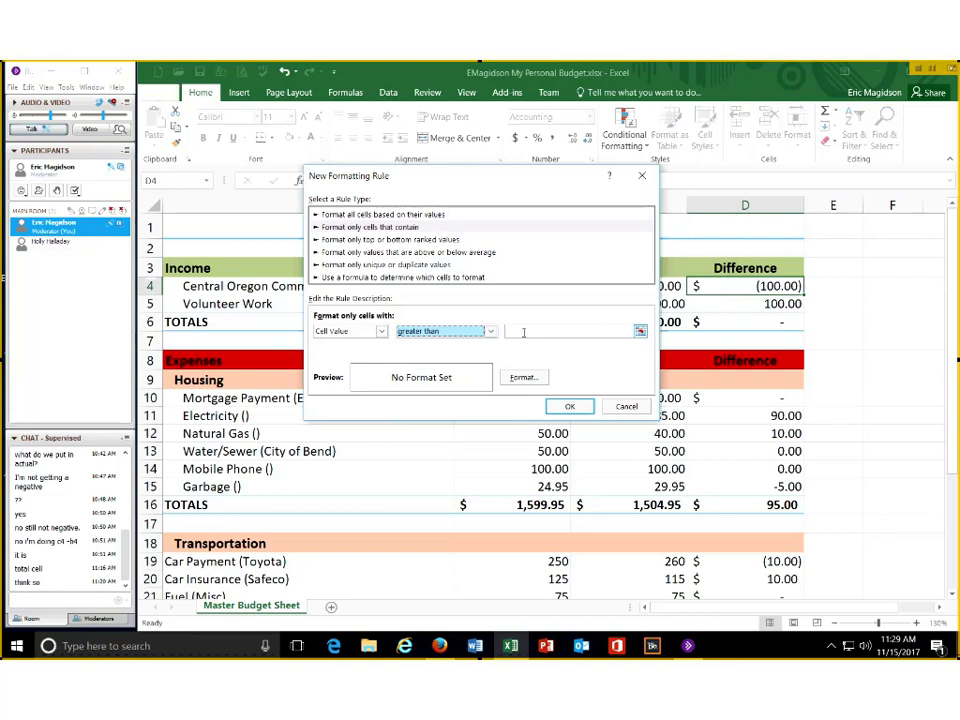
text(0)
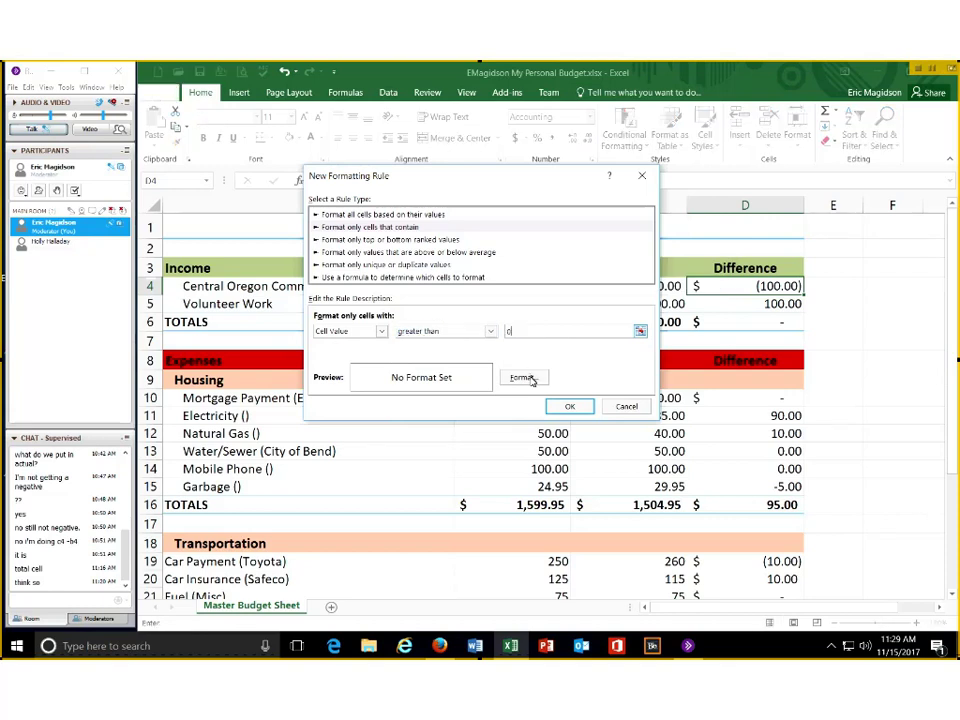
Give the greater-than-0 rule for D4 a light green fill and create the rule
click(528, 378)
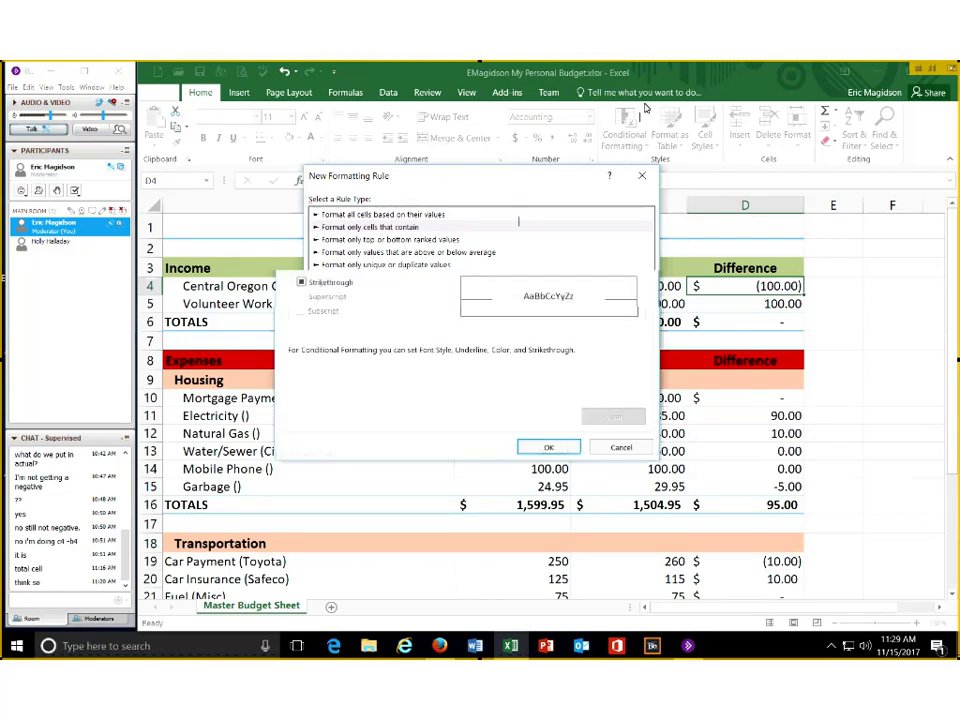
click(526, 379)
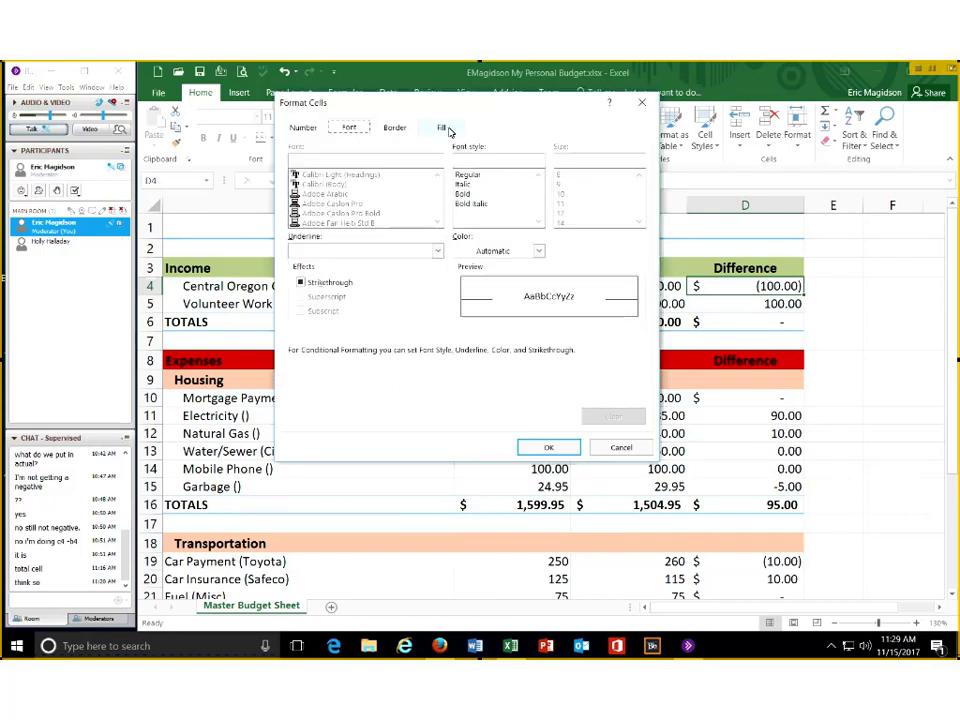
click(442, 128)
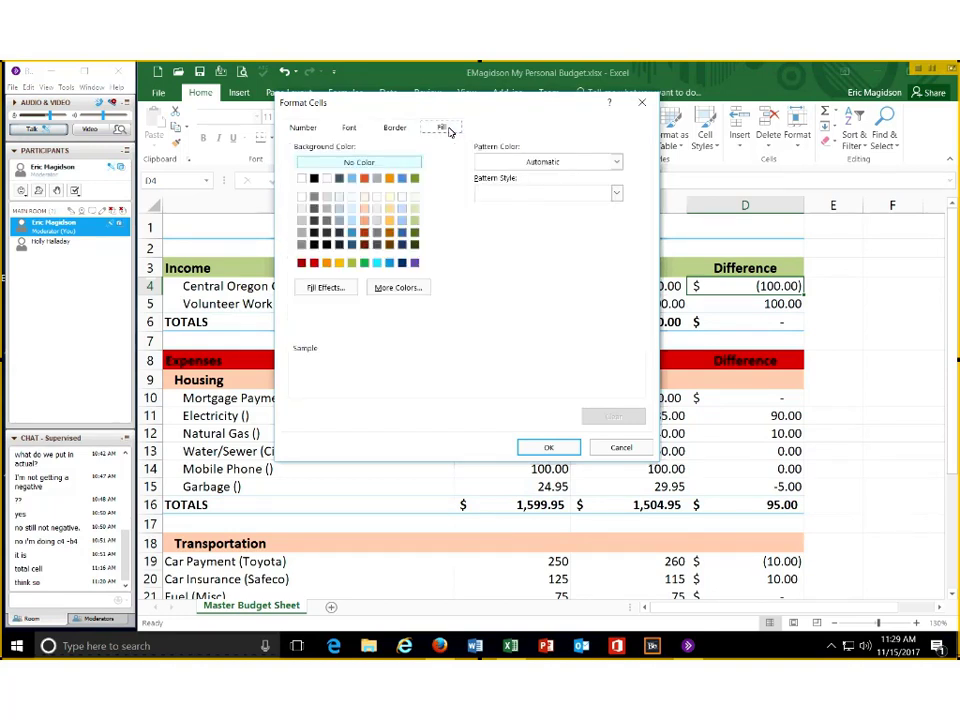
click(351, 263)
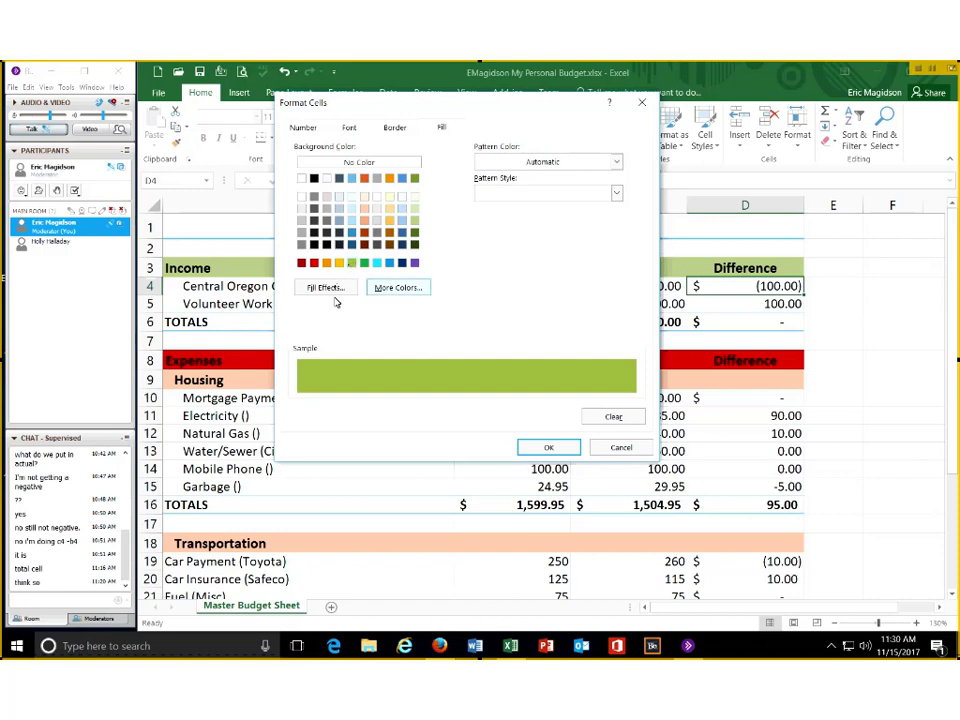
click(550, 448)
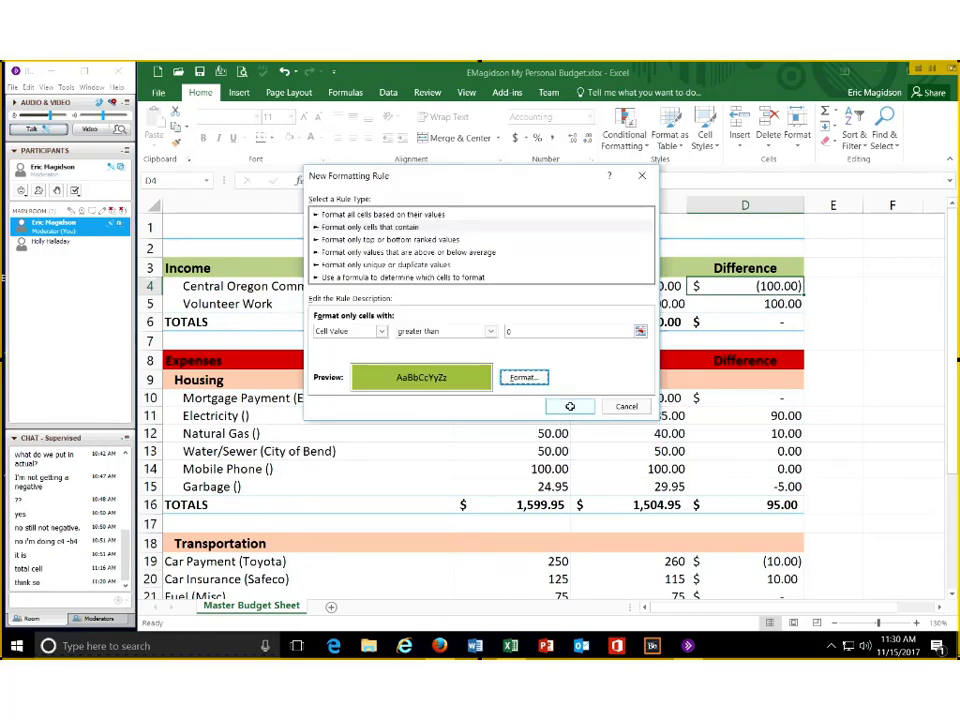
click(569, 407)
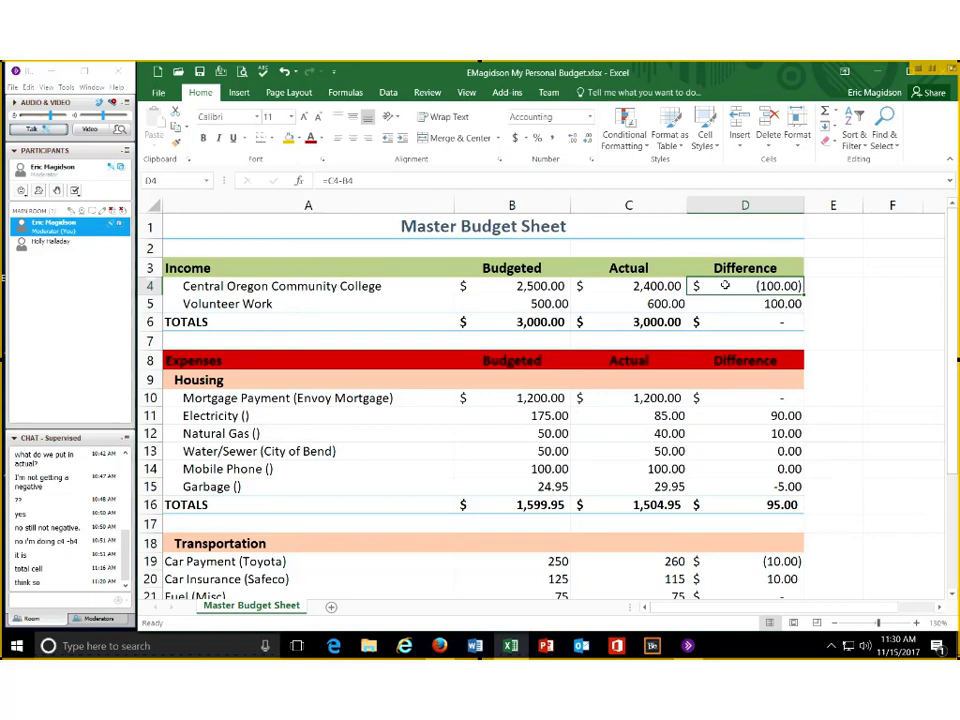
Open the conditional formatting rules for D4 and add a new rule for cells with a cell value equal to 0
click(645, 146)
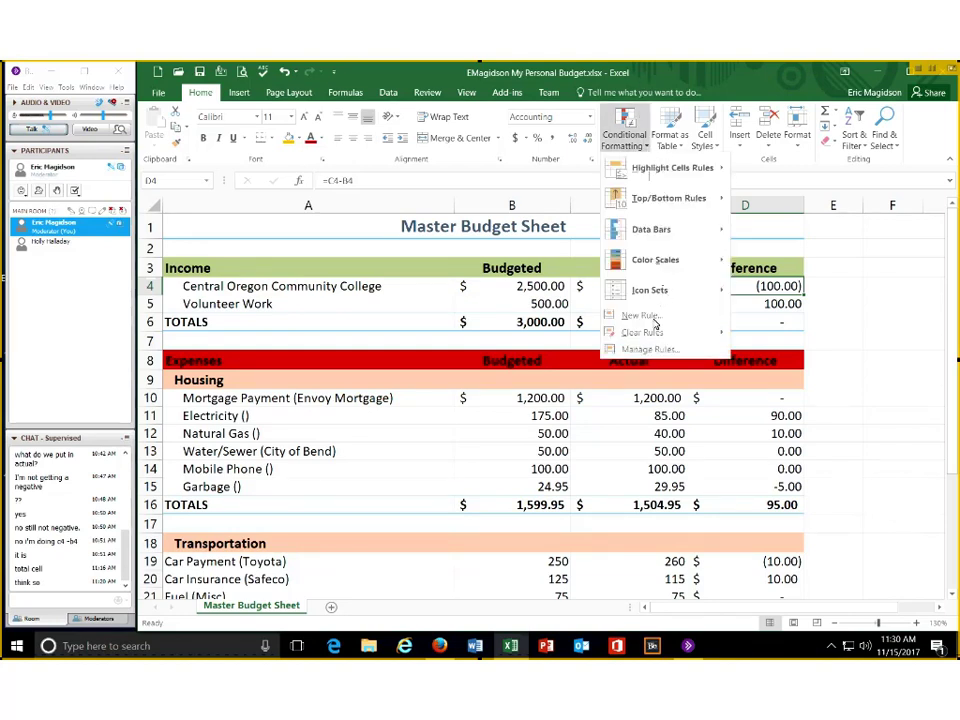
mouse_move(638, 340)
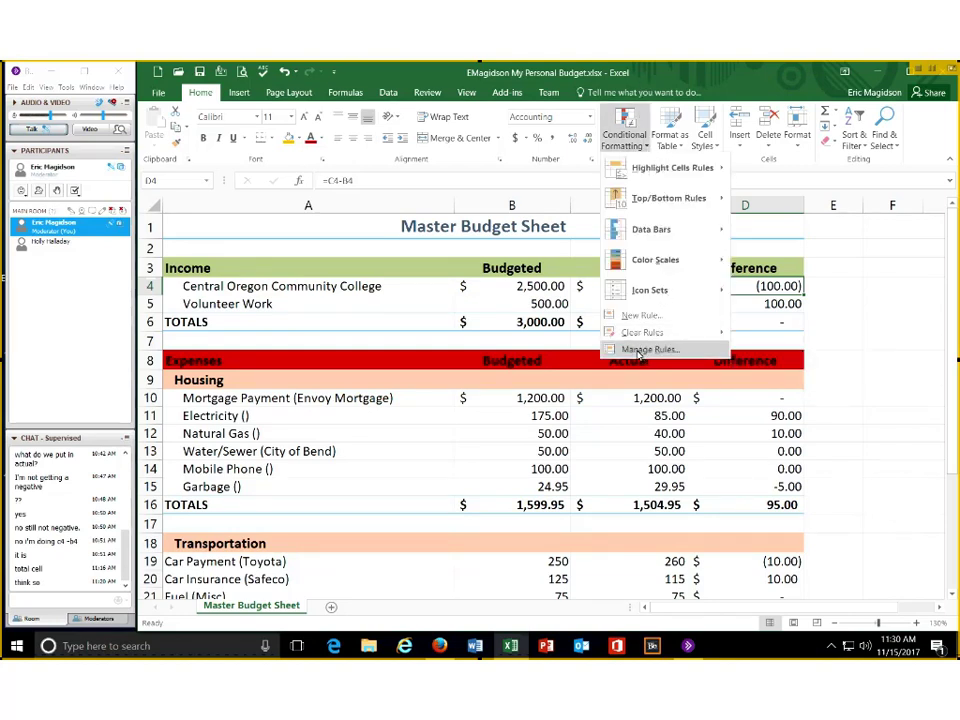
click(638, 350)
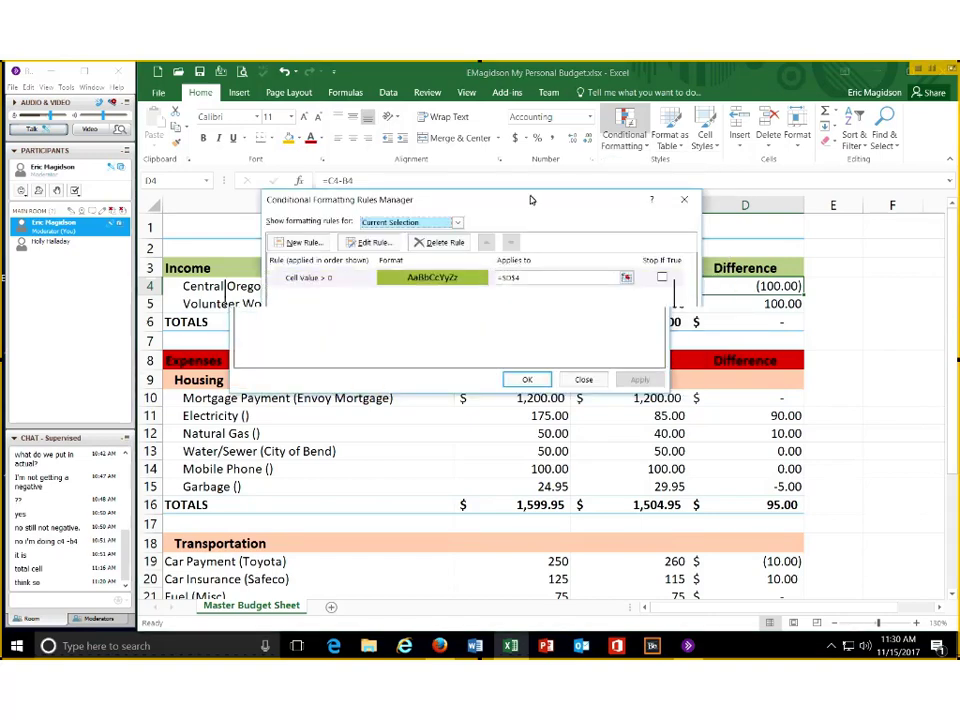
drag(562, 201, 531, 200)
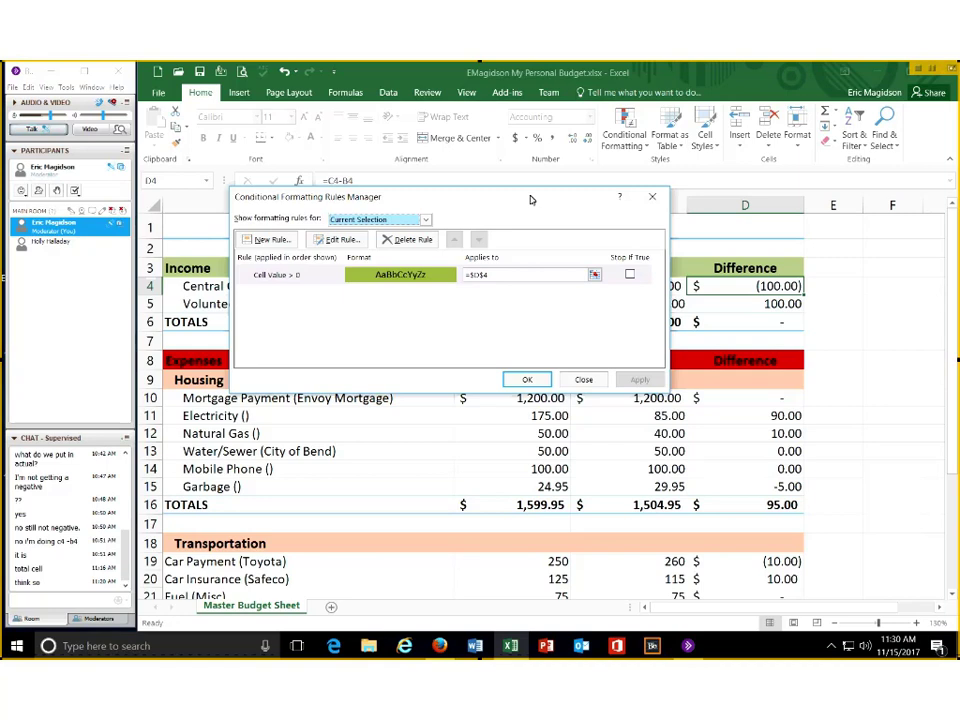
click(266, 241)
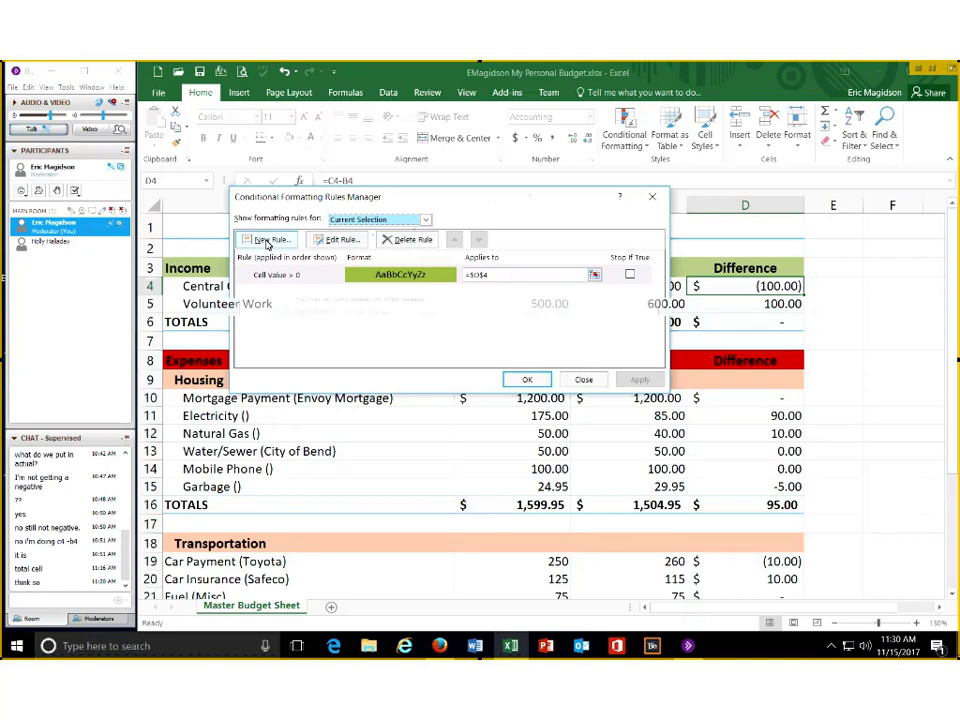
click(342, 212)
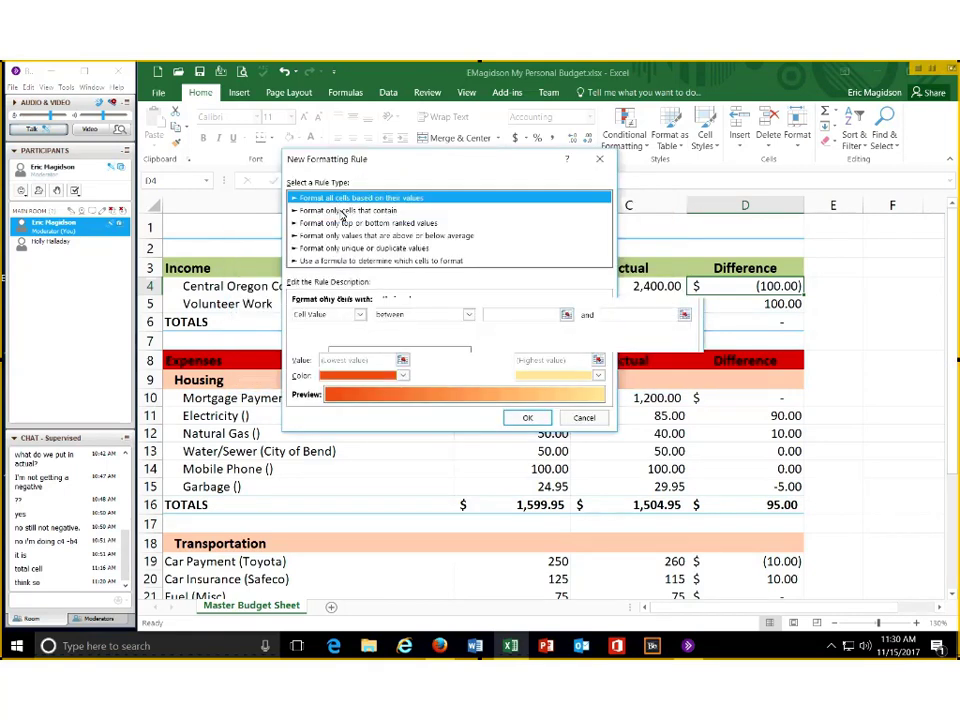
click(470, 315)
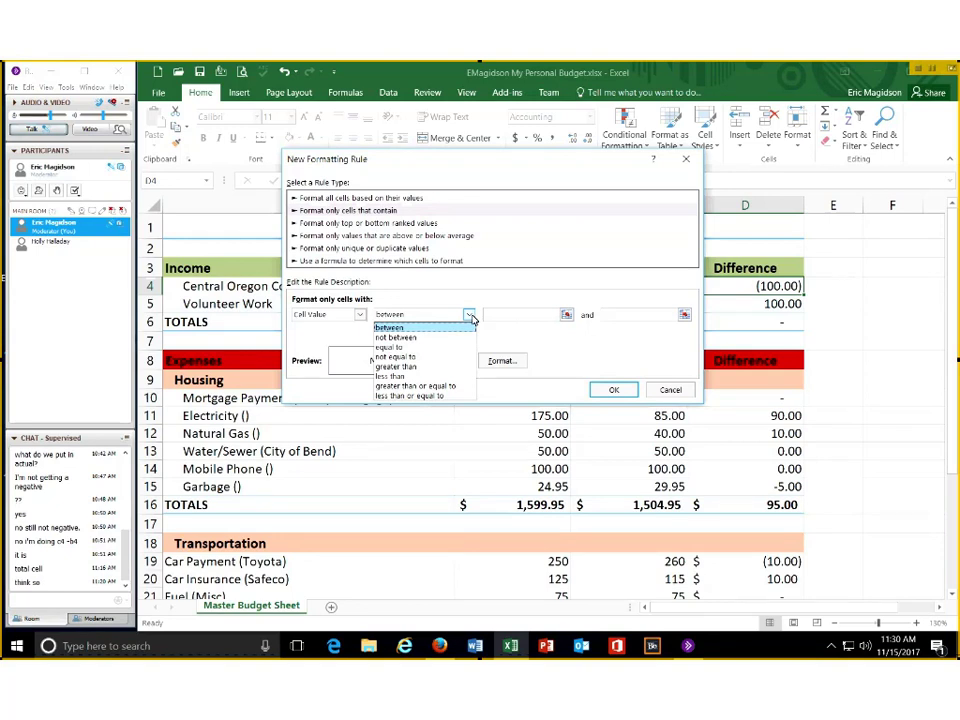
click(448, 349)
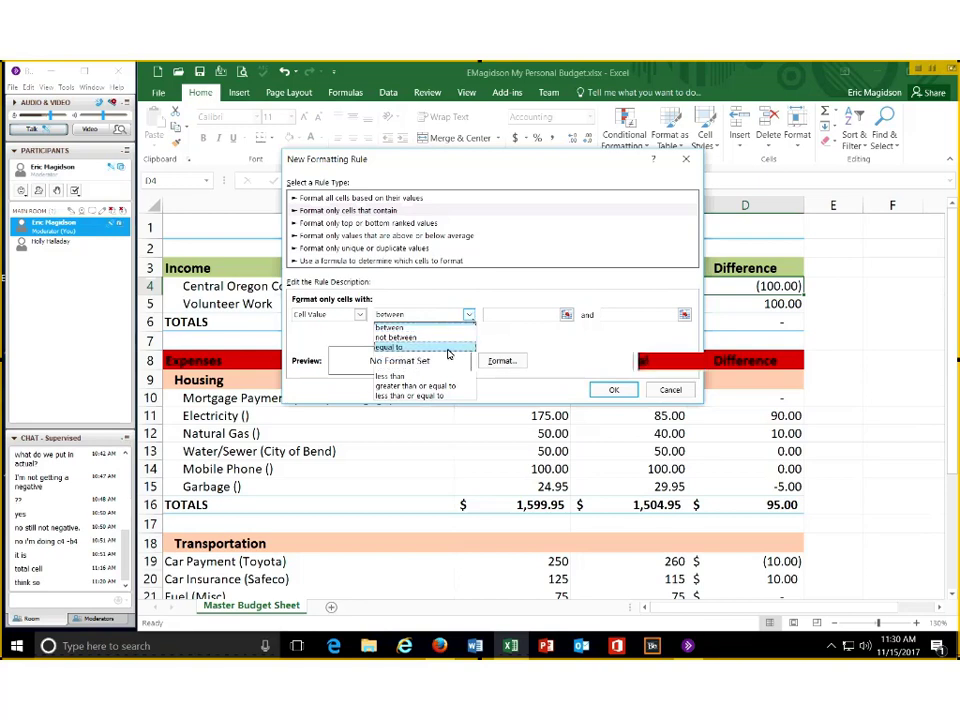
click(549, 315)
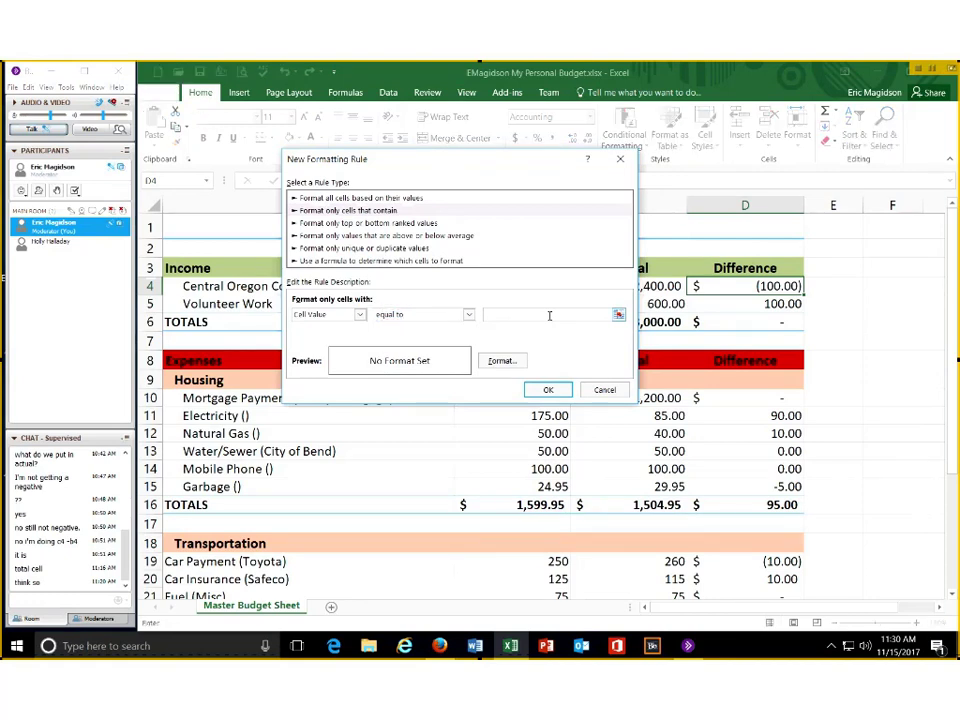
text(0)
Give the equal-to-0 rule for D4 a gold fill and create the rule
click(502, 361)
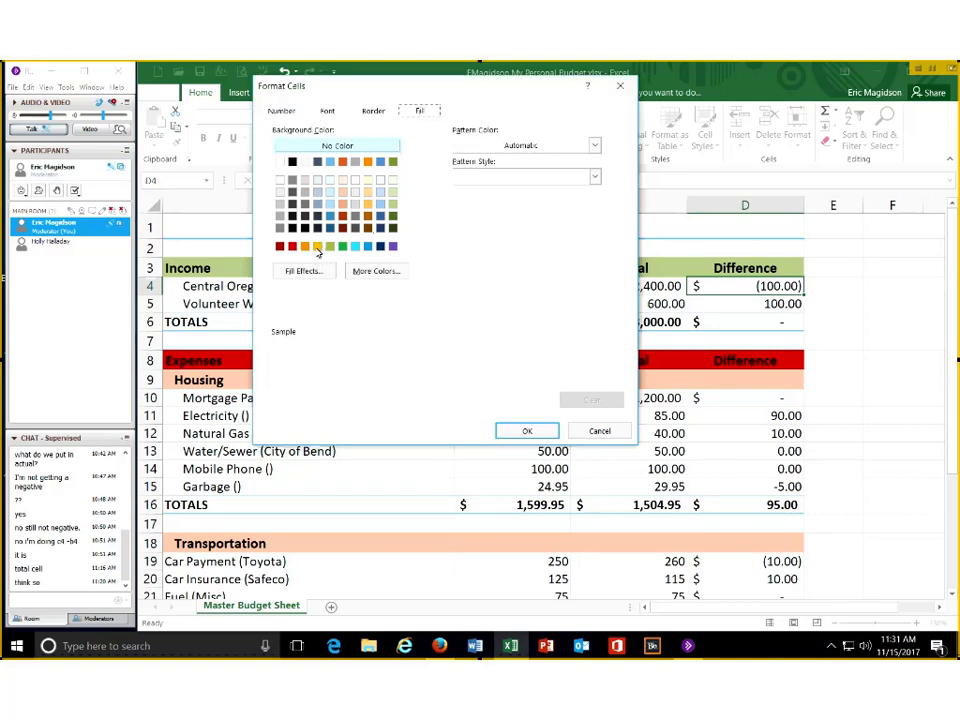
click(317, 251)
click(523, 434)
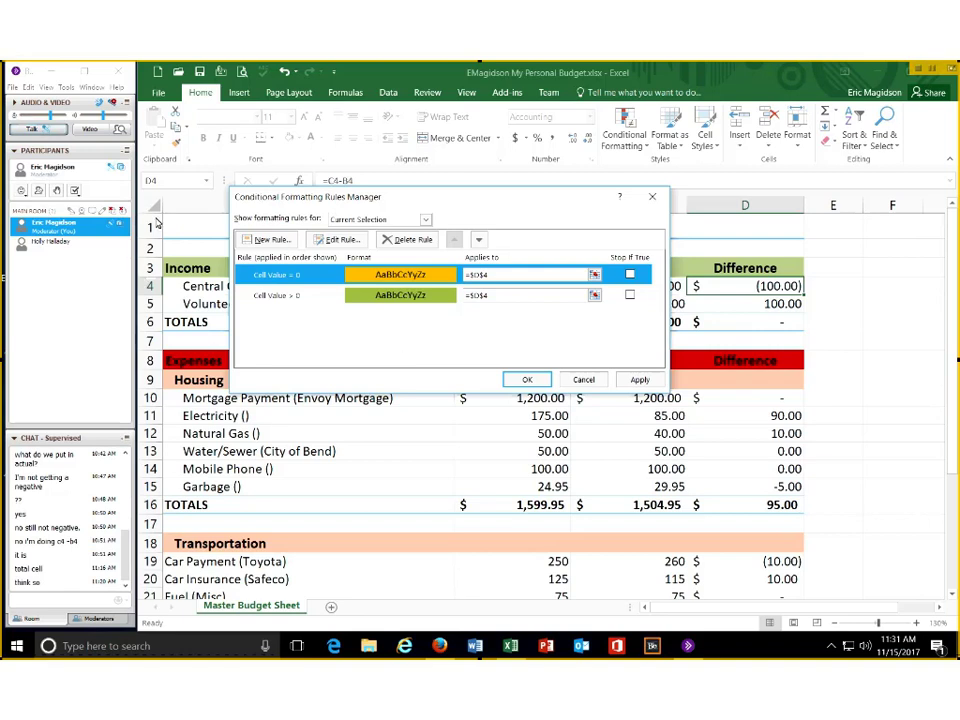
Add a third rule for D4 that fills cells with a value less than 0 in red, and apply all the rules
click(265, 250)
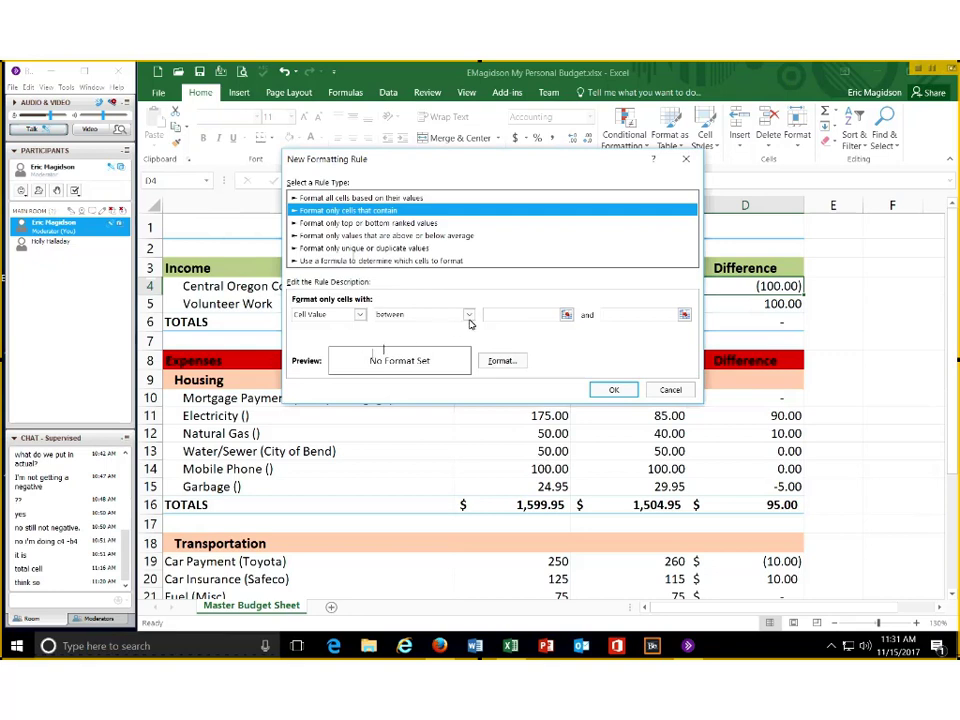
click(468, 315)
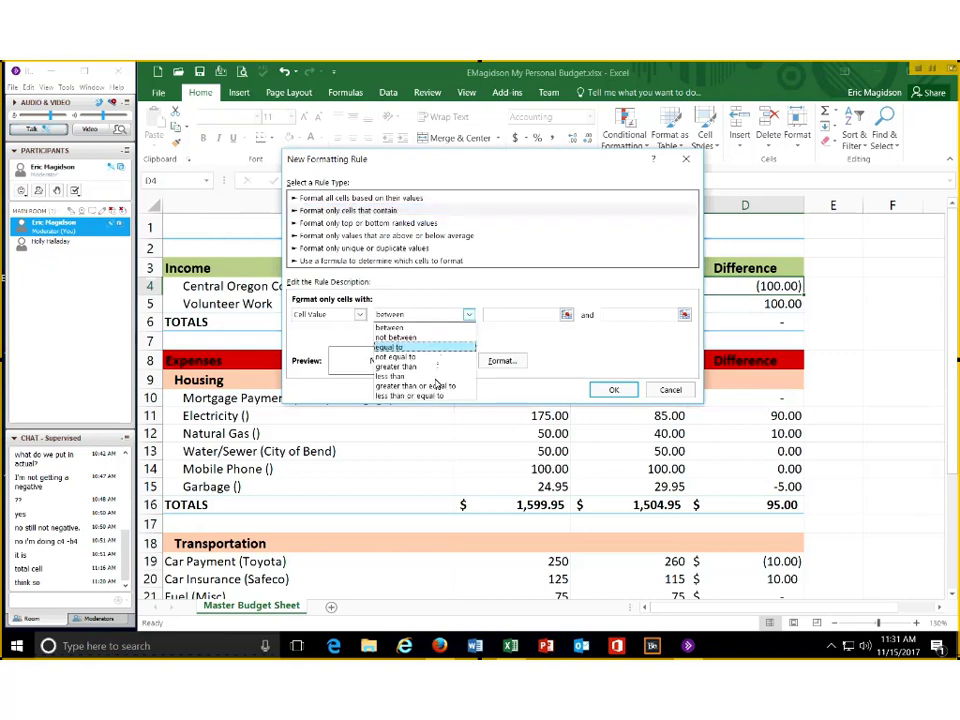
click(438, 377)
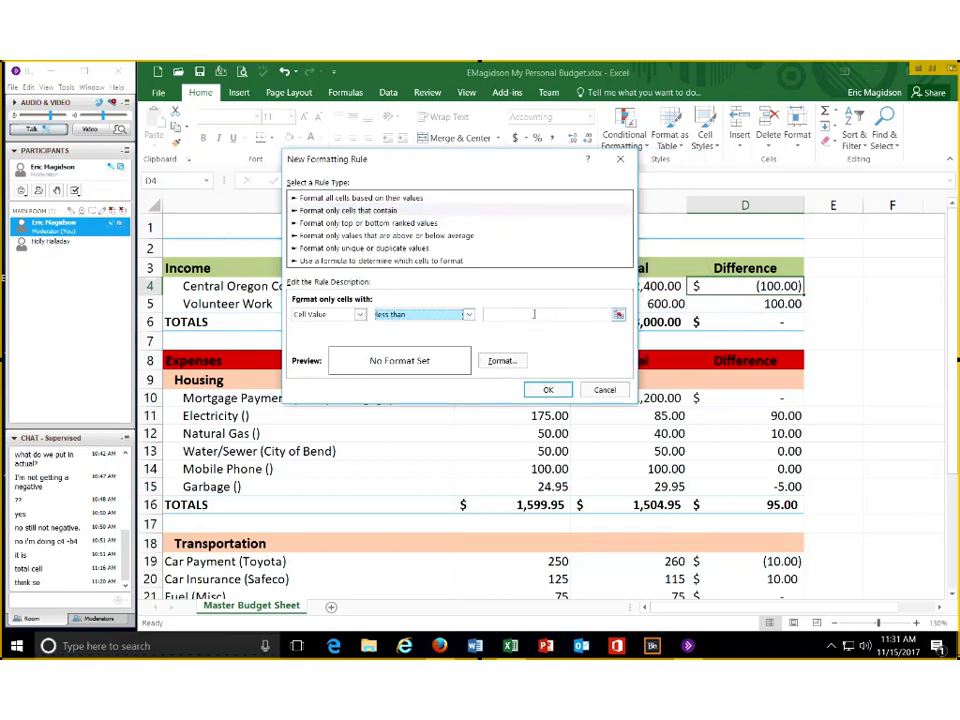
click(533, 314)
text(0)
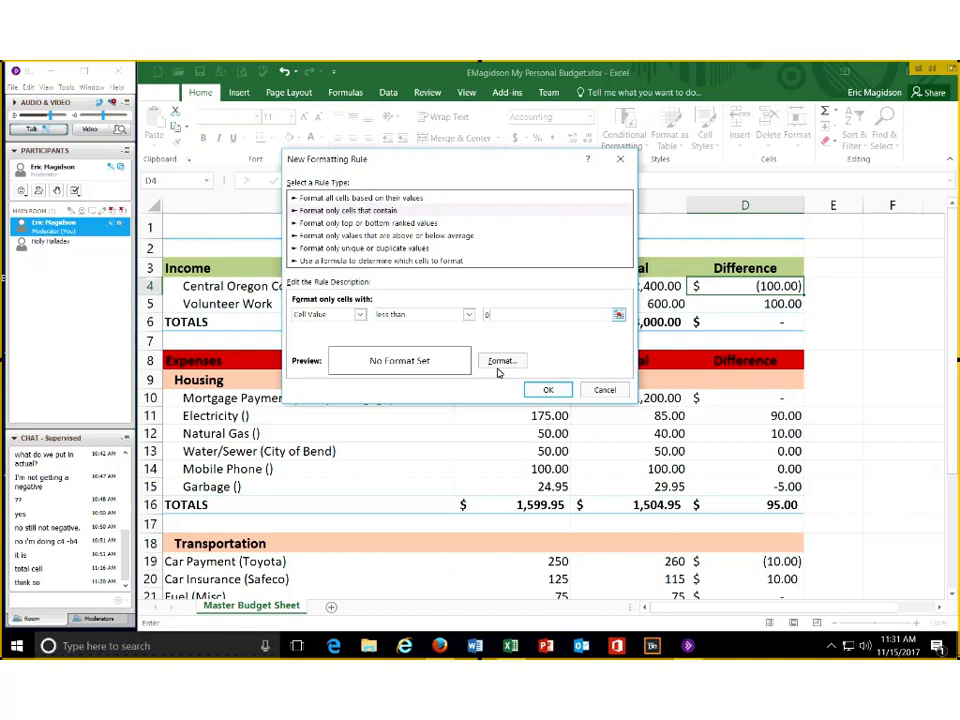
click(502, 362)
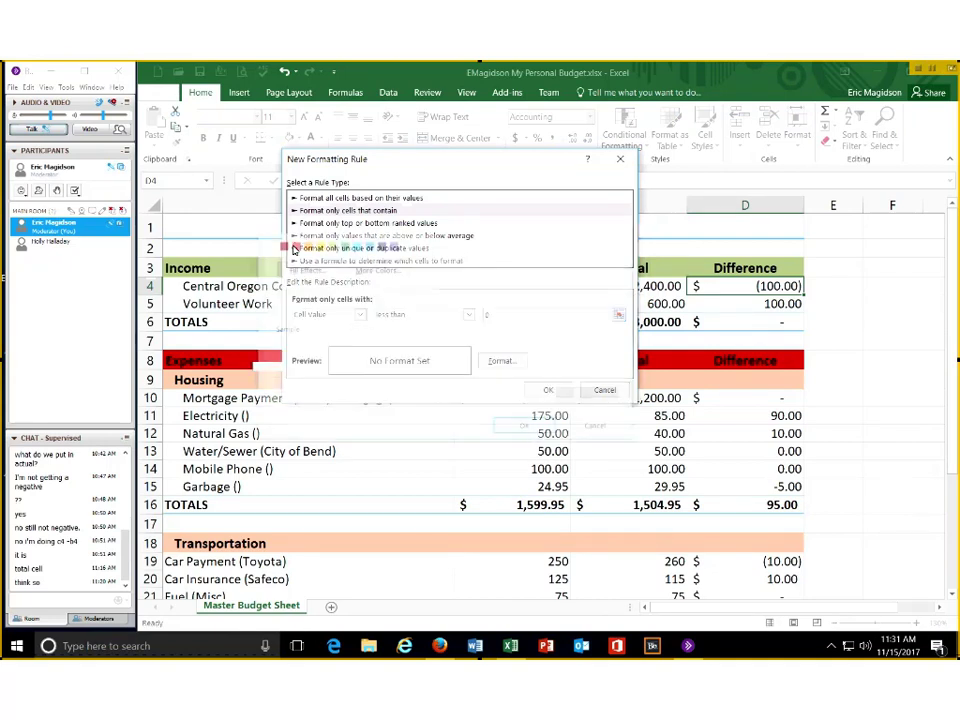
click(292, 247)
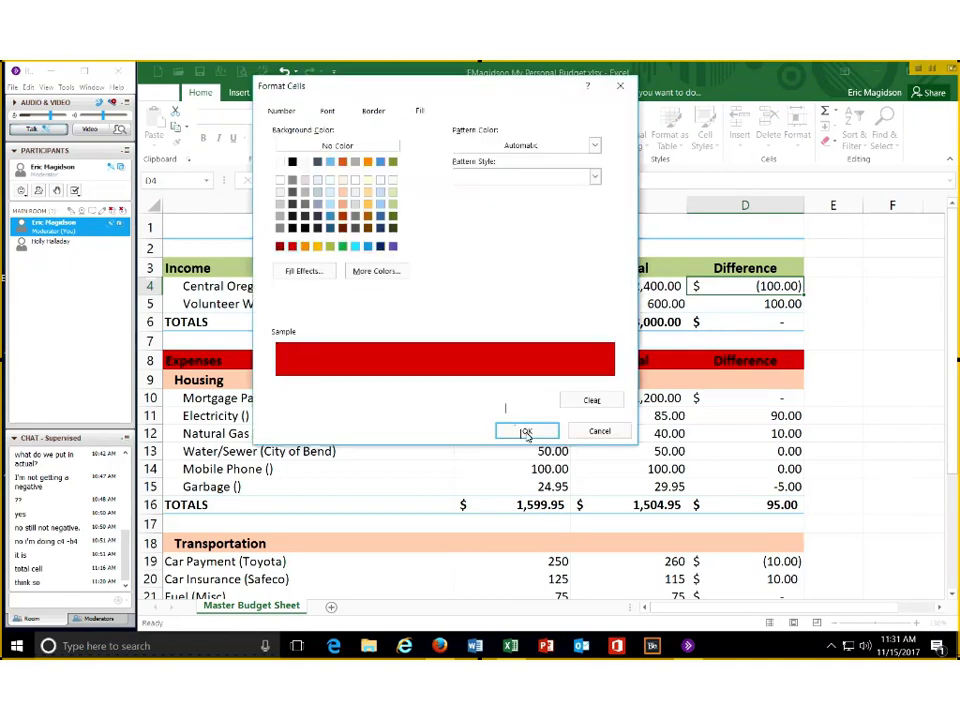
click(528, 425)
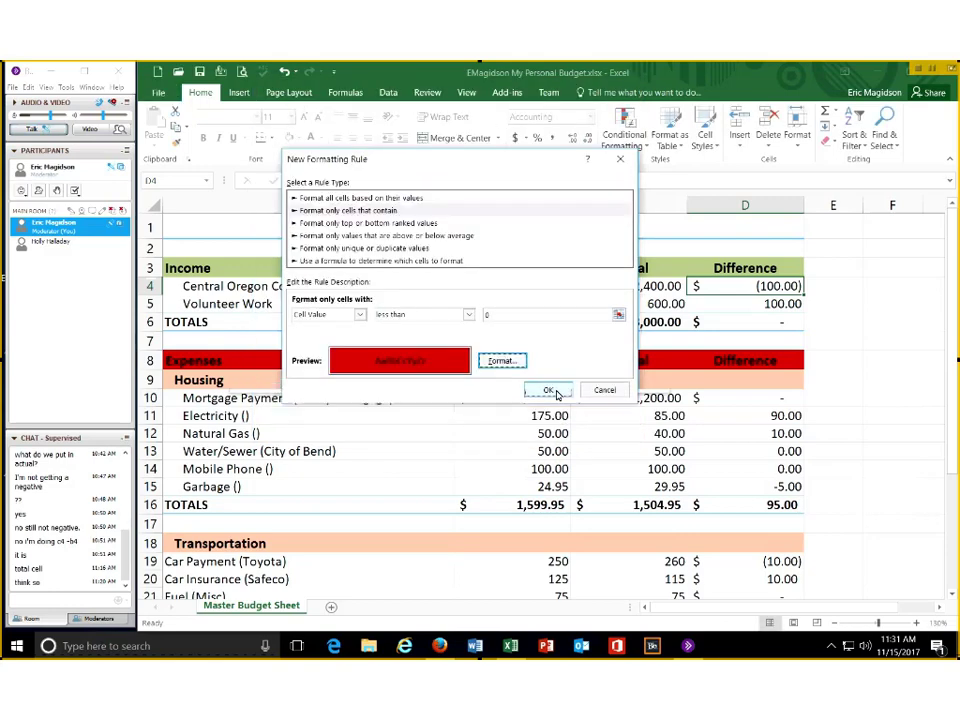
click(538, 389)
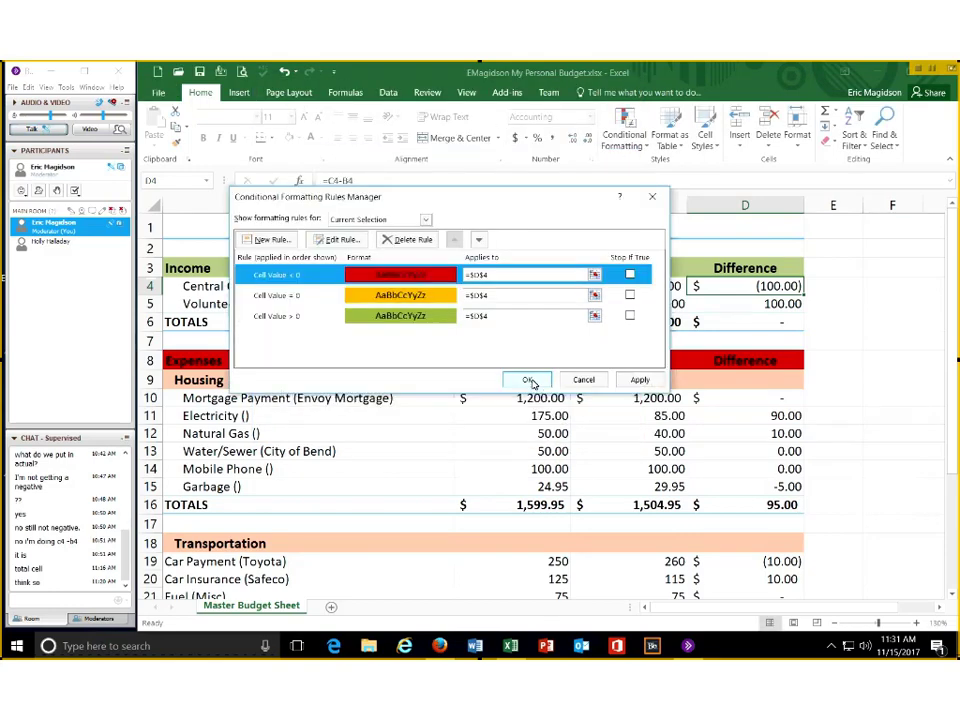
click(529, 381)
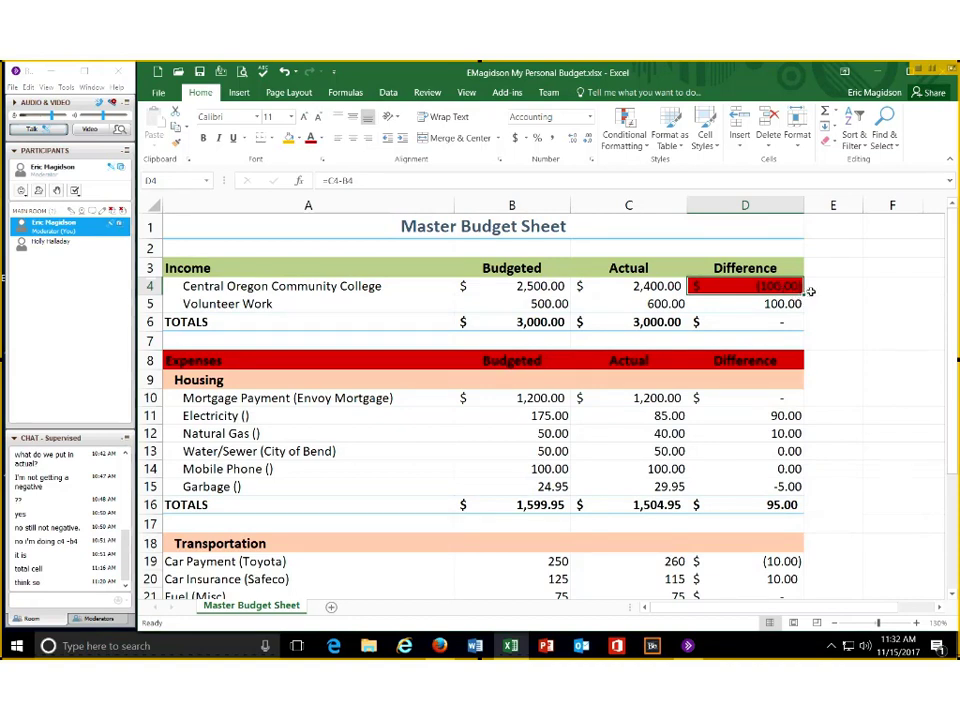
Fill D4 with its formula and conditional formatting down through the Income TOTALS difference, D6
drag(803, 295, 720, 327)
click(700, 322)
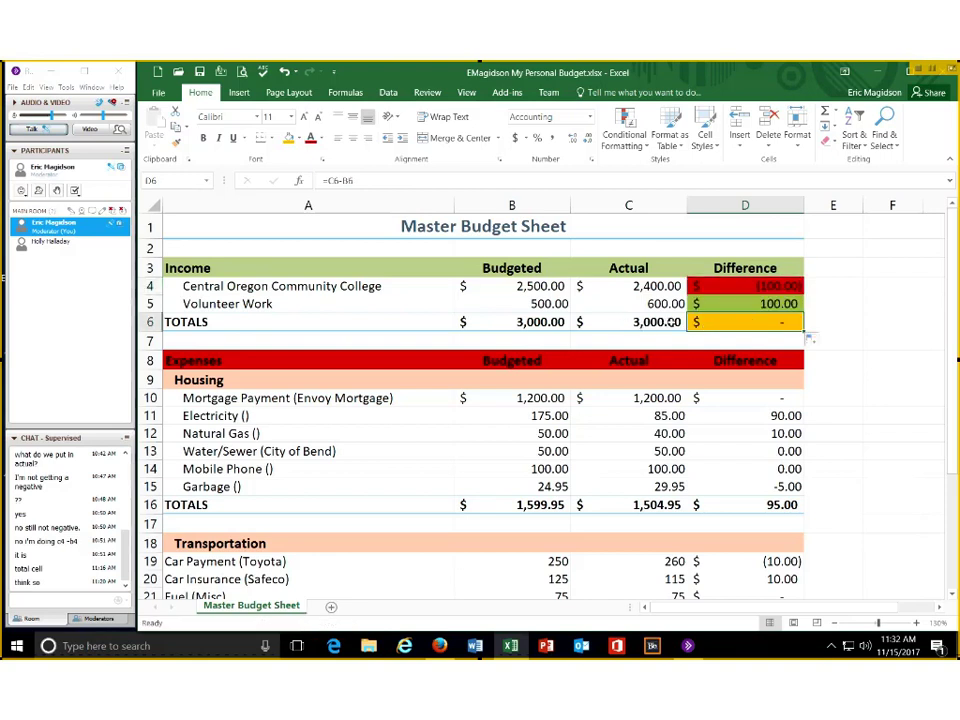
click(650, 322)
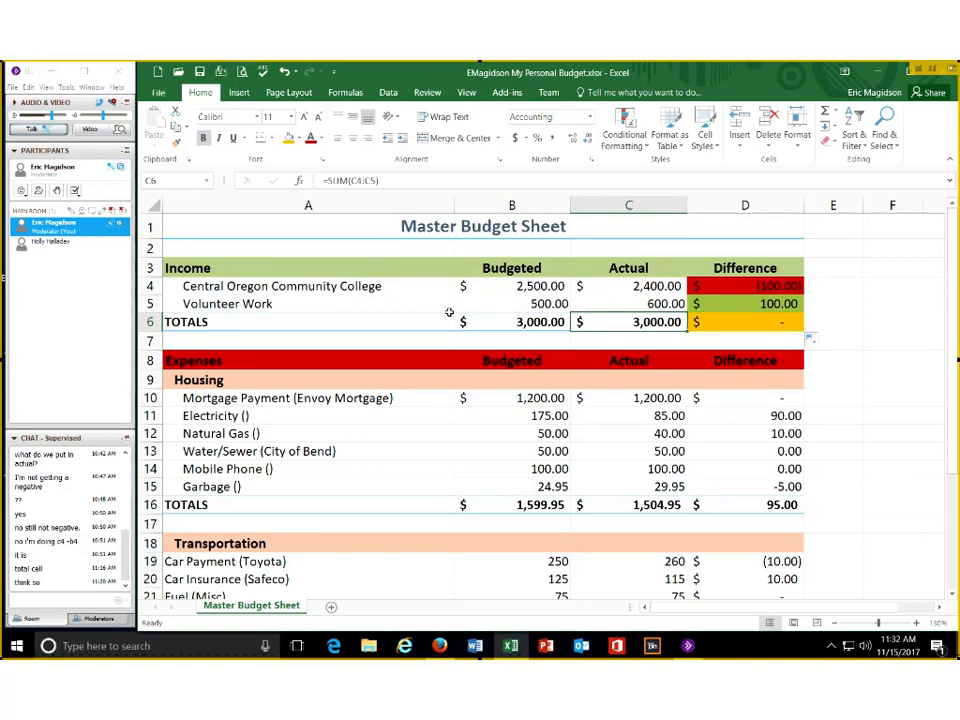
Apply the Total cell style to the Income TOTALS row, A6:D6, and deselect it
drag(429, 323, 720, 321)
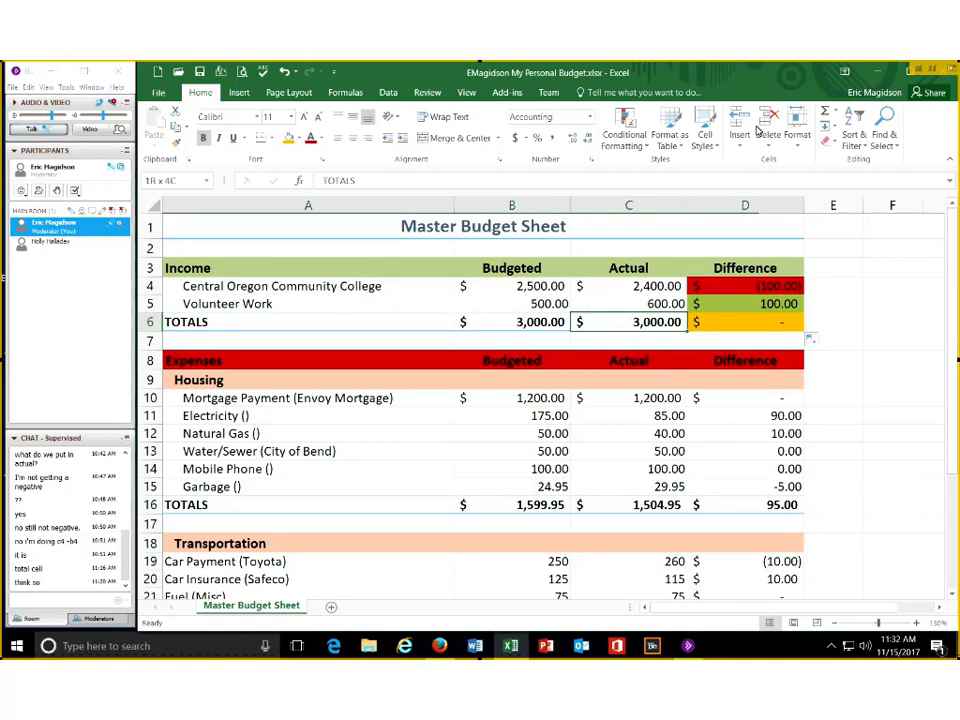
click(706, 145)
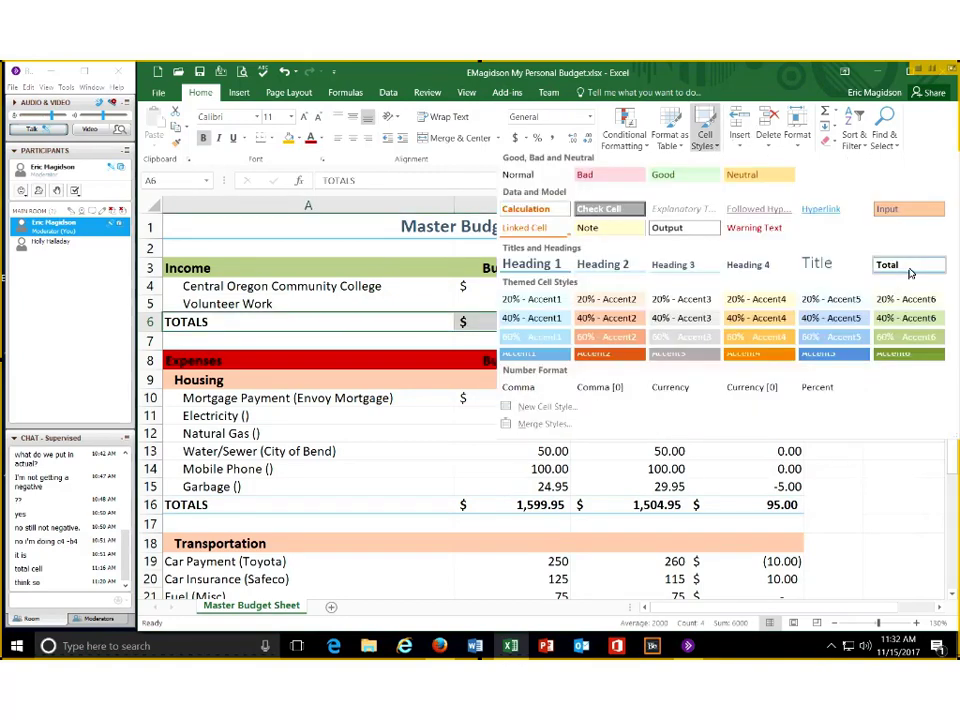
click(885, 264)
click(901, 410)
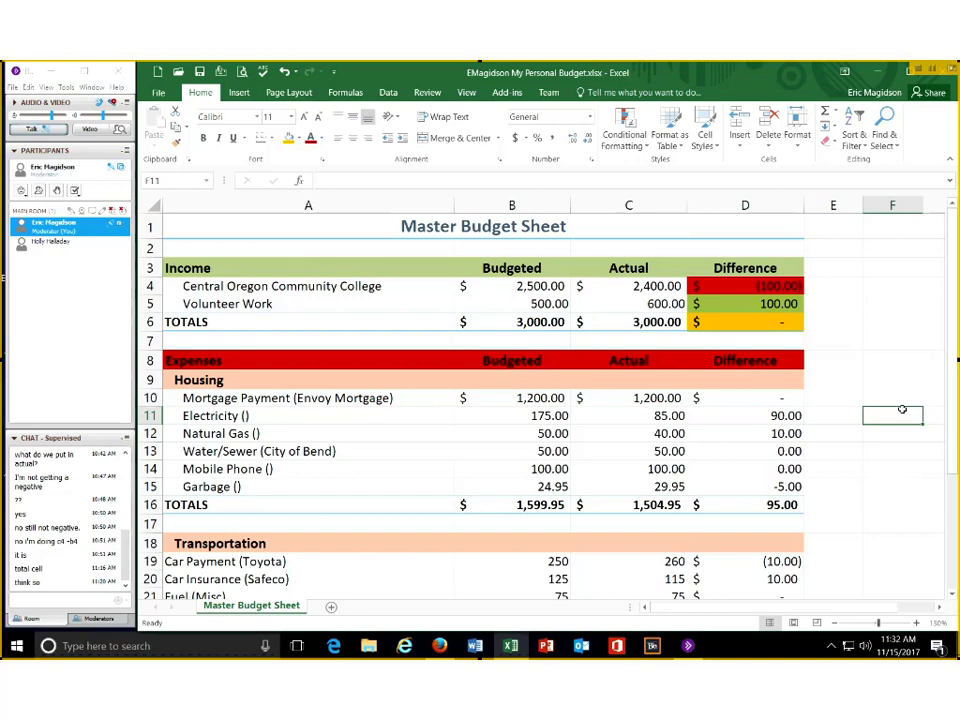
Copy the formula and conditional formatting of D4 down to D6 once more and deselect the range
click(786, 291)
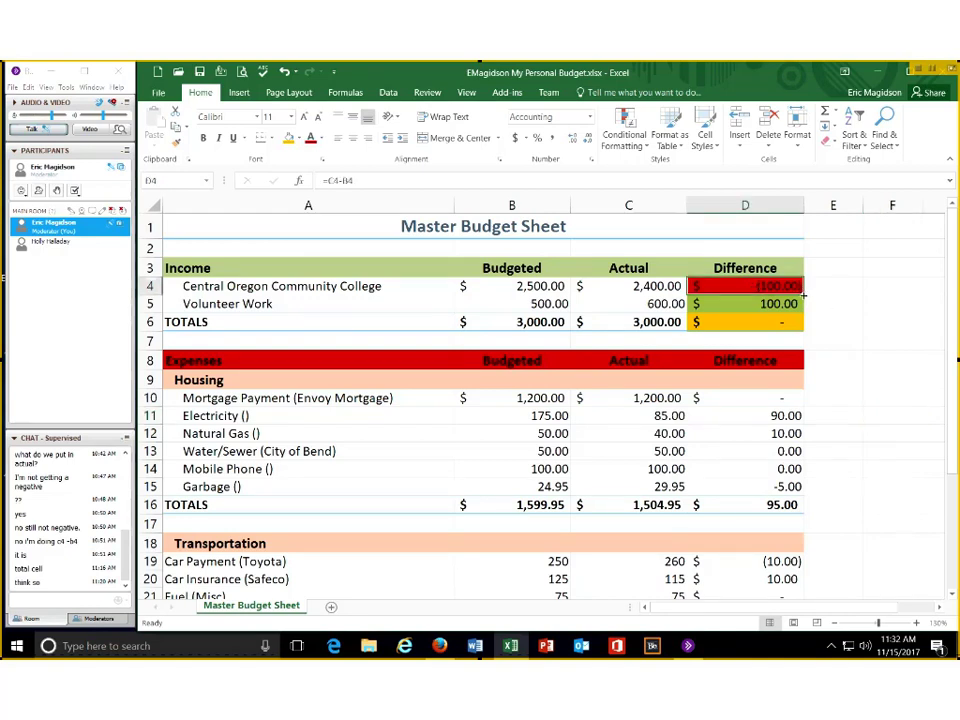
drag(803, 291, 852, 309)
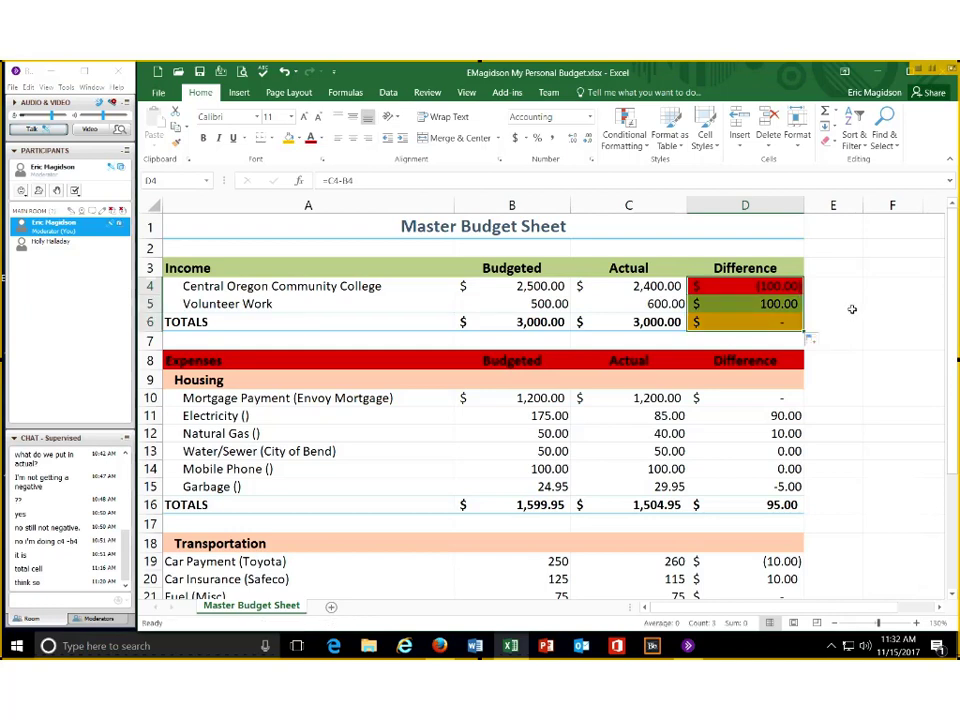
click(835, 304)
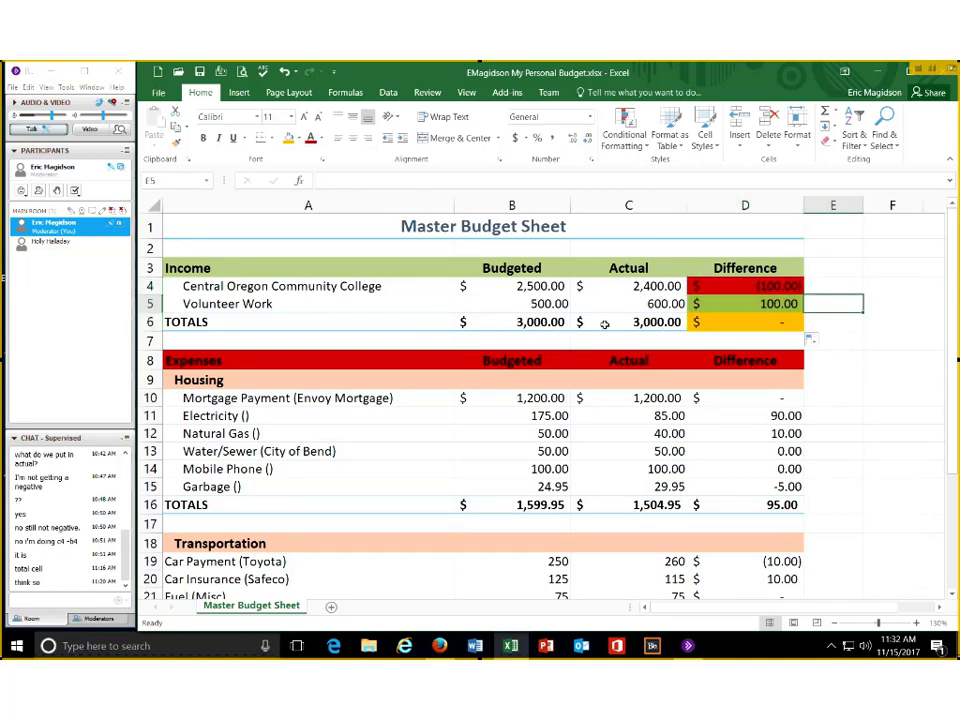
Reapply the Total cell style to the Income TOTALS row, A6:D6, and deselect it
drag(200, 322, 731, 300)
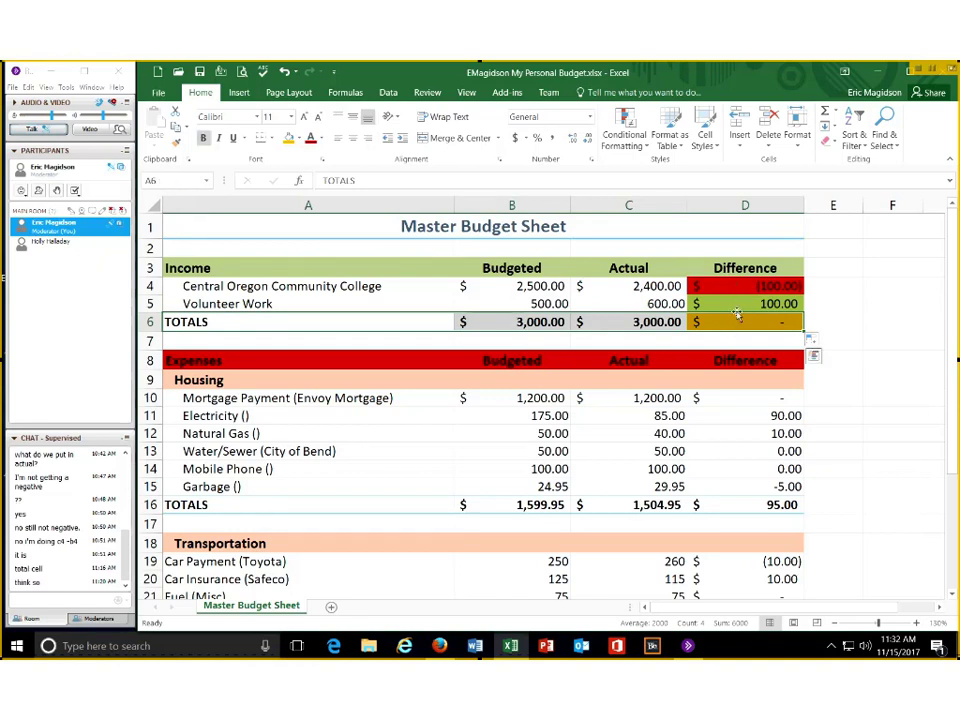
click(707, 140)
click(889, 413)
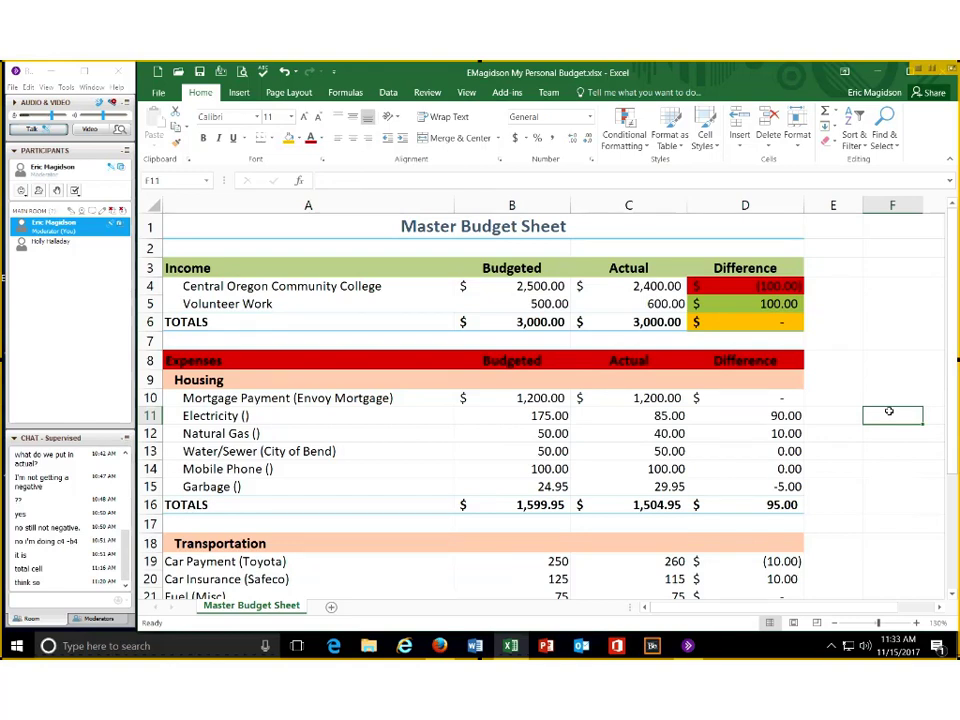
Copy the number format and conditional formatting of D4 to the Difference cells in the Housing and Transportation sections
click(727, 322)
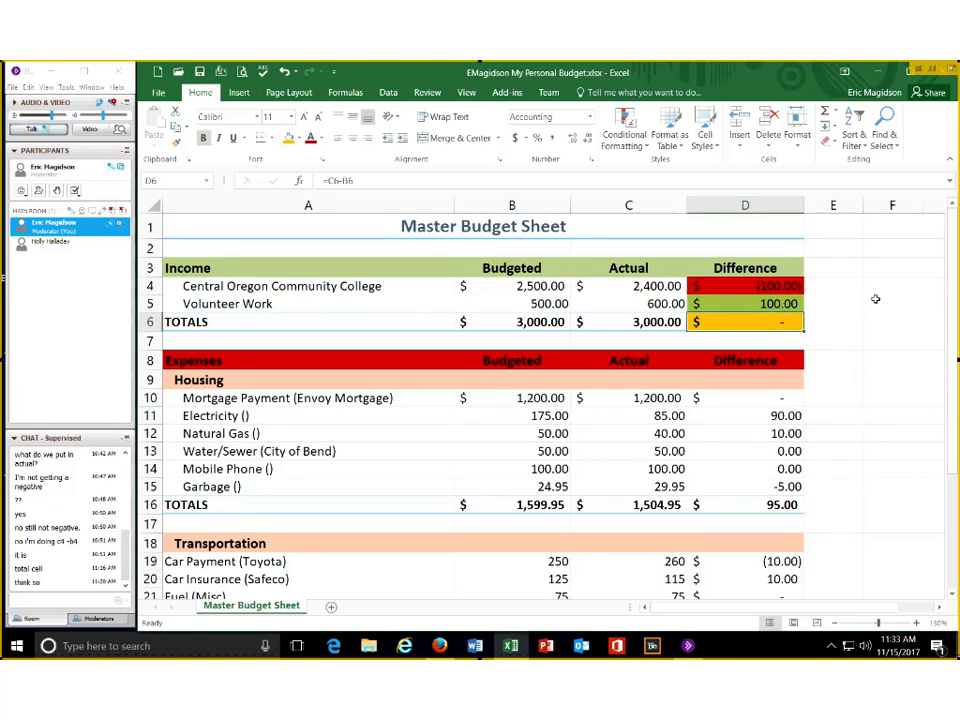
key(Up)
key(Right)
key(Right)
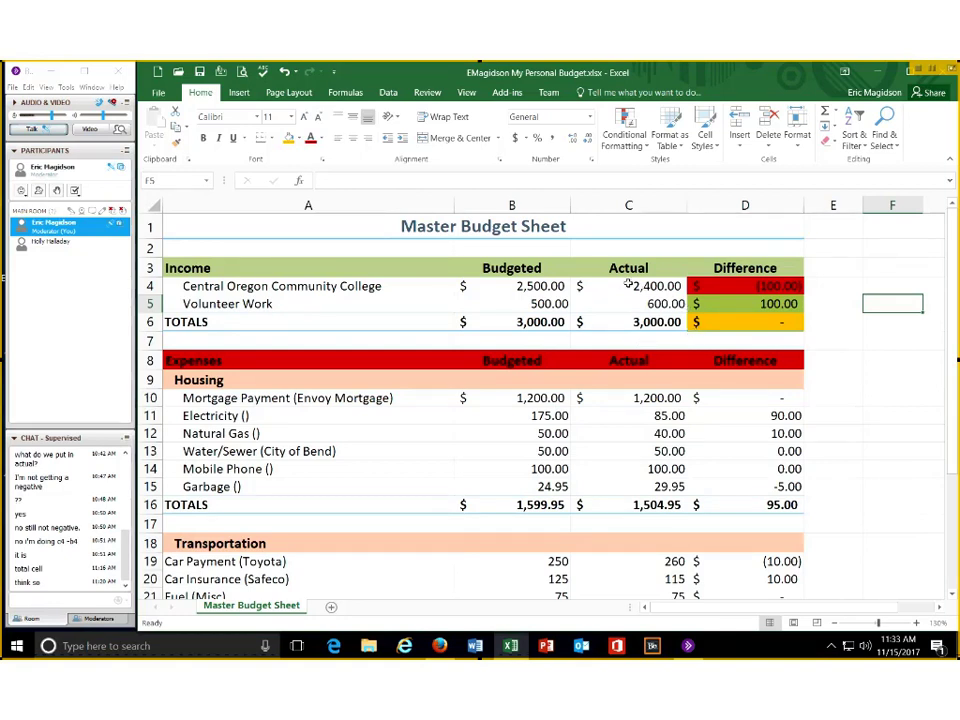
click(755, 286)
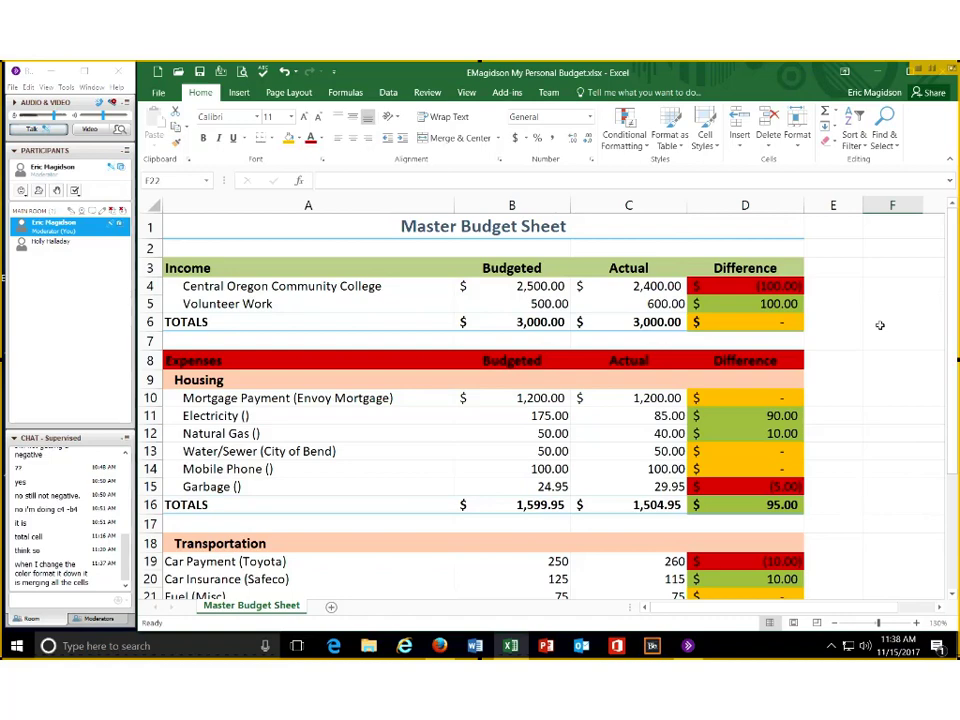
Switch to a maximized Blackboard Collaborate window to manage the session recording, restore its size, and return to the budget workbook
click(86, 76)
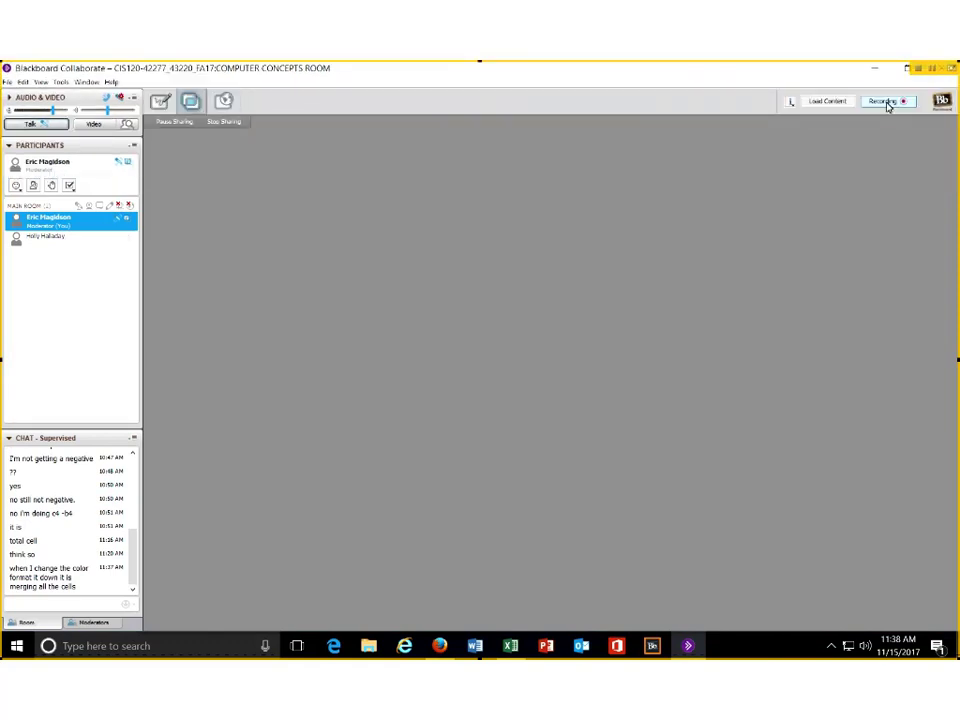
click(465, 367)
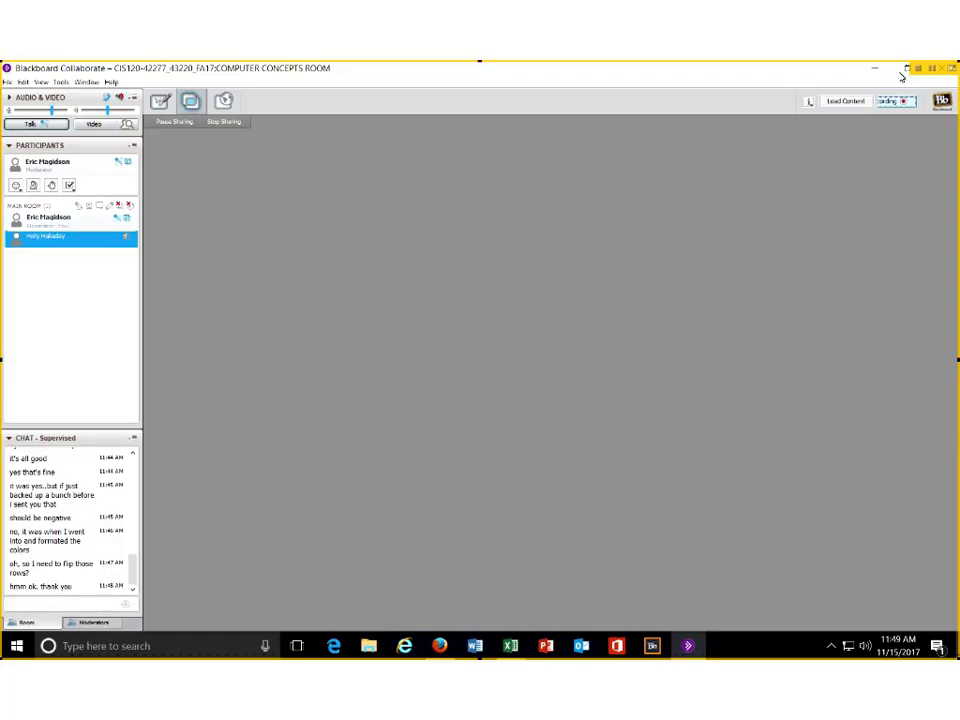
click(902, 72)
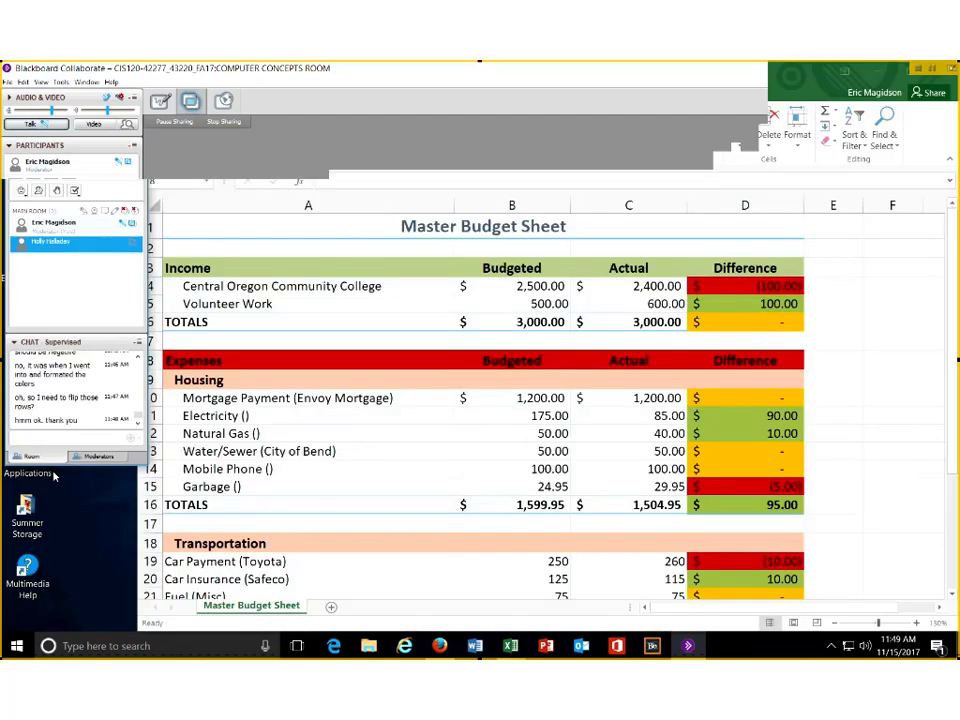
drag(30, 622, 30, 628)
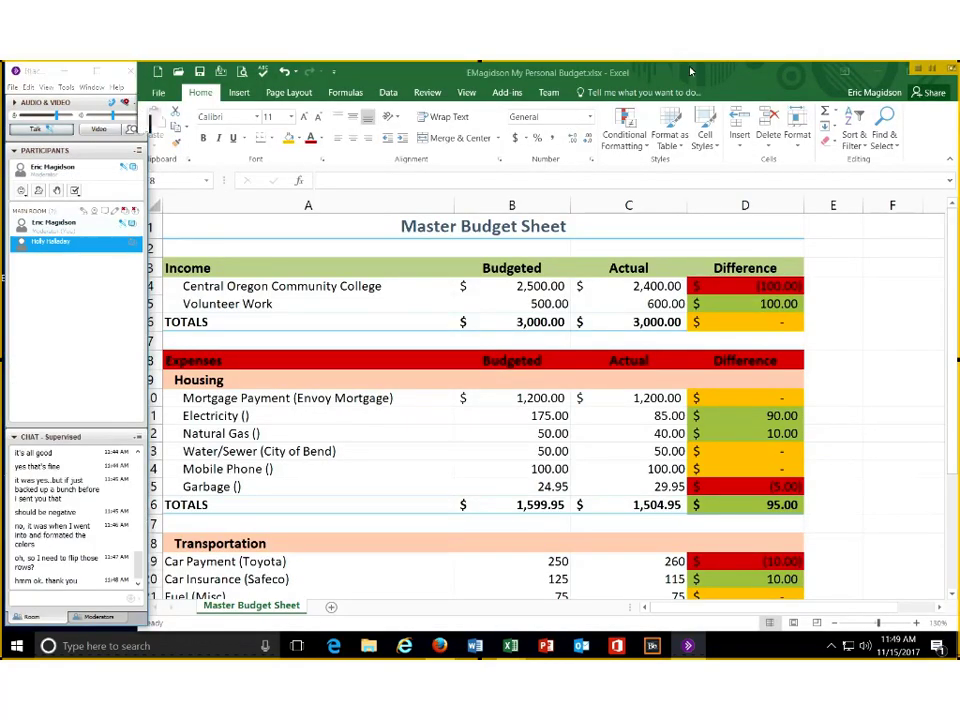
click(688, 71)
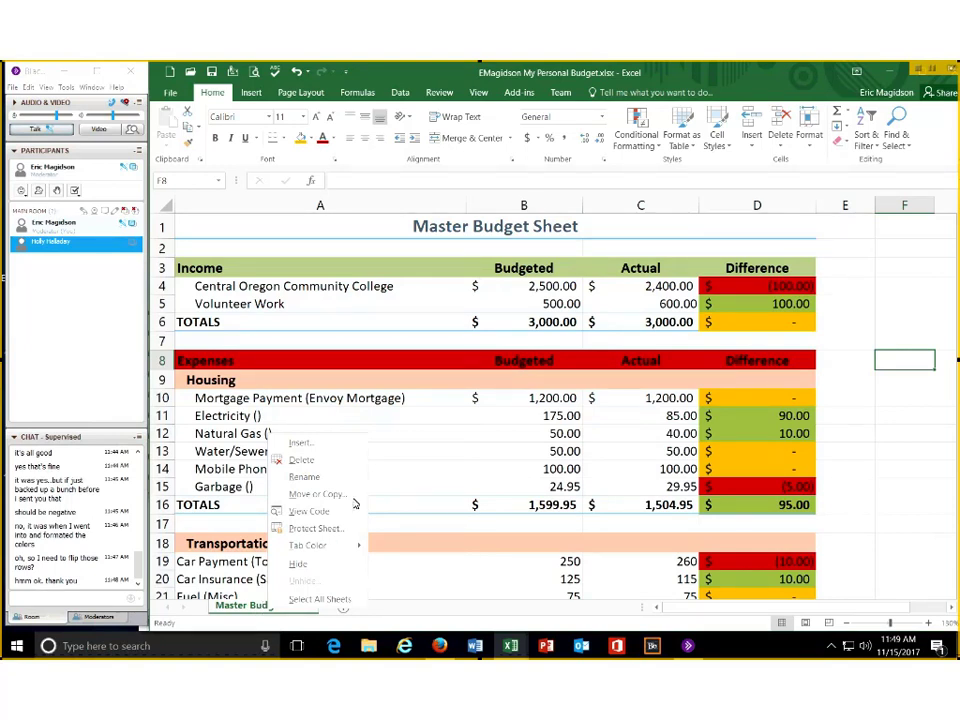
Create a copy of the Master Budget Sheet worksheet within the same workbook and place it after the original
key(Escape)
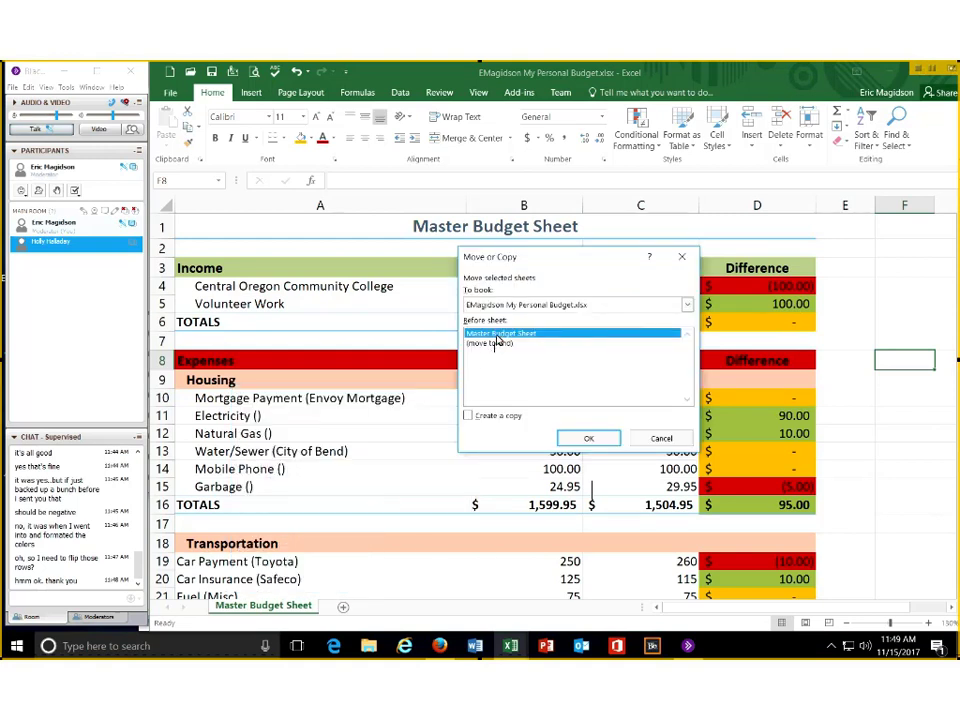
click(467, 418)
click(467, 417)
click(589, 440)
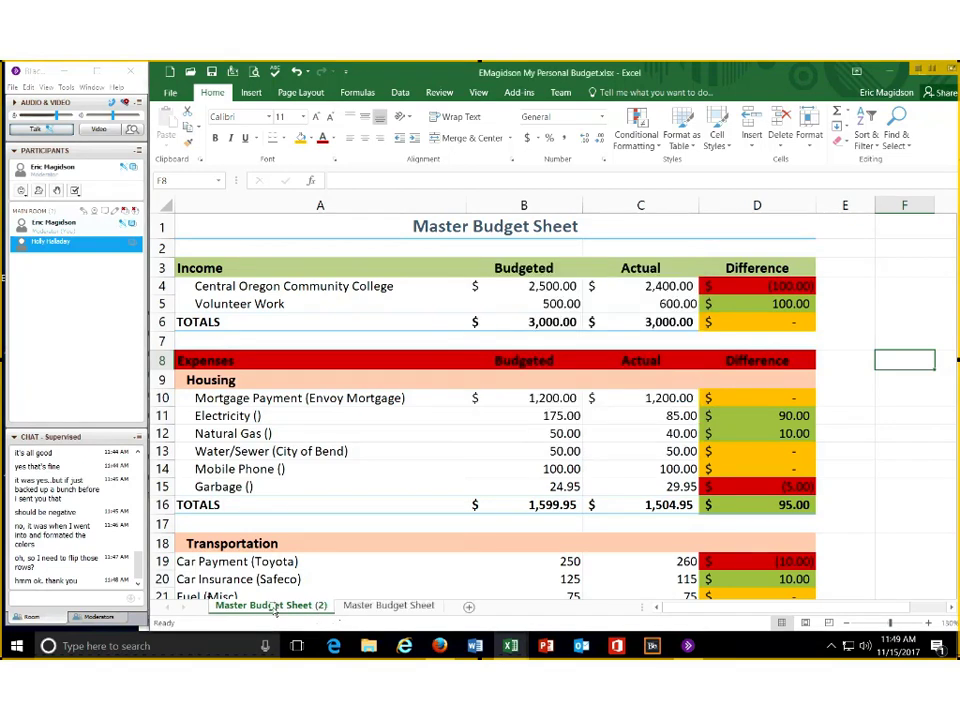
mouse_move(272, 610)
mouse_down()
mouse_move(456, 600)
mouse_move(365, 598)
mouse_move(293, 612)
mouse_up()
drag(408, 612, 408, 612)
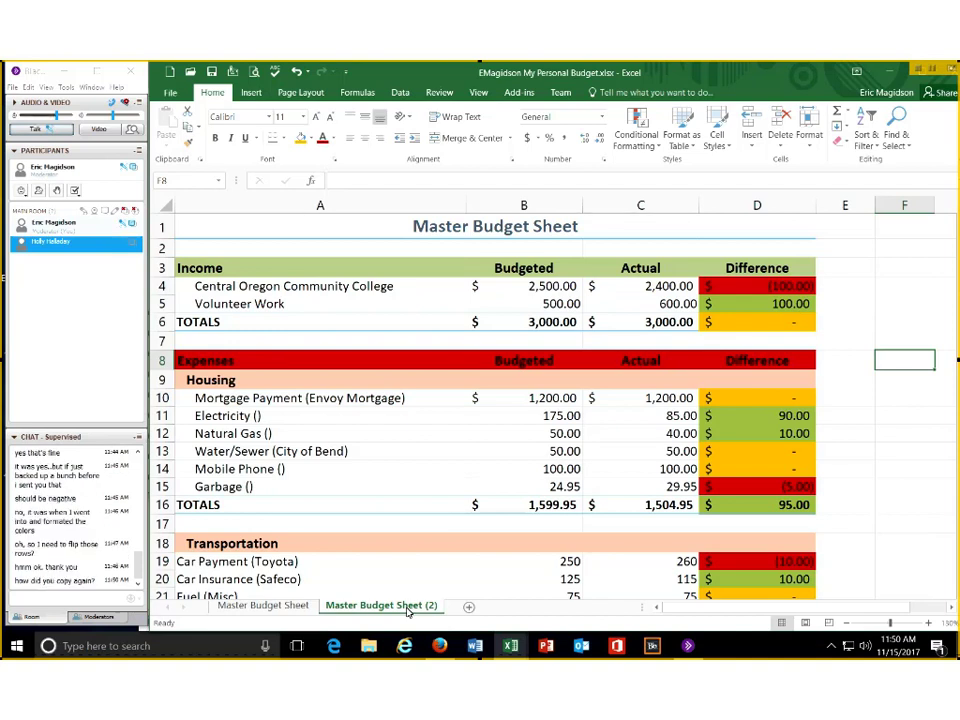
Rename the copied worksheet as November2017
right_click(408, 612)
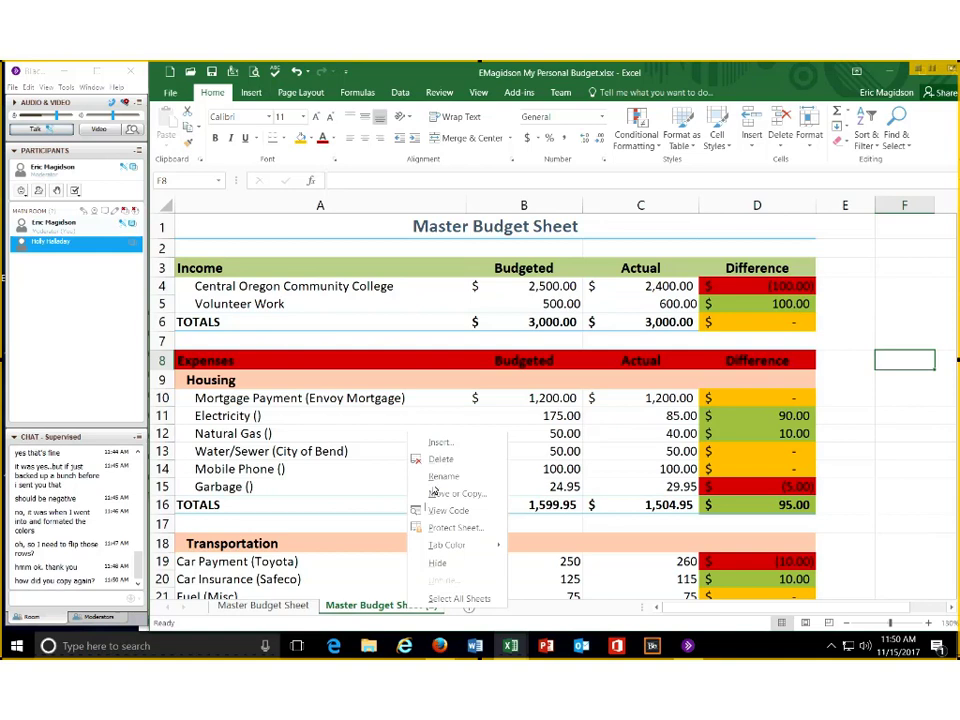
click(434, 492)
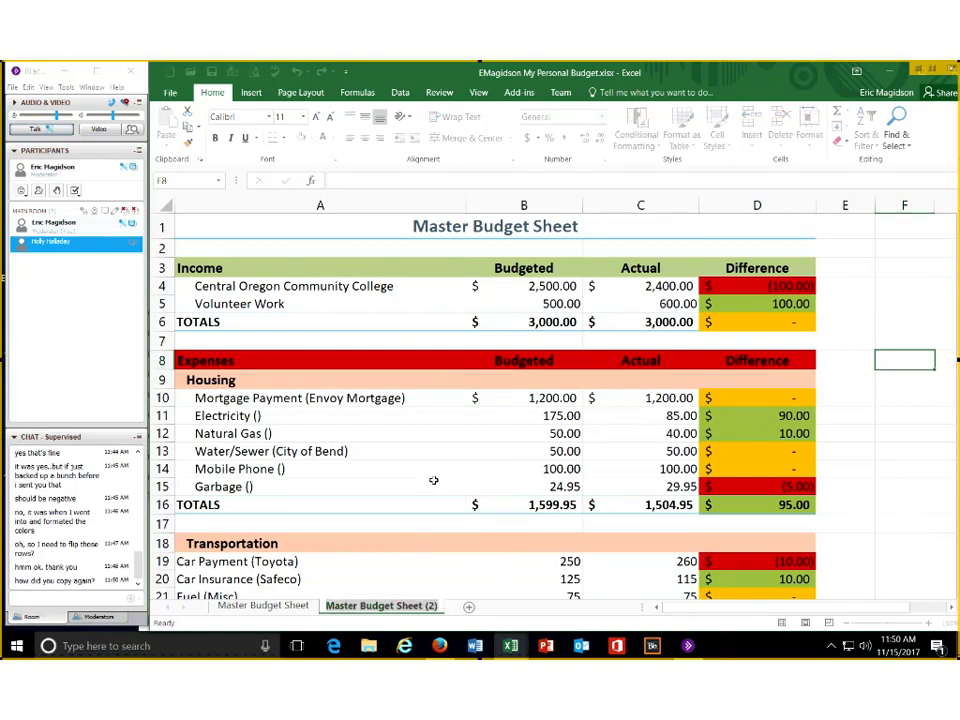
text(No)
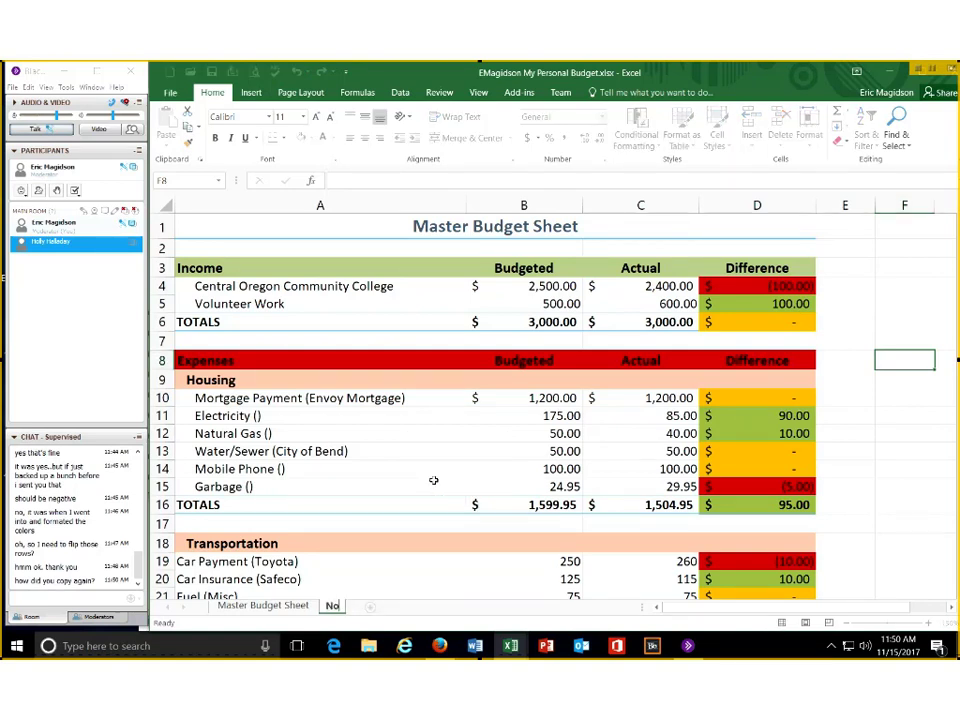
text(vember2)
key(Return)
text(017)
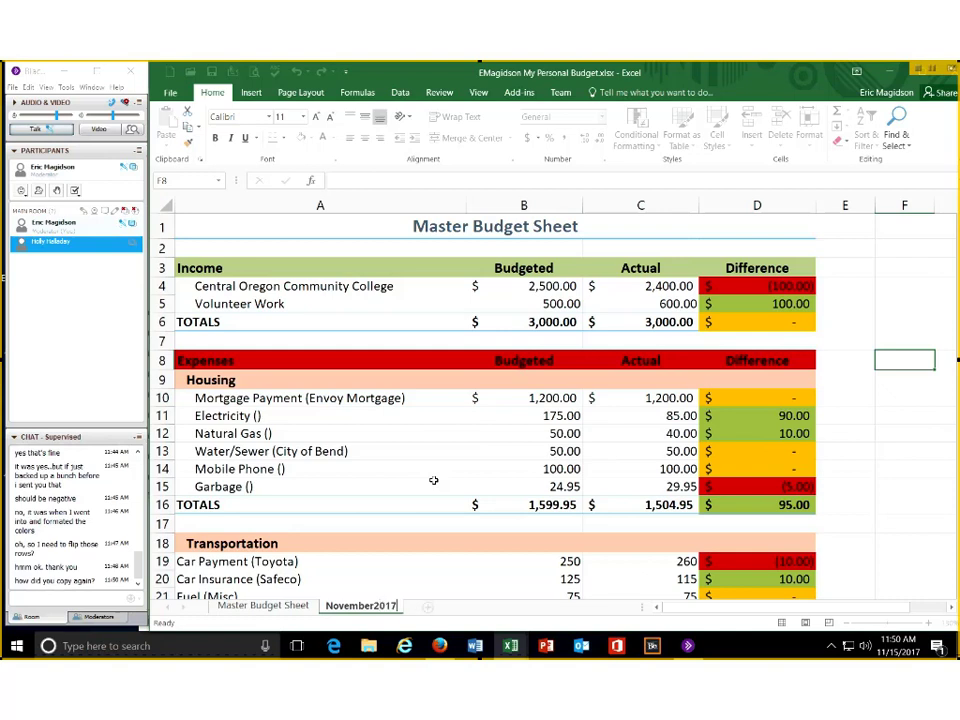
key(Return)
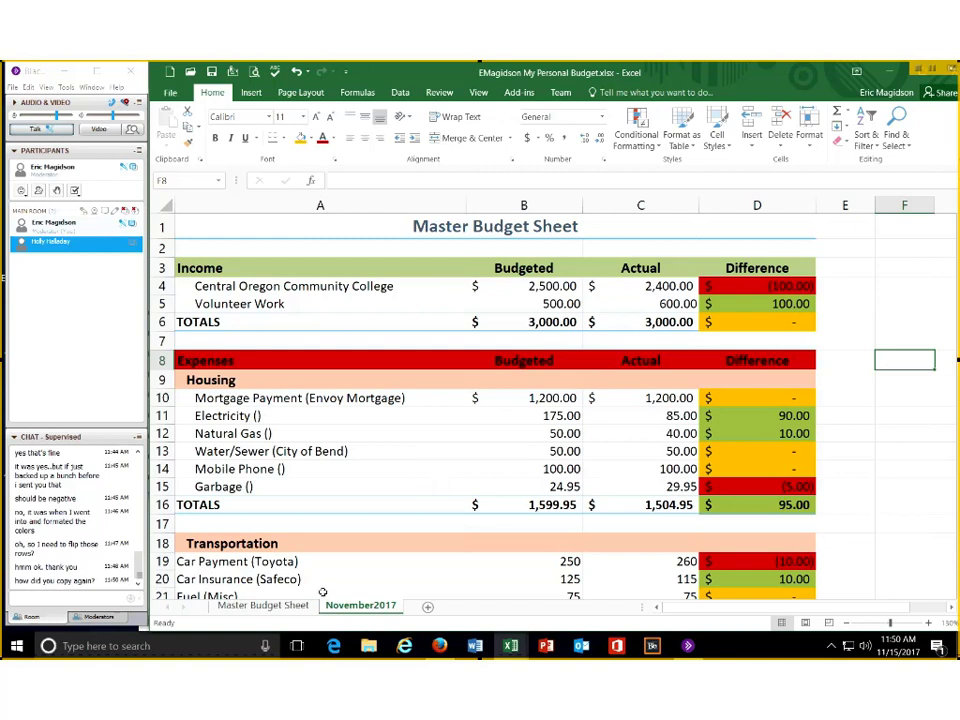
Create a copy of the November2017 sheet beside it and try to dismiss the YearlyAmountBudgeted name conflict
drag(378, 609, 440, 600)
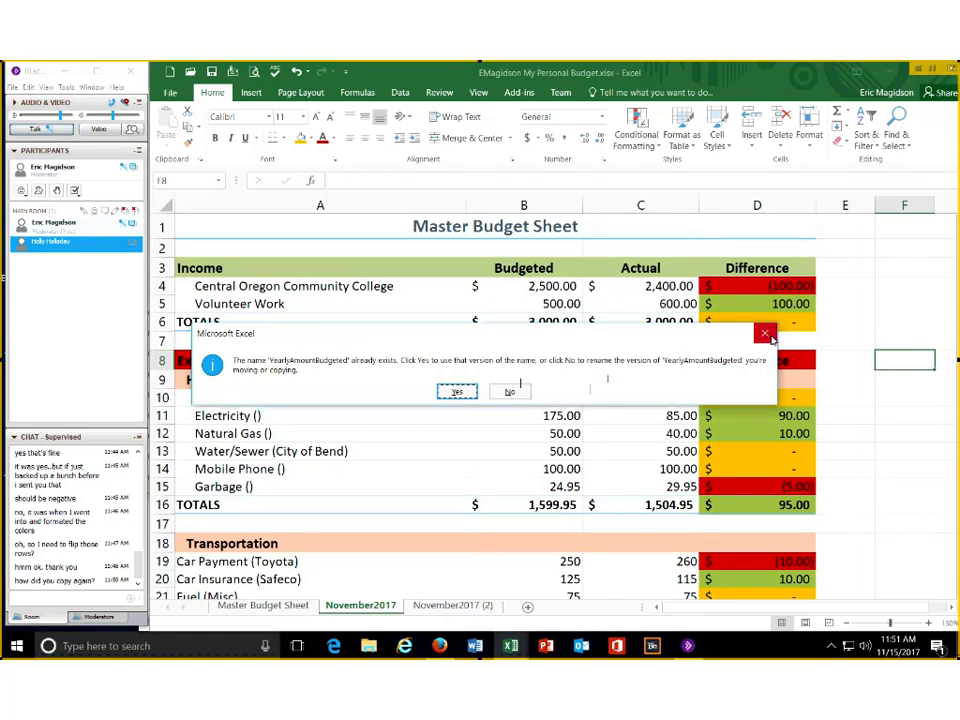
click(765, 334)
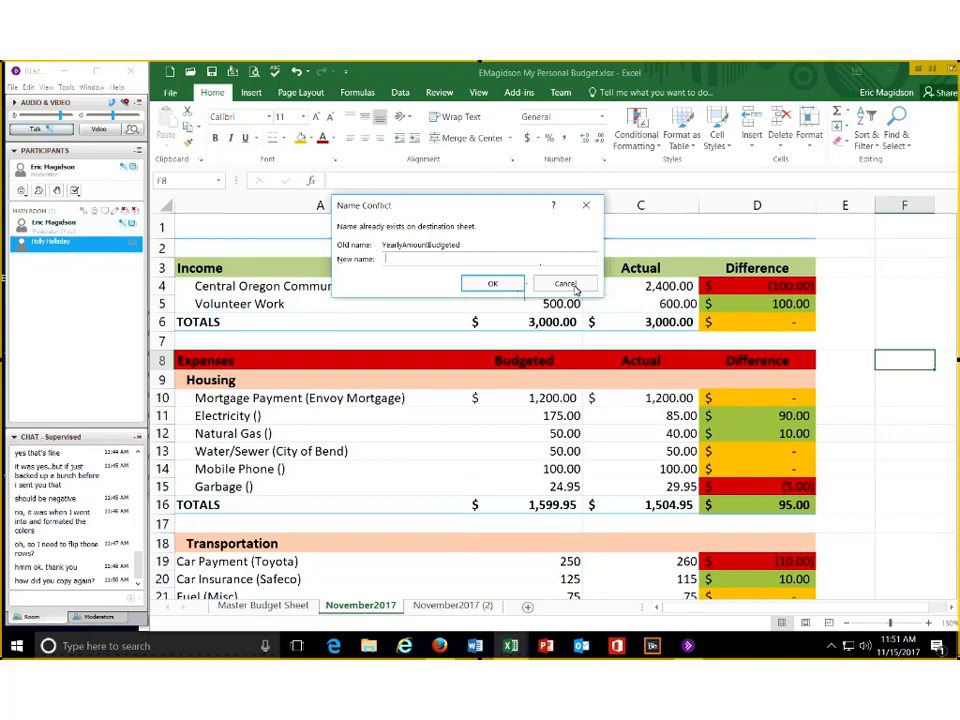
click(574, 286)
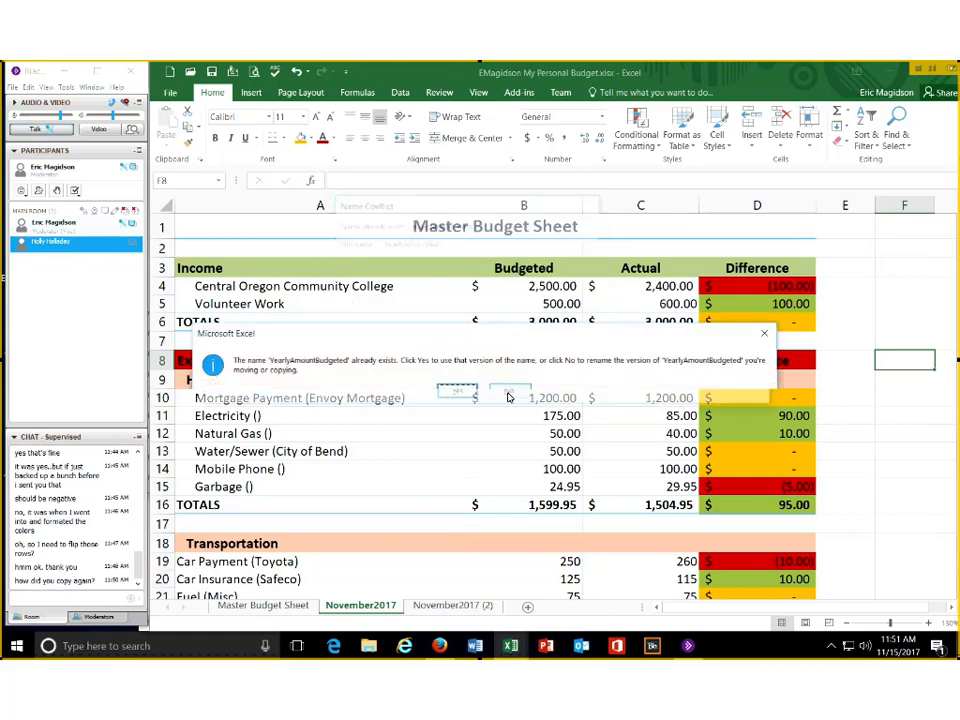
click(507, 393)
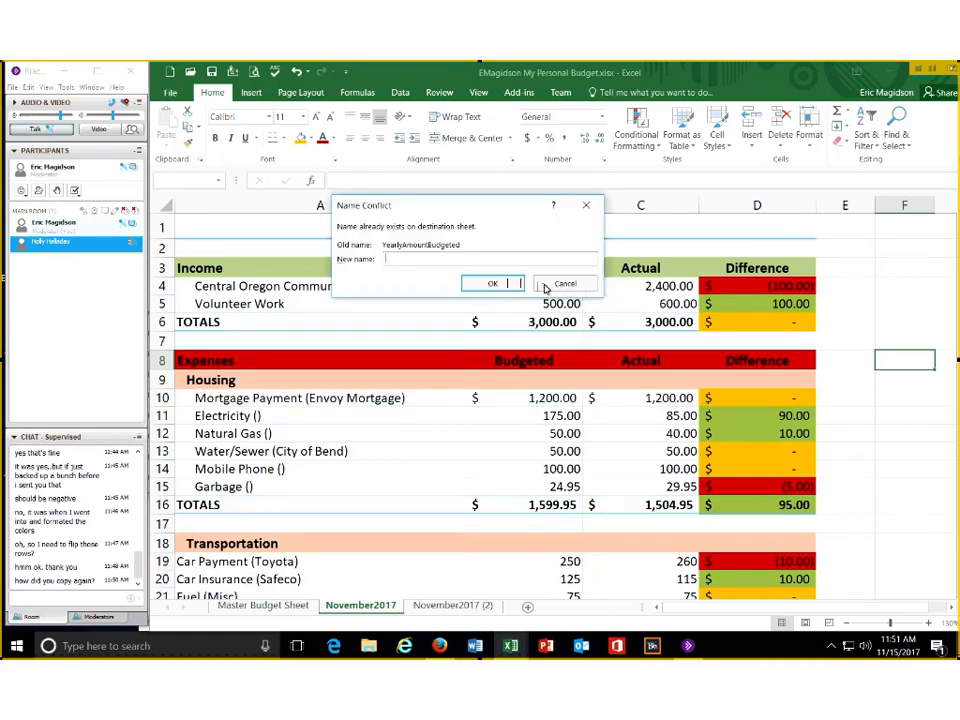
click(547, 287)
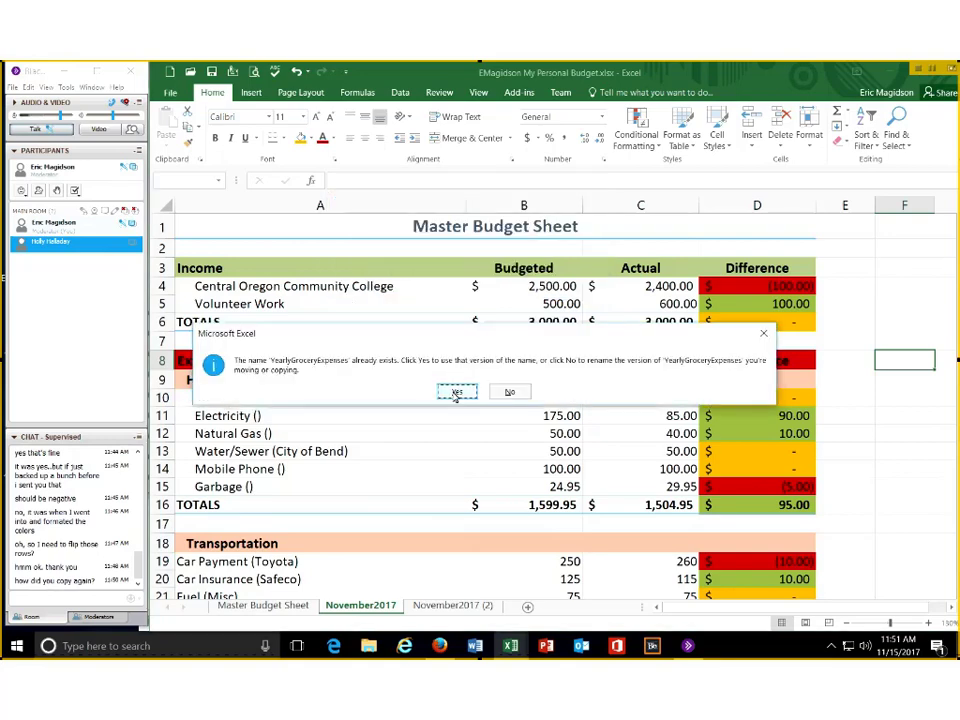
Use the existing version of YearlyGroceryExpenses and rename the conflicting YearlyTransportationExpenses name as lksdlkfdhk
click(457, 392)
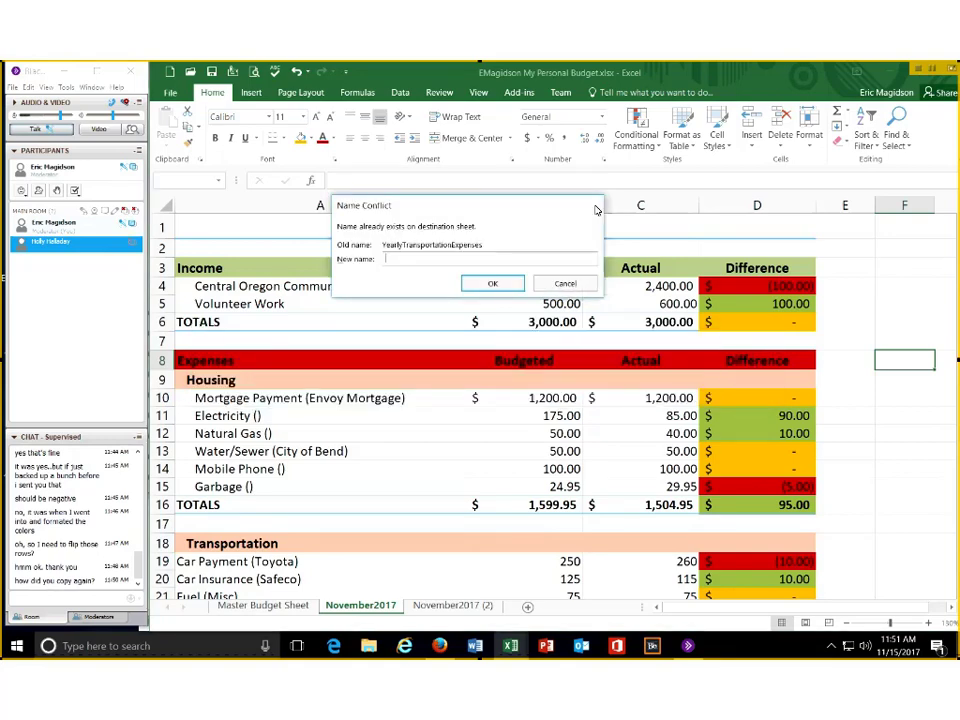
click(596, 209)
click(726, 334)
text(Budget2)
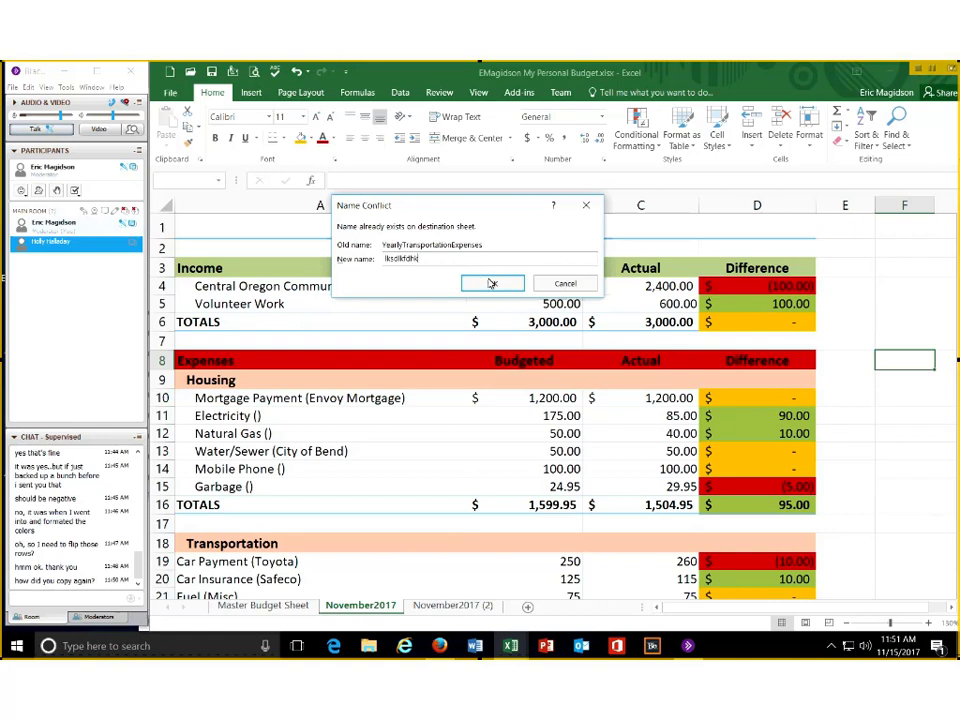
click(497, 284)
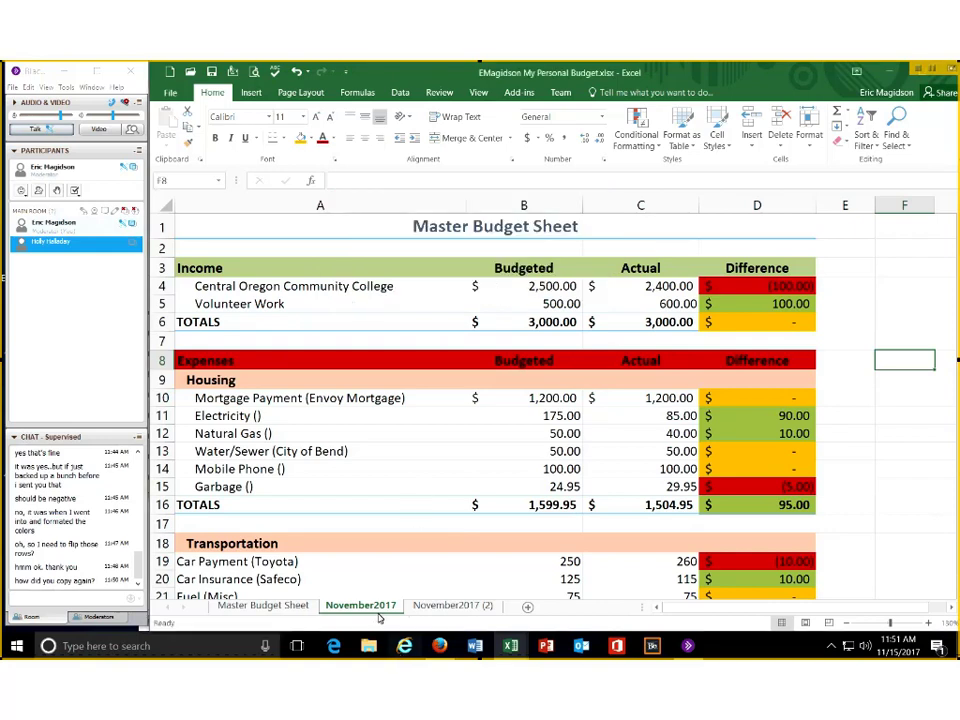
Make another copy of the November2017 (2) sheet, renaming the conflicting YearlyAmountBudgeted name as khsdkjhsdkjhsfdkjhsd
click(451, 607)
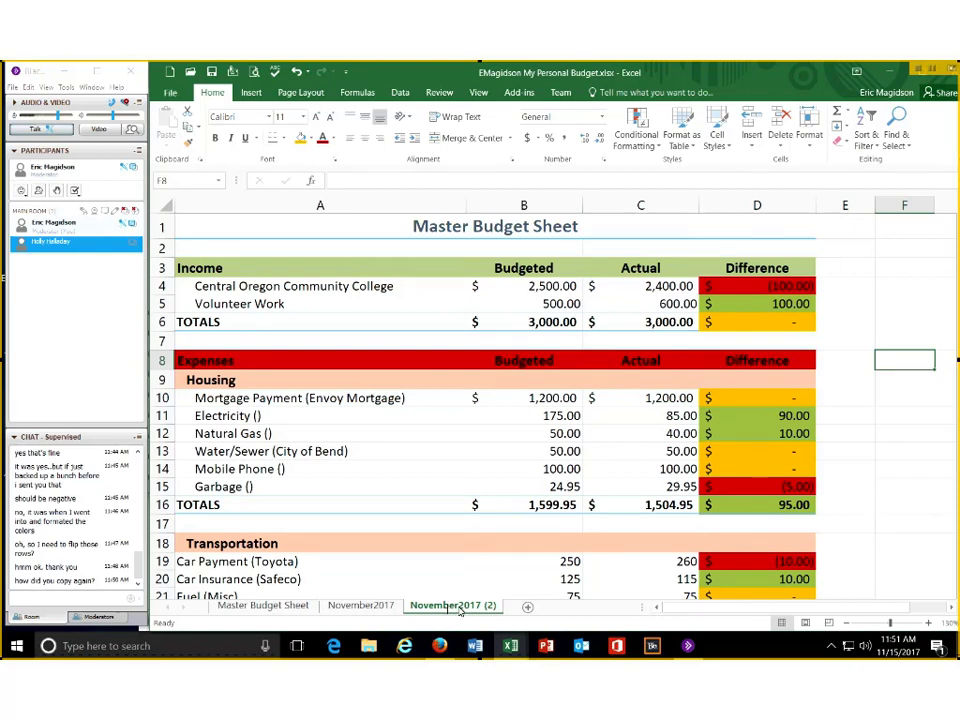
click(364, 606)
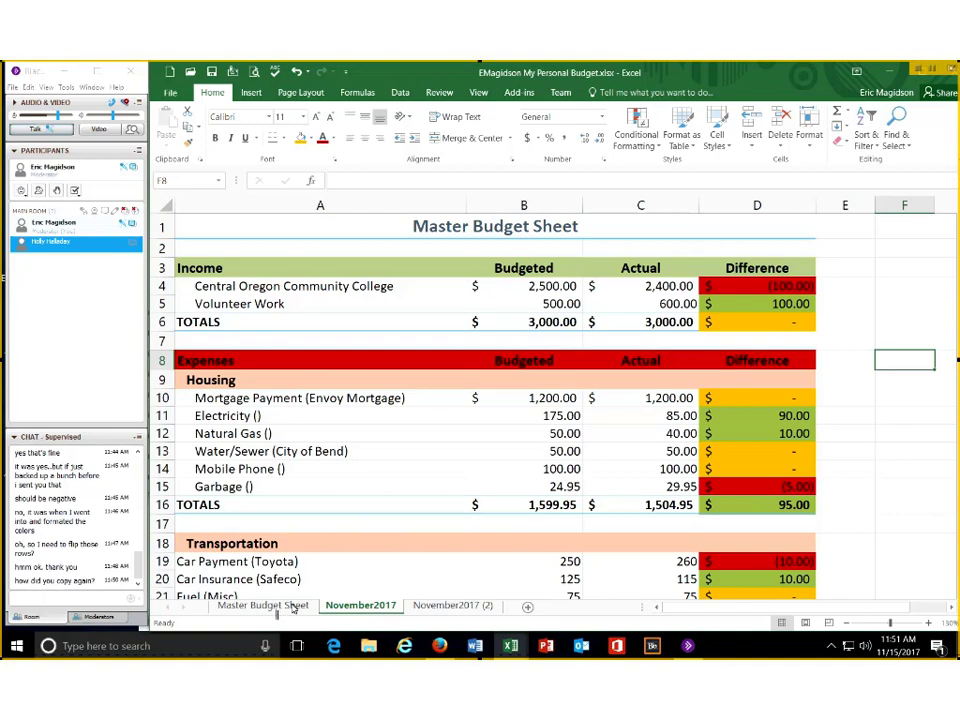
click(444, 606)
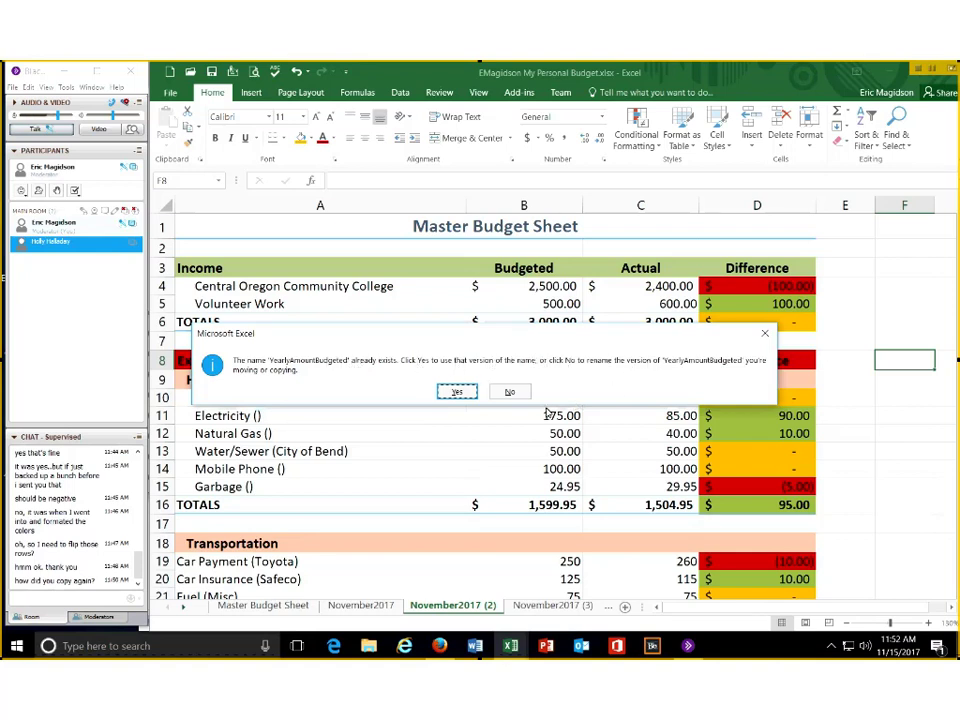
click(510, 392)
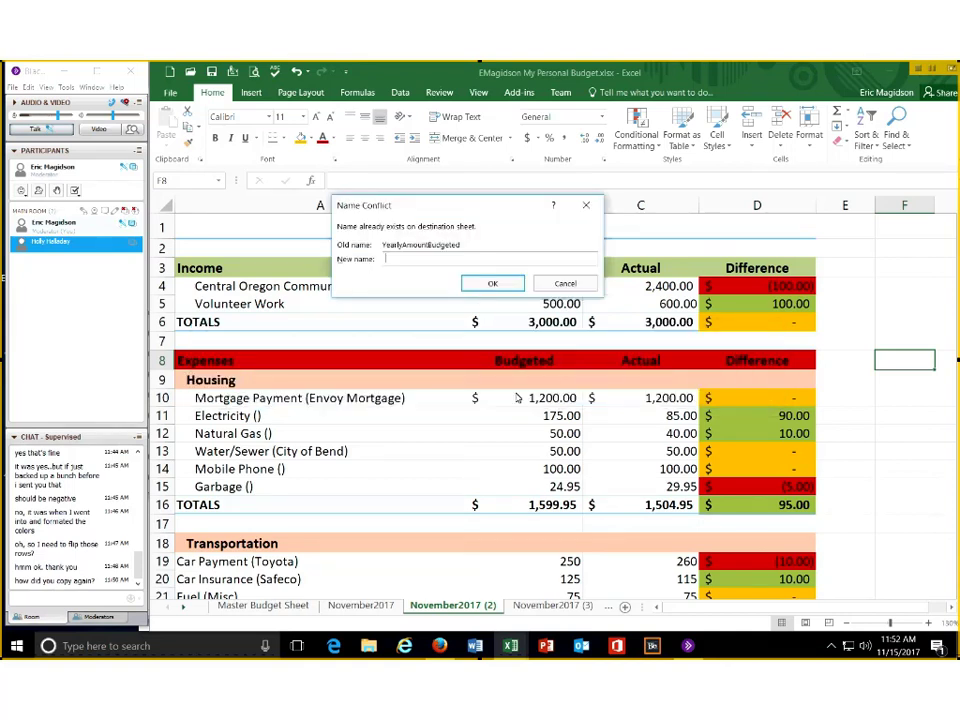
text(khsdkjhsdkjhsfdkjhsd)
click(514, 285)
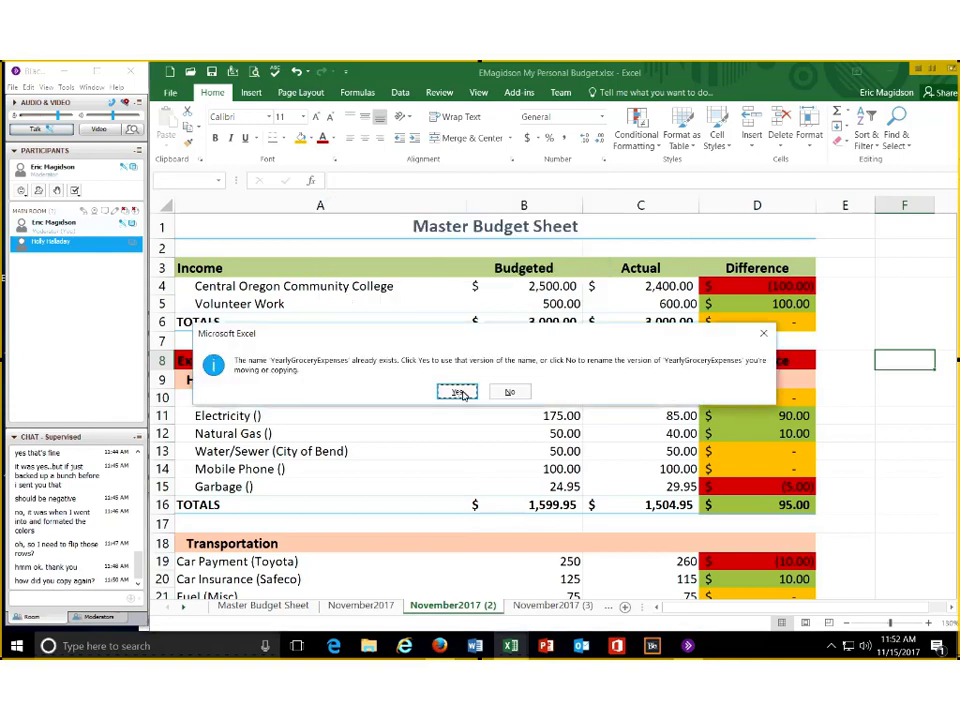
Use the existing version of YearlyGroceryExpenses and try to rename the conflicting YearlyHousingExpenses name as ksfnda;kjsdfjsfhda
click(458, 391)
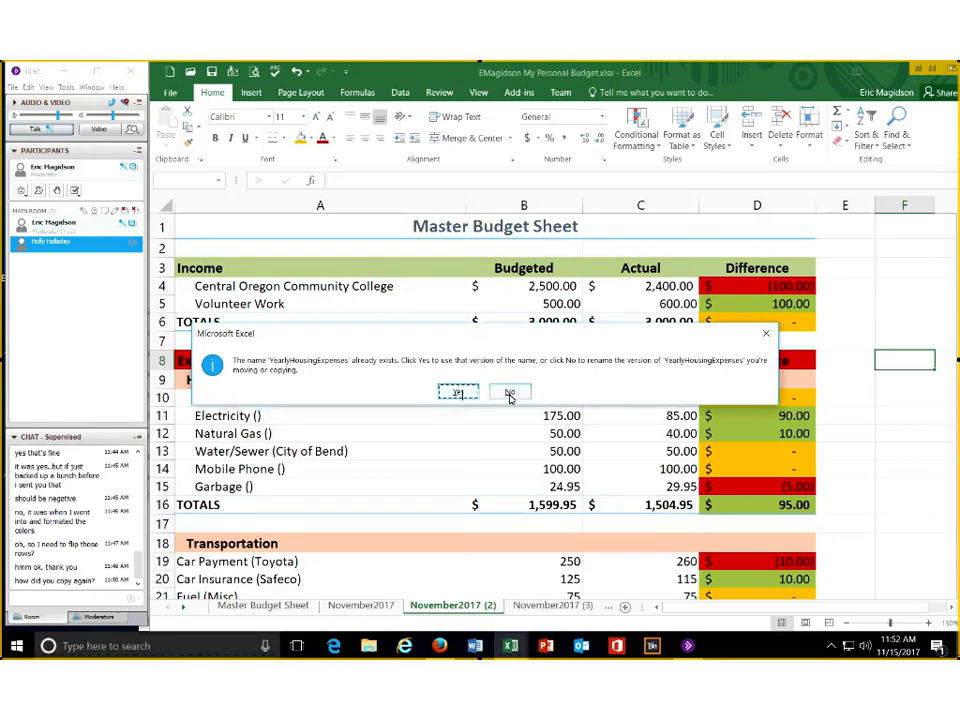
click(510, 393)
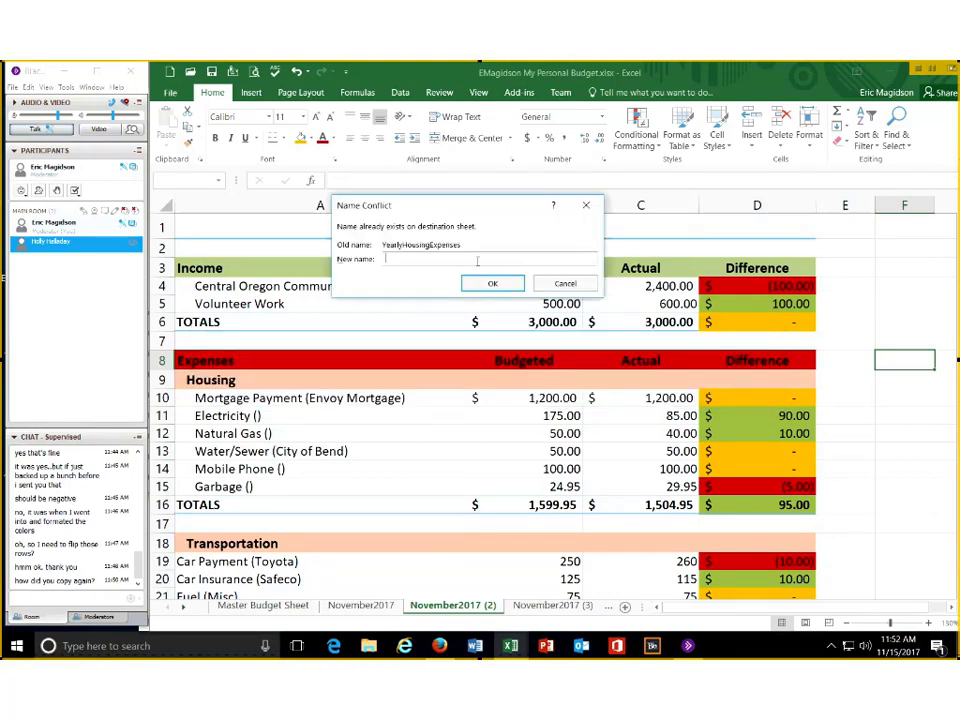
text(ksfnda;kjsdfjsfhda)
click(492, 284)
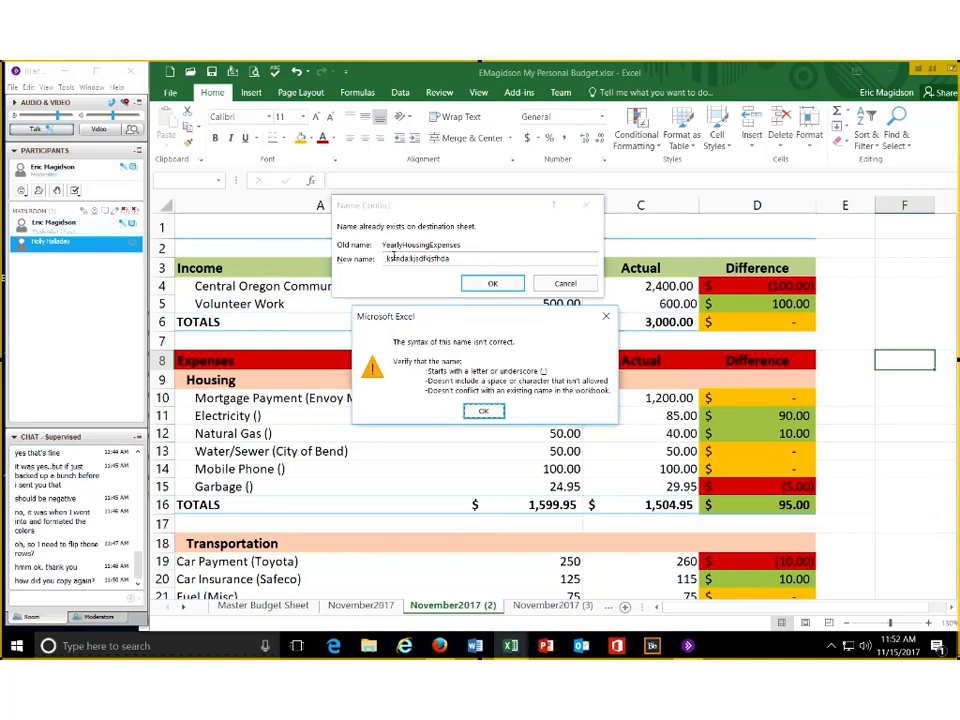
key(Return)
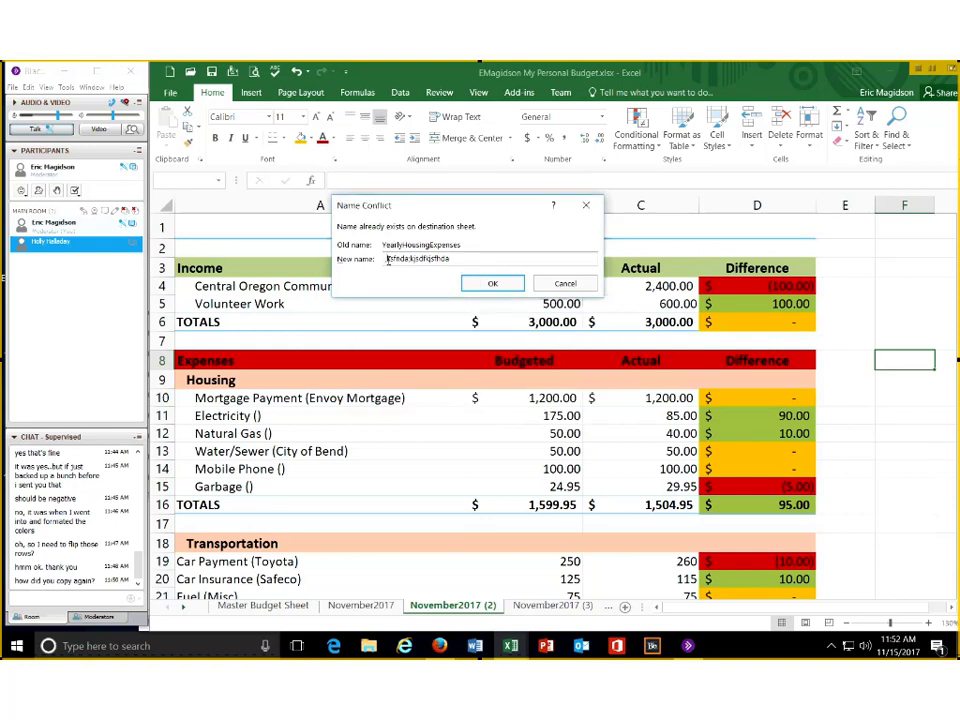
click(491, 282)
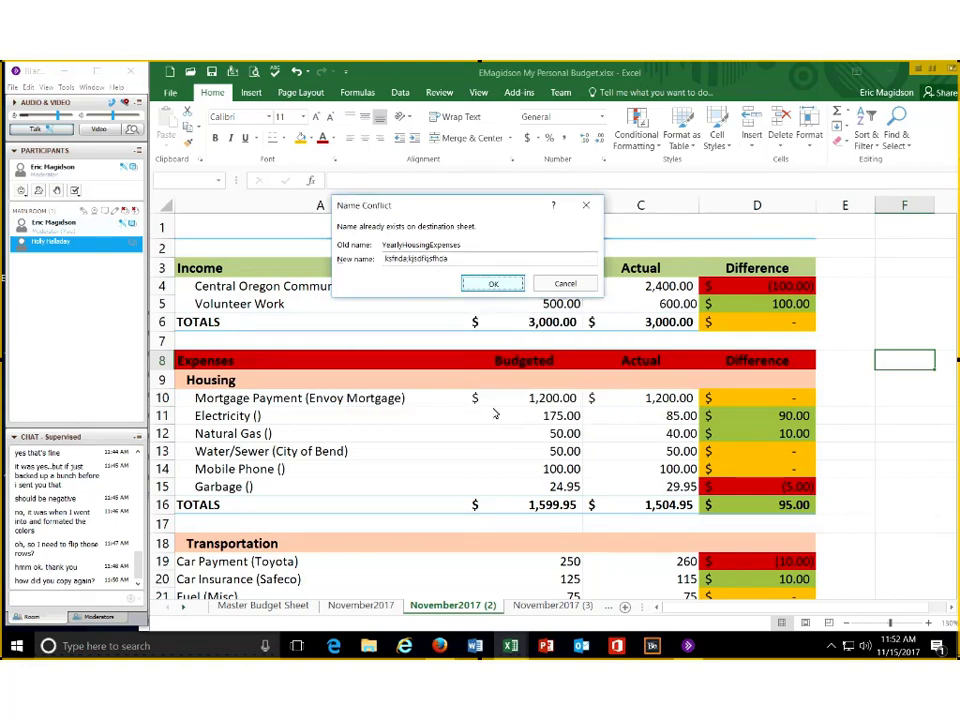
key(Return)
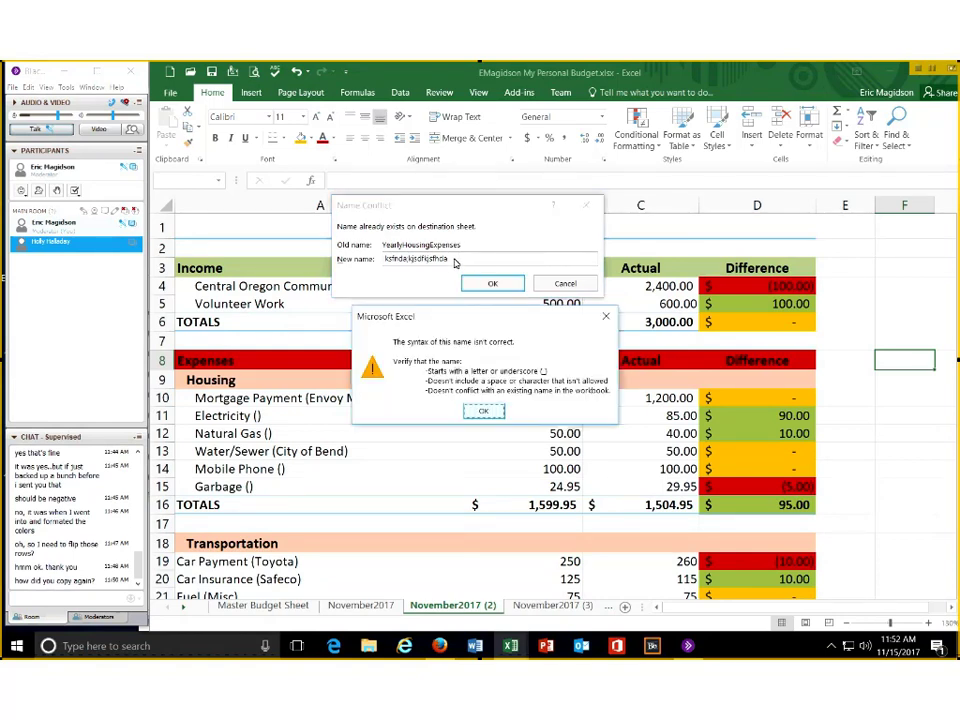
click(481, 411)
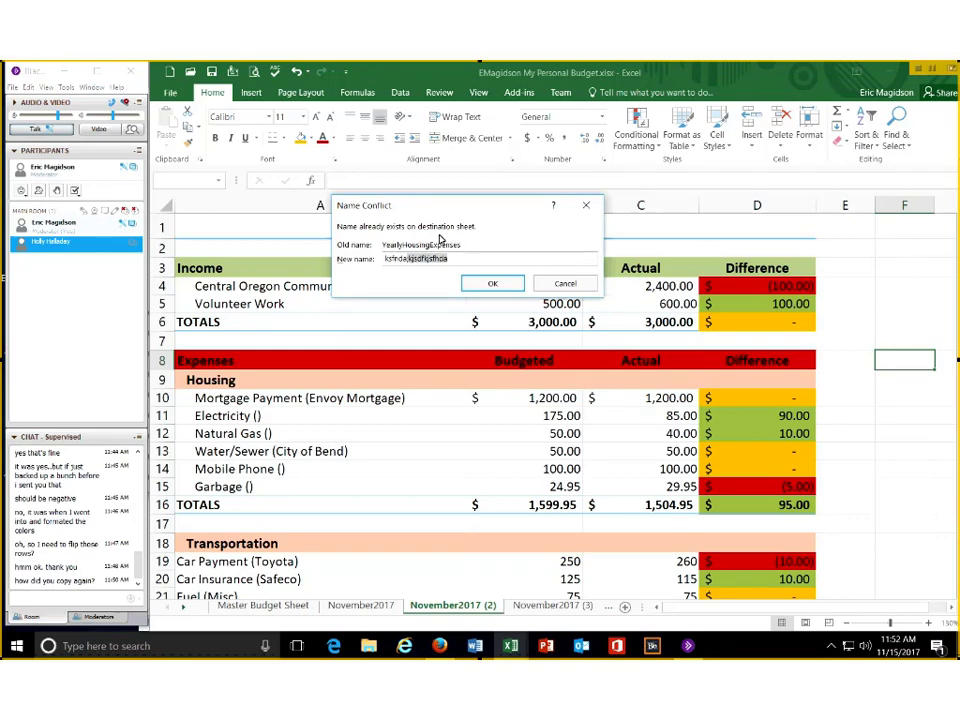
Rename the conflicting YearlyHousingExpenses name as kjhfdky and use the existing version of YearlyTransportationExpenses
text(kjhfdsky)
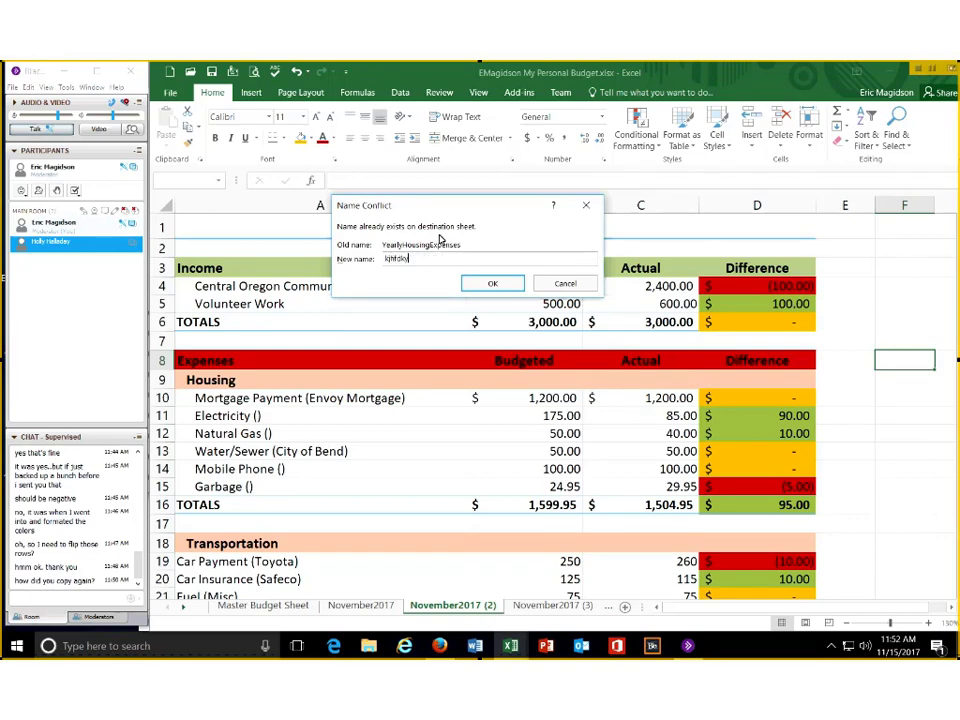
click(510, 283)
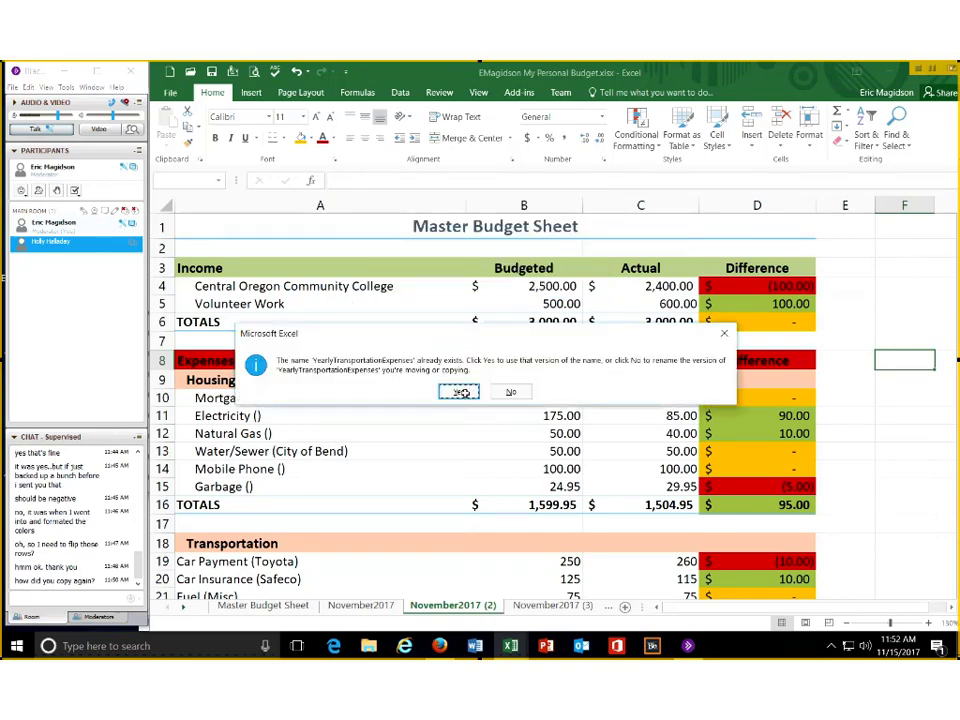
click(462, 393)
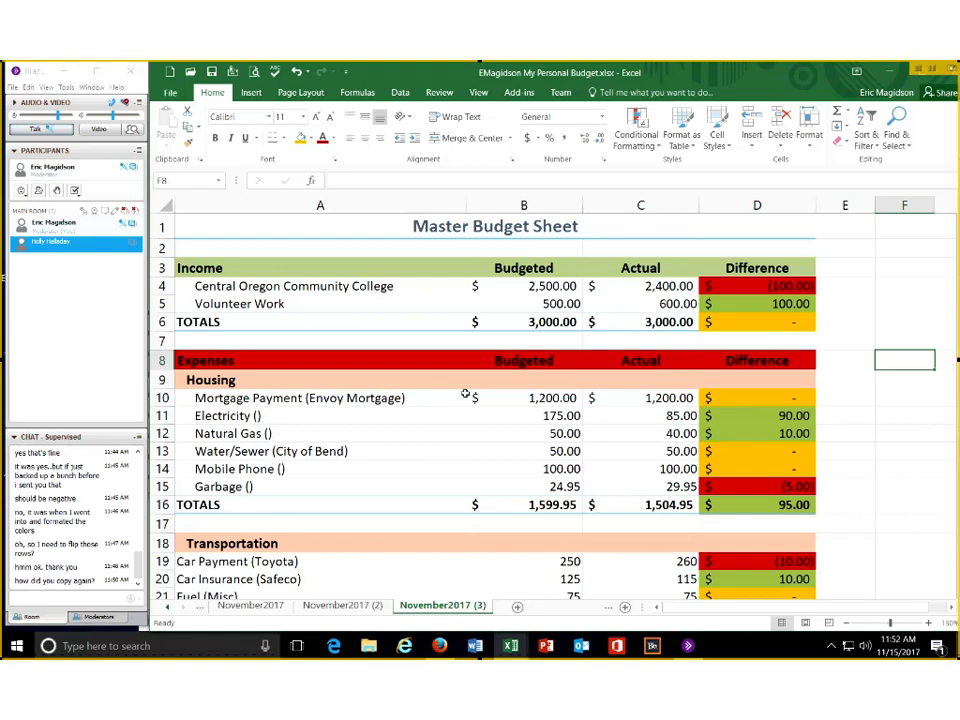
Rename the November2017 (2) worksheet as December2017
click(169, 610)
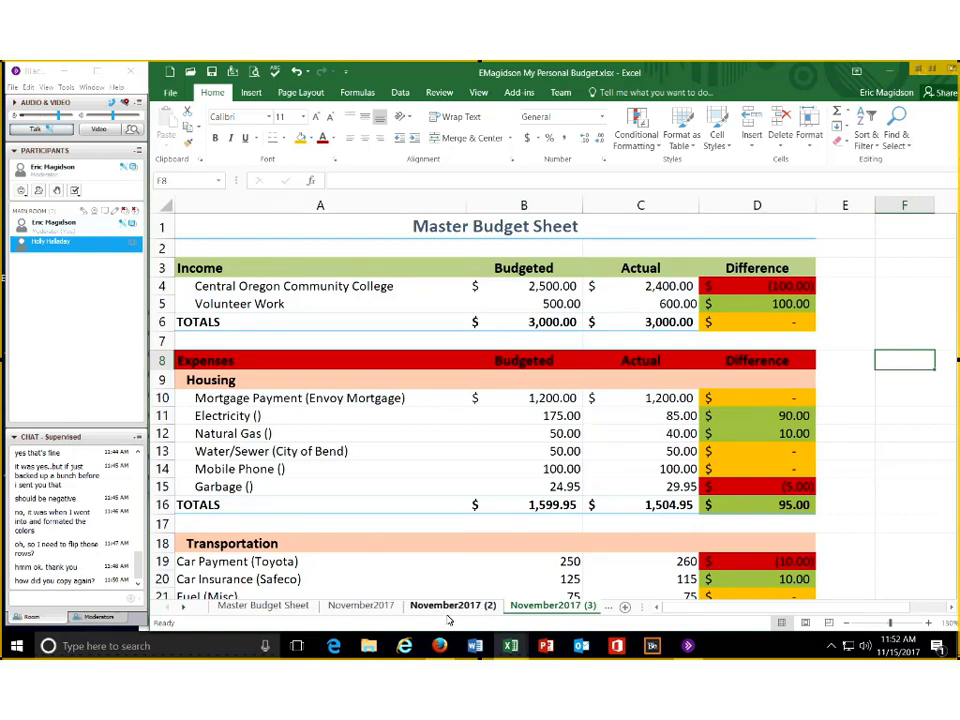
click(378, 606)
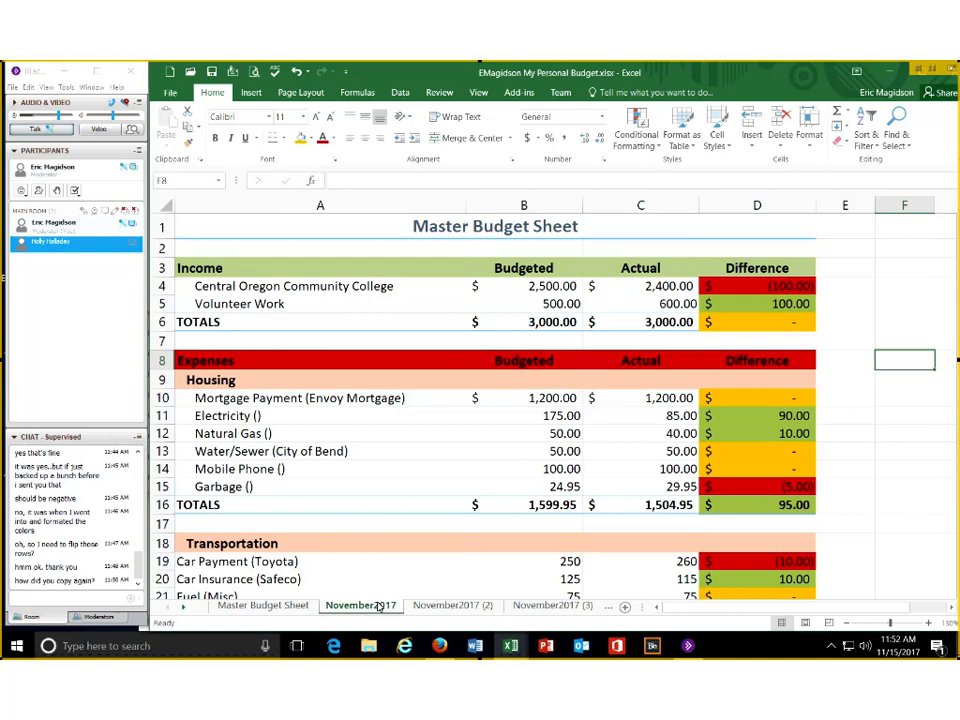
ctrl+click(439, 605)
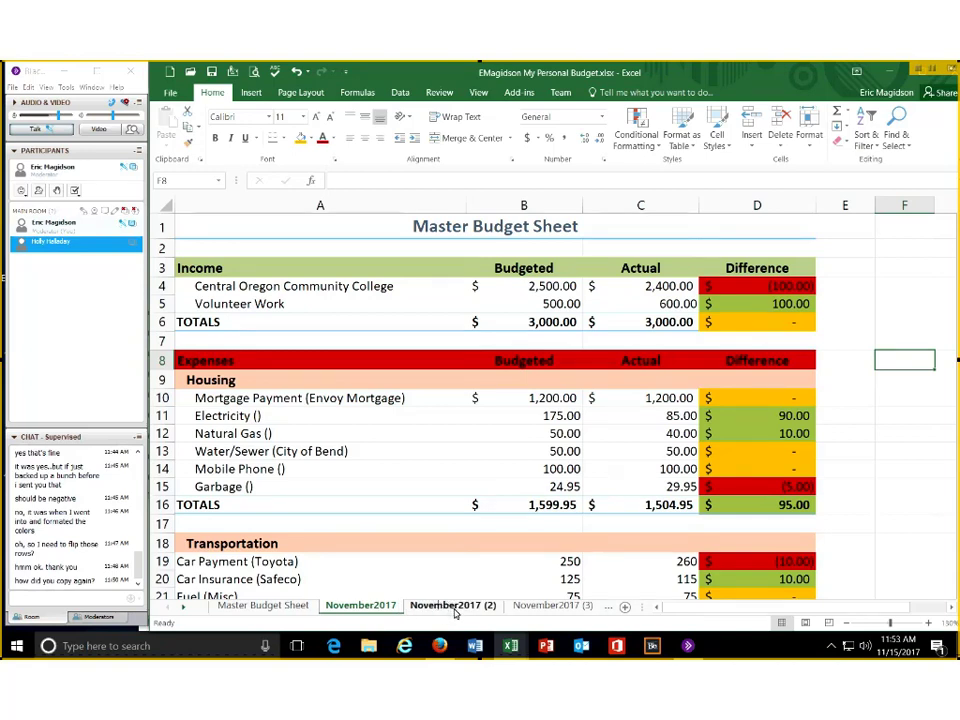
right_click(455, 608)
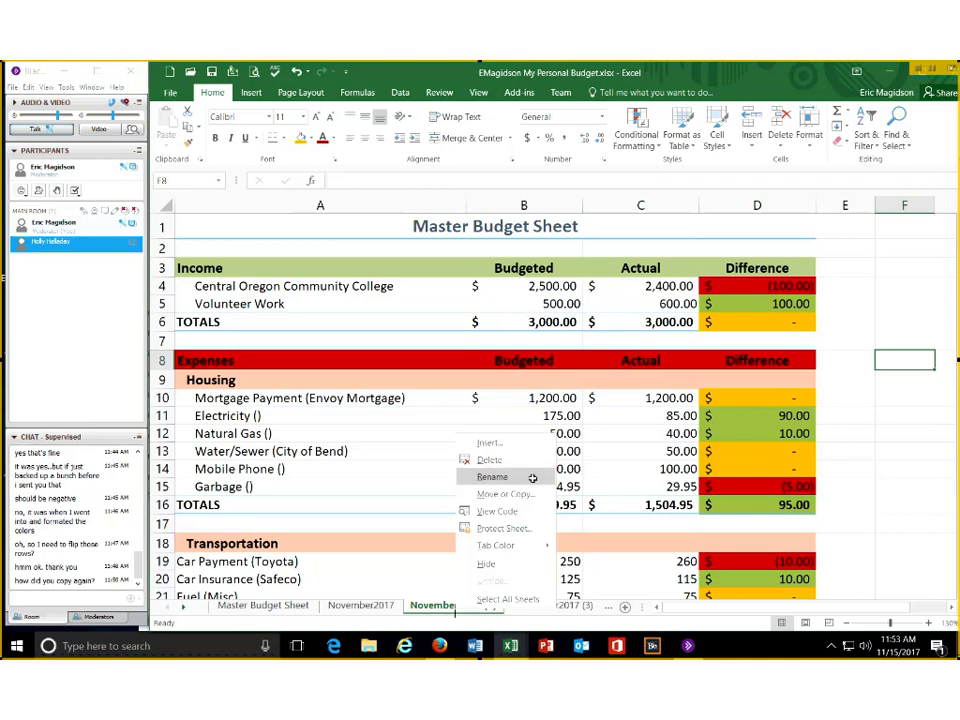
click(533, 478)
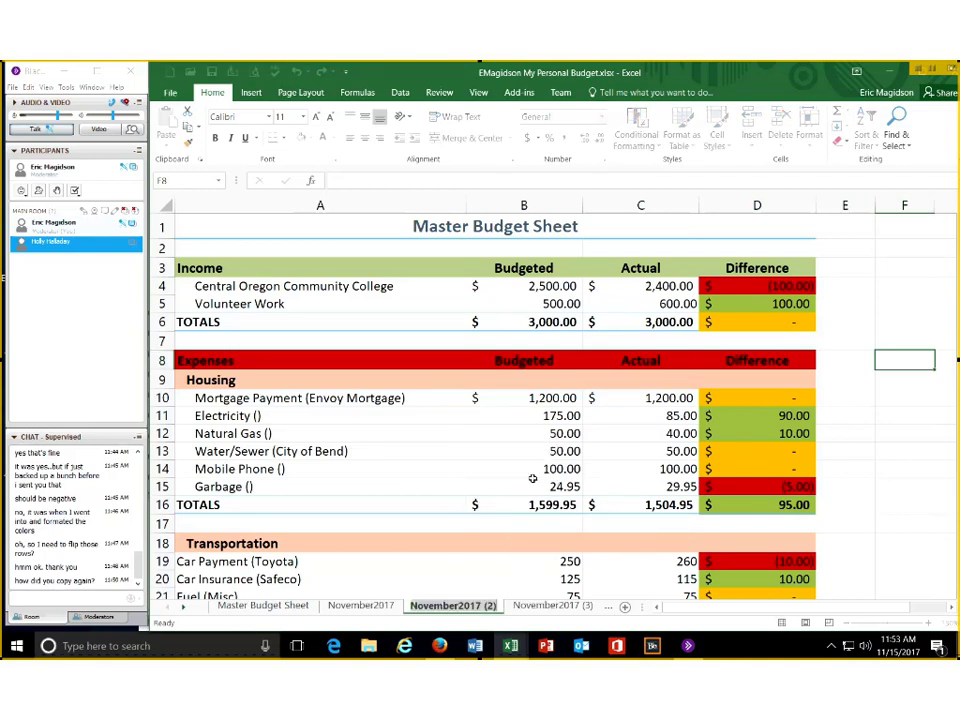
text(December)
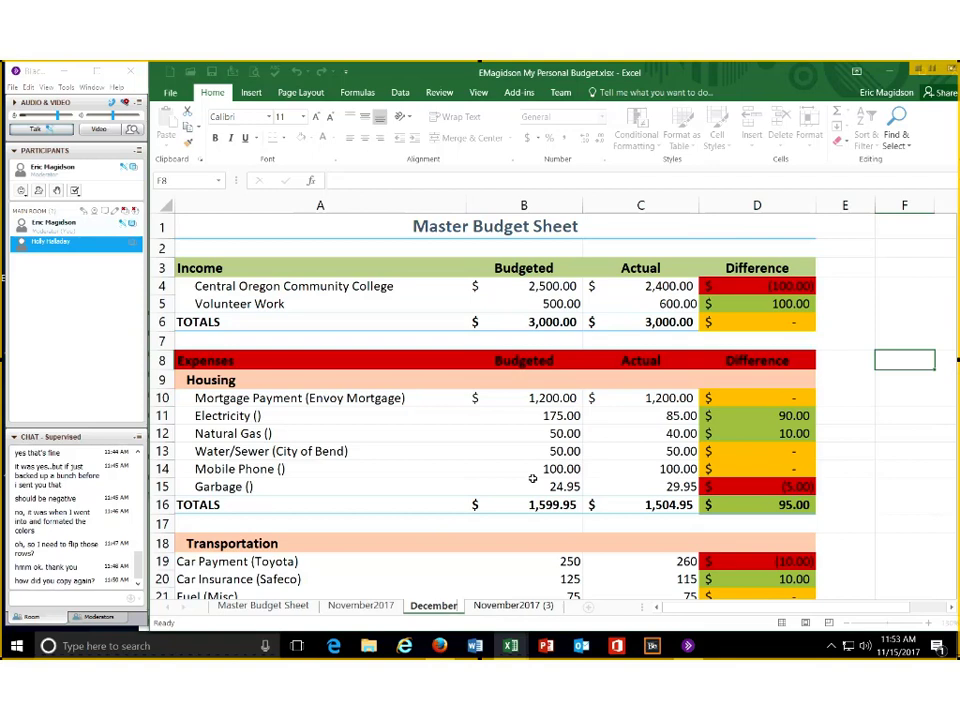
text(2017)
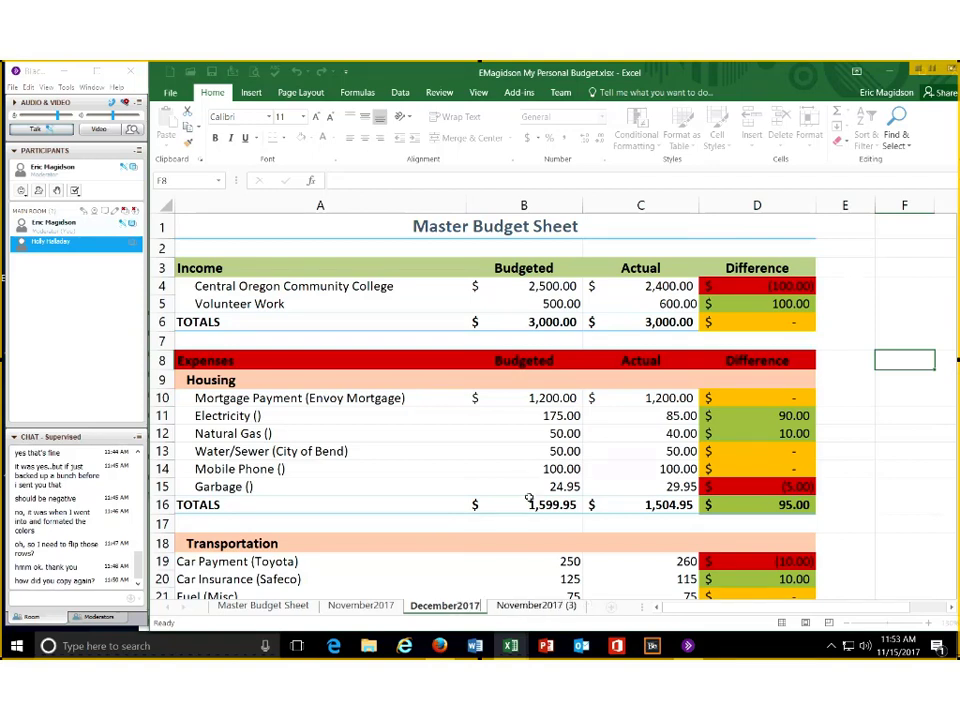
key(Return)
Rename the November2017 (3) worksheet as January2018
click(548, 607)
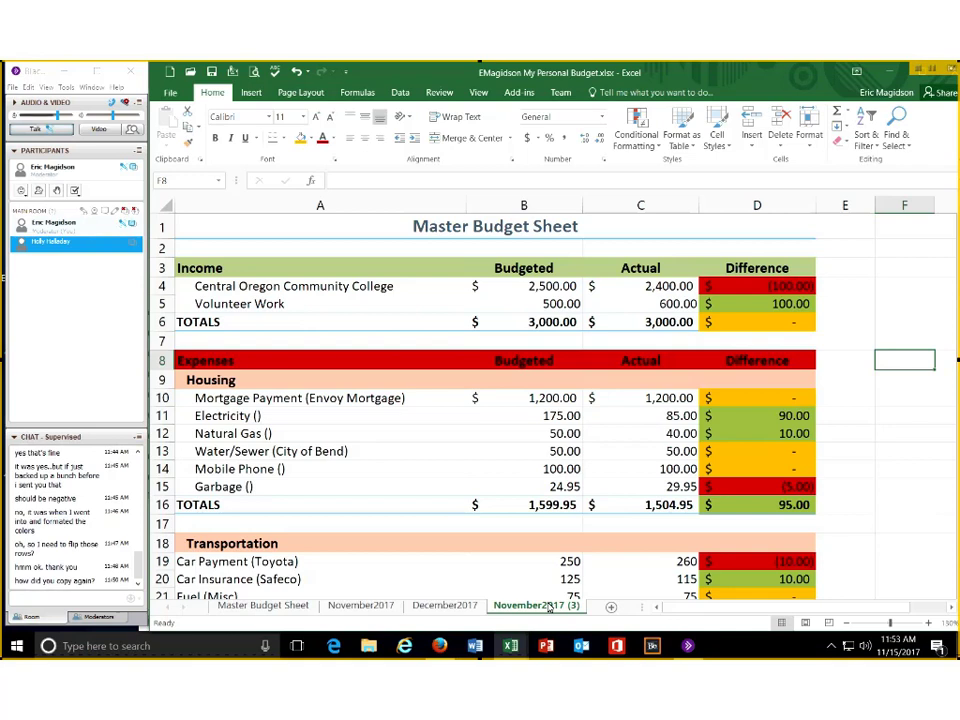
right_click(549, 607)
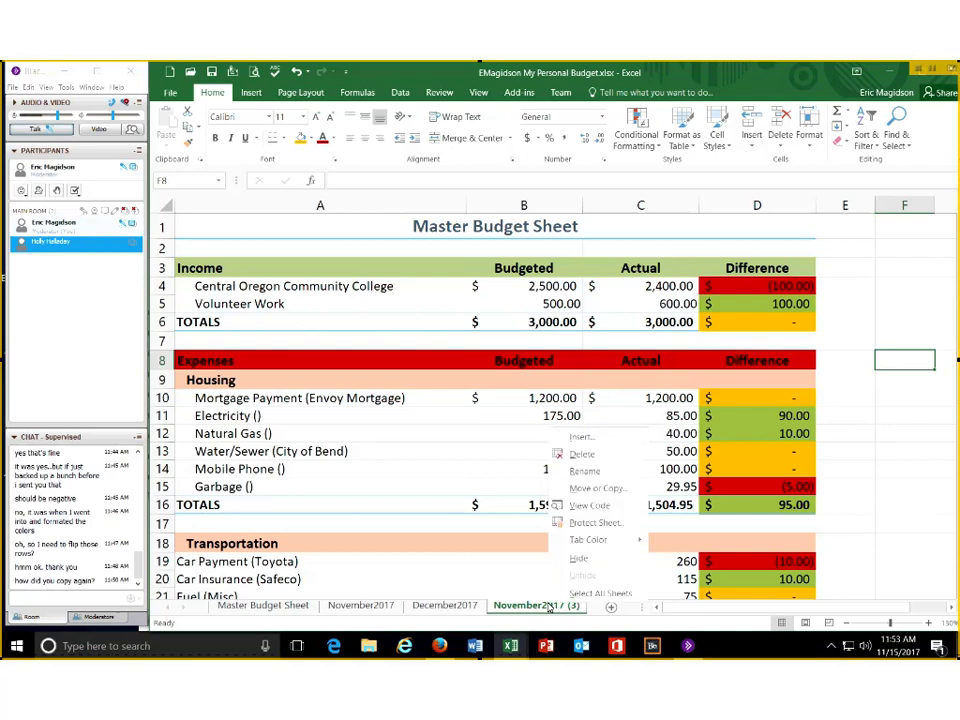
click(635, 466)
text(Janu)
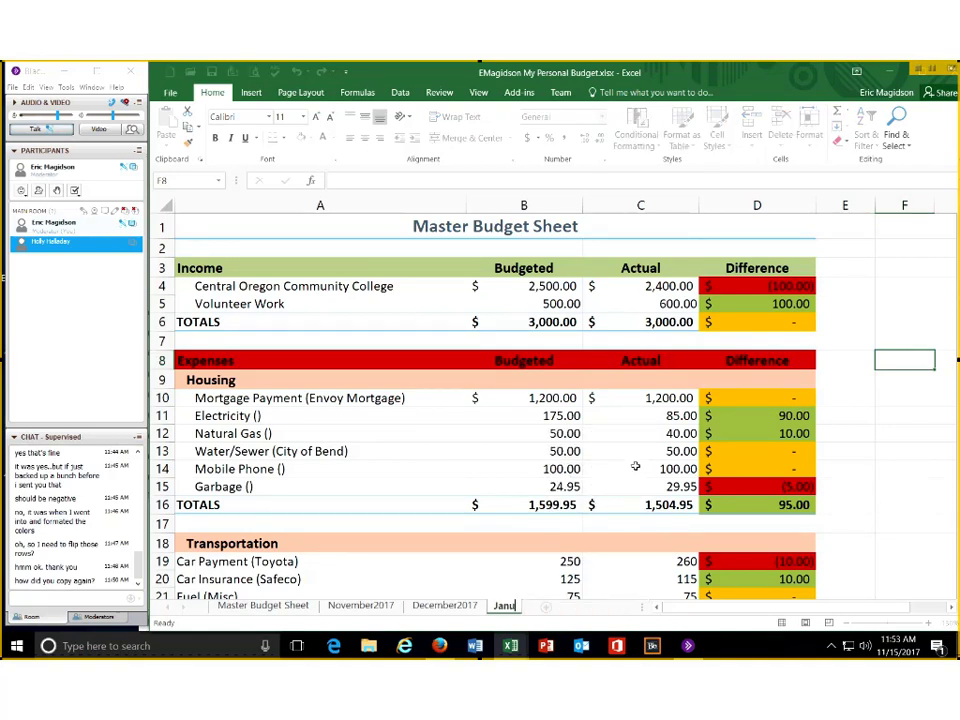
text(ary2018)
key(Return)
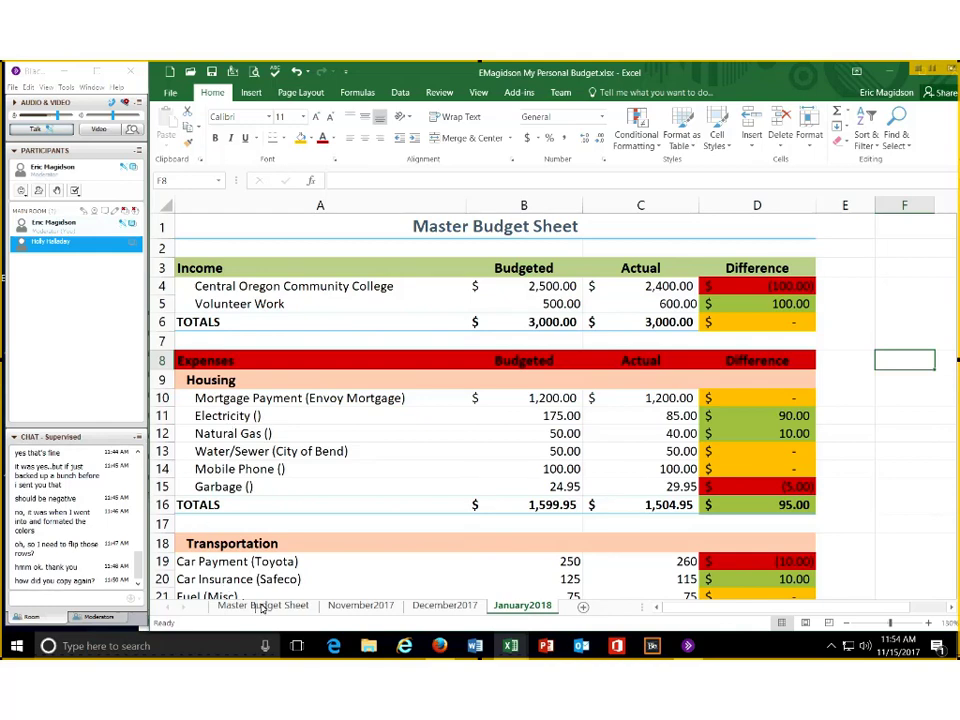
View the November2017, December2017 and January2018 worksheets one after another
click(350, 606)
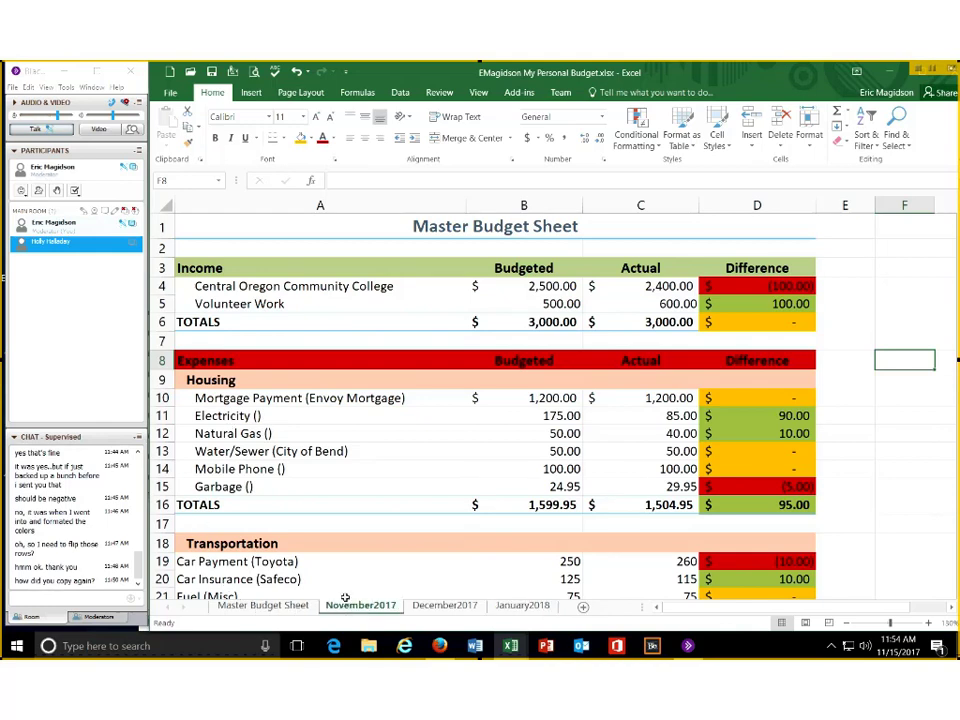
click(445, 606)
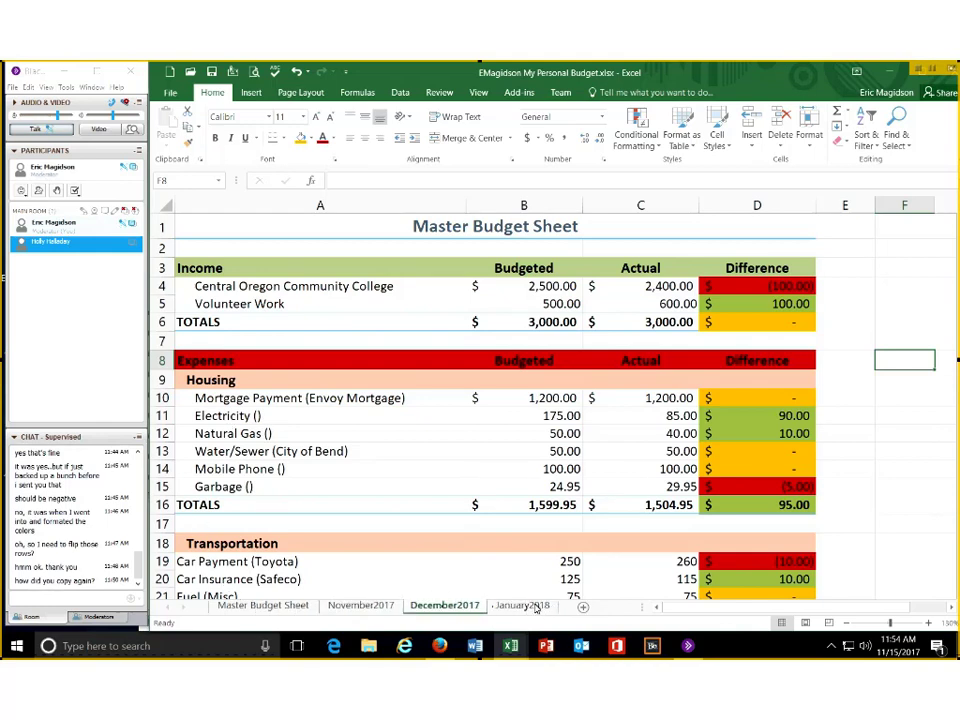
click(530, 606)
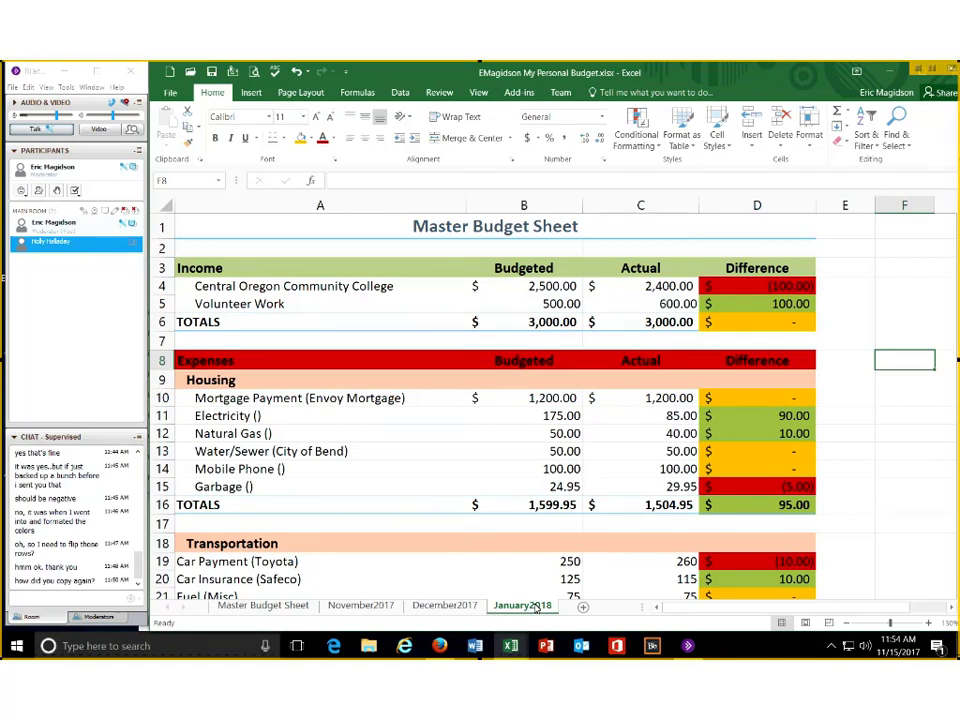
Create a copy of the November2017 sheet before Master Budget Sheet, renaming the conflicting YearlyAmountBudgeted name as klhsdkjdkj
right_click(353, 608)
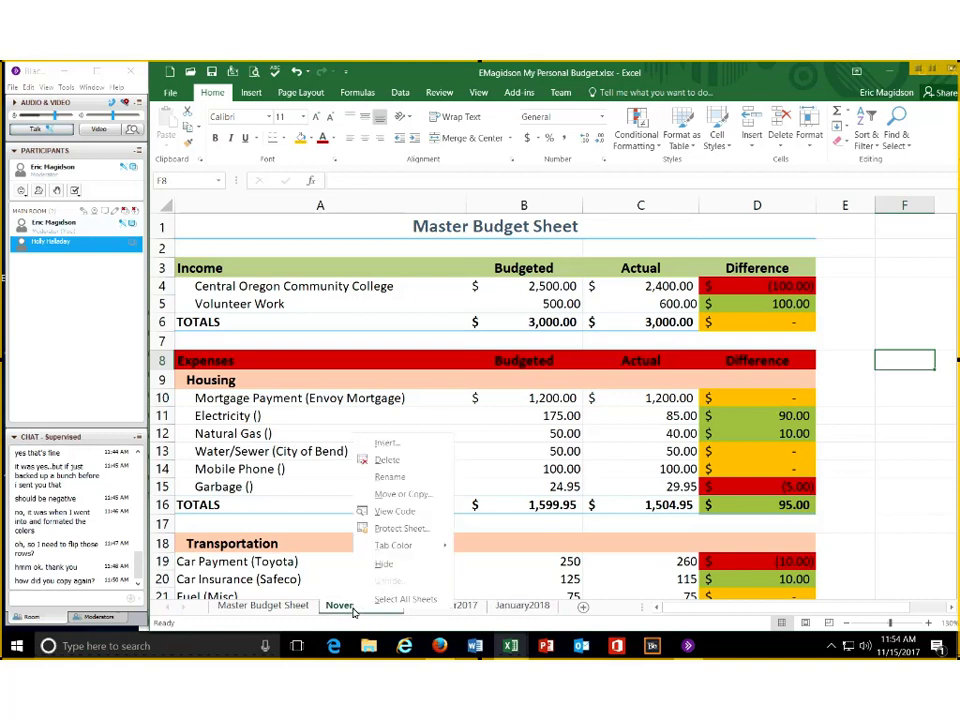
click(410, 494)
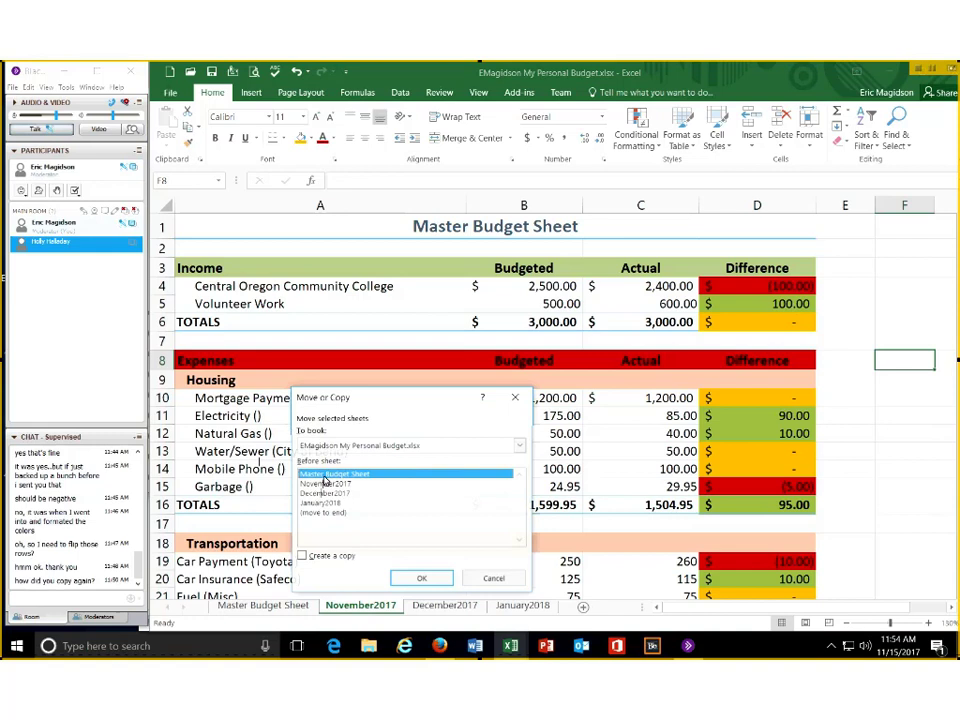
click(303, 556)
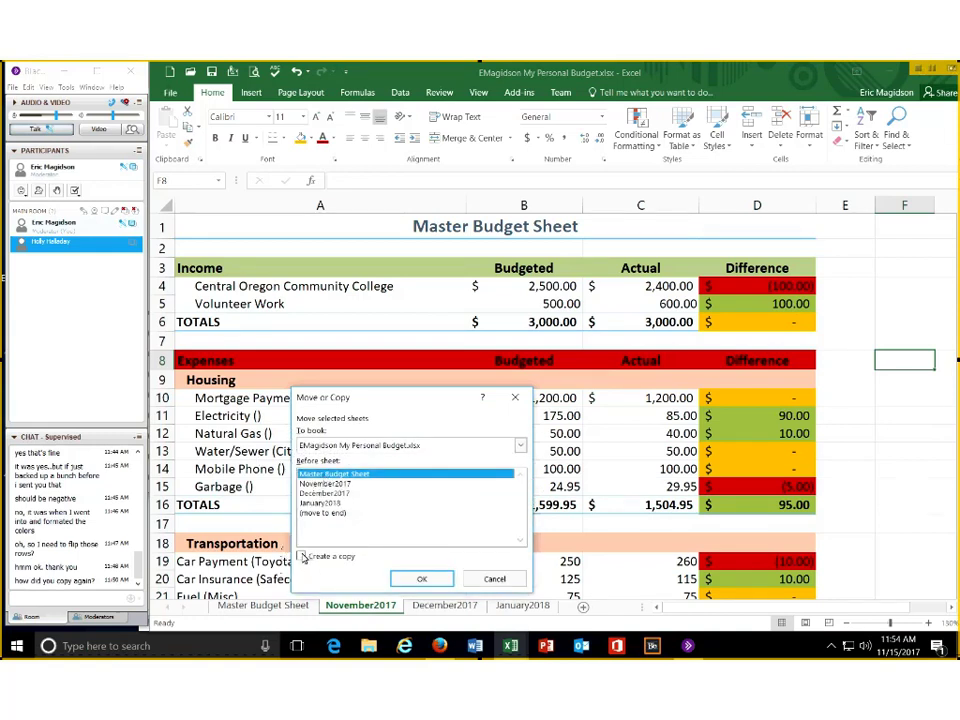
click(416, 579)
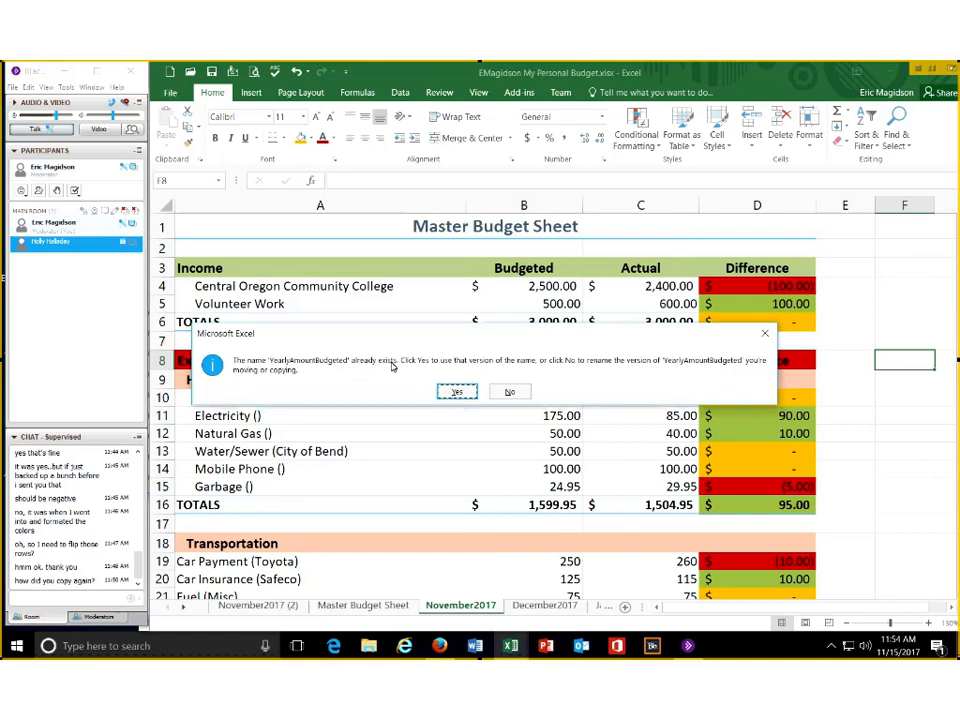
click(510, 393)
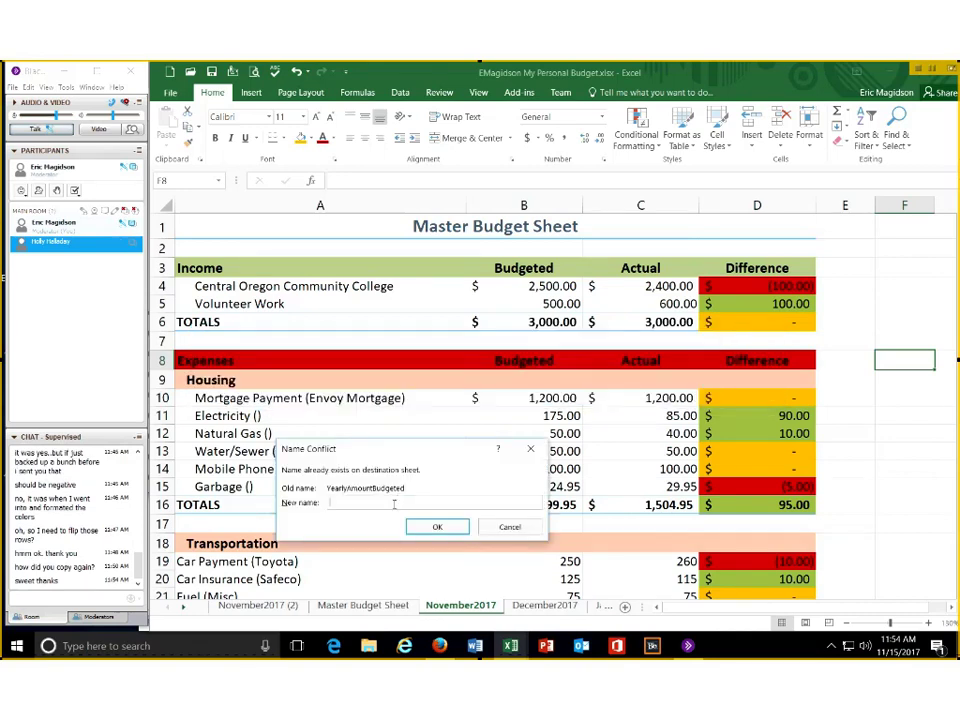
text(kbestdjdkjdk)
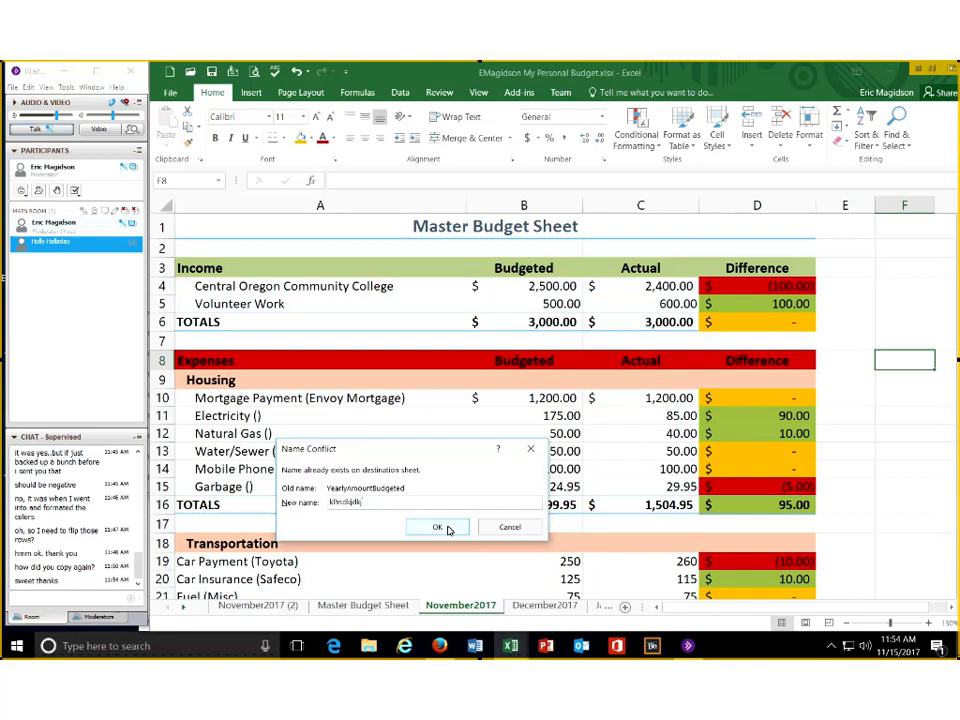
click(446, 527)
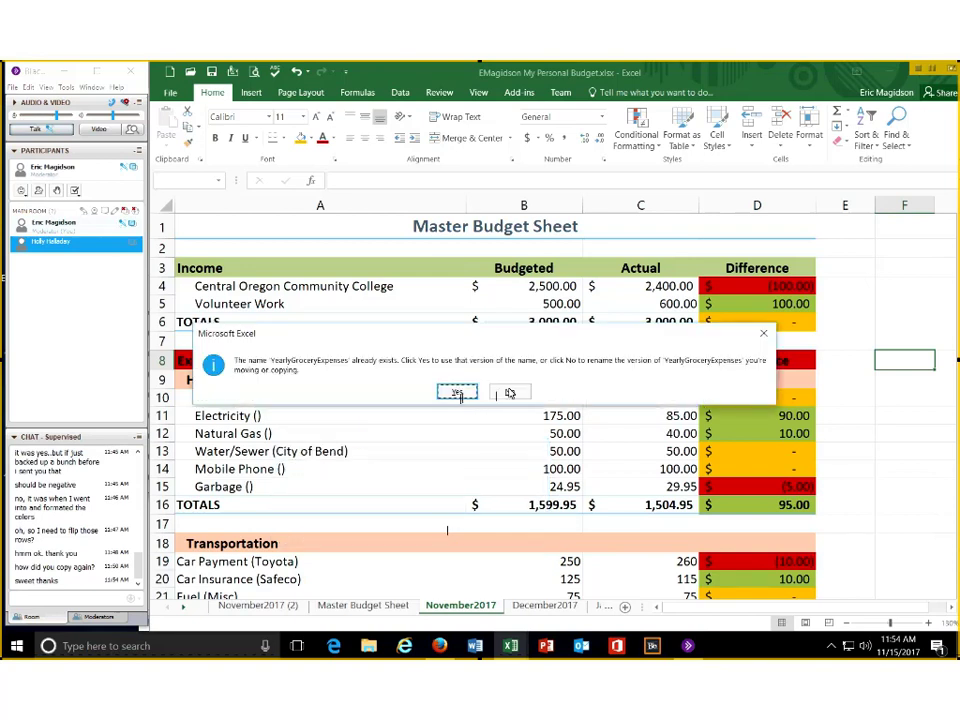
Finish the copy by renaming the conflicting YearlyGroceryExpenses name and using the existing version of YearlyHousingExpenses, and open the November2017 (2) sheet
click(458, 393)
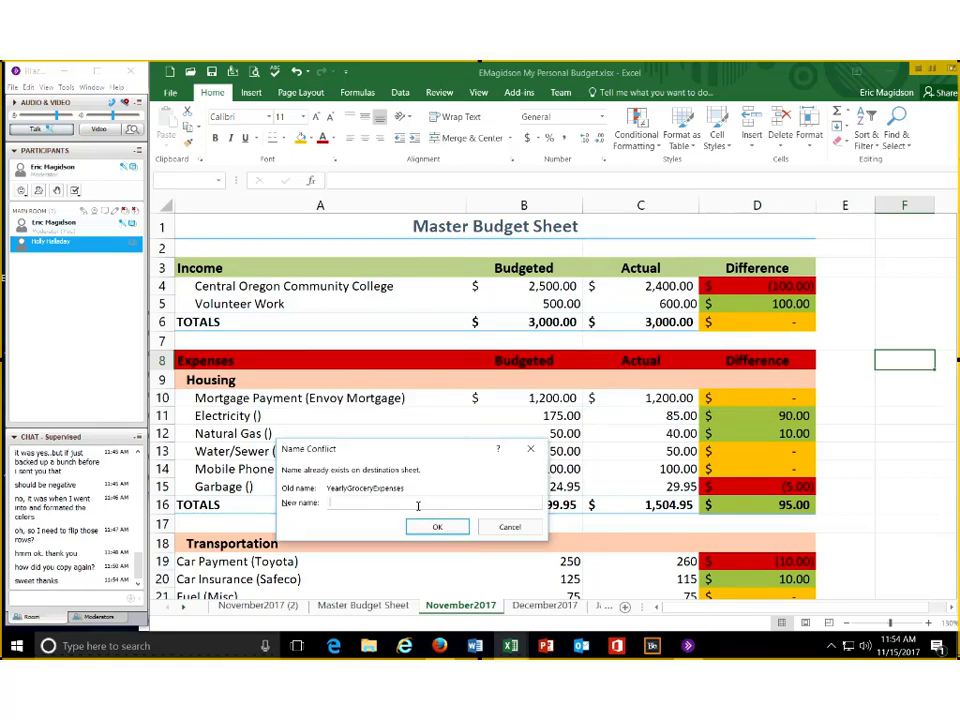
text(holl)
key(ctrl+a)
text(YearlyHousingExpenses)
click(460, 527)
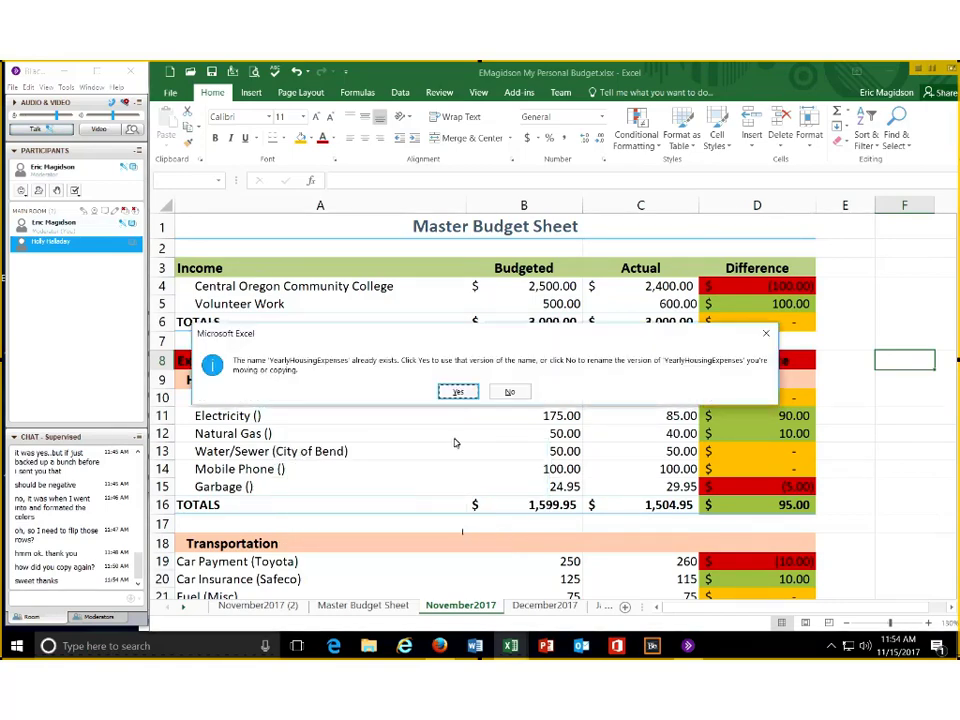
click(457, 393)
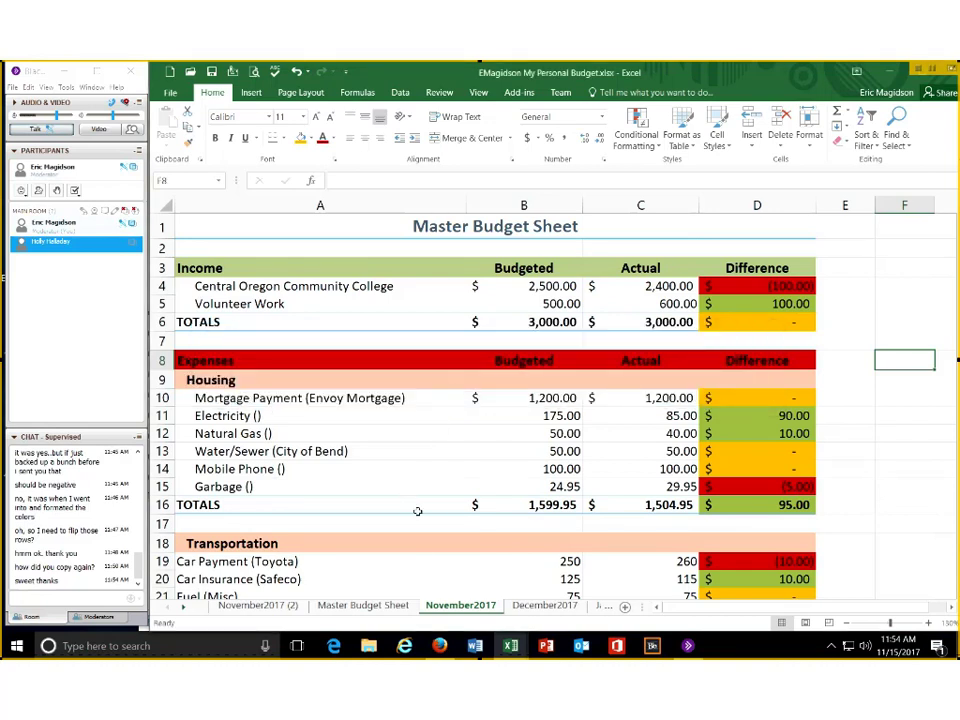
click(258, 606)
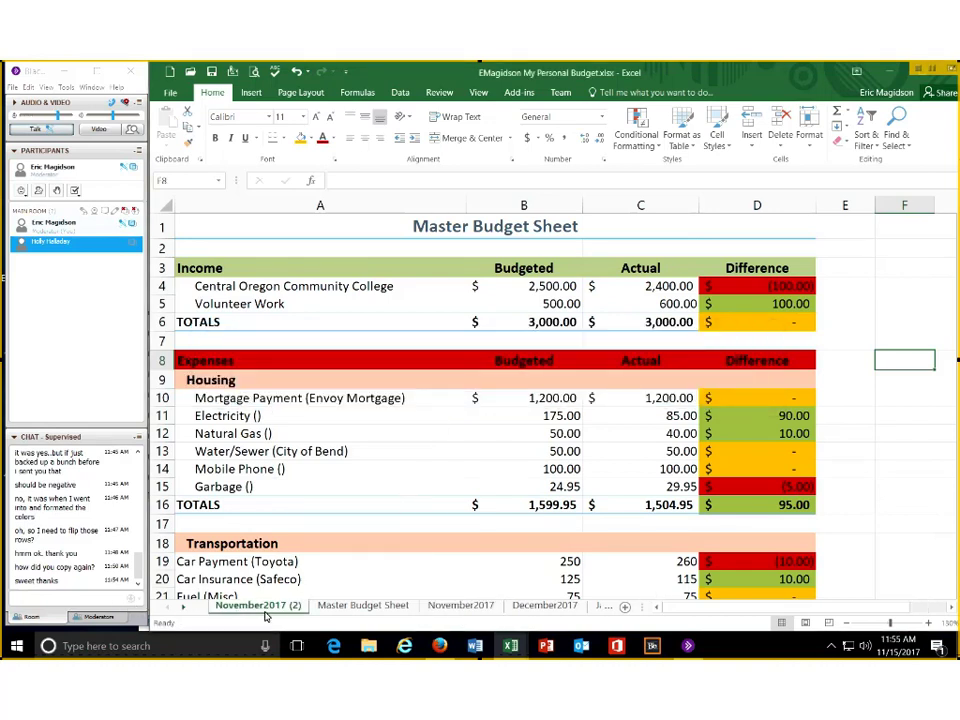
Delete the November2017 (2) worksheet permanently
right_click(266, 606)
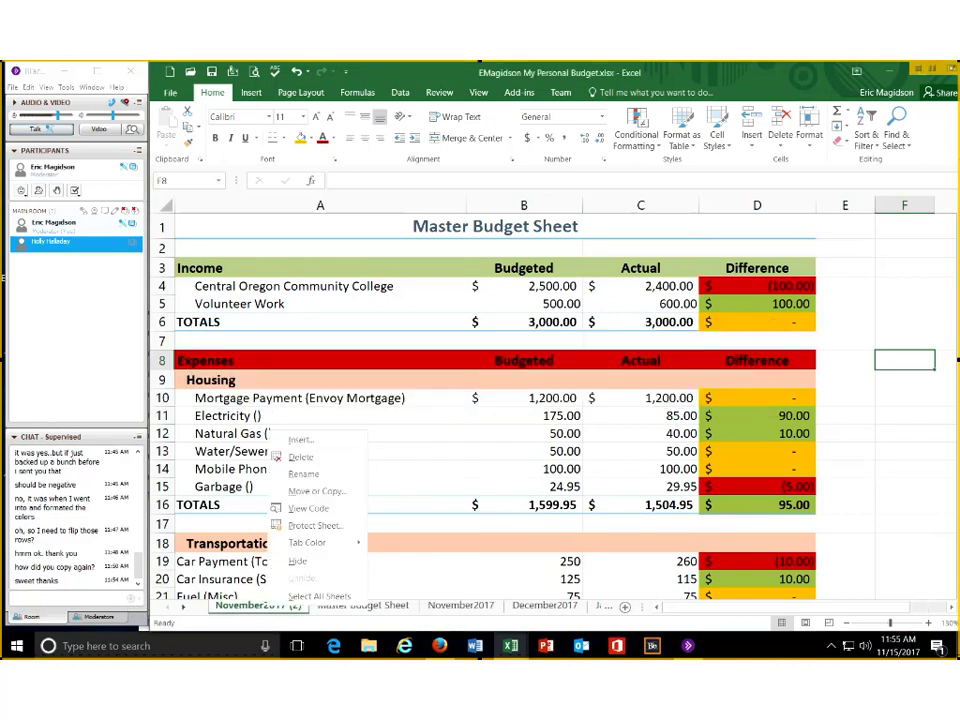
click(313, 456)
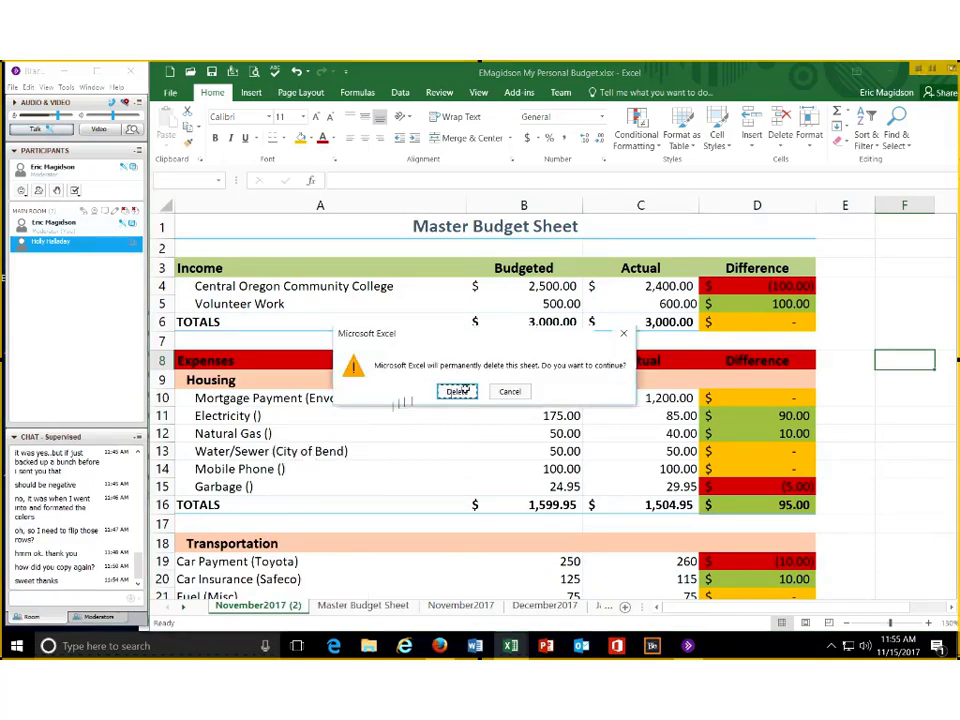
click(456, 390)
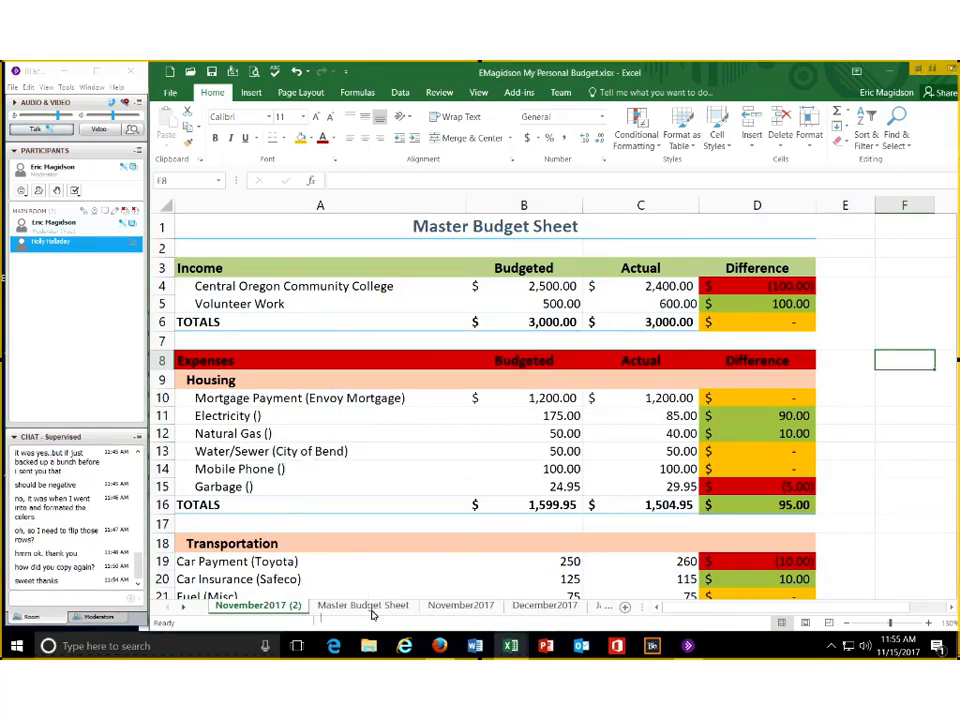
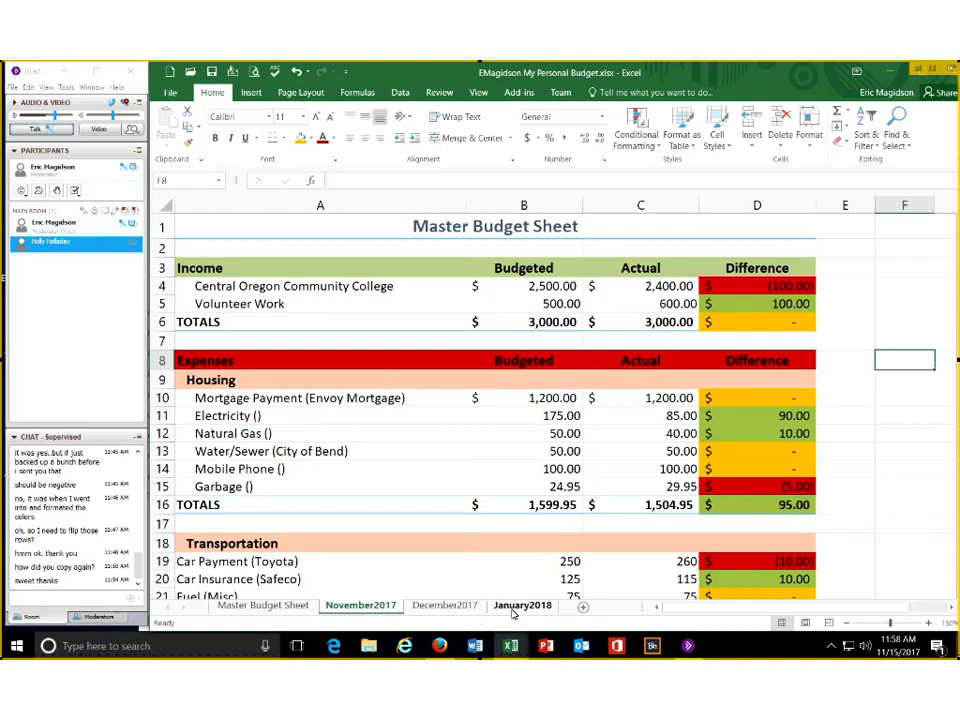
Rename the January2018 worksheet as 2017YearEndTotals
right_click(513, 614)
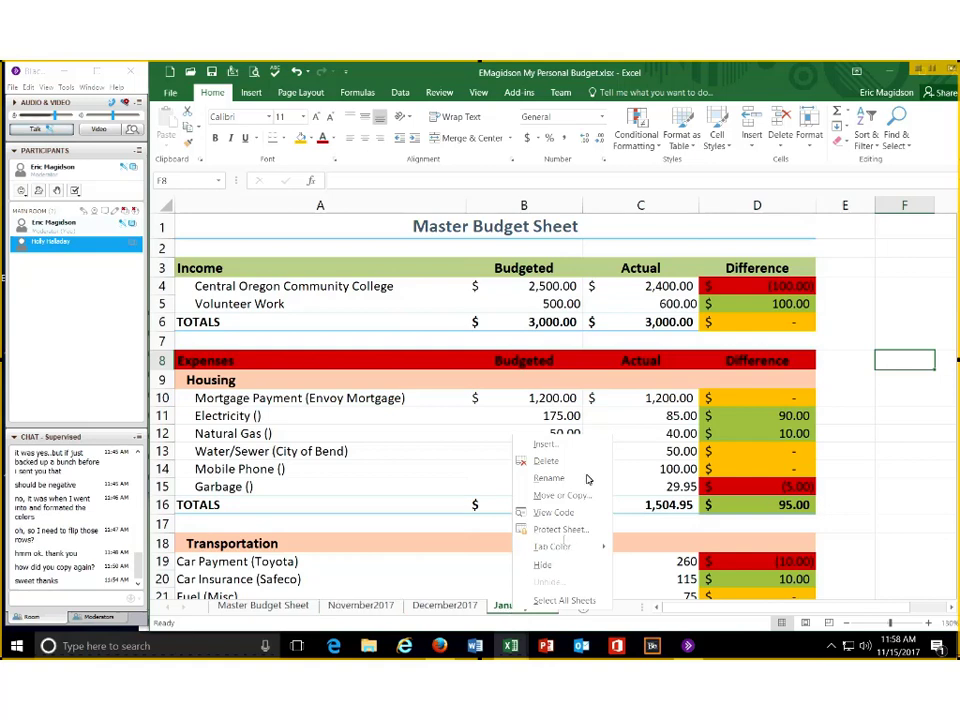
click(759, 620)
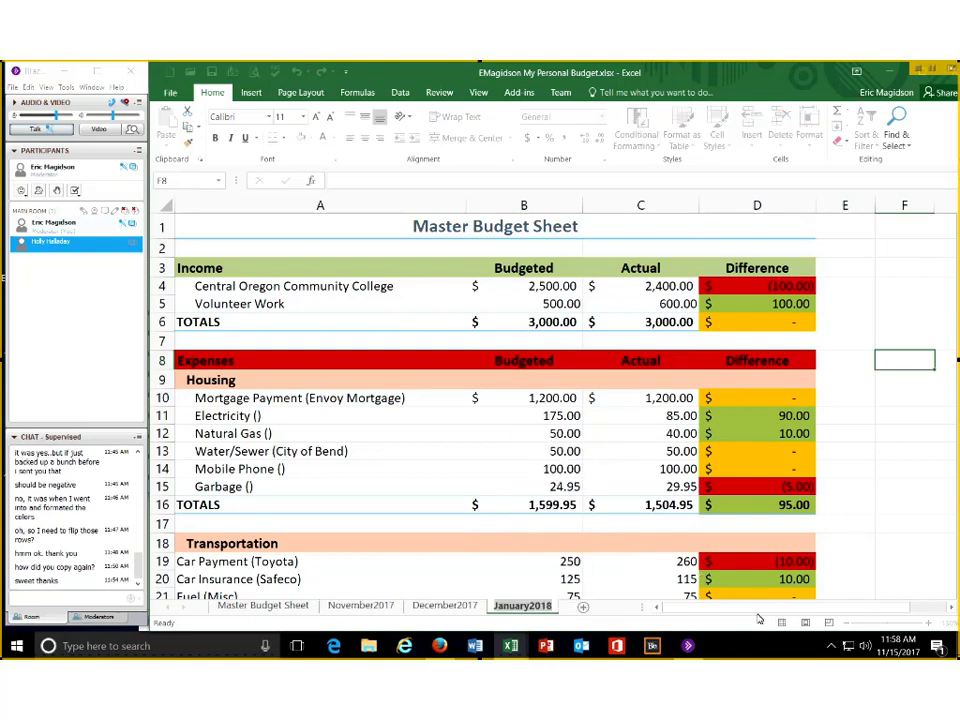
text(Ye)
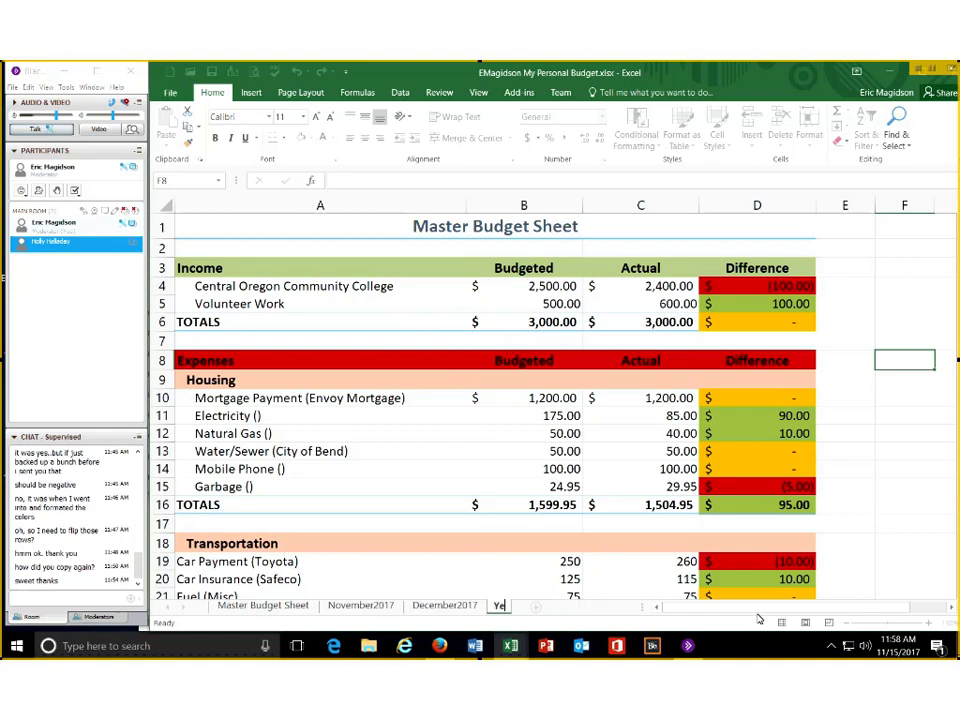
text(ar2017)
text(YearEn)
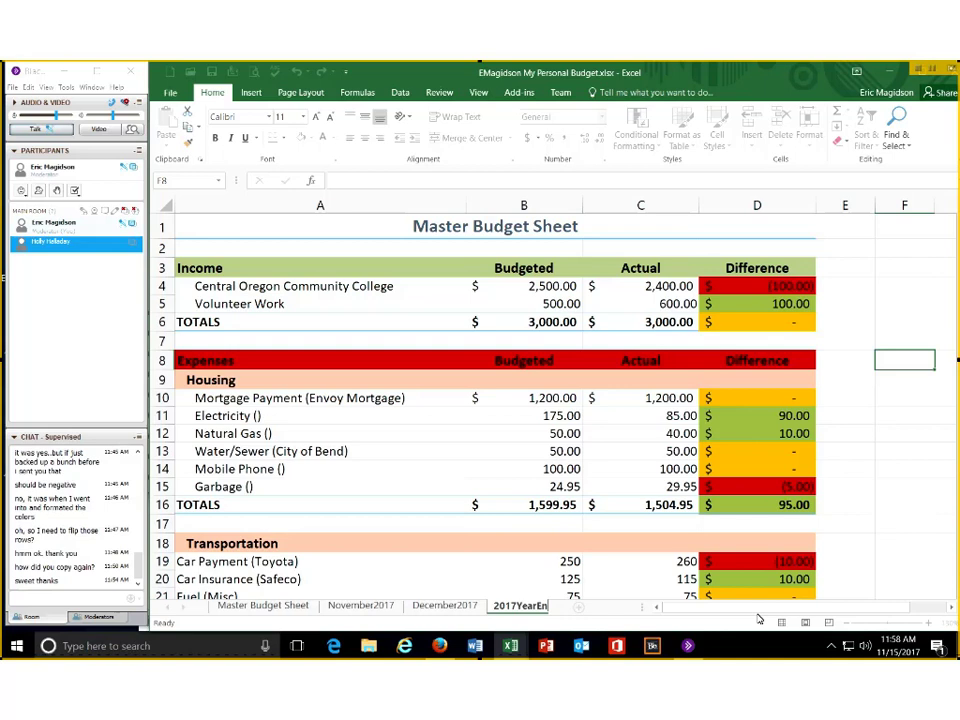
text(dTotals)
key(Return)
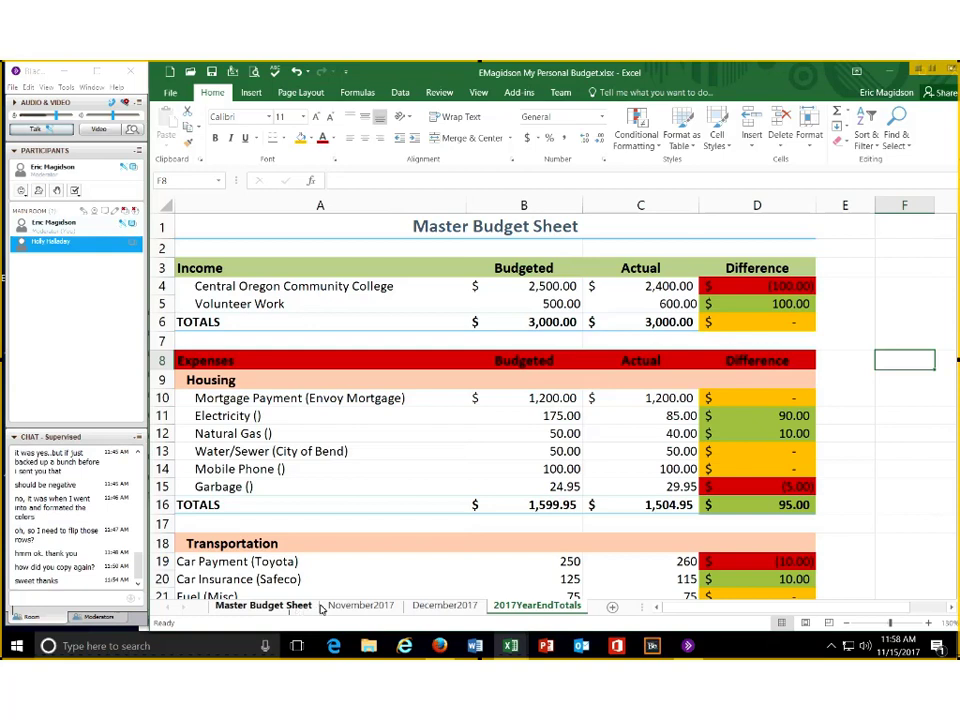
Replace the title in cell A1 of the November2017 sheet with November 2017
click(268, 608)
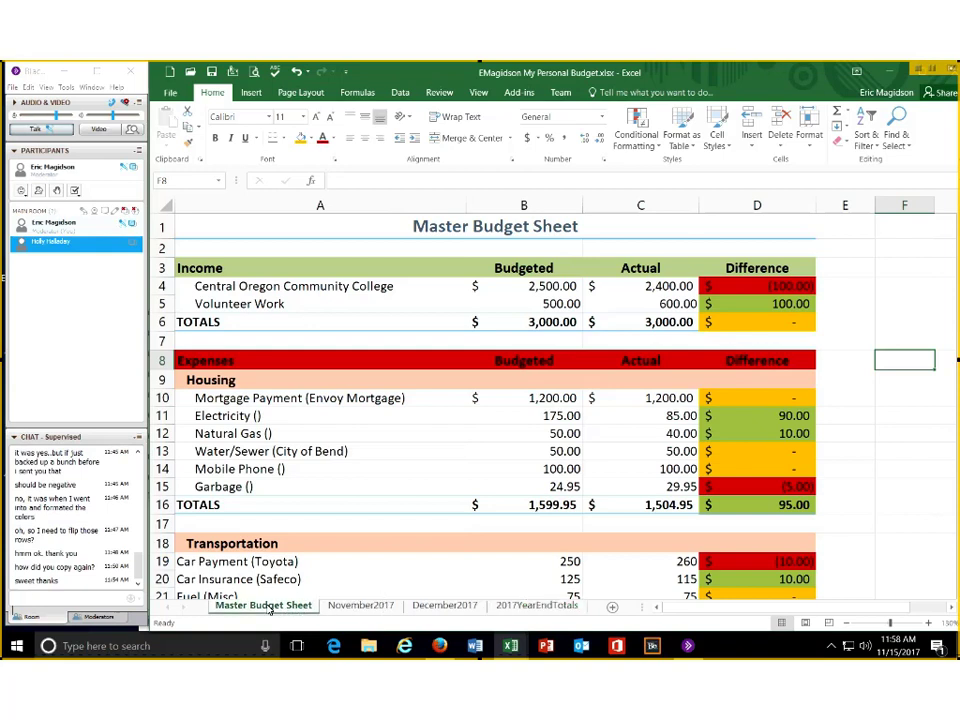
click(378, 610)
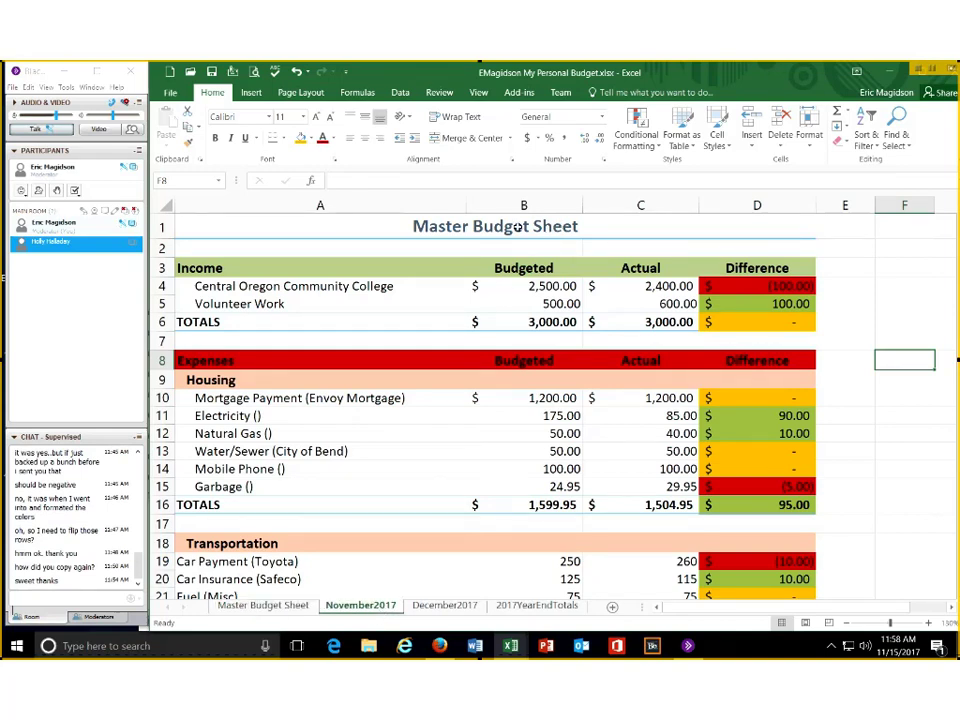
double_click(467, 226)
drag(467, 226, 413, 226)
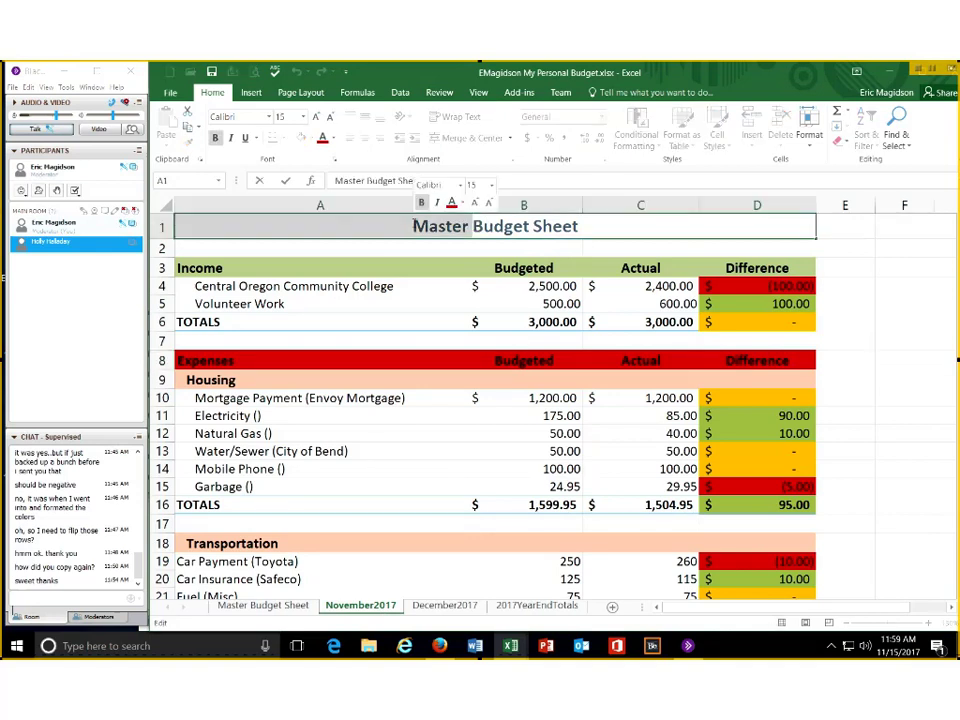
text(November 20)
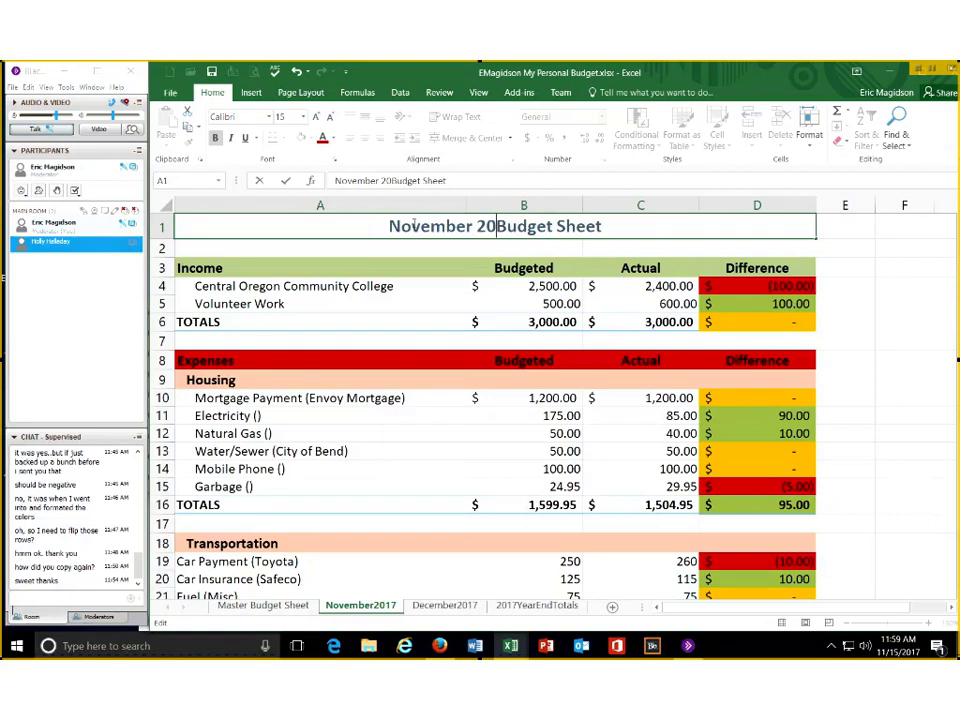
text(17)
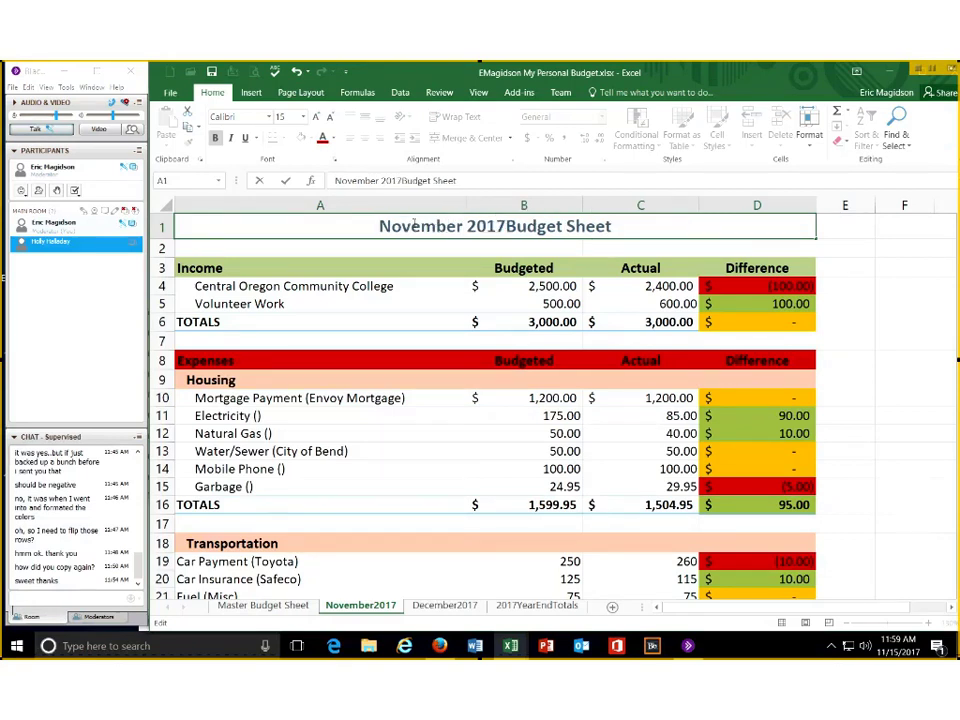
key(Delete)
key(Delete)
key(Delete)
key(Delete)
key(Delete)
key(Delete)
key(Delete)
key(Delete)
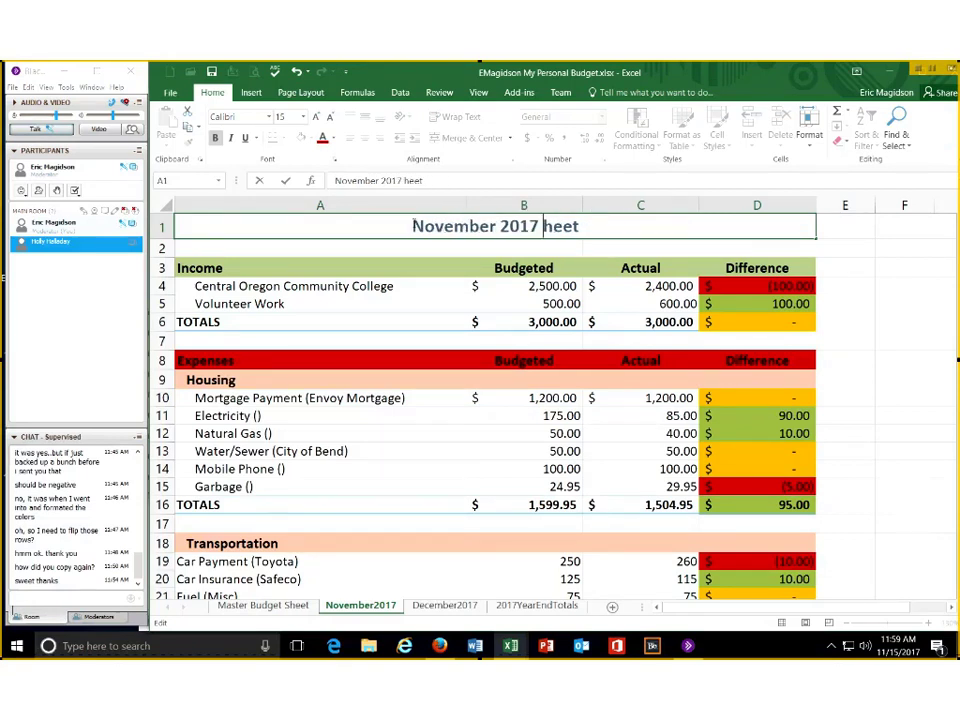
key(Delete)
key(Delete)
key(Delete)
key(Delete)
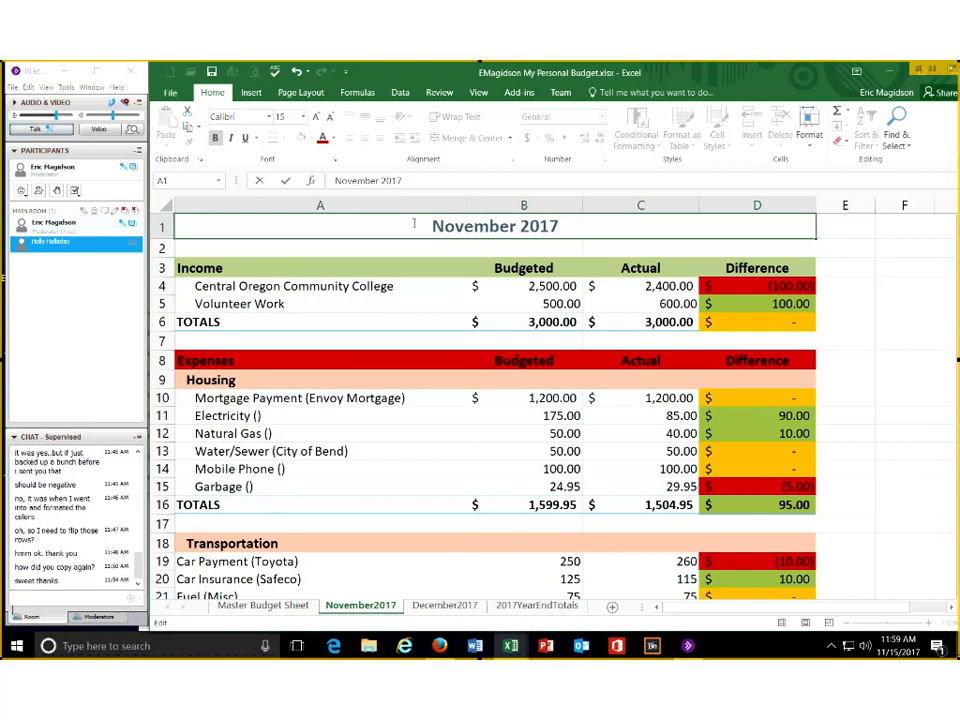
Replace the title in cell A1 of the December2017 sheet with Decmeber 2017
click(445, 606)
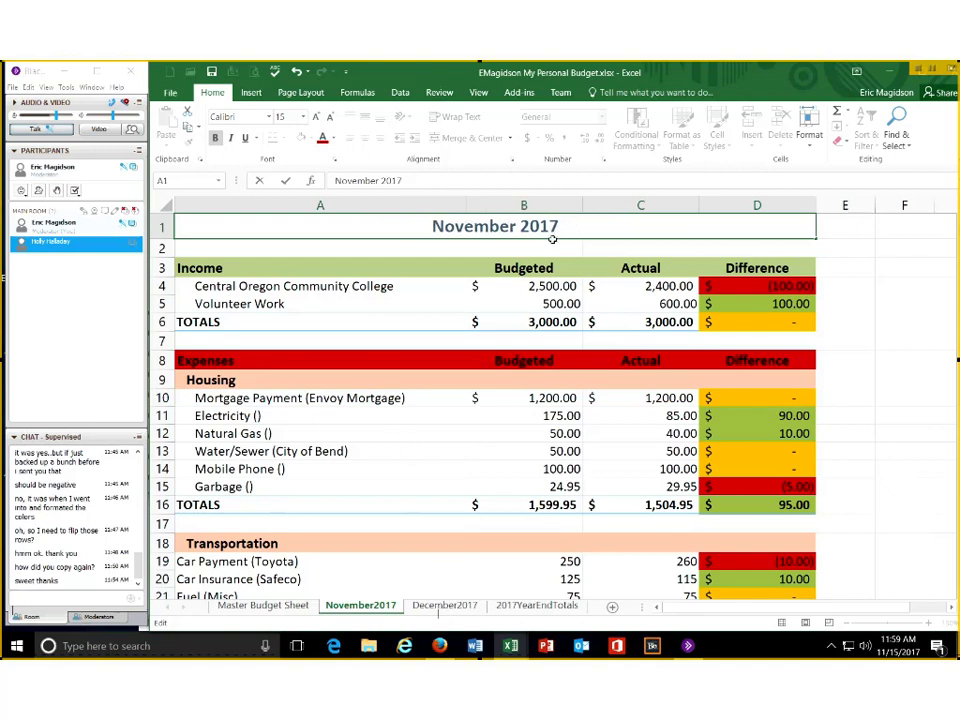
click(596, 228)
double_click(505, 227)
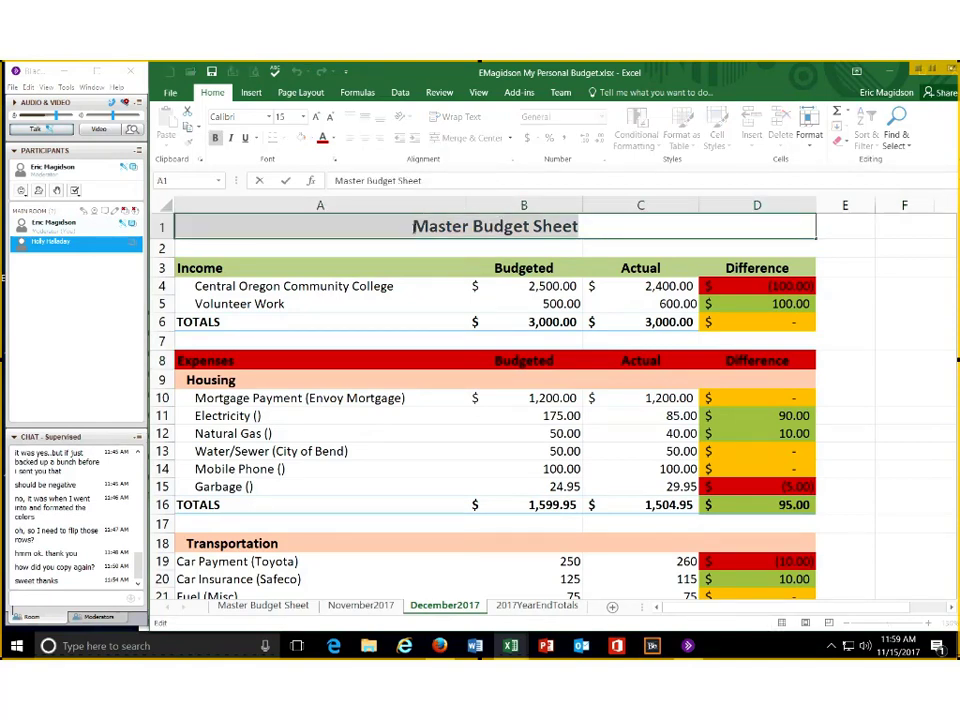
text(Decme)
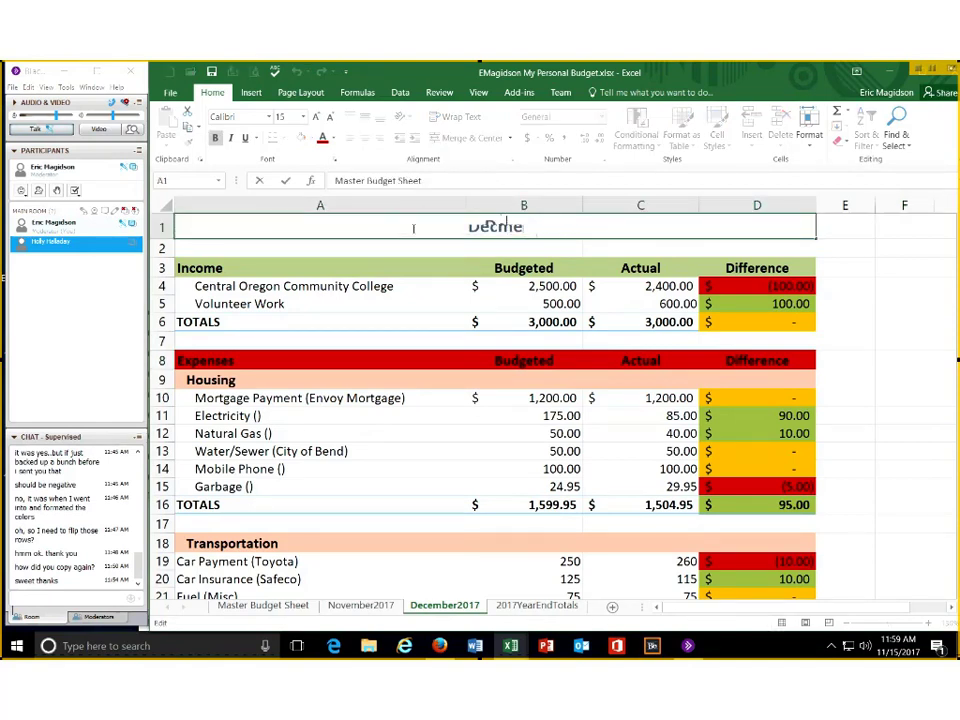
text(ber 201)
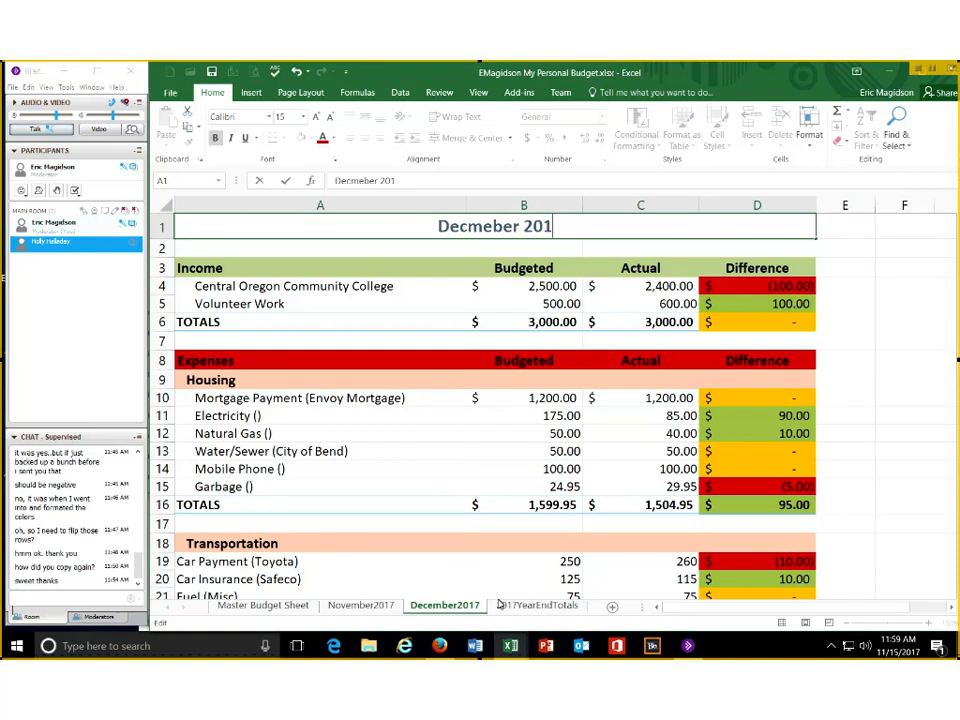
text(7)
Replace the title in cell A1 of the 2017YearEndTotals sheet with 2017 Year End Totals
click(517, 608)
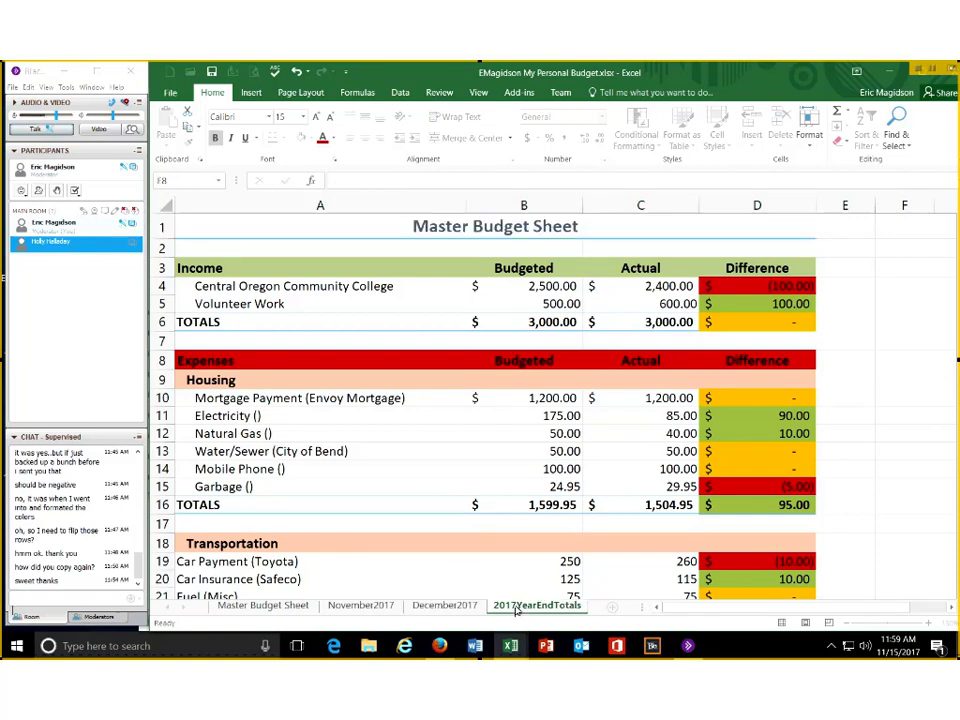
double_click(594, 228)
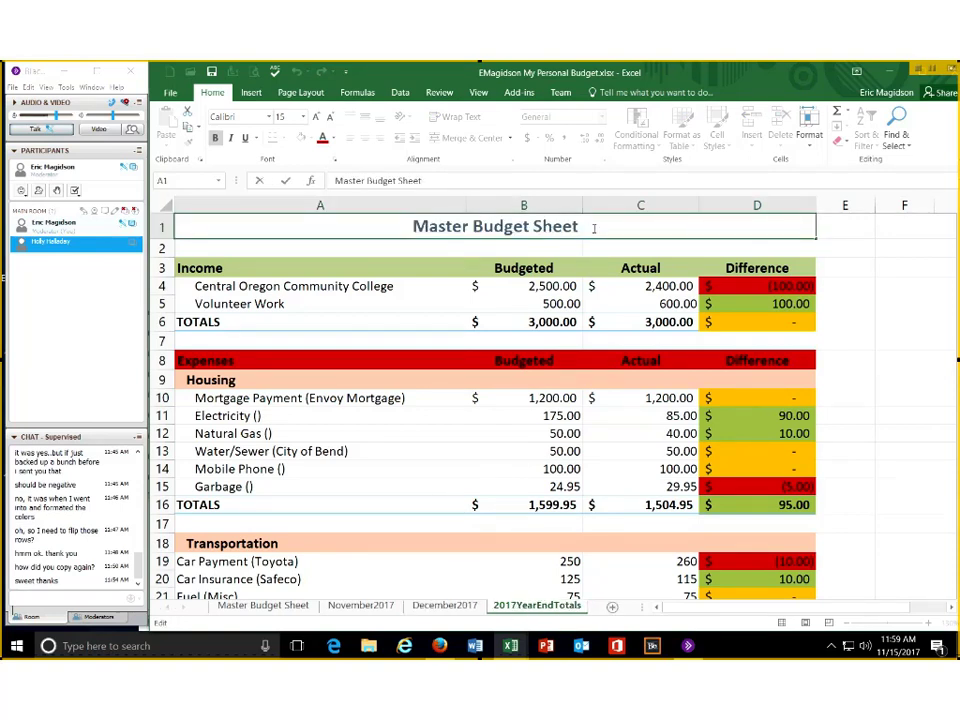
key(shift+Home)
key(BackSpace)
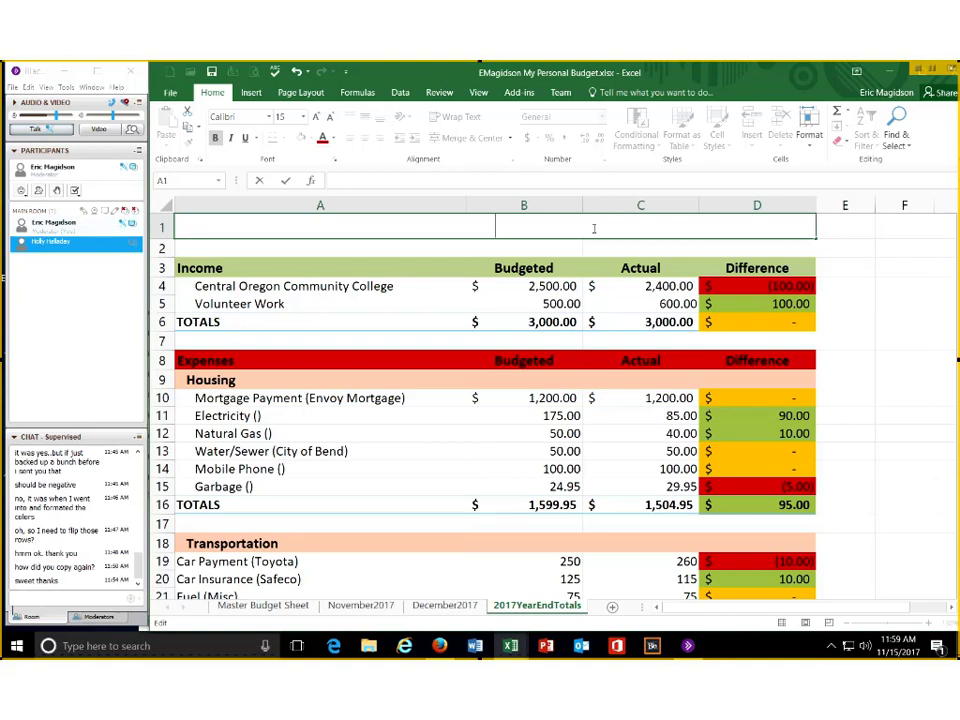
text(2017)
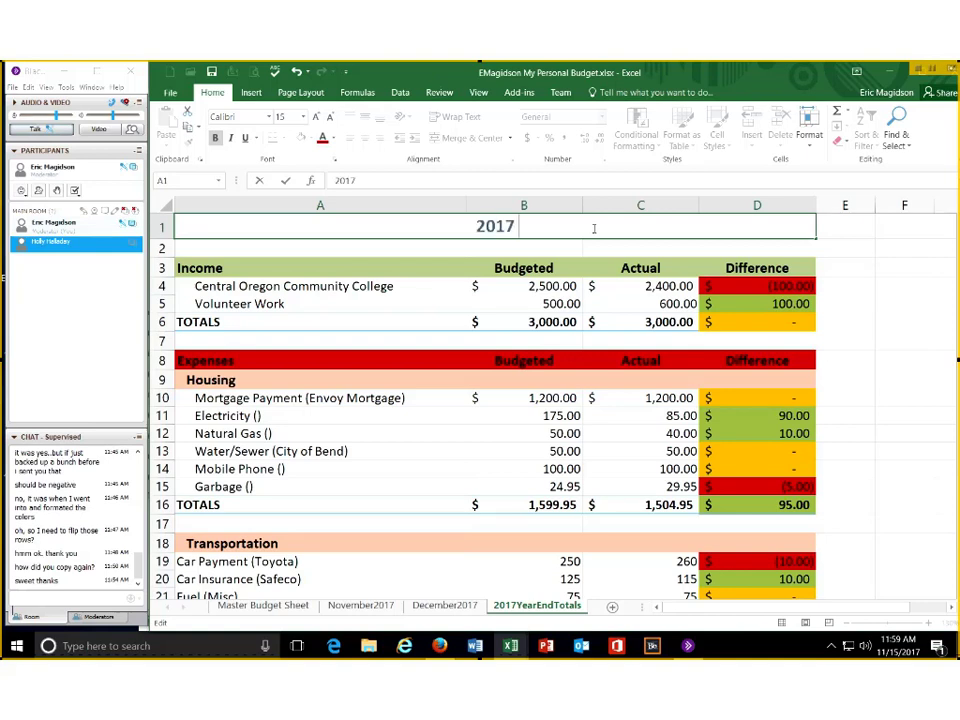
text( Year En)
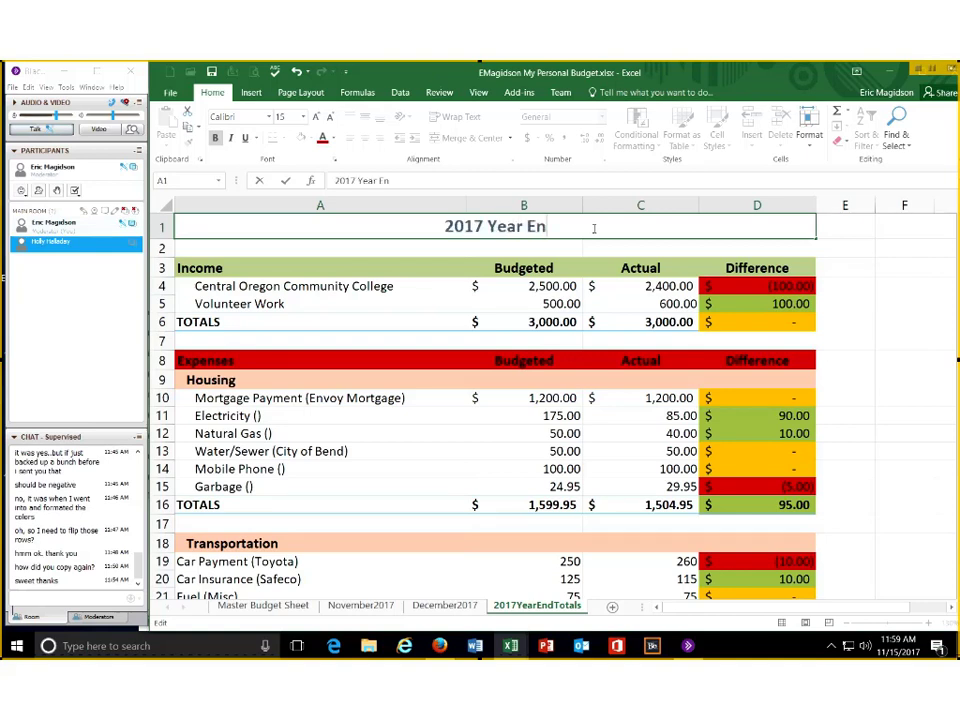
text(d Total)
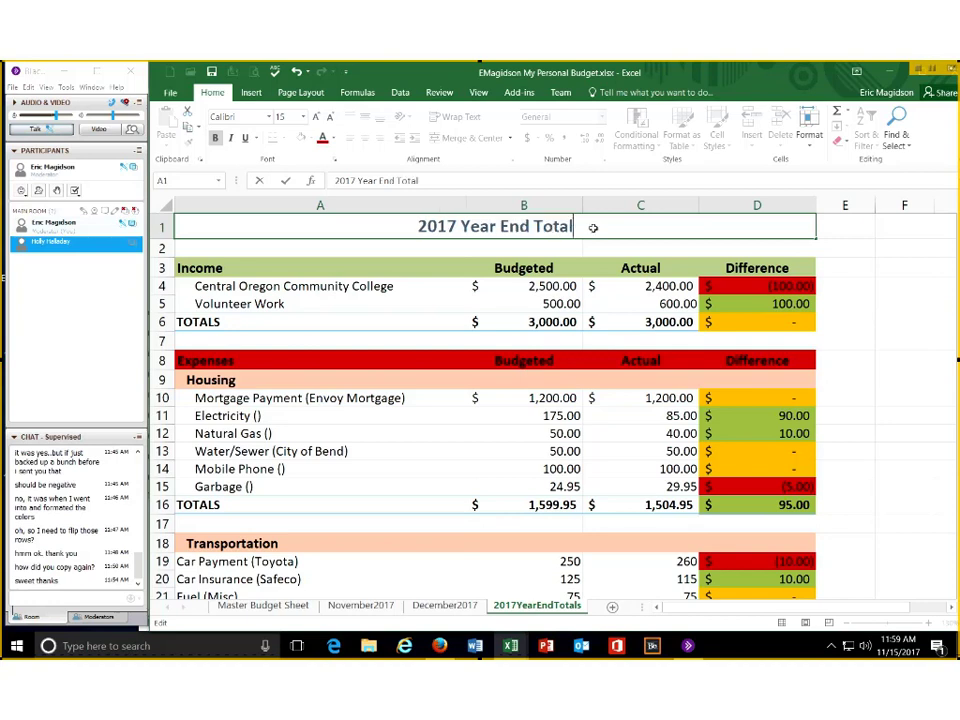
text(s)
key(Return)
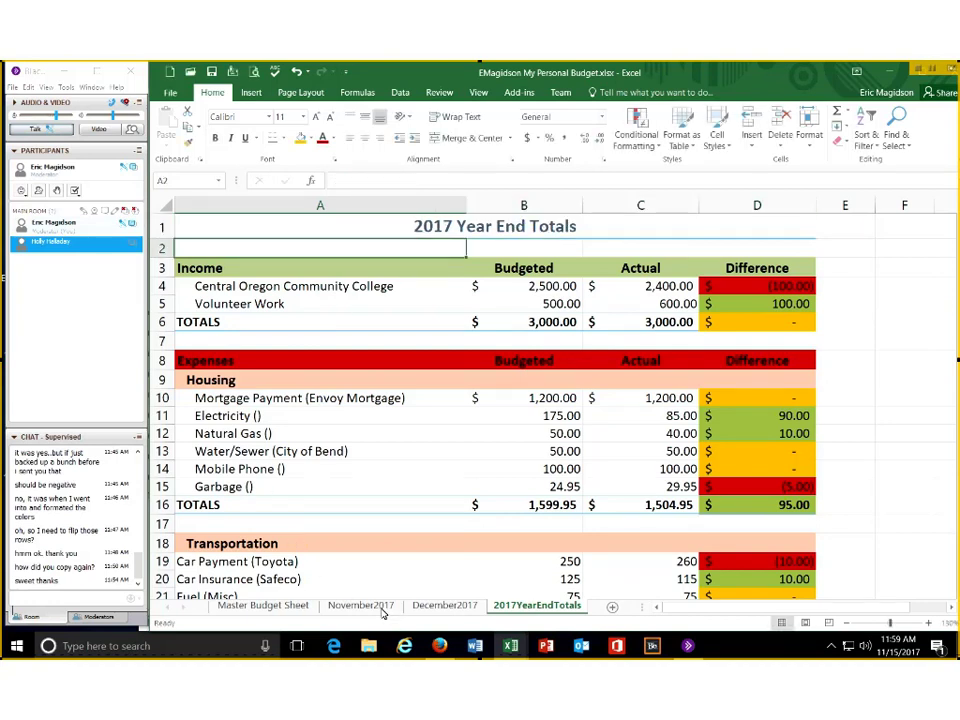
Review the titles and budget figures on the November2017, December2017 and Master Budget Sheet worksheets
click(362, 606)
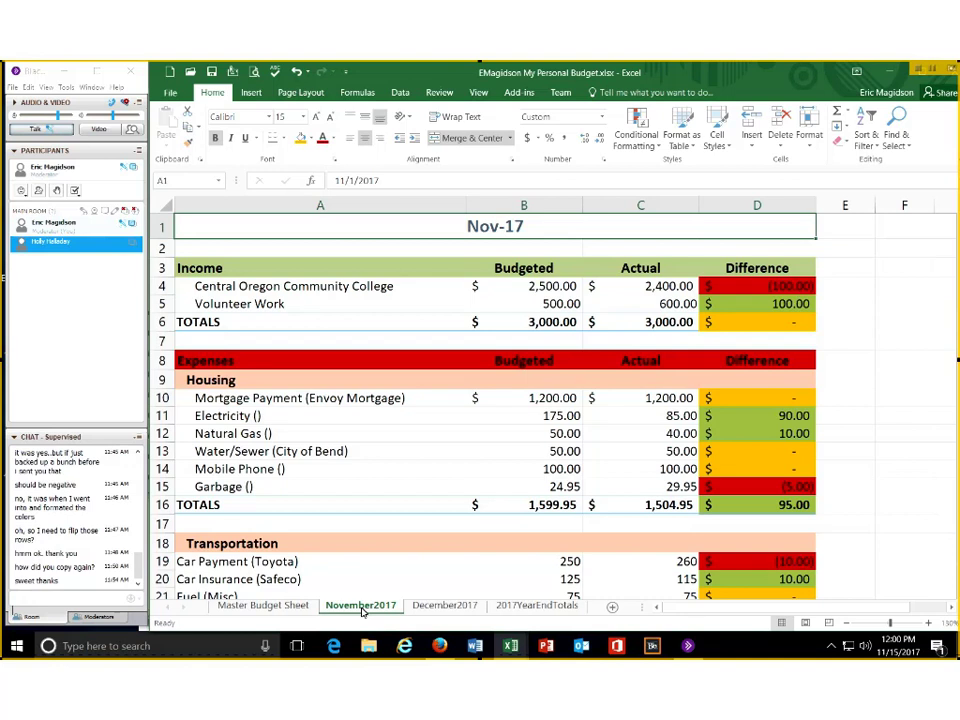
click(445, 606)
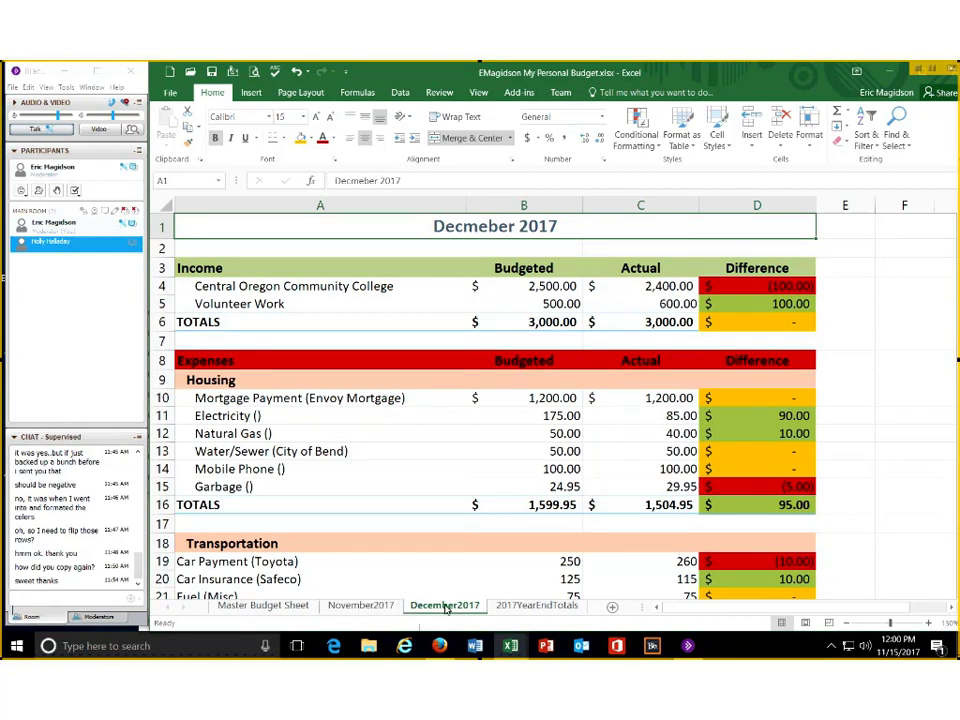
click(368, 606)
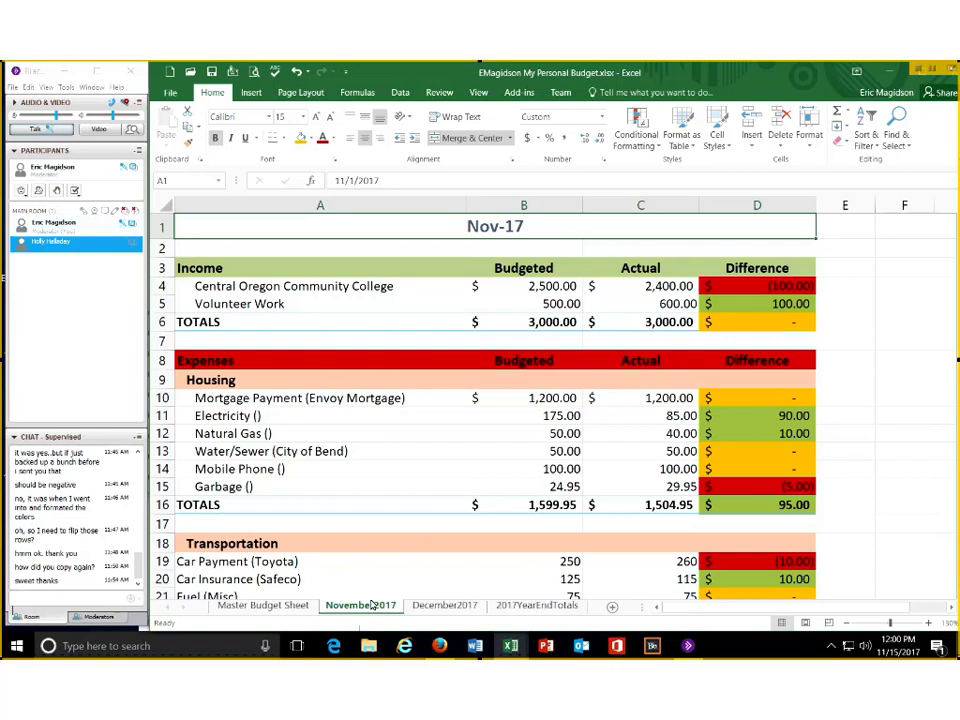
click(533, 433)
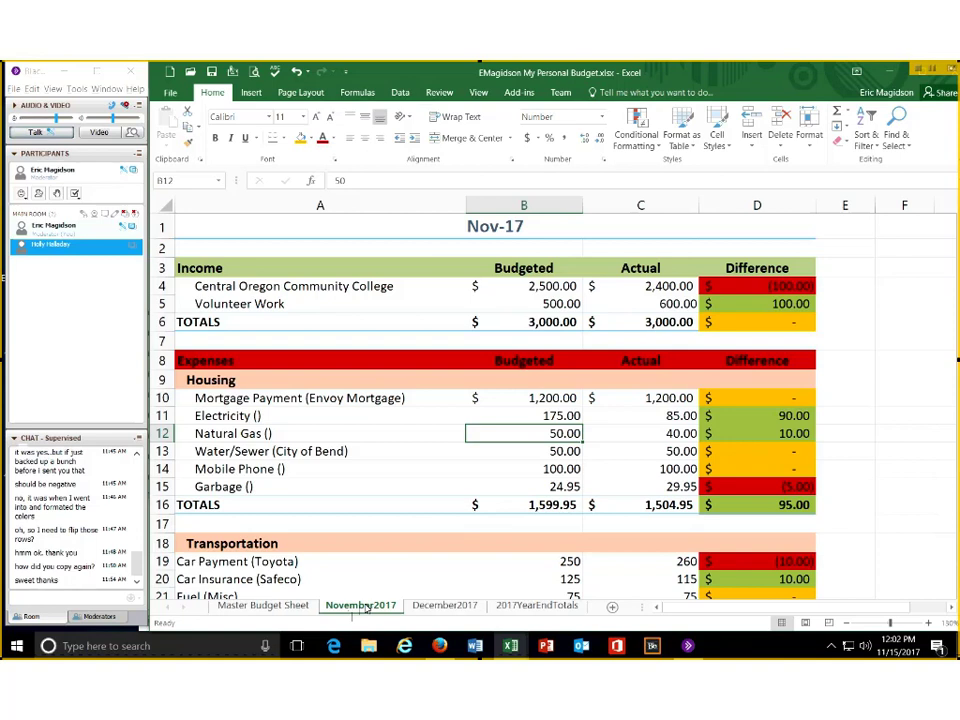
click(298, 611)
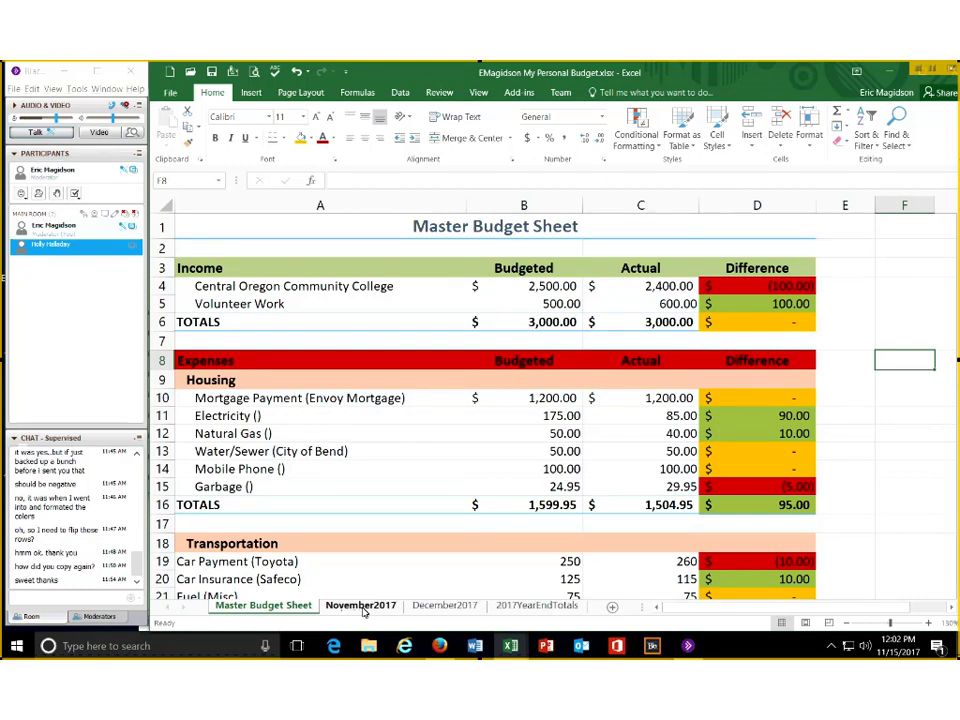
On the November2017 sheet, link budgeted income cell B4 to the master sheet with ='Master Budget Sheet'!B4
click(362, 606)
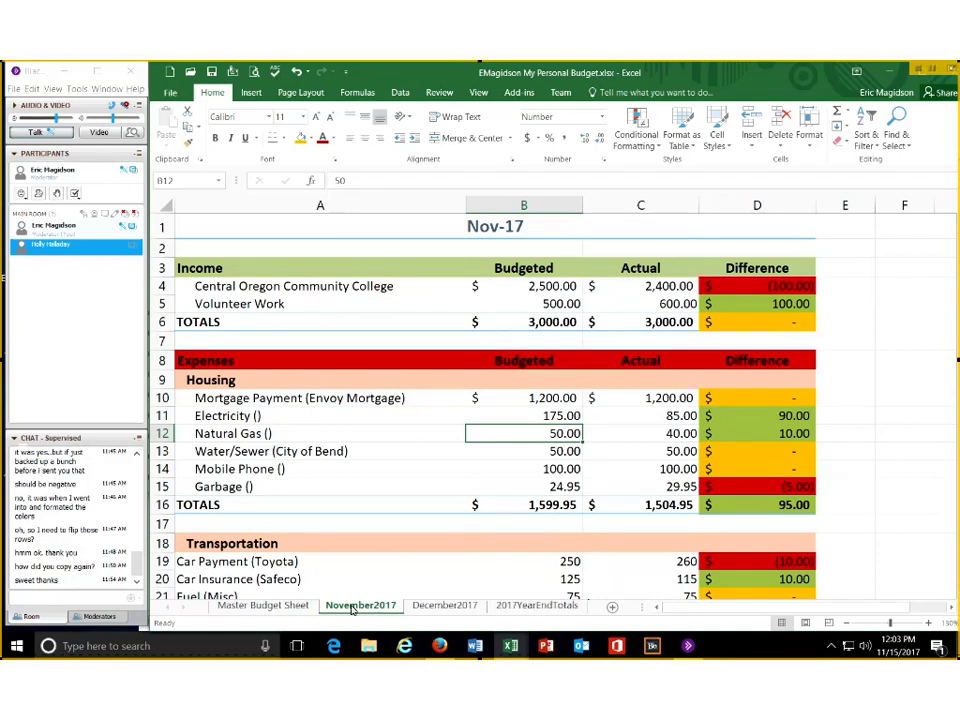
click(535, 287)
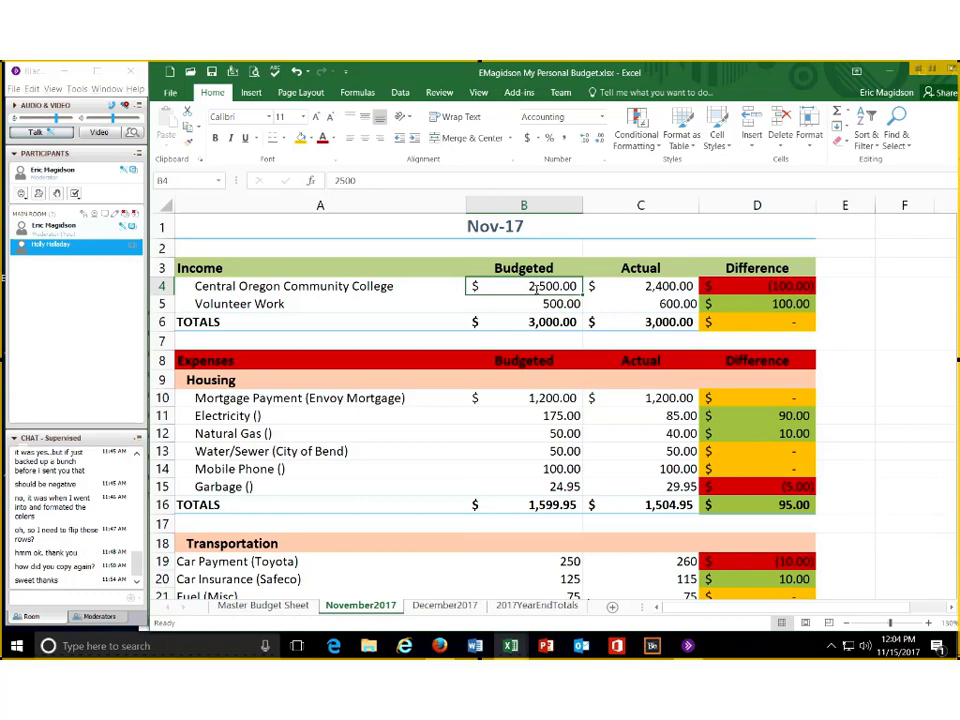
text(=)
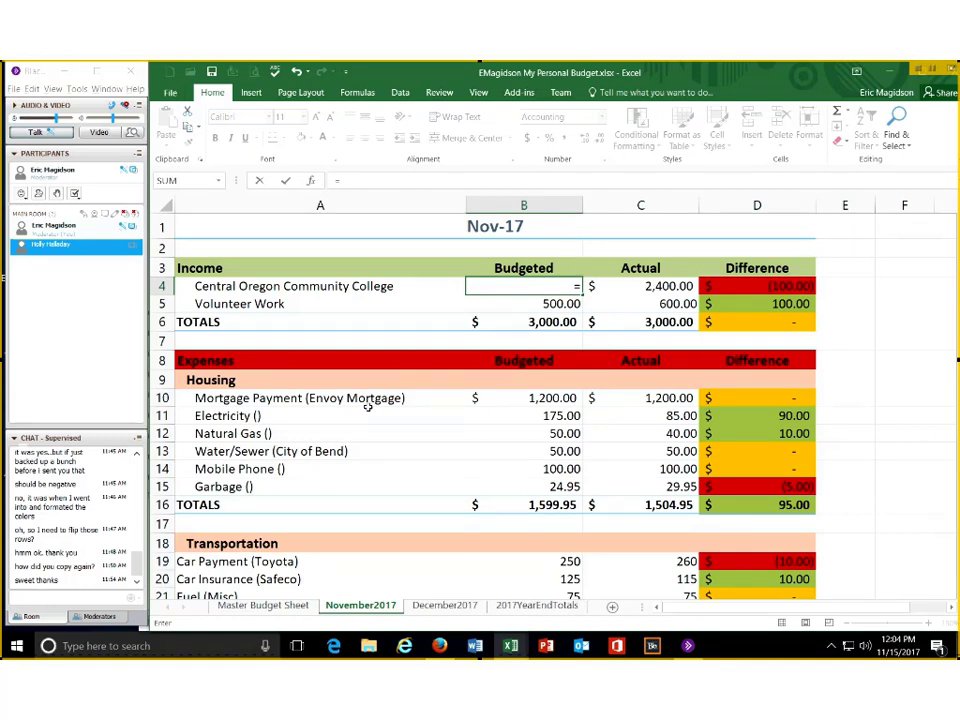
click(259, 610)
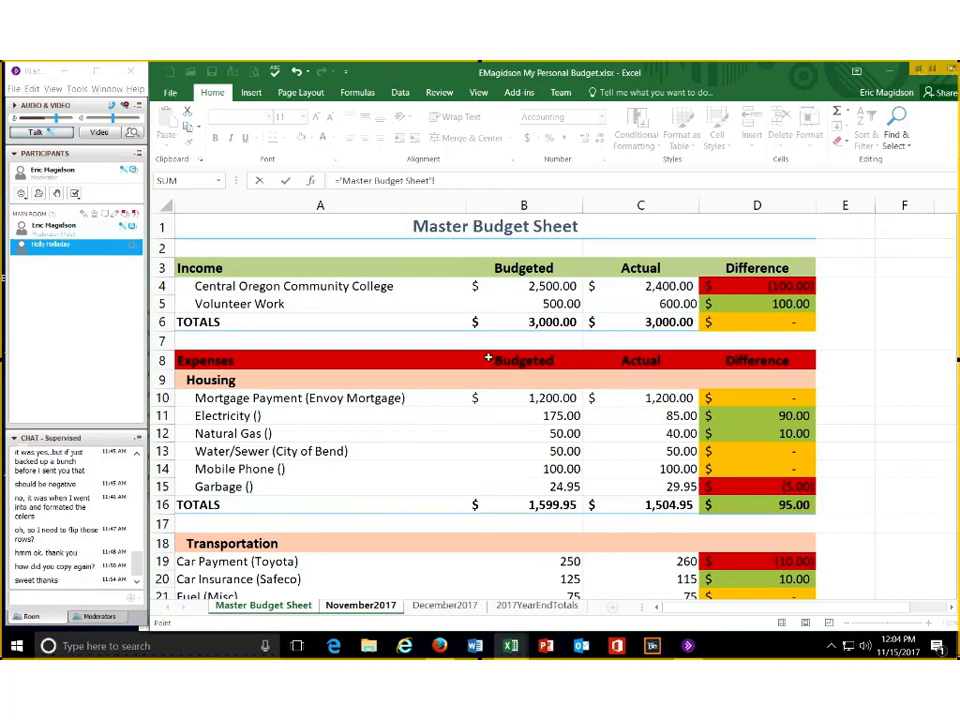
click(533, 287)
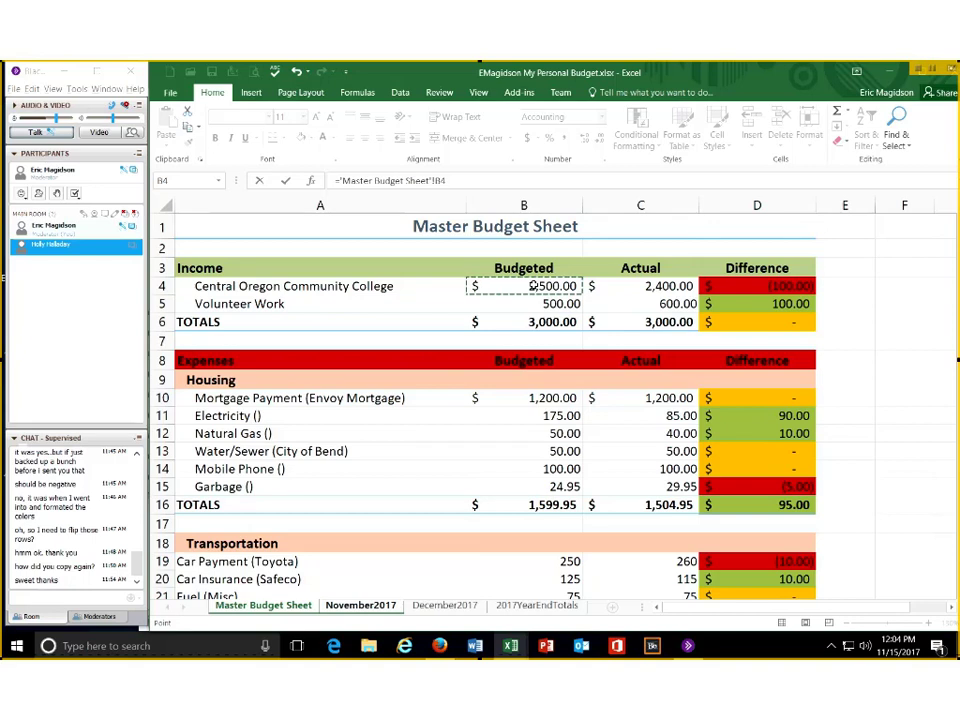
key(Return)
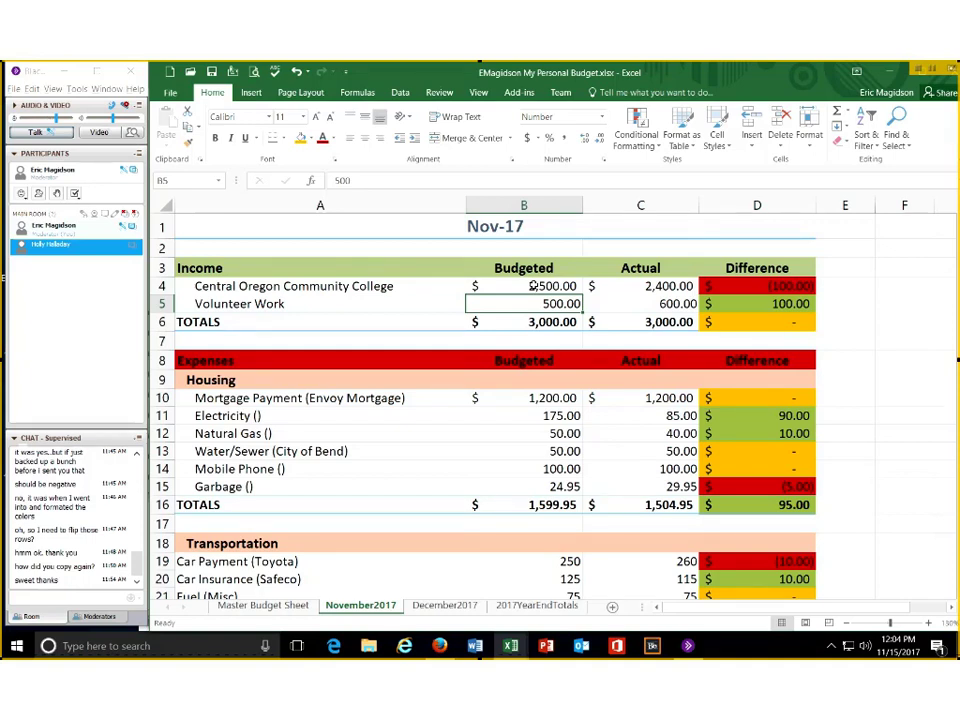
click(533, 287)
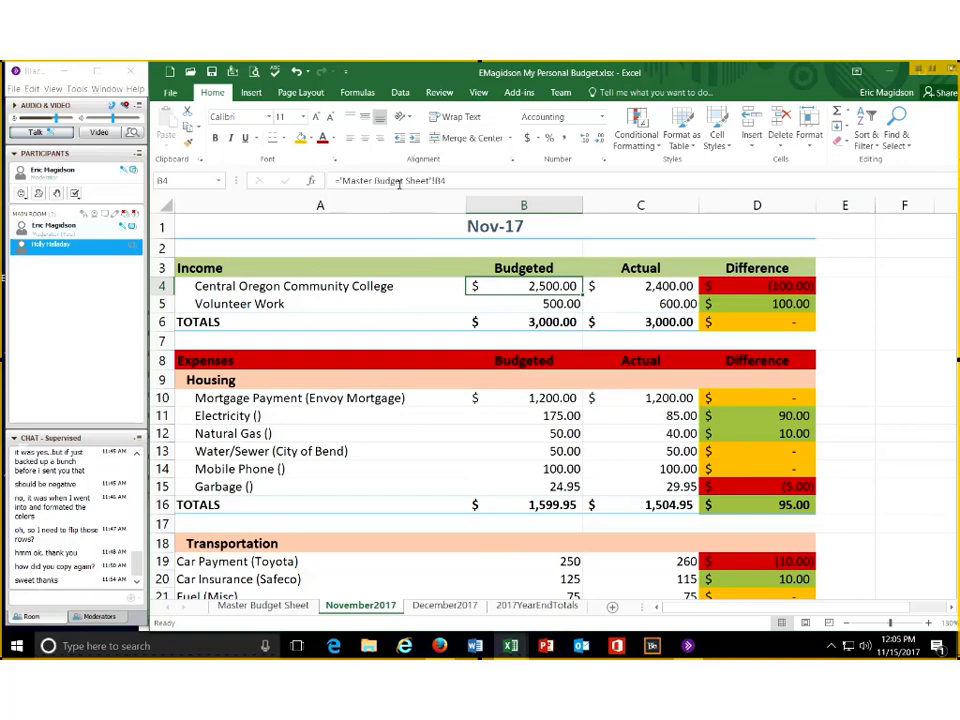
On the Master Budget Sheet, set the budgeted Central Oregon Community College income in B4 to 2499
click(271, 611)
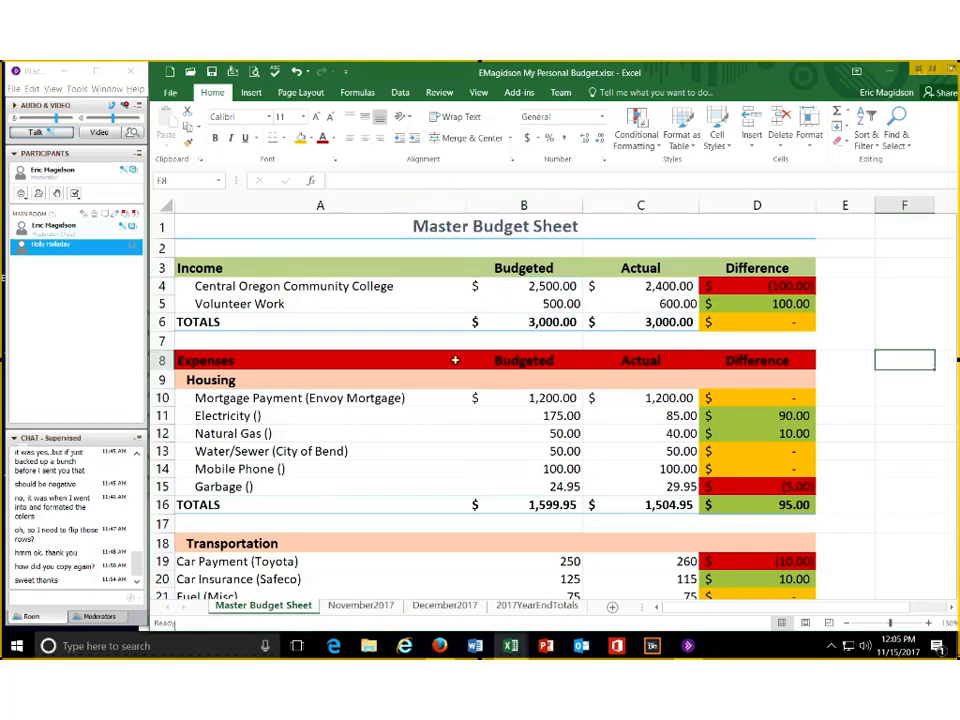
click(507, 288)
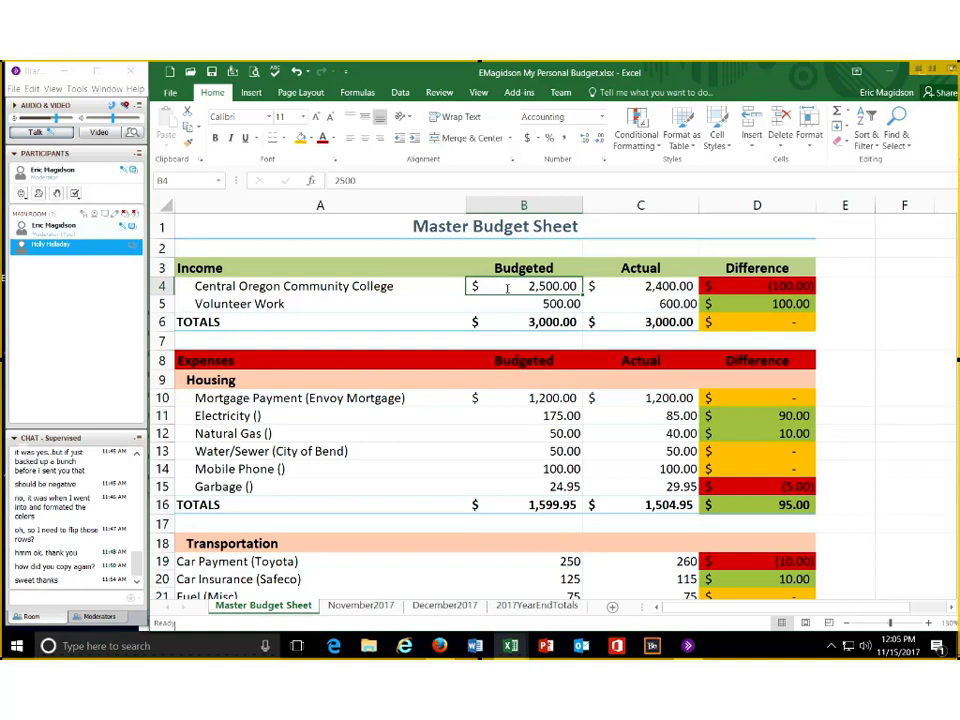
text(2499)
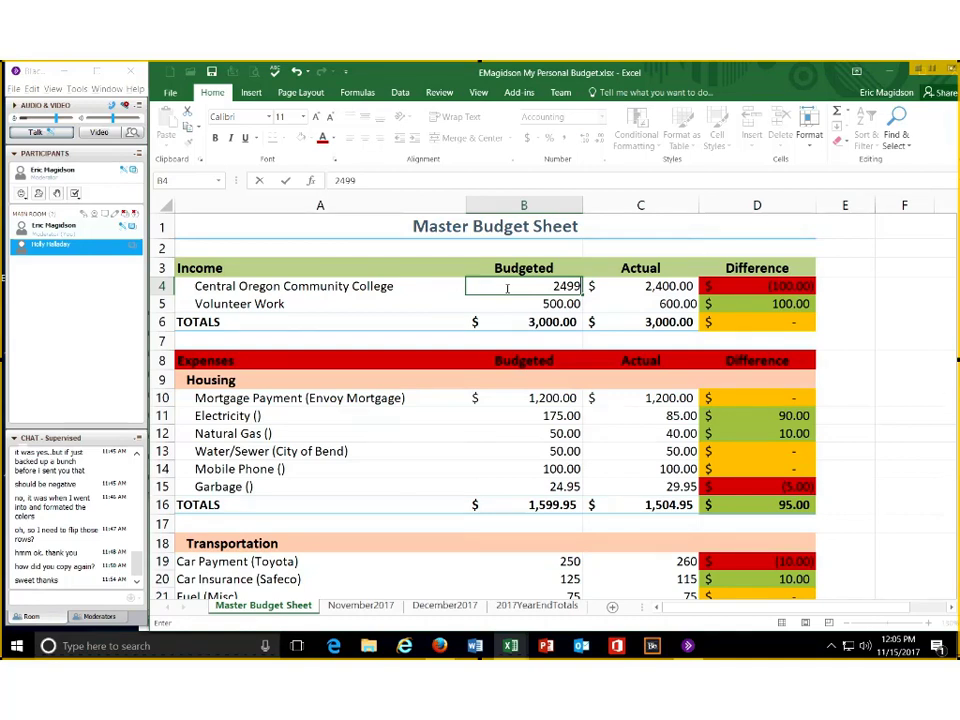
key(Return)
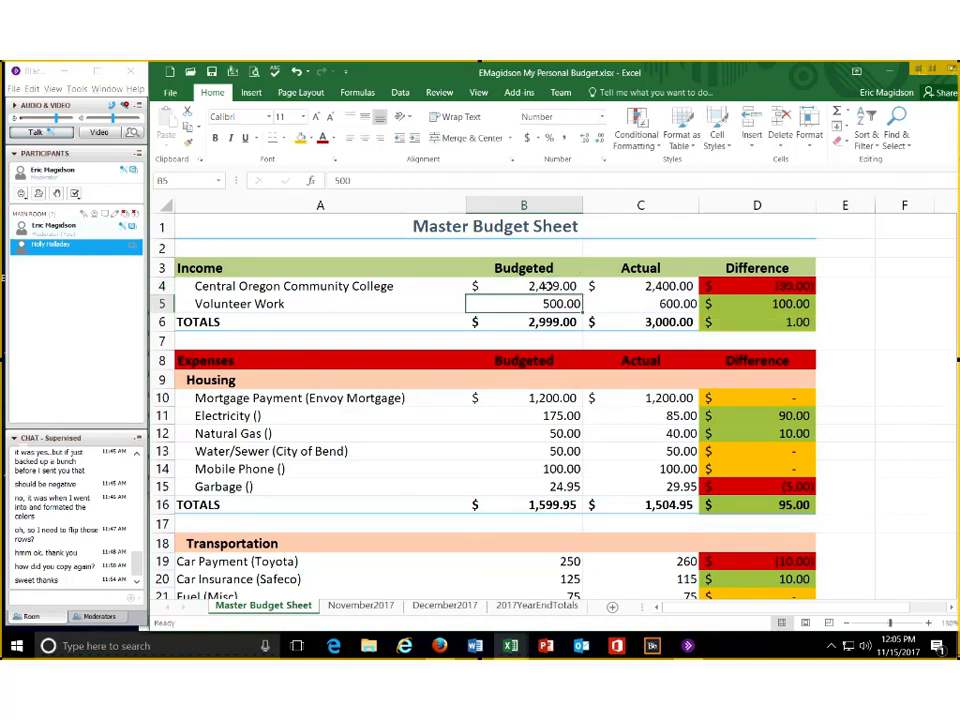
click(548, 286)
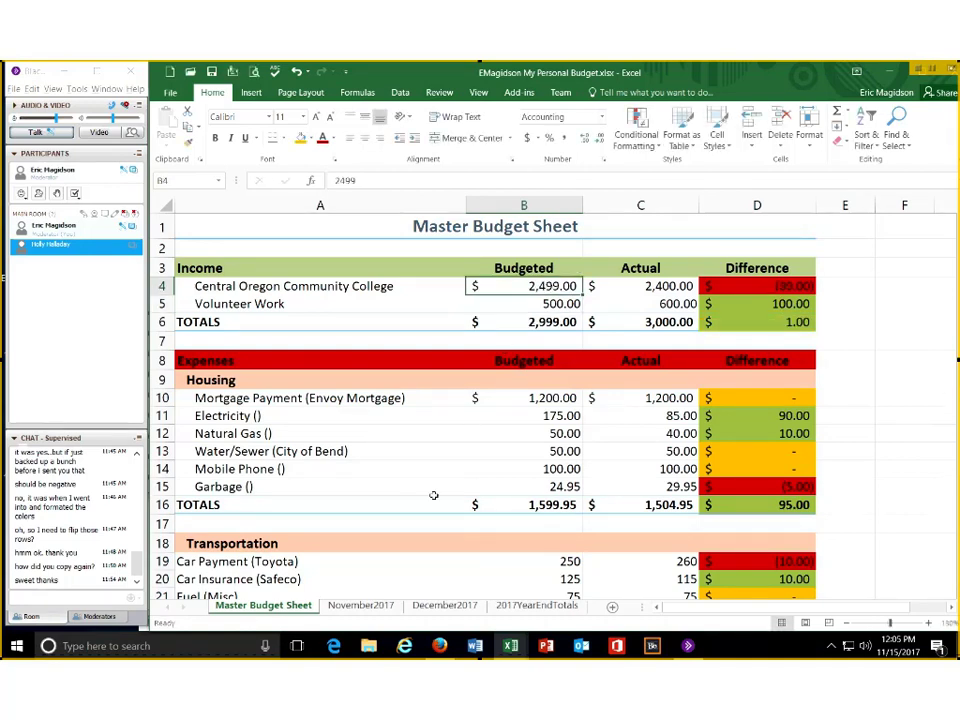
Fill the linked budget formula on the November2017 sheet from B4 down to the Volunteer Work row, B5
click(373, 610)
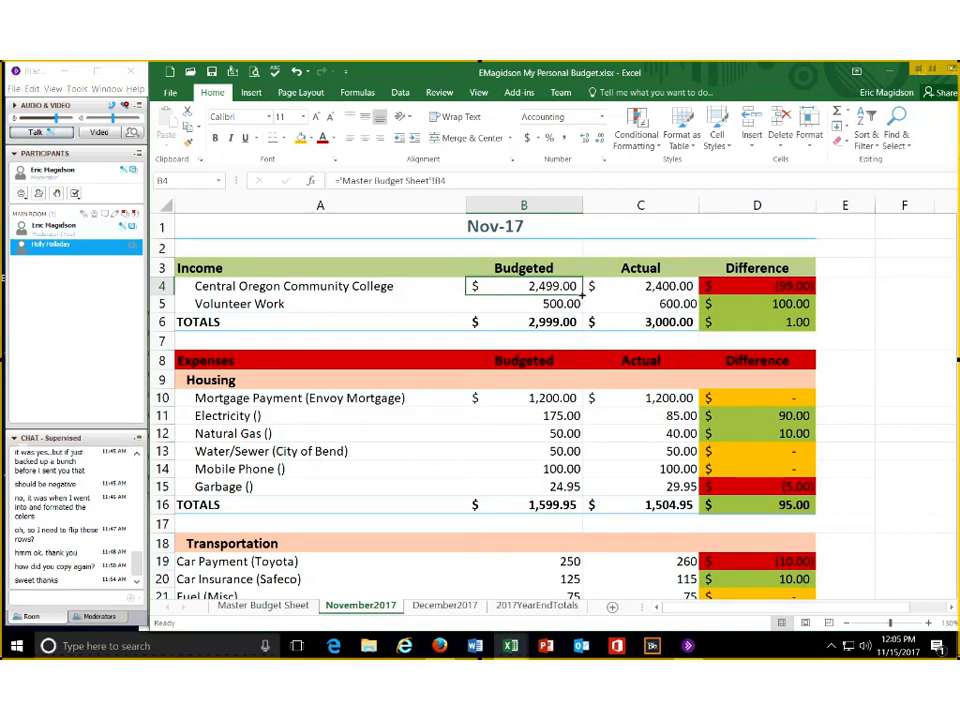
drag(583, 293, 582, 293)
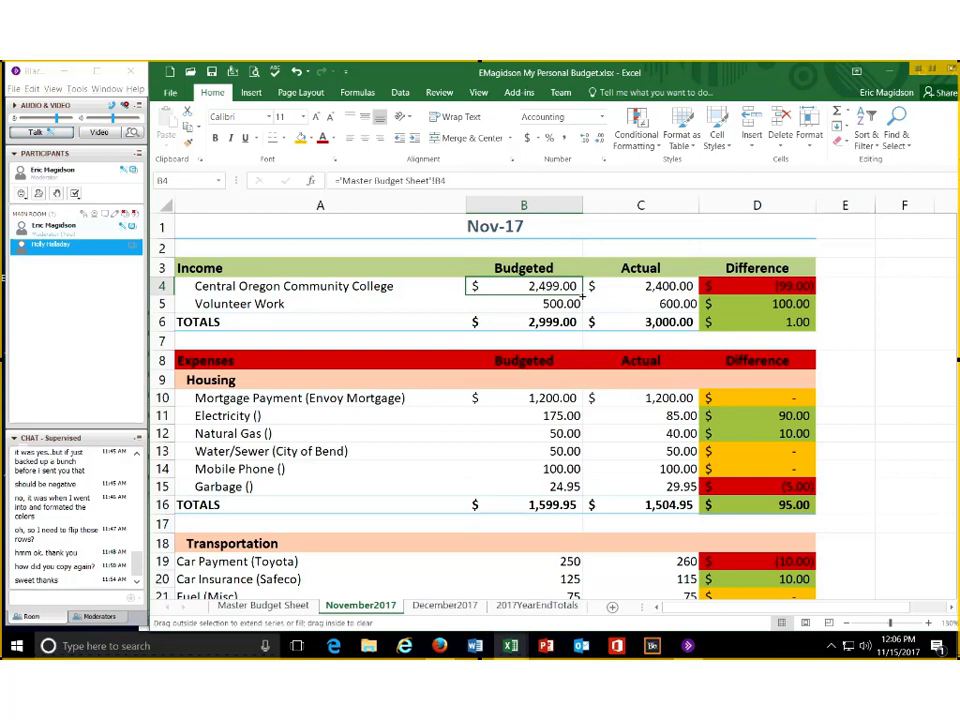
drag(577, 314, 580, 316)
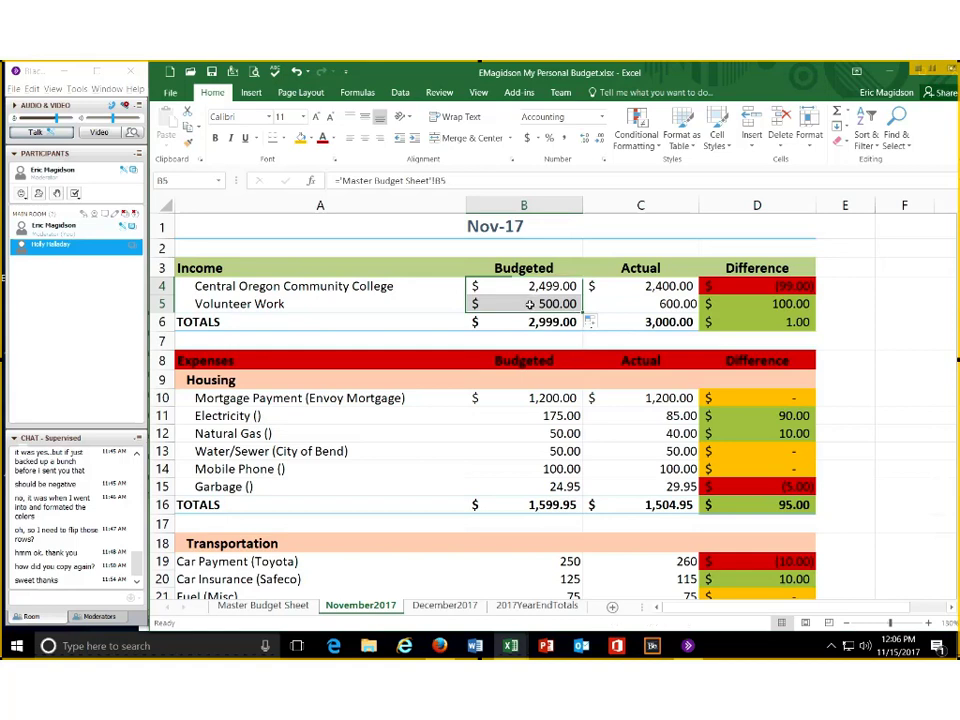
click(530, 304)
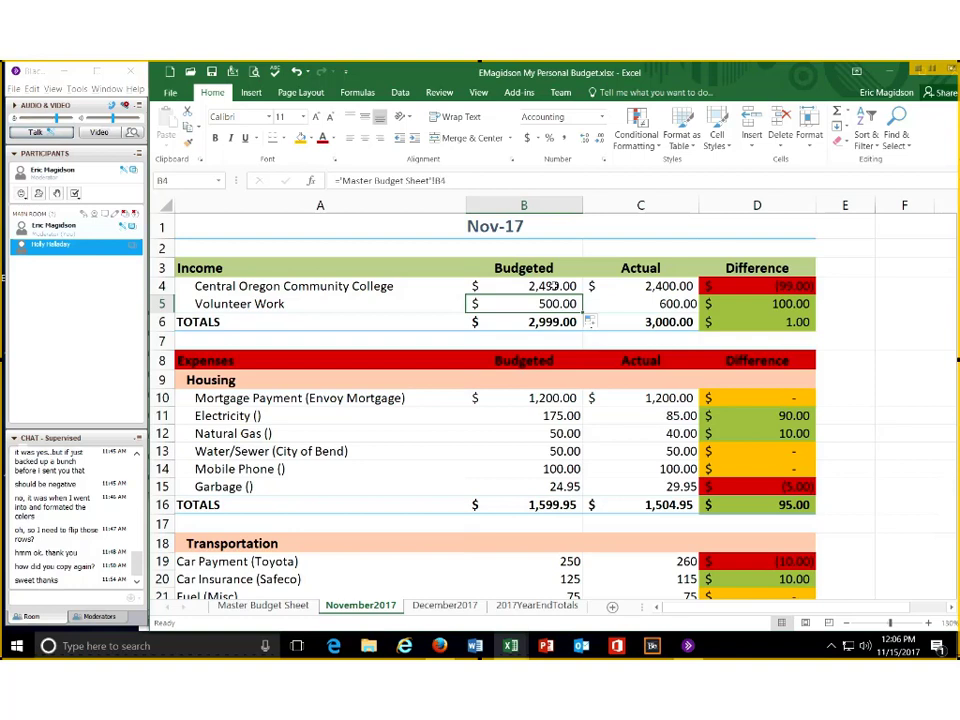
Fill the linked formulas in B4:B5 across into the Actual cells C4:C5 and check the resulting references
click(553, 287)
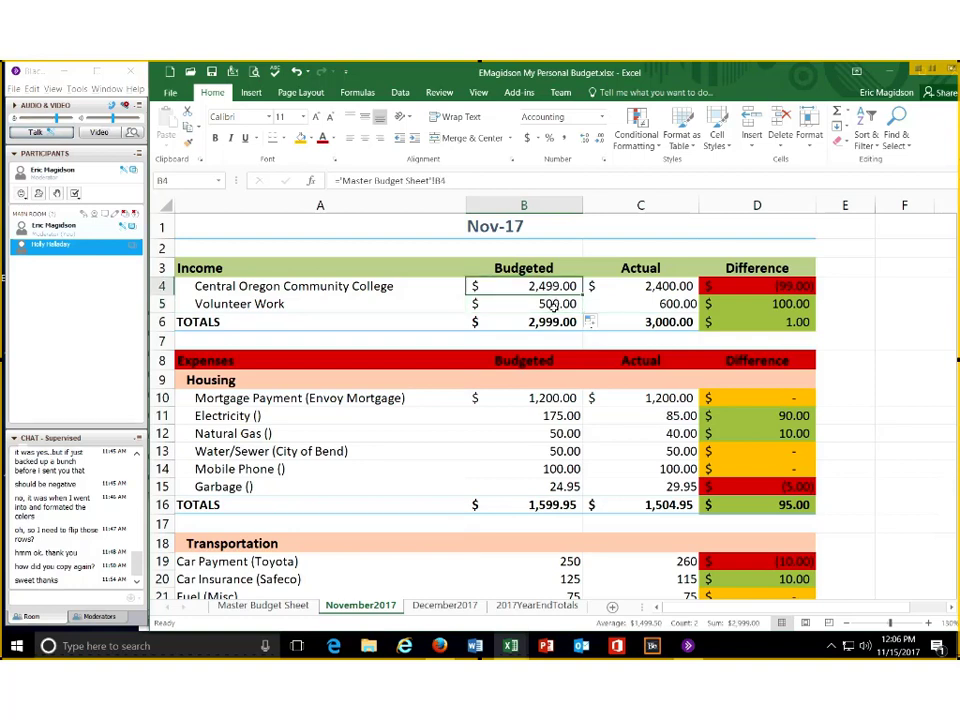
shift+click(555, 305)
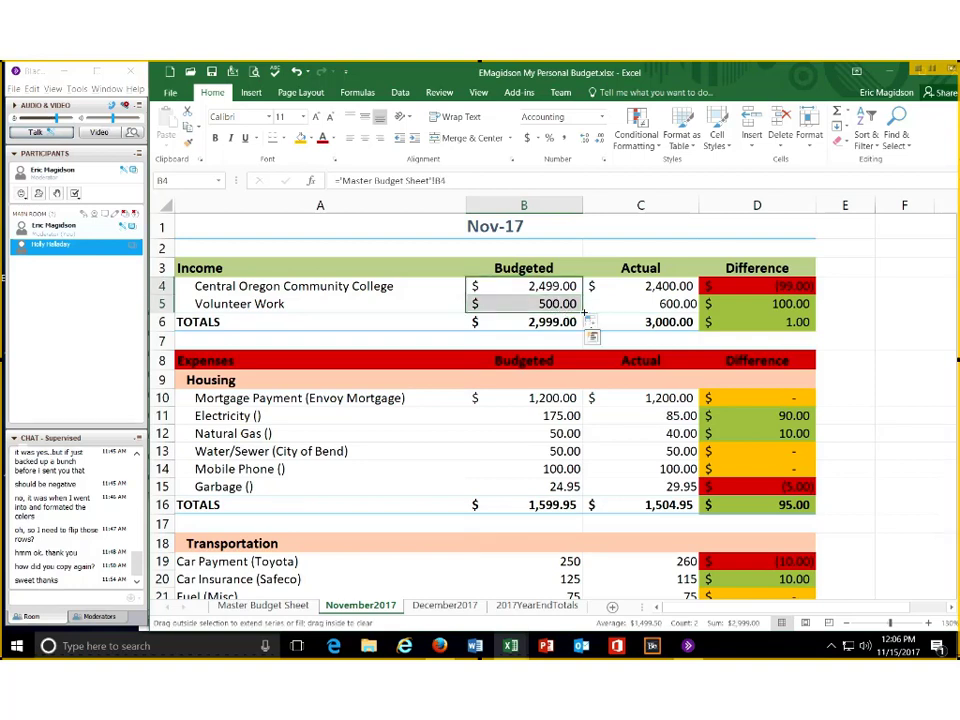
drag(585, 313, 684, 314)
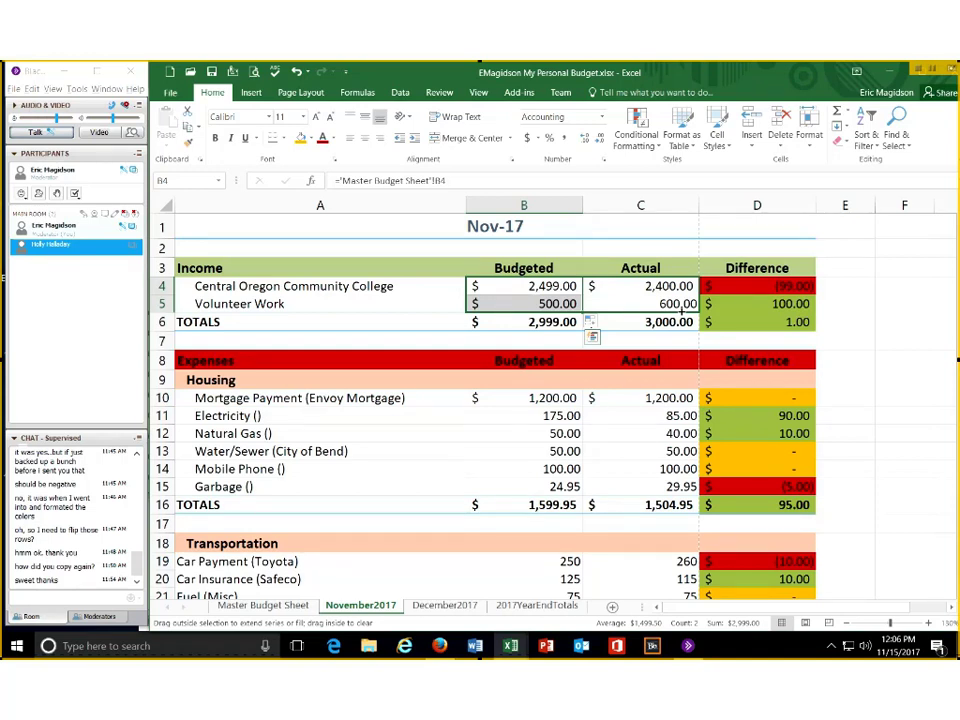
drag(675, 308, 655, 287)
click(656, 288)
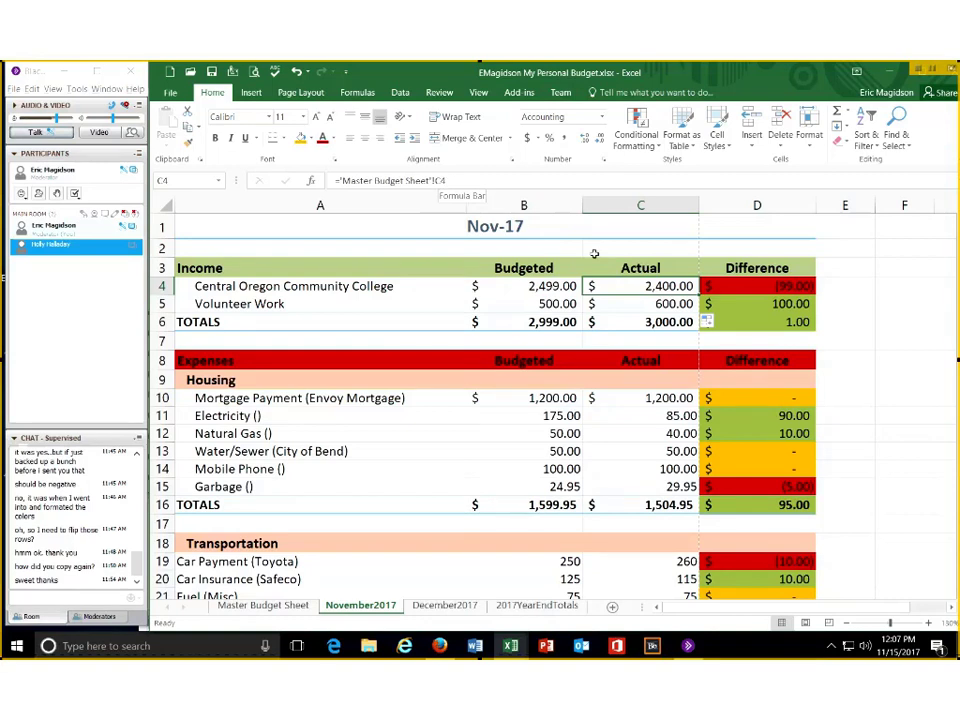
click(640, 304)
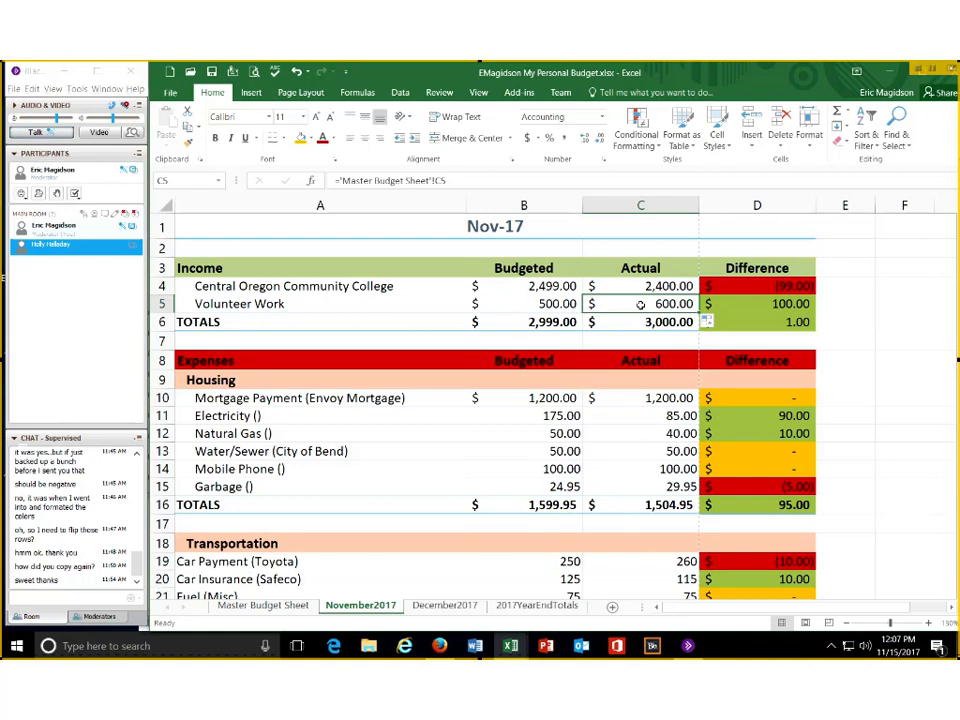
click(536, 399)
drag(605, 397, 627, 485)
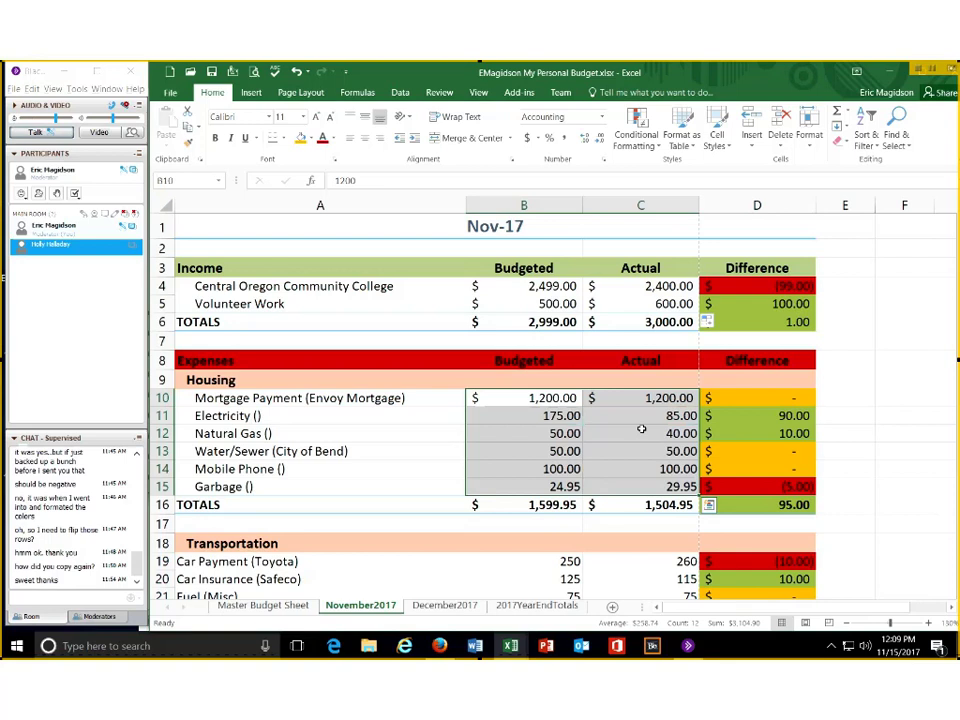
Clear the Actual income cells C4:C5 and enter 2,400 for Central Oregon Community College and 400 for Volunteer Work
click(662, 289)
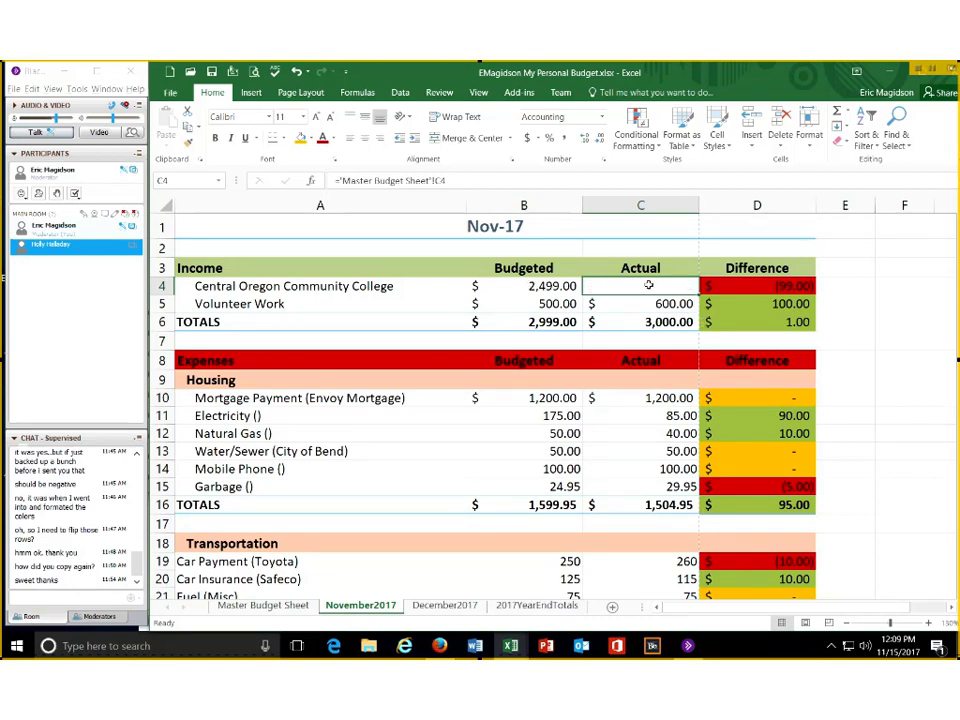
key(Return)
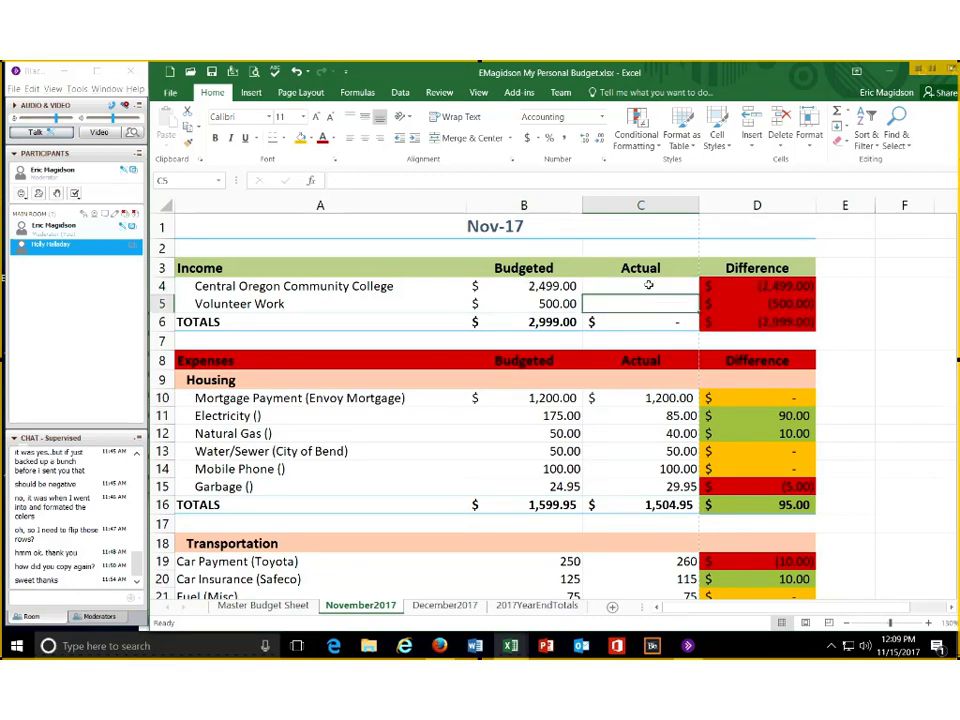
click(648, 285)
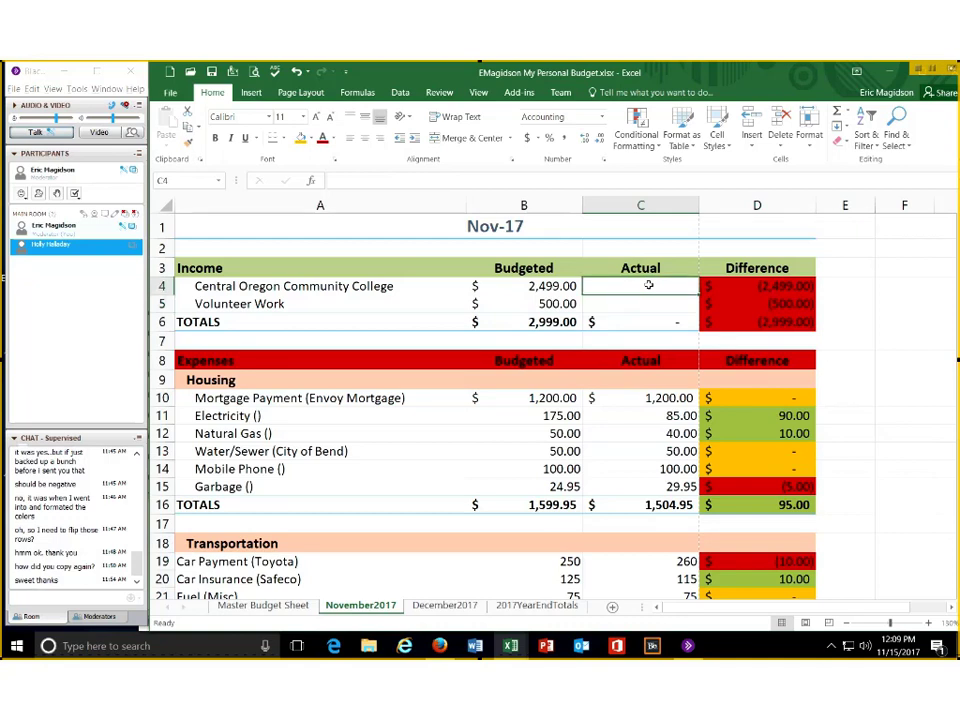
text(2,400)
key(Return)
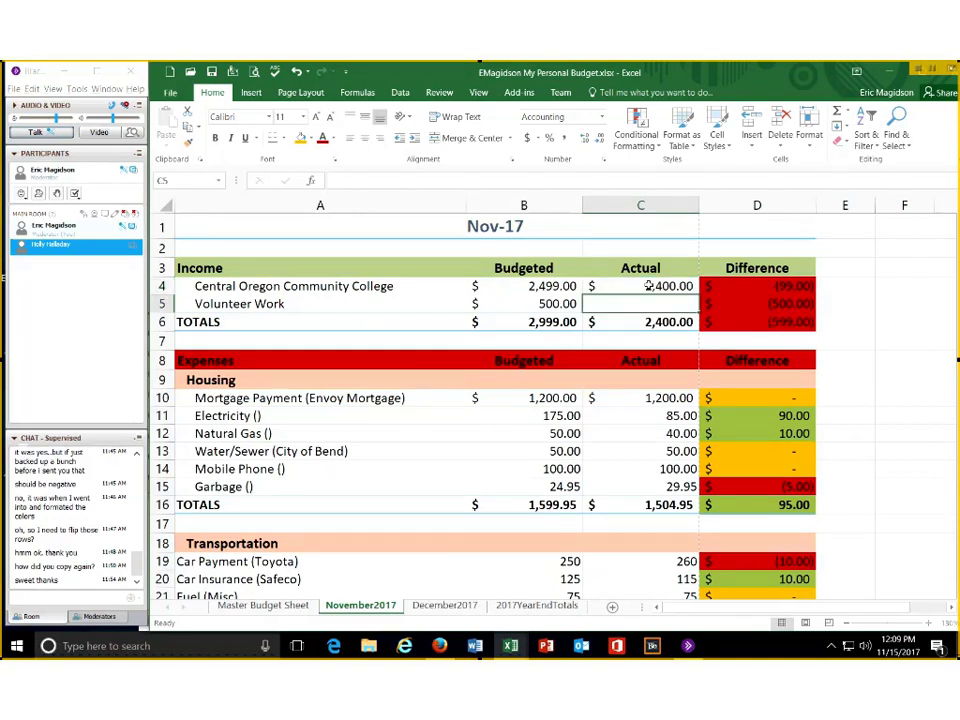
text(400)
key(Return)
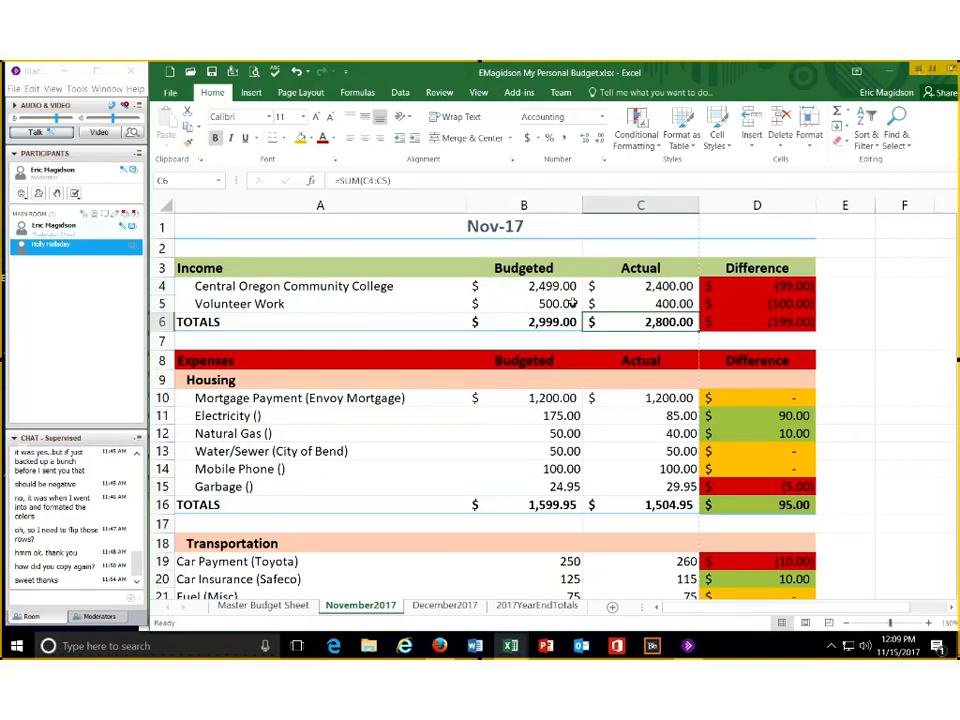
Compare the linked Budgeted income cells with the entered Actual values and examine the Housing figures in B10:C15
drag(480, 288, 540, 303)
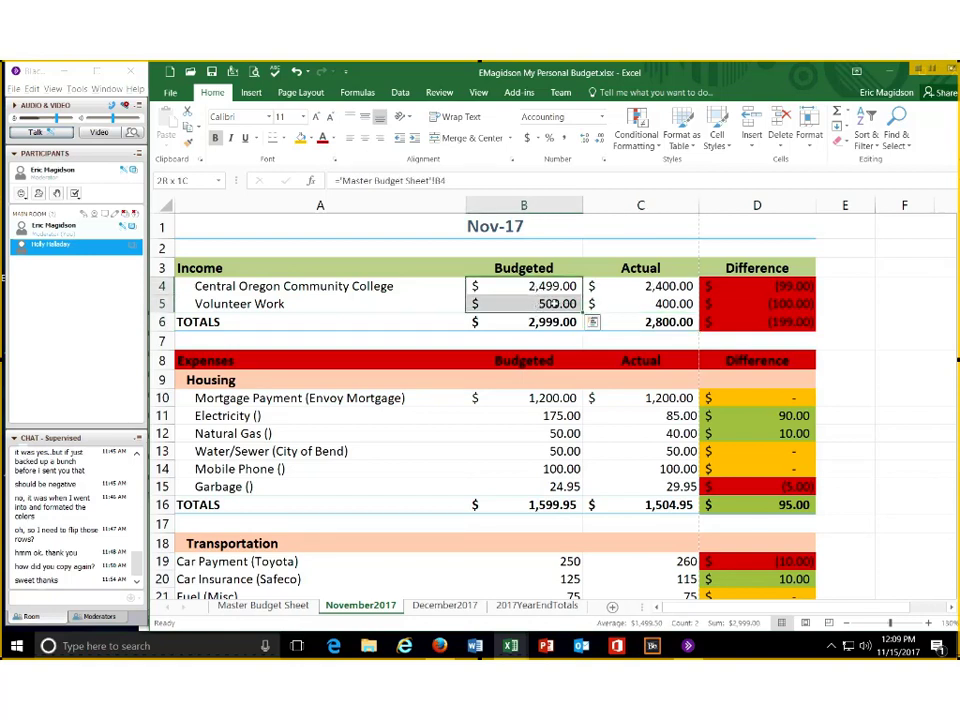
click(662, 286)
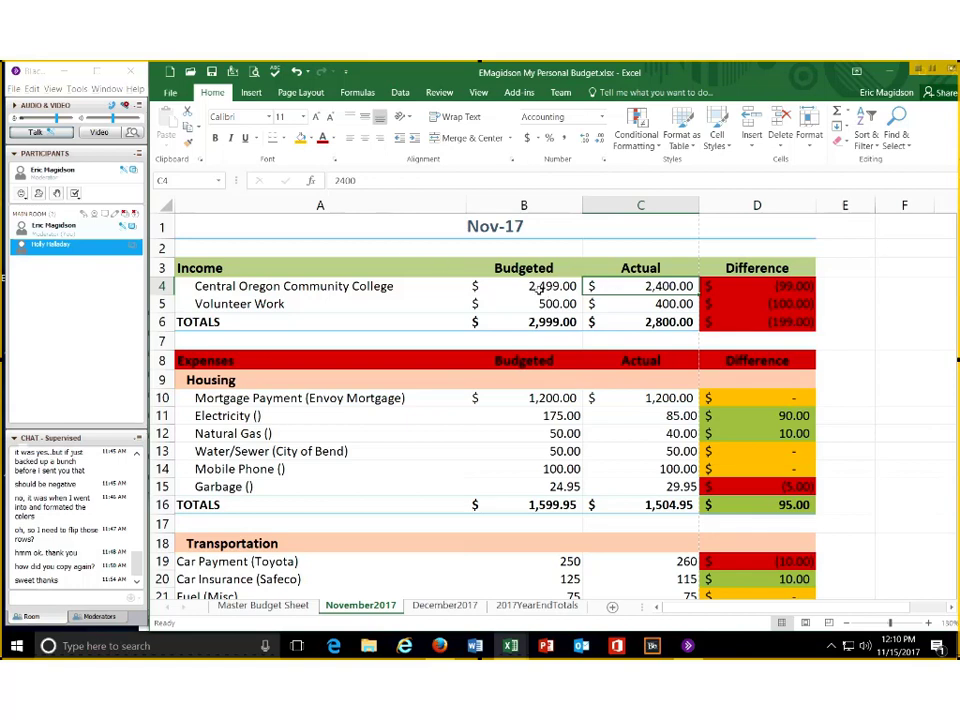
key(Left)
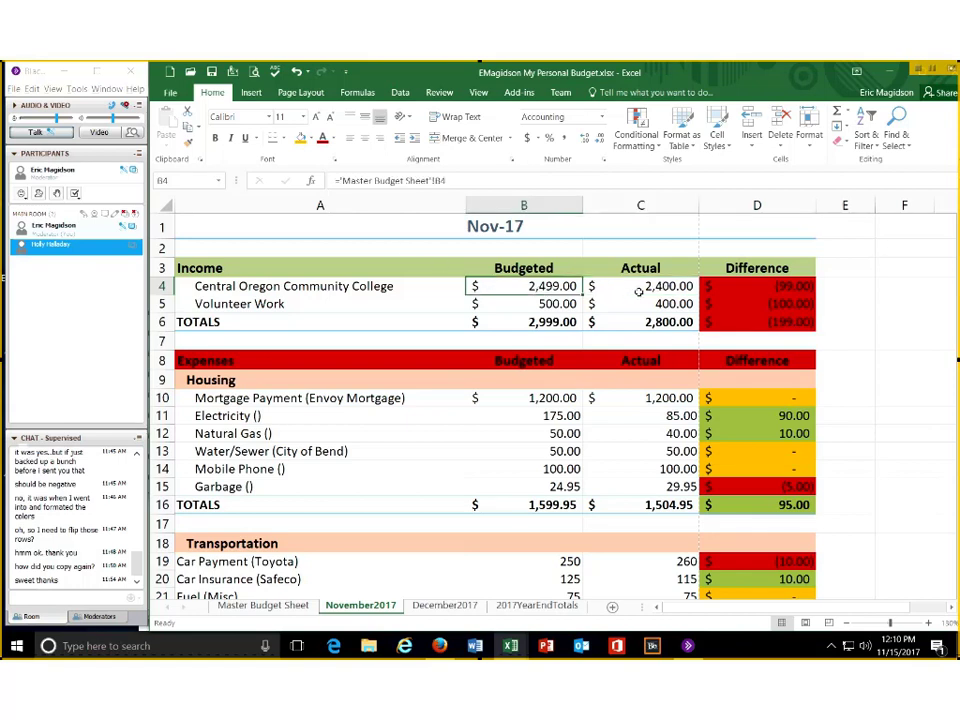
key(Right)
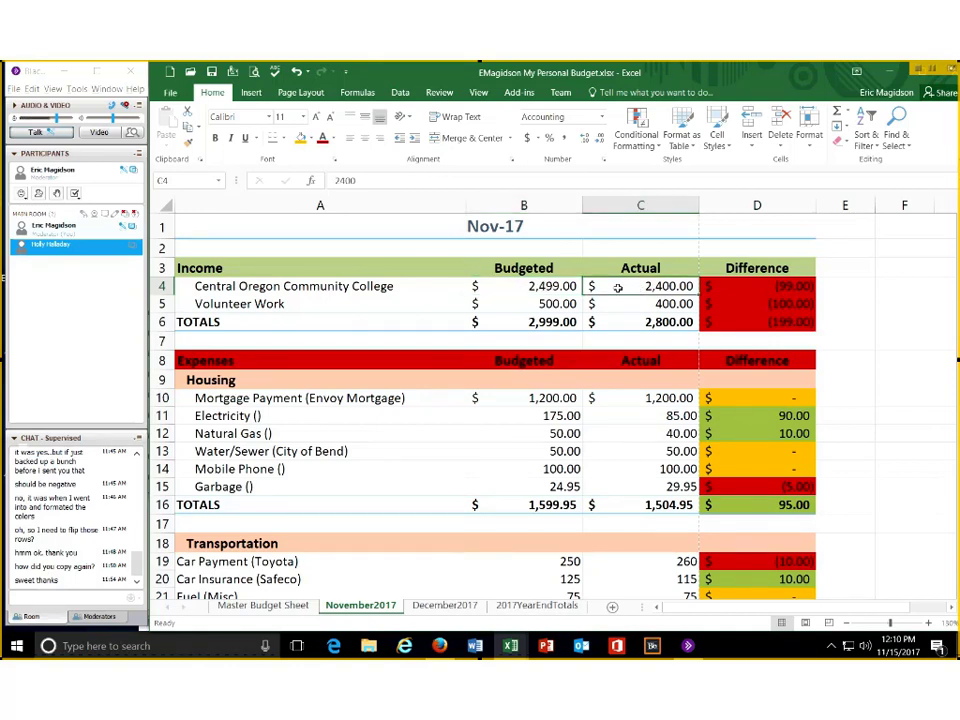
click(515, 400)
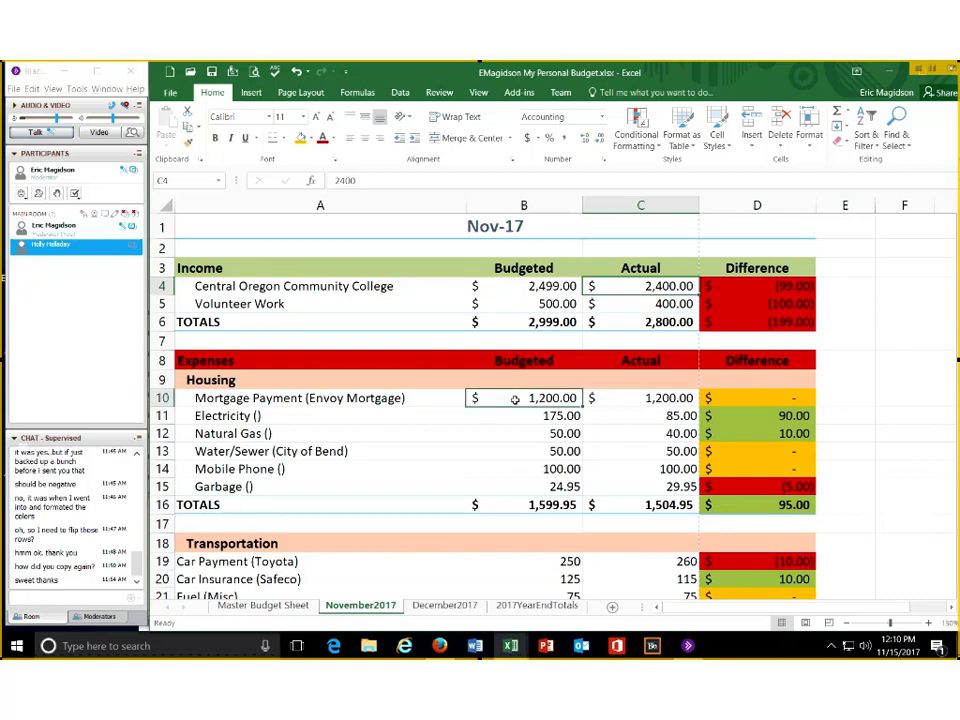
drag(636, 399, 639, 483)
click(548, 398)
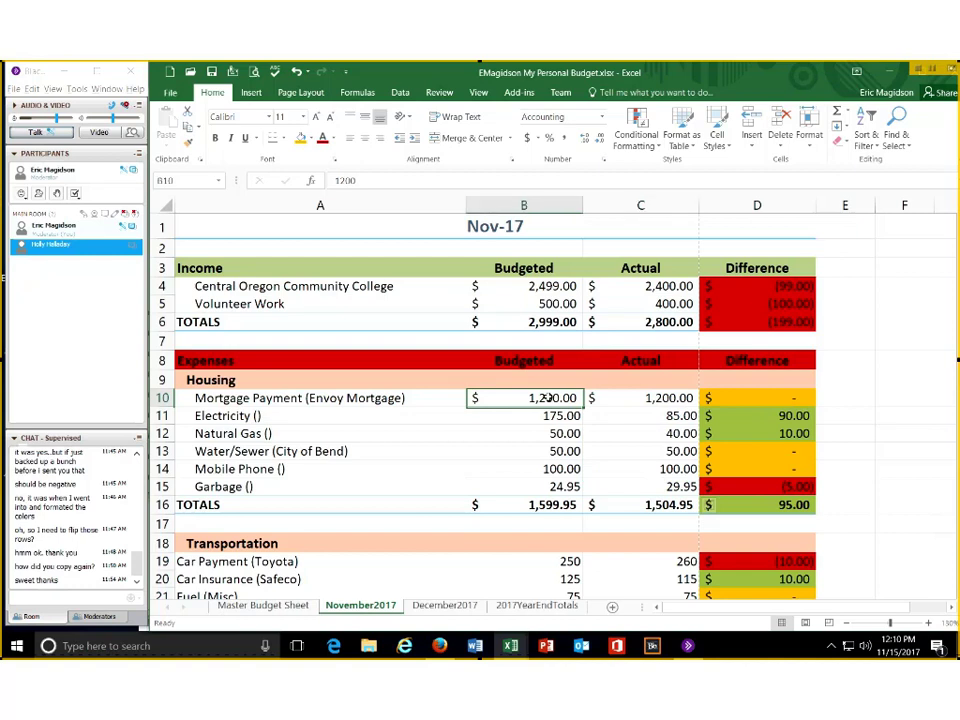
Set the Actual income for Volunteer Work in C5 on the November2017 sheet to 600
click(660, 303)
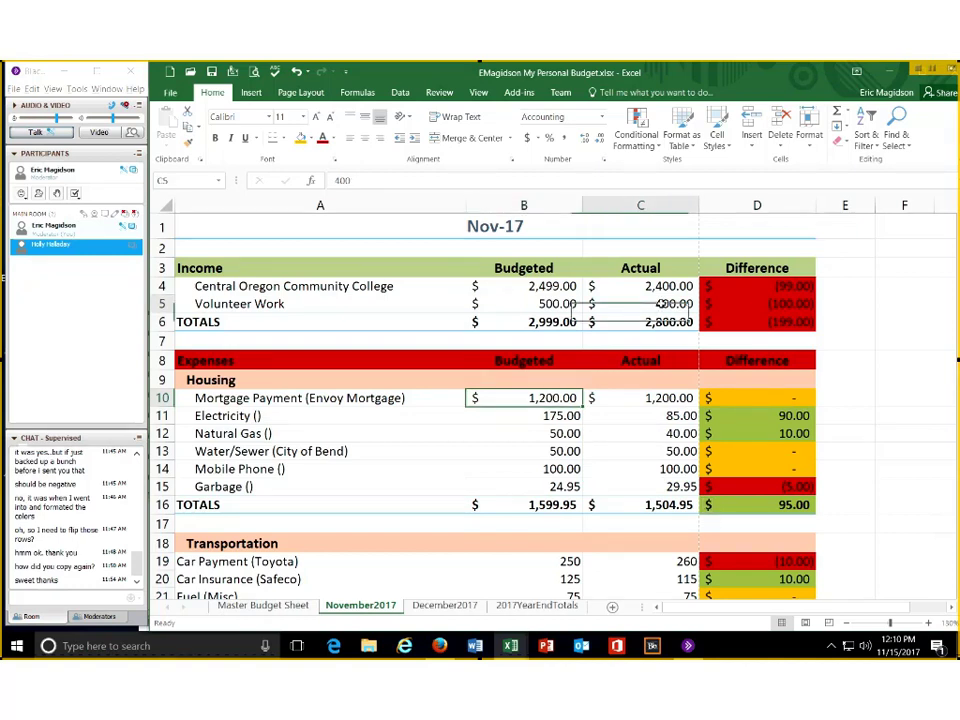
text(5)
text(600)
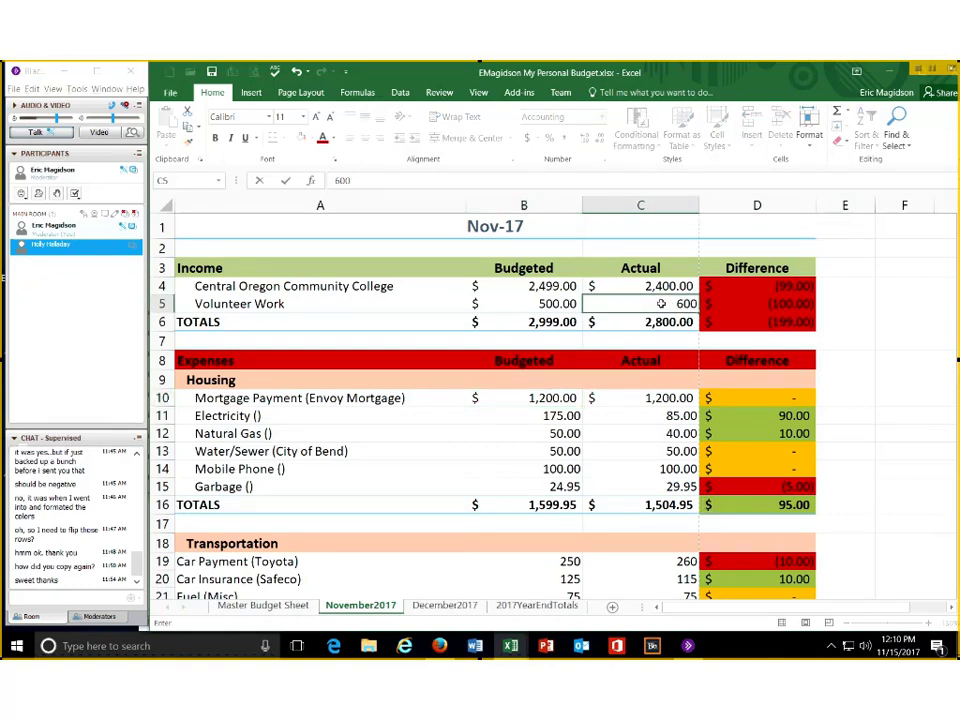
key(Up)
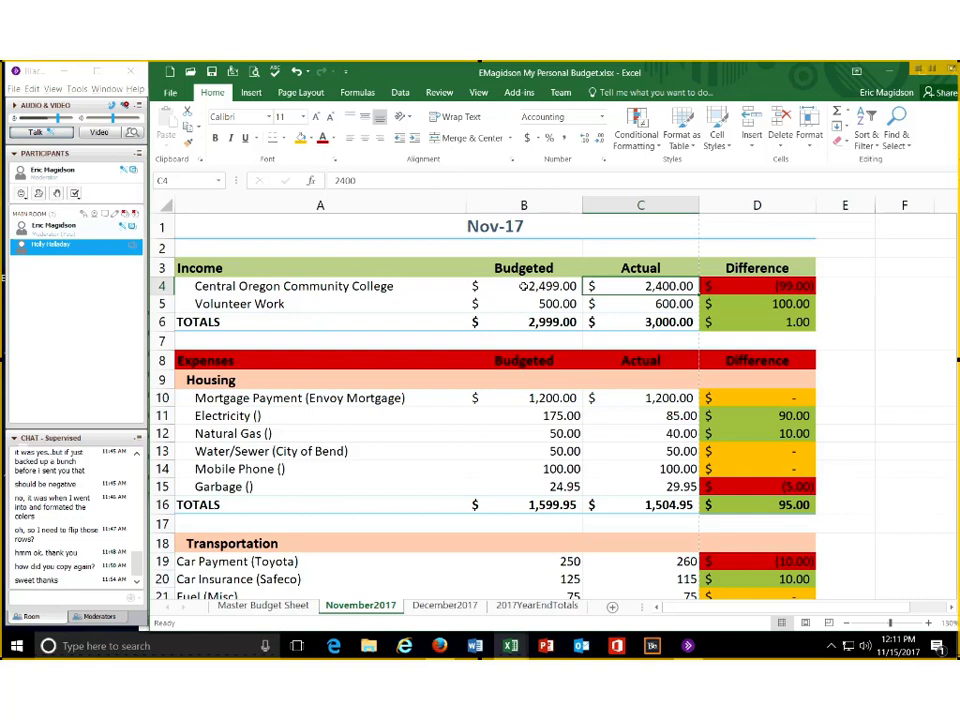
Link the Mortgage Payment's Budgeted cell B10 to B10 on the Master Budget Sheet and fill the formula down through Garbage, B15
click(544, 399)
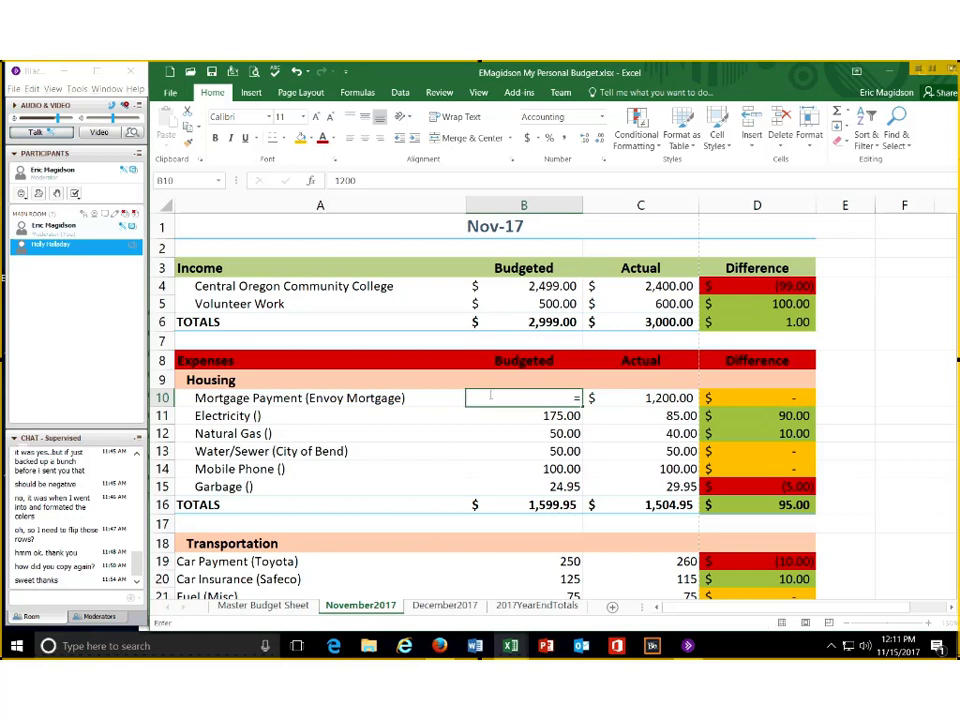
text(=)
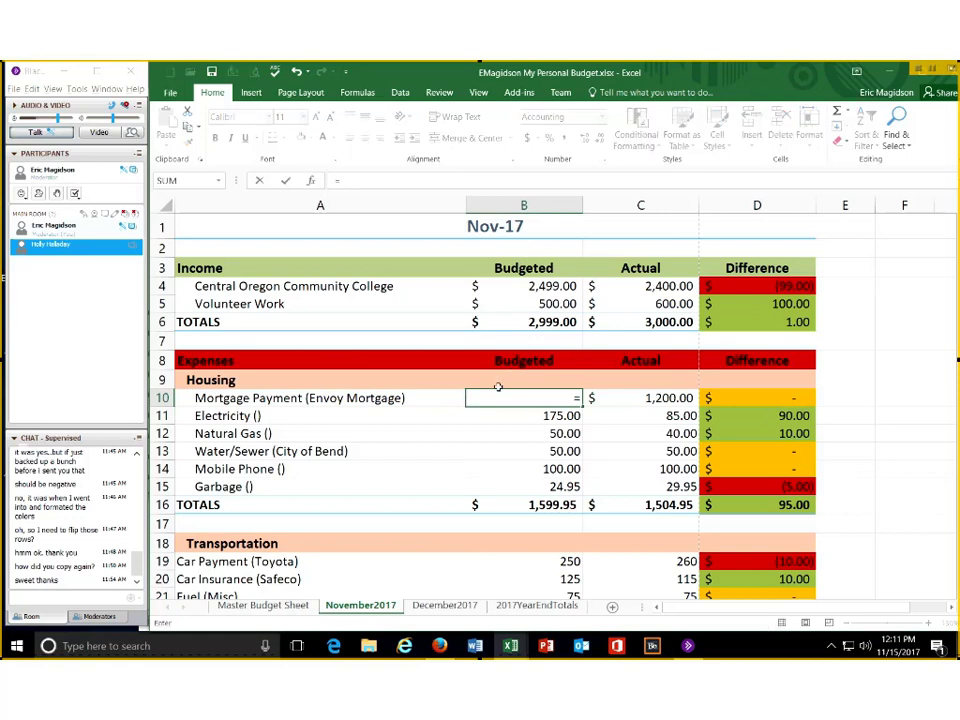
click(270, 606)
click(530, 398)
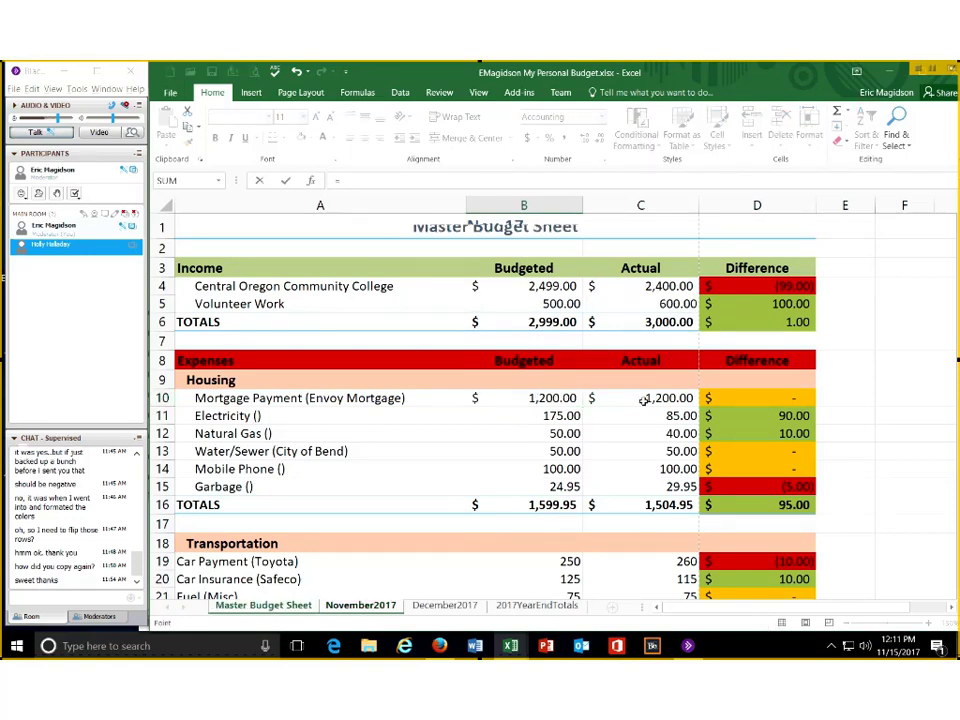
key(Return)
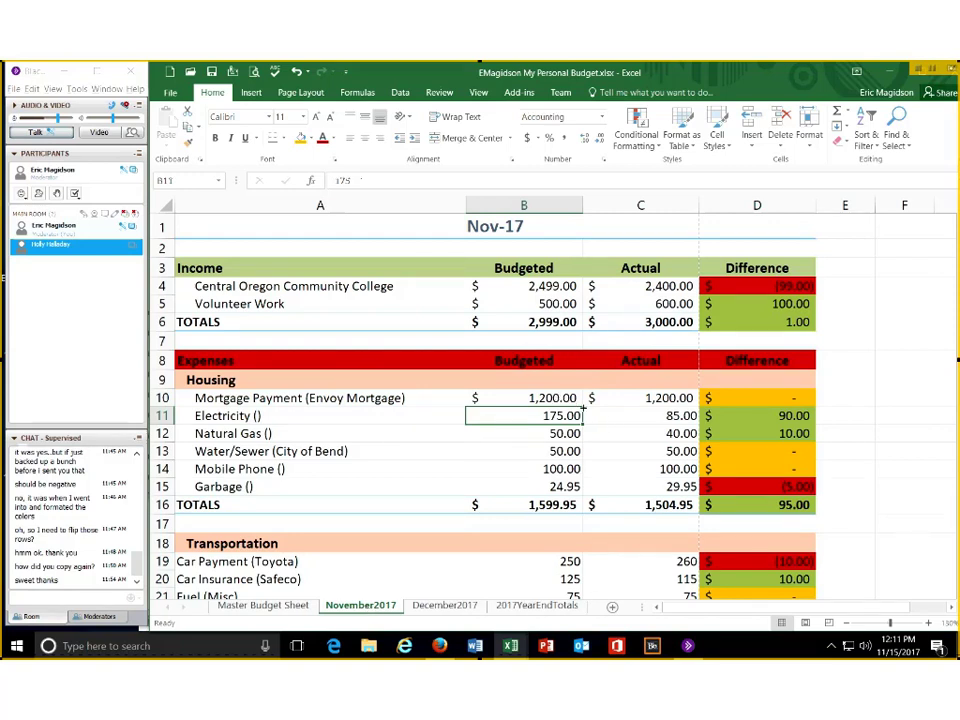
drag(540, 398, 520, 488)
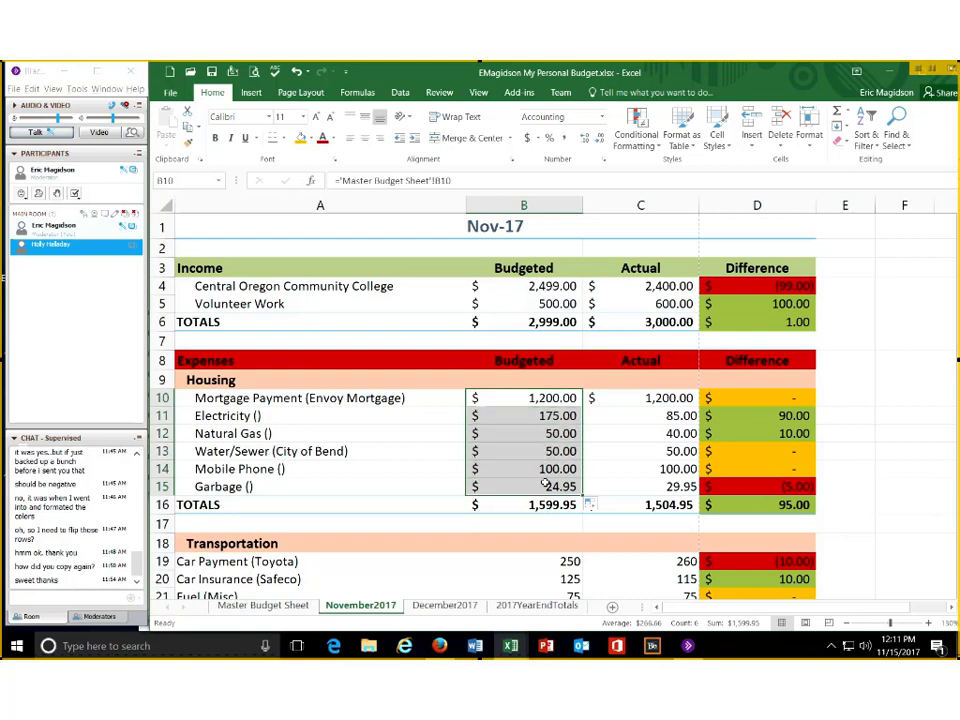
click(545, 486)
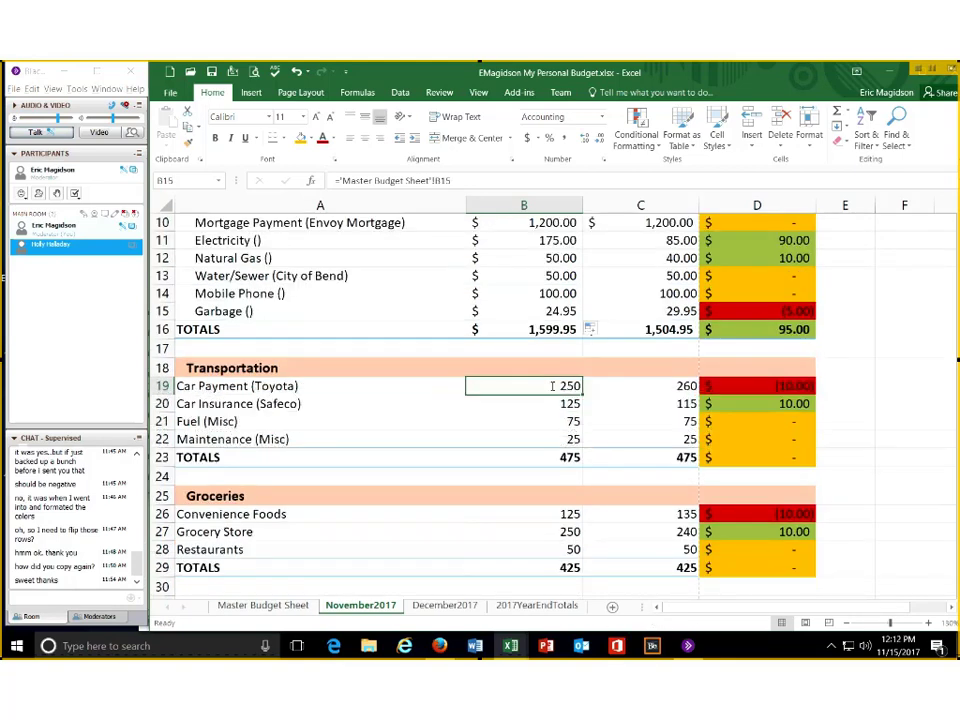
Link the Car Payment's Budgeted cell B19 to B19 on the Master Budget Sheet and fill the formula down through Maintenance, B22
text(=)
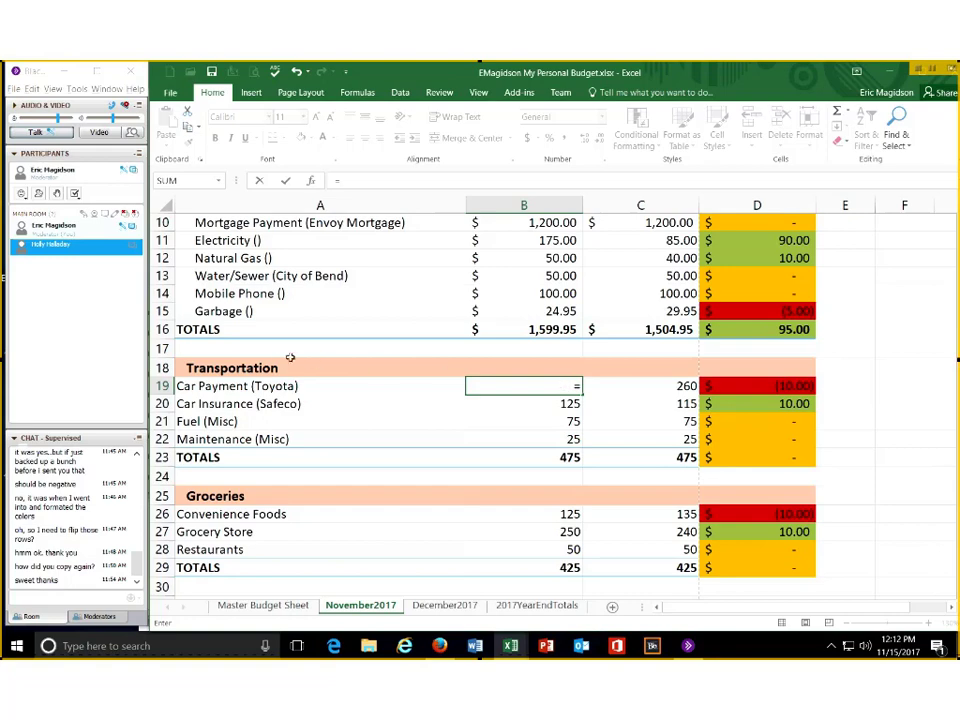
click(266, 605)
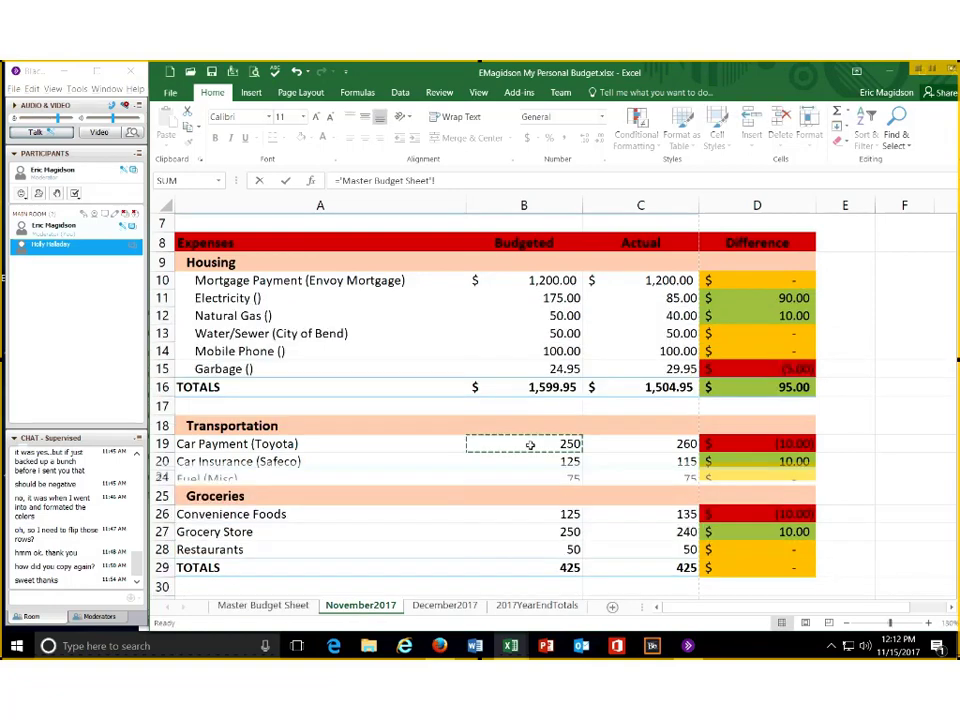
key(Escape)
key(Down)
scroll(561, 390, down, 1)
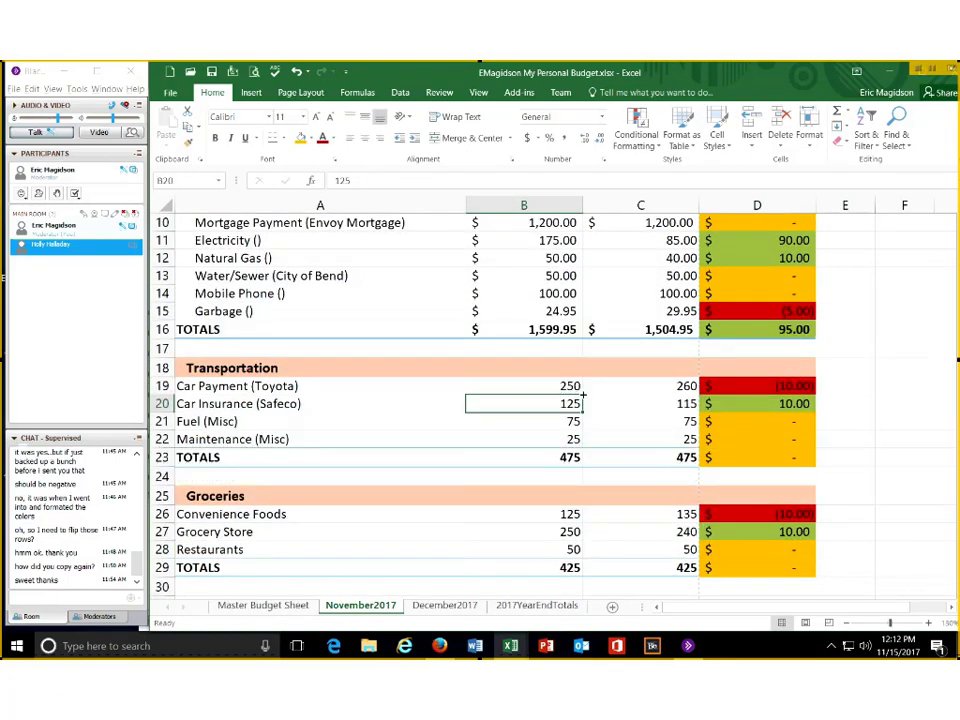
drag(572, 387, 578, 443)
Link the Convenience Foods Budgeted cell B26 to B26 on the Master Budget Sheet and fill the formula down through Restaurants, B28
scroll(561, 408, down, 2)
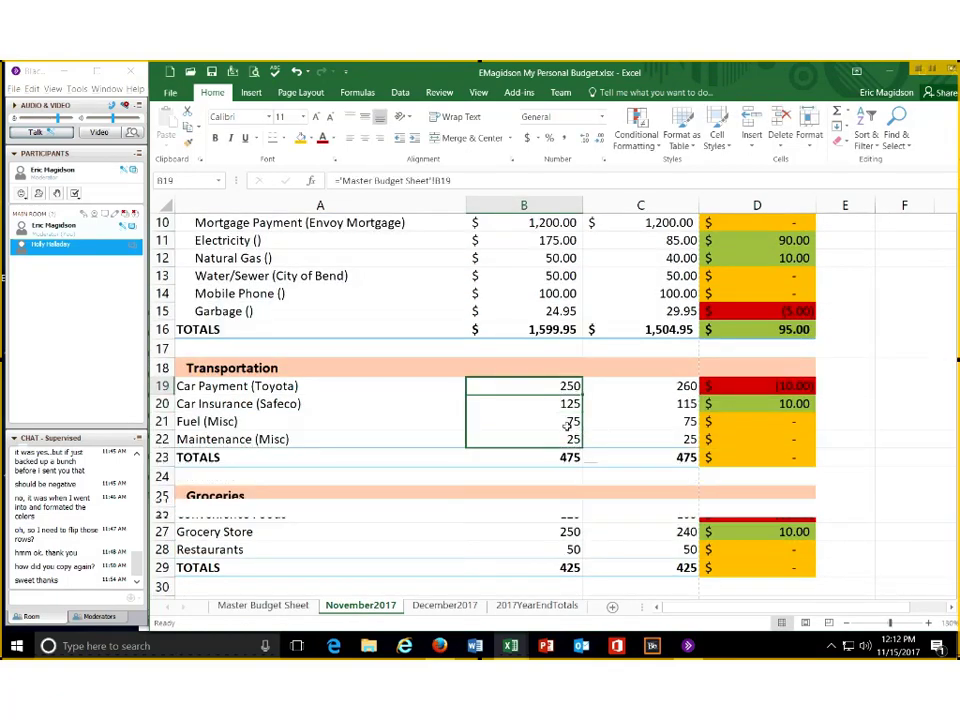
click(561, 408)
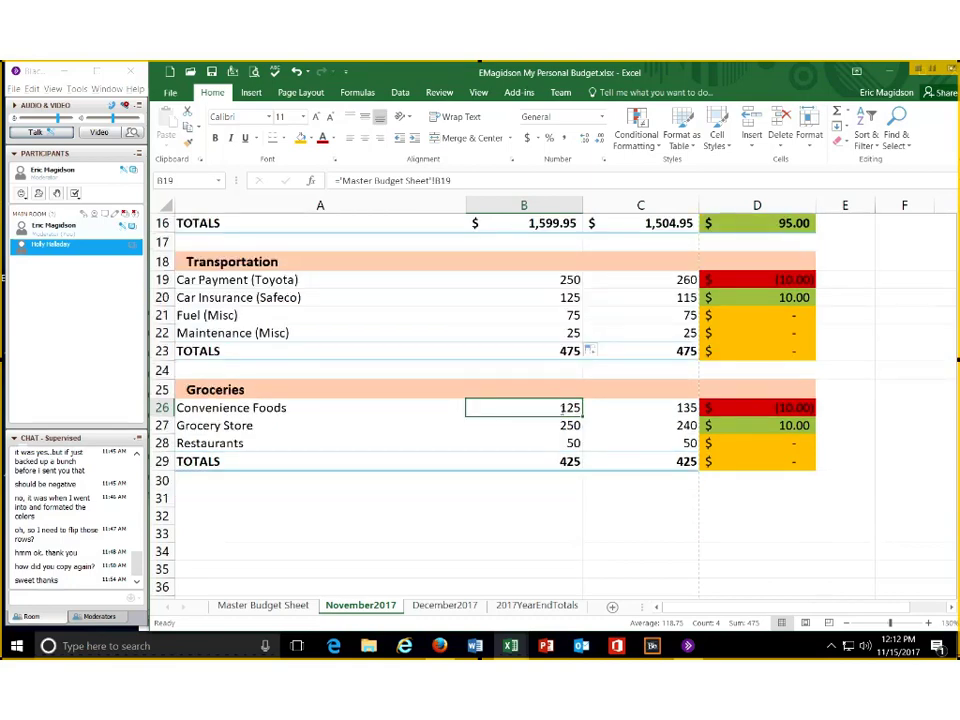
text(=)
click(270, 604)
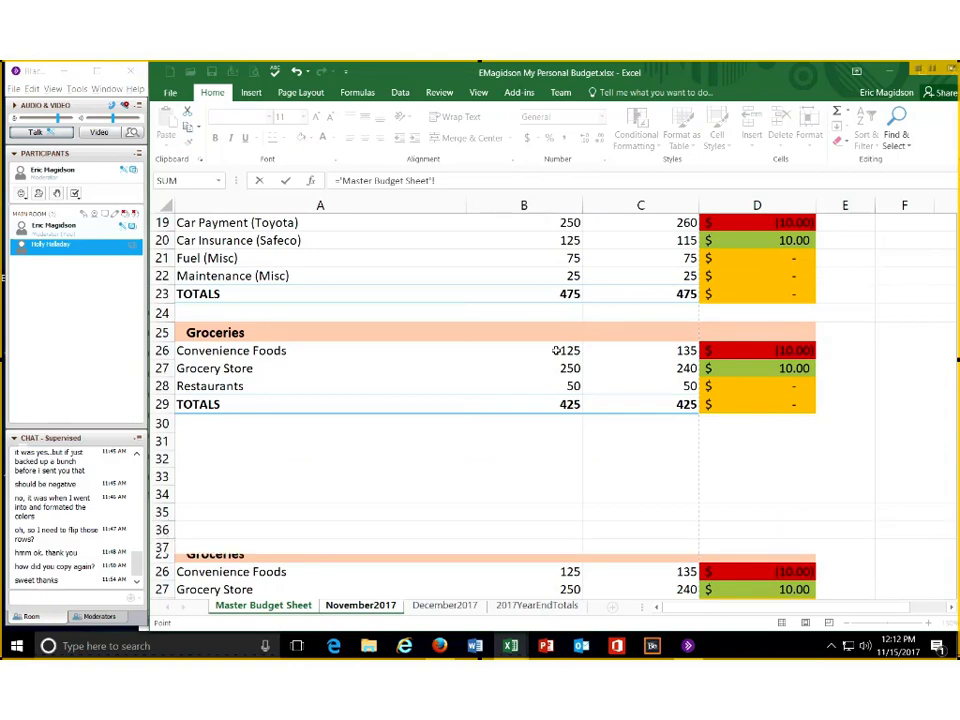
click(556, 350)
key(Return)
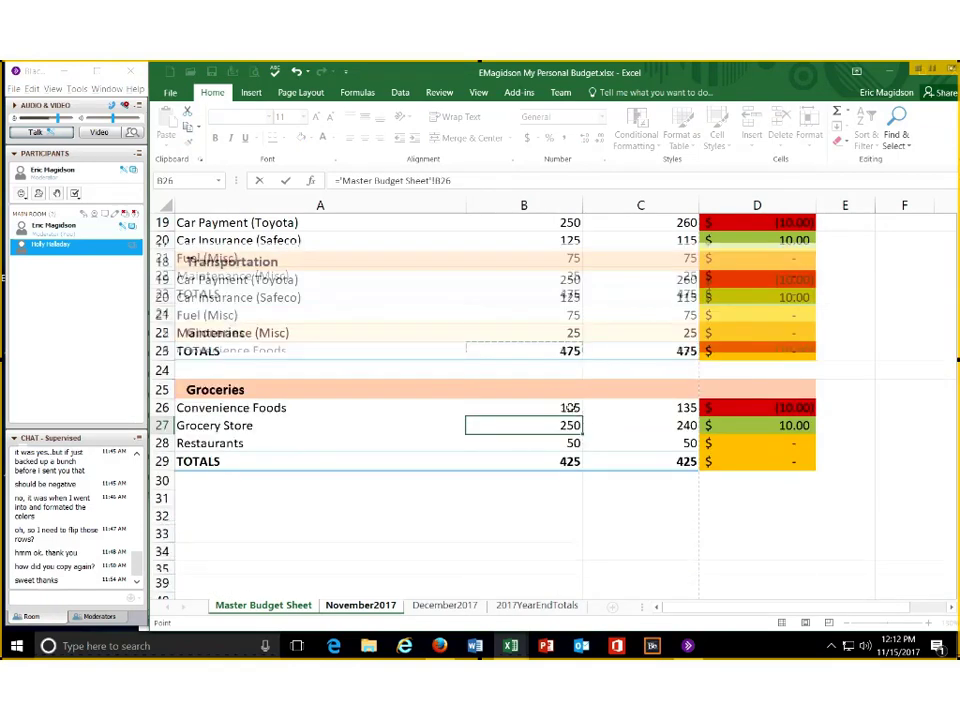
key(Up)
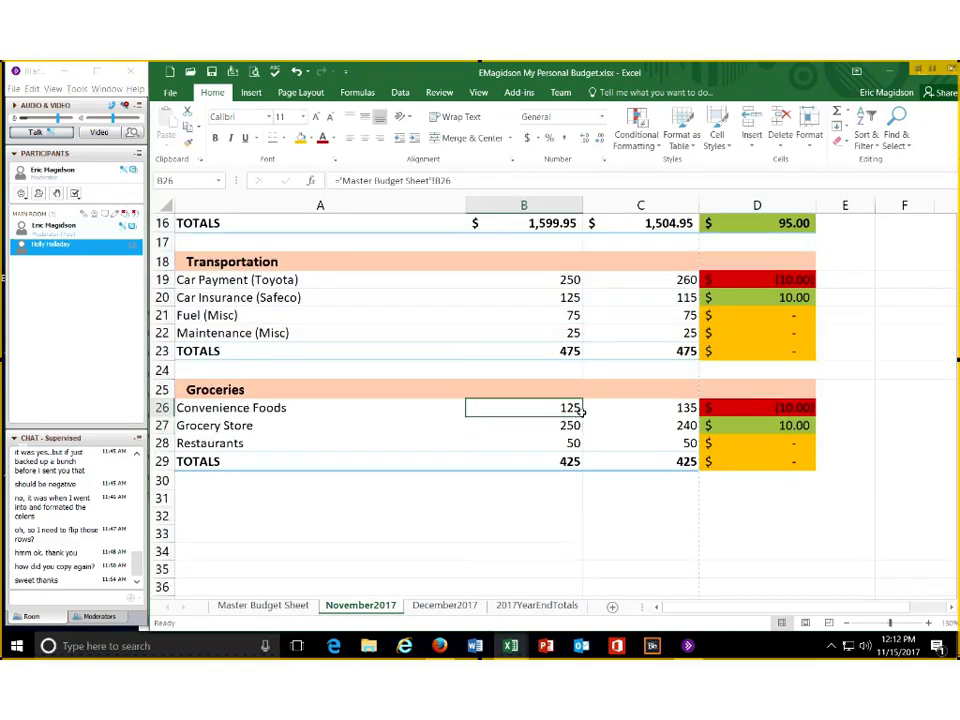
drag(583, 416, 581, 446)
click(606, 522)
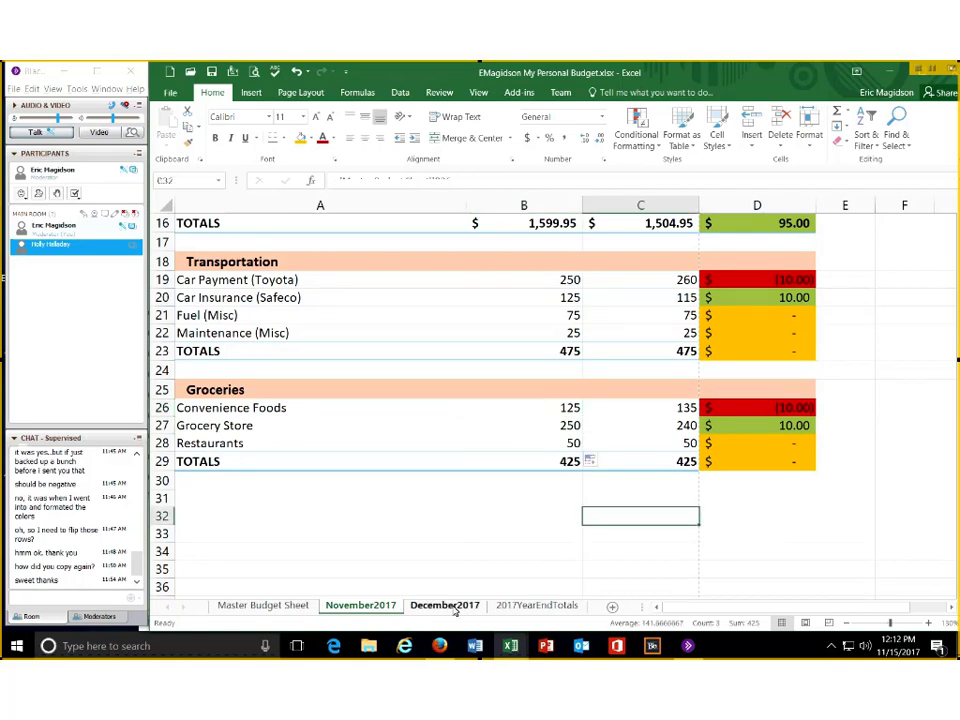
On the December2017 sheet, link Budgeted income cell B4 to November2017!B4 and fill the formula down to Volunteer Work, B5
click(450, 606)
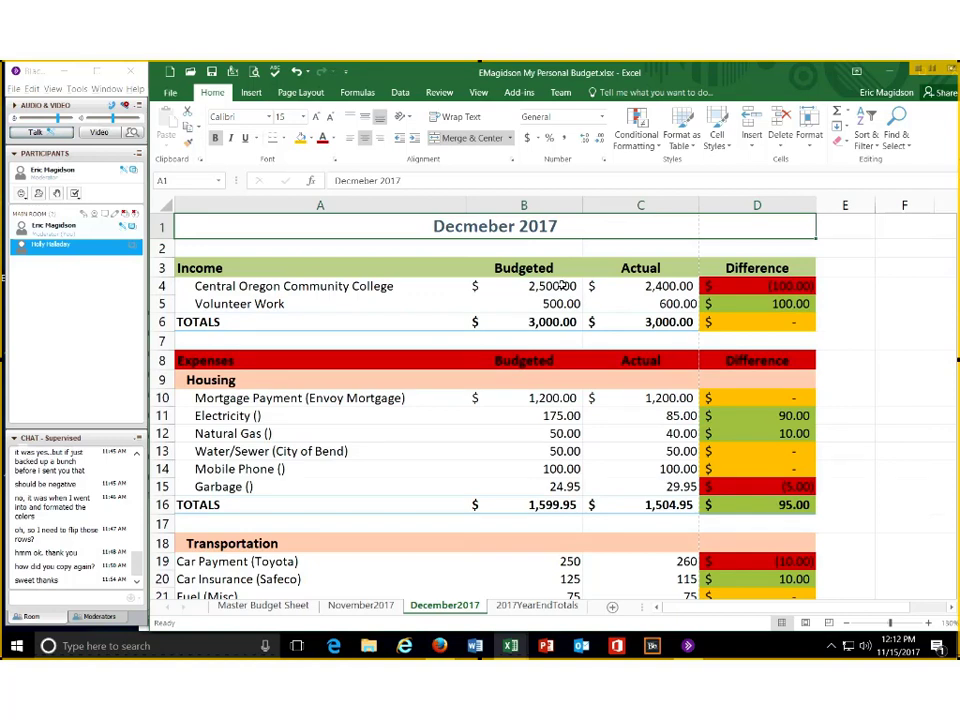
click(563, 286)
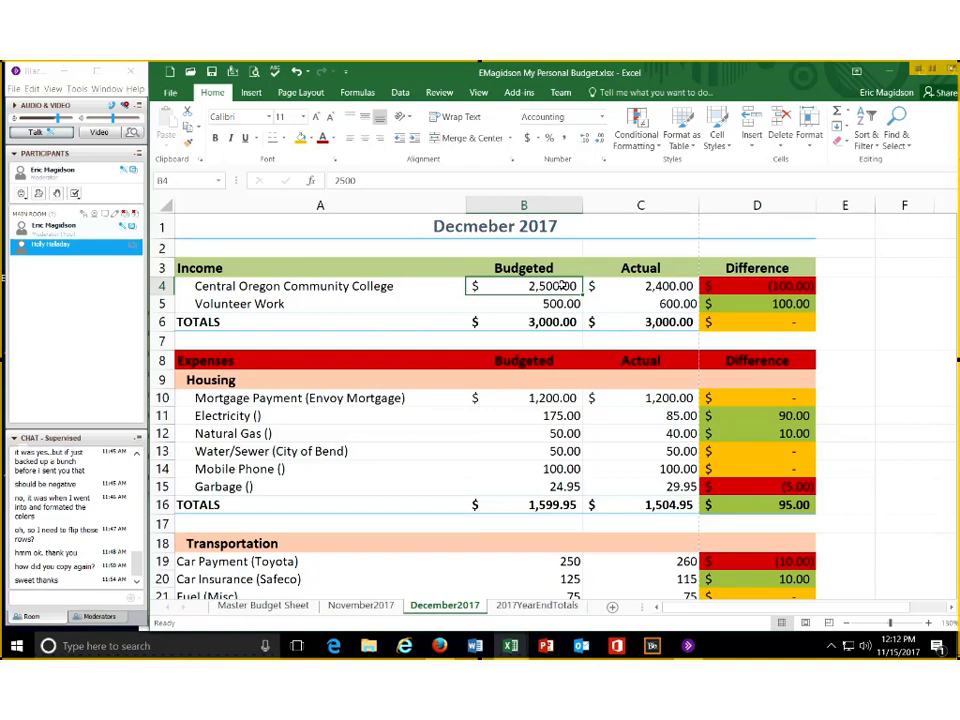
double_click(563, 285)
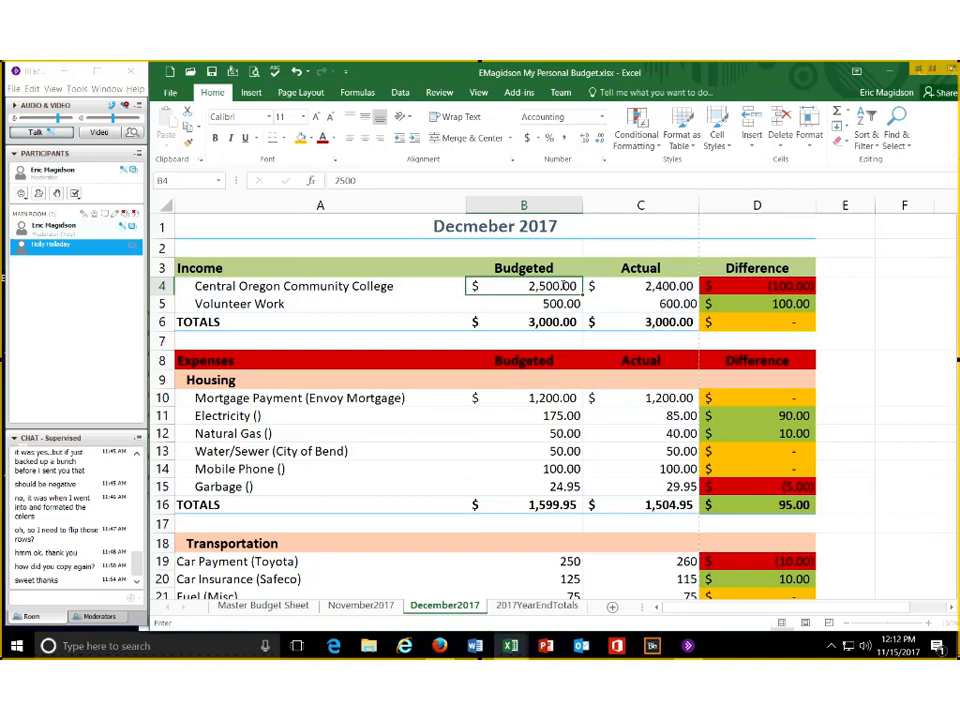
text(=)
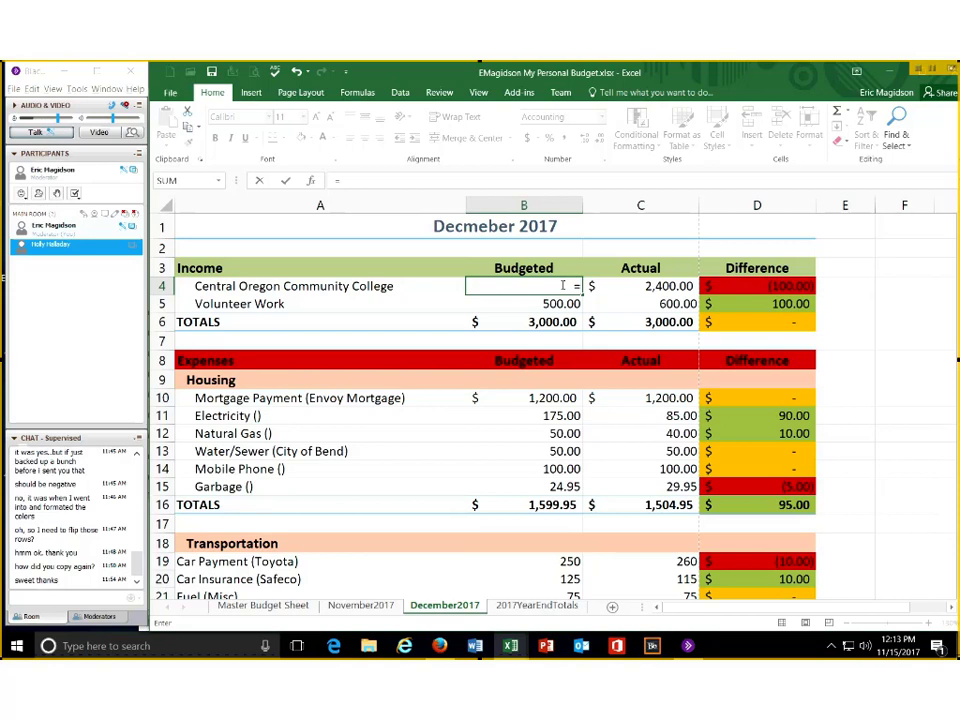
click(371, 607)
click(543, 286)
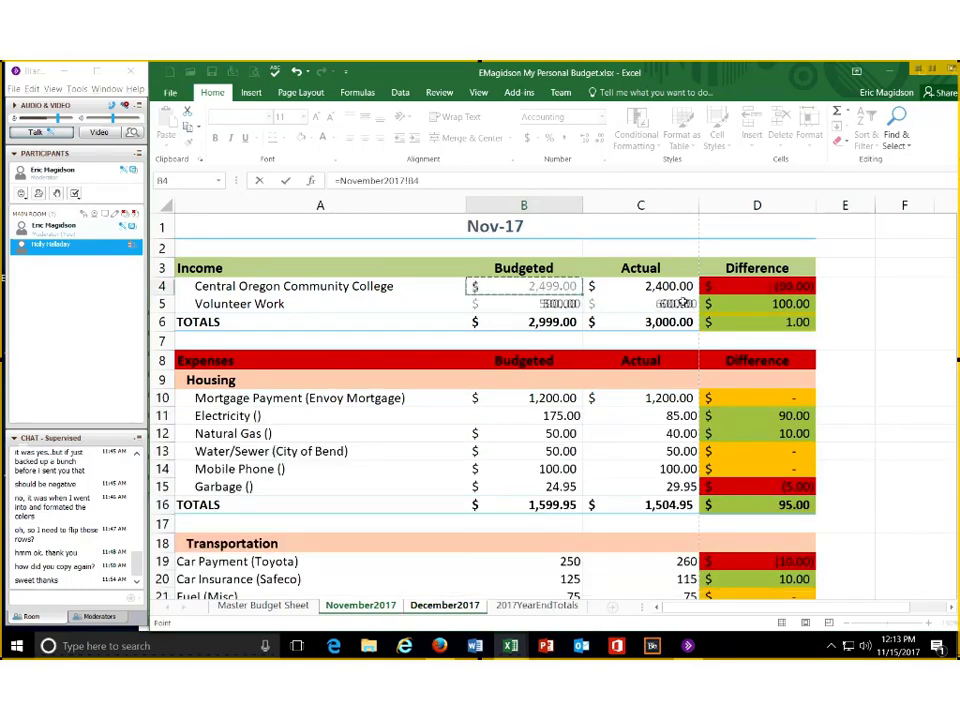
key(Return)
click(577, 289)
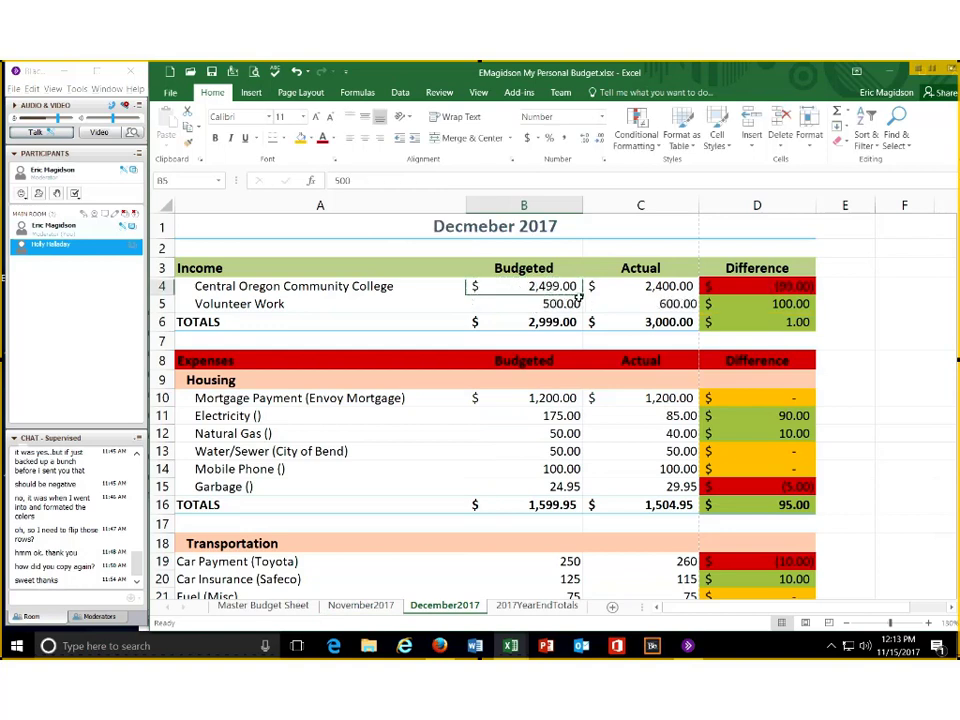
drag(577, 313, 572, 306)
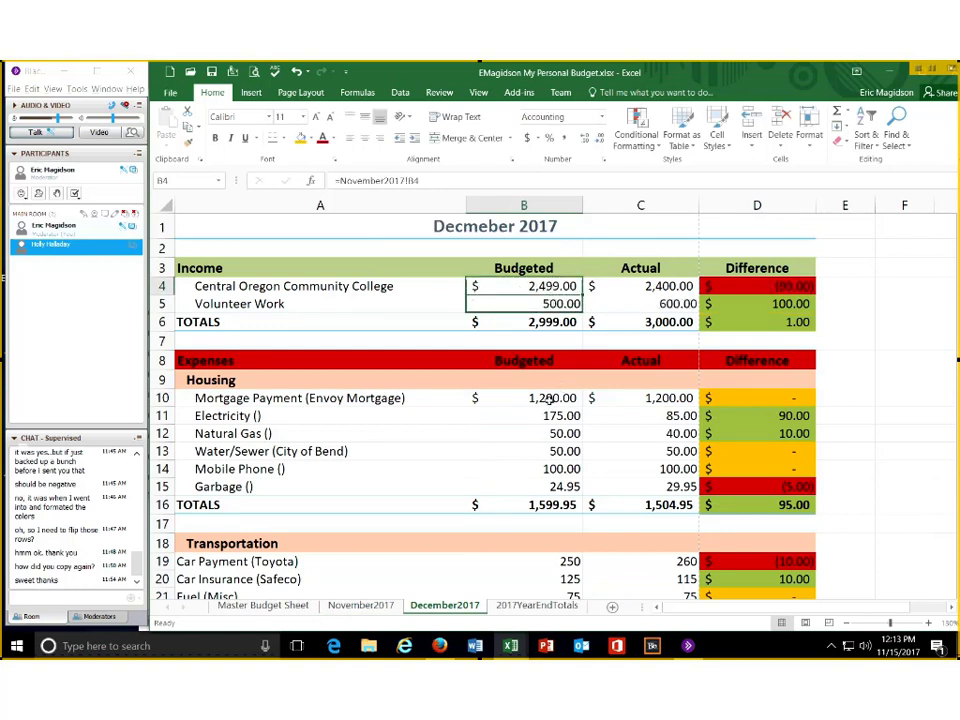
Link December's Budgeted Mortgage Payment cell B10 to November2017!B10, fill the formula down through B15, and check the reference in B15
click(548, 400)
text(=)
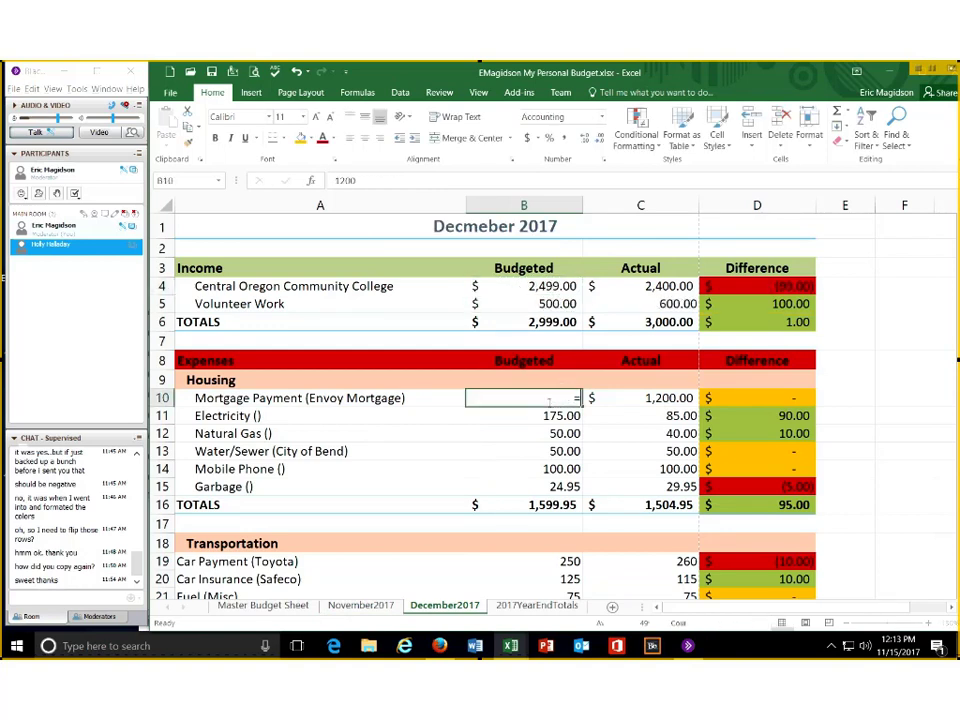
click(365, 605)
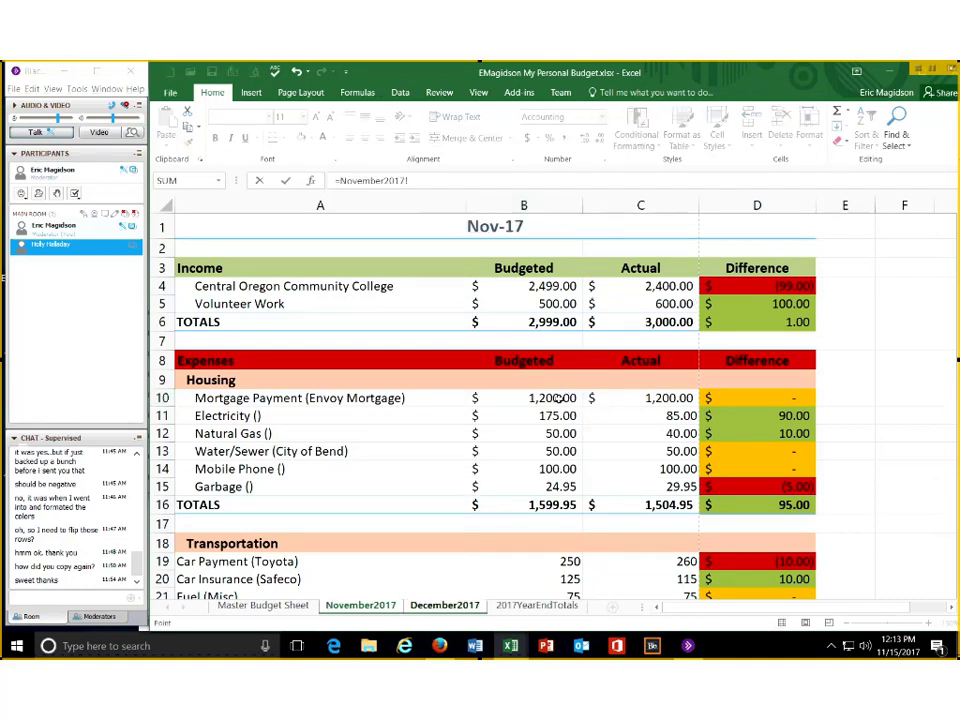
click(560, 398)
key(Return)
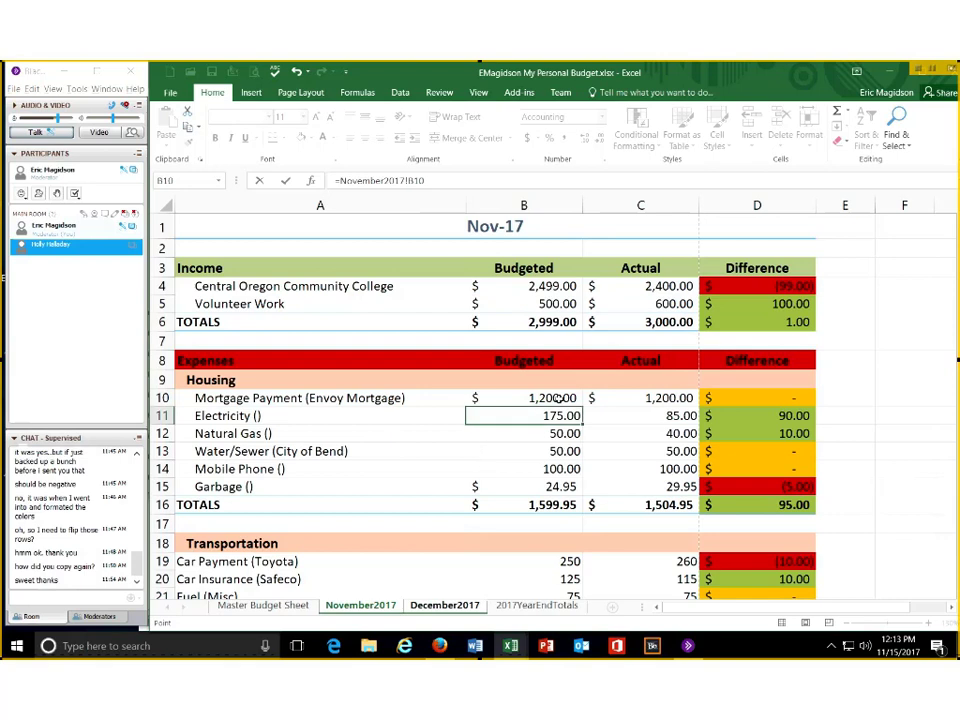
click(565, 398)
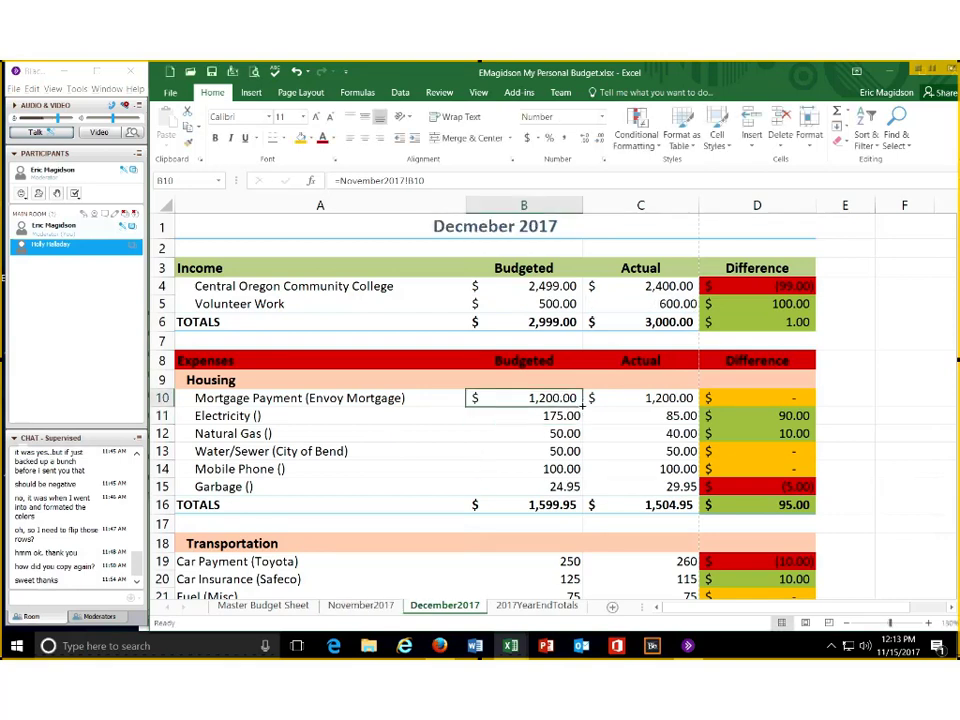
drag(584, 406, 562, 487)
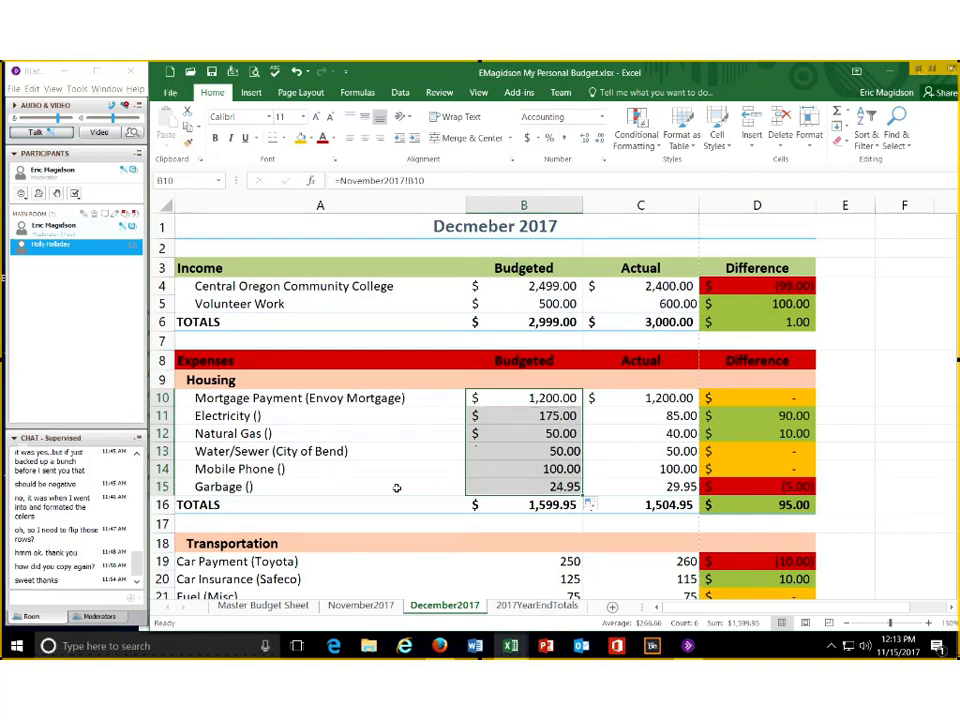
click(500, 487)
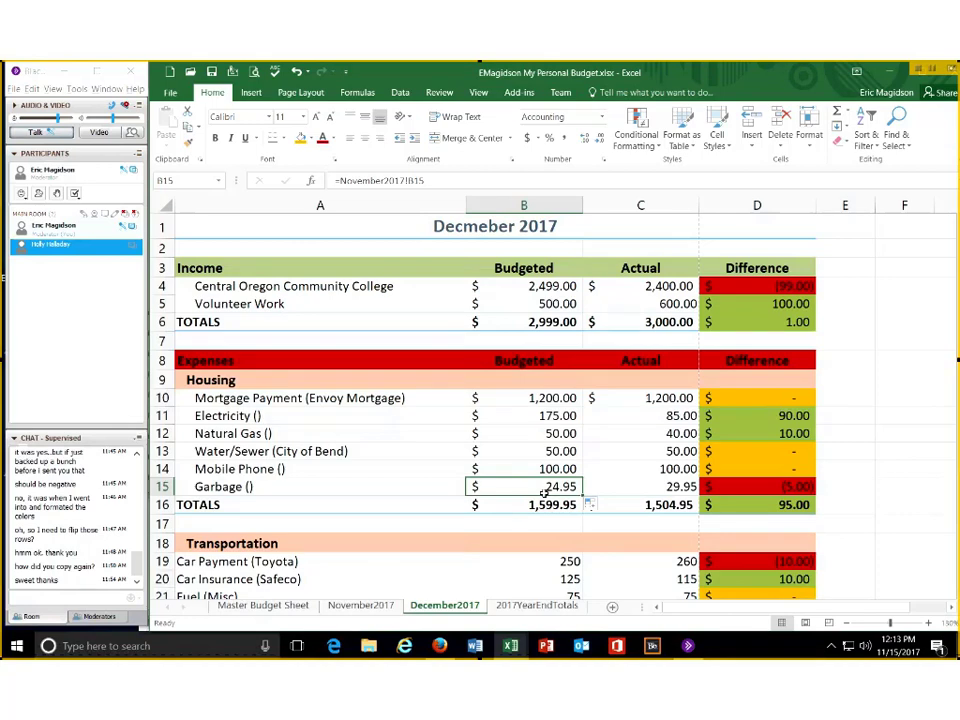
Link December's Budgeted Car Payment cell B19 to November2017!B19 and fill the formula down through Maintenance, B22
scroll(545, 492, down, 2)
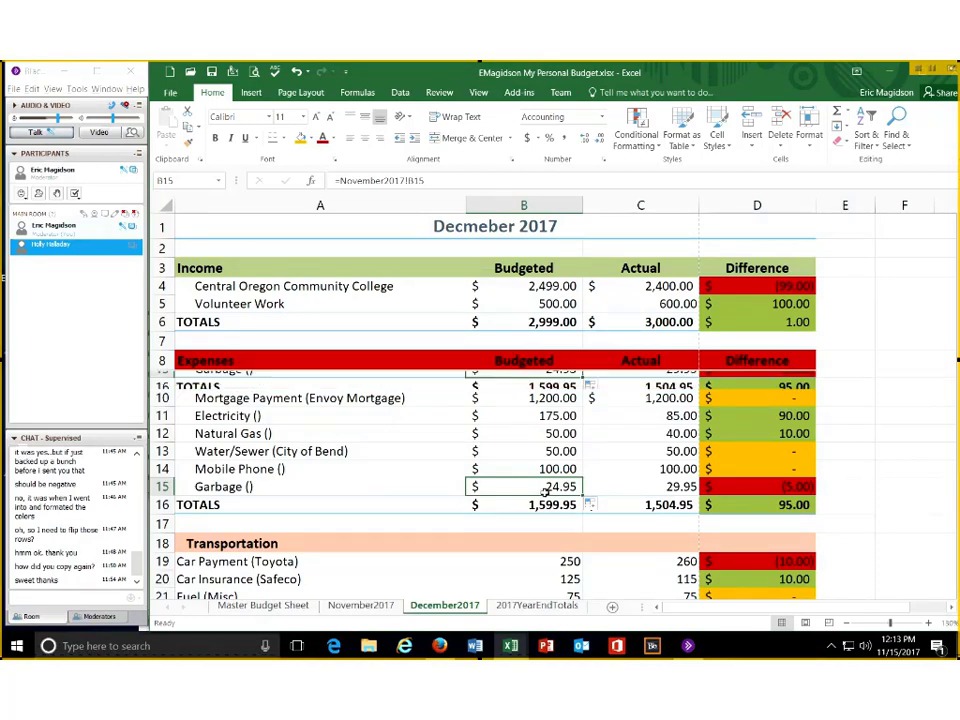
click(543, 443)
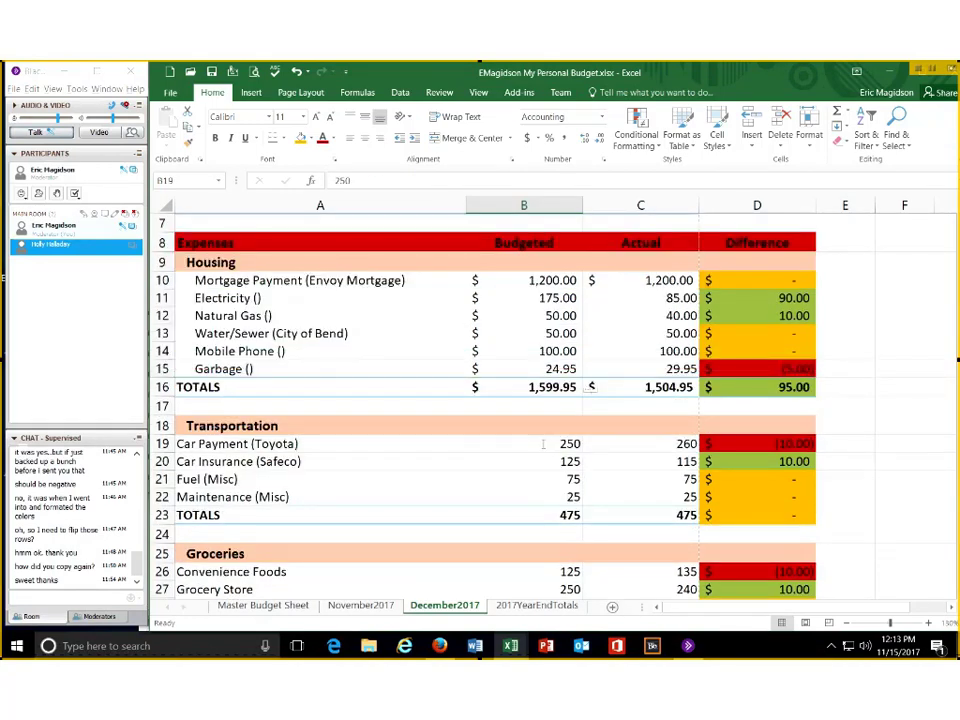
text(=)
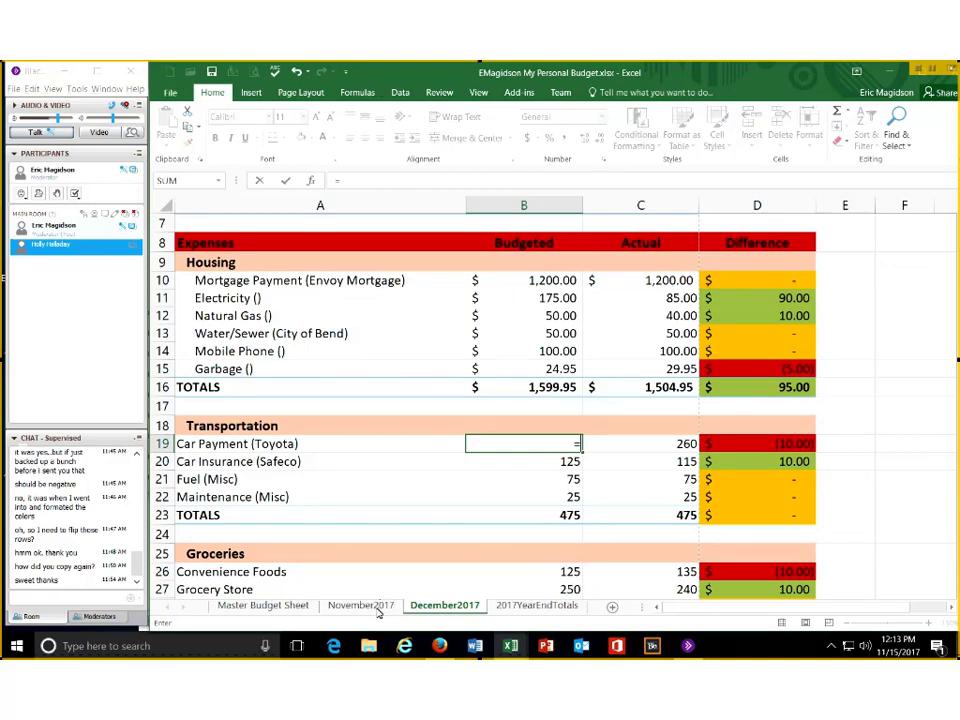
click(376, 607)
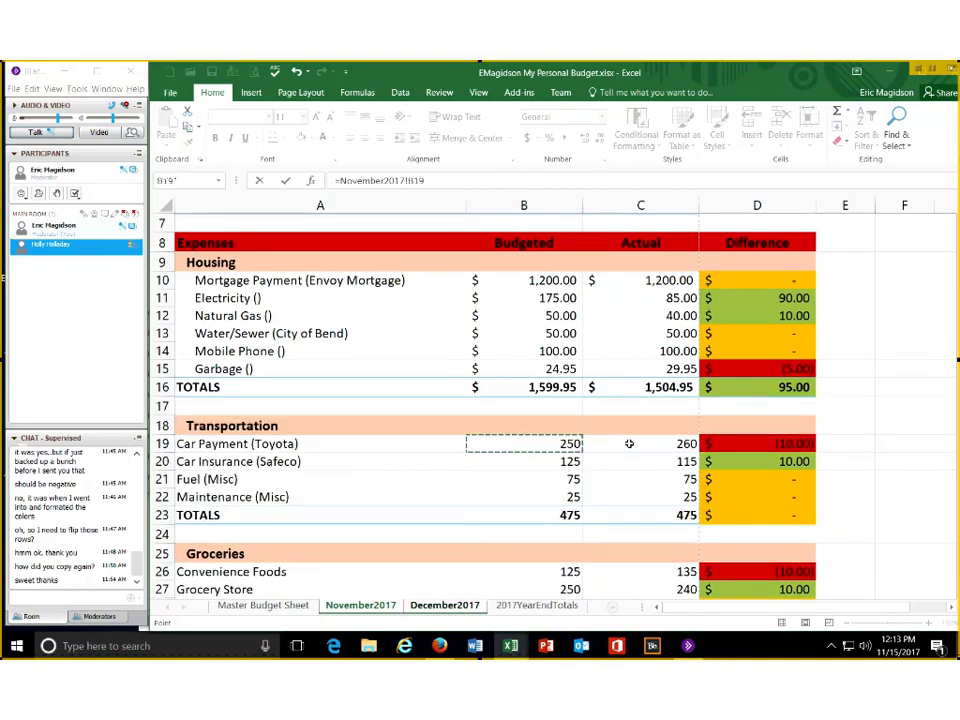
key(Return)
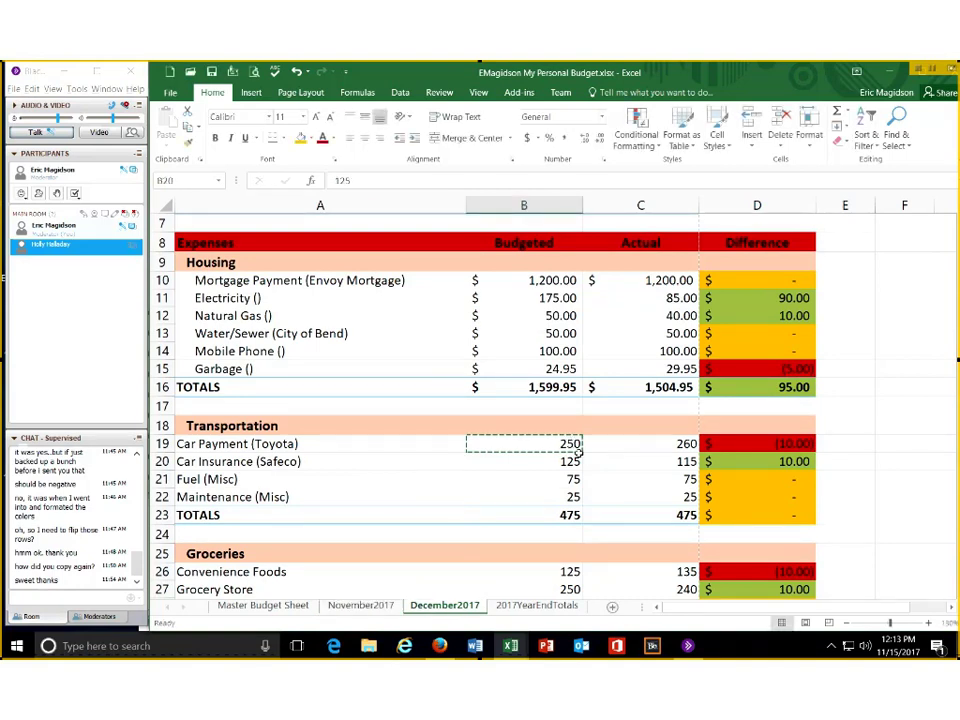
drag(565, 443, 574, 497)
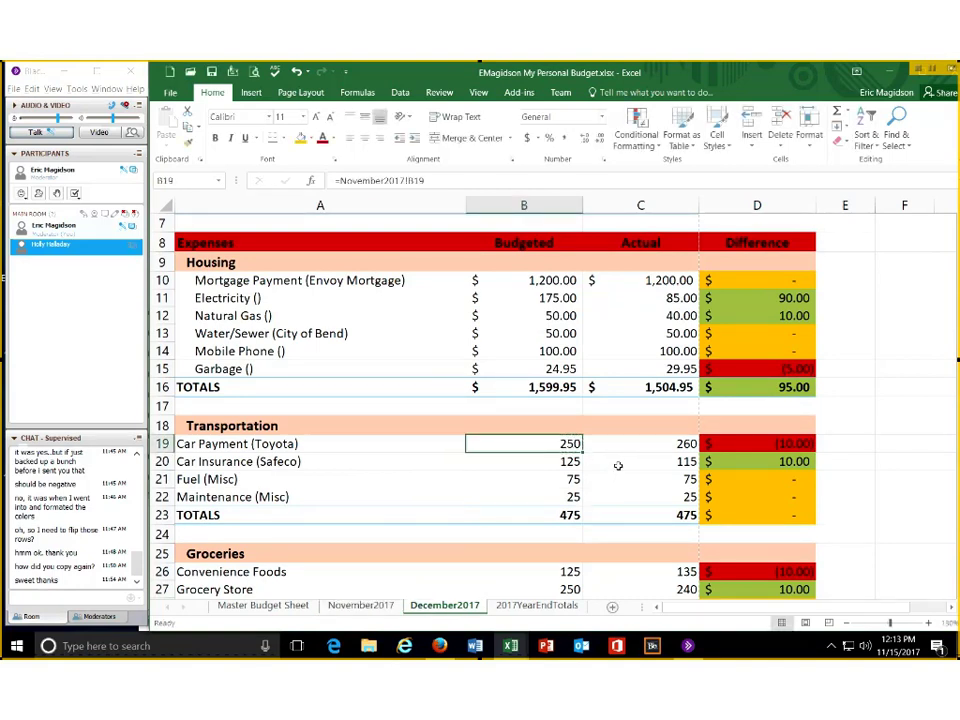
Link December's Budgeted Convenience Foods cell B26 to November2017!B26, fill it down through Restaurants, B28, and return to the Actual income cell C4
scroll(580, 440, down, 3)
click(541, 407)
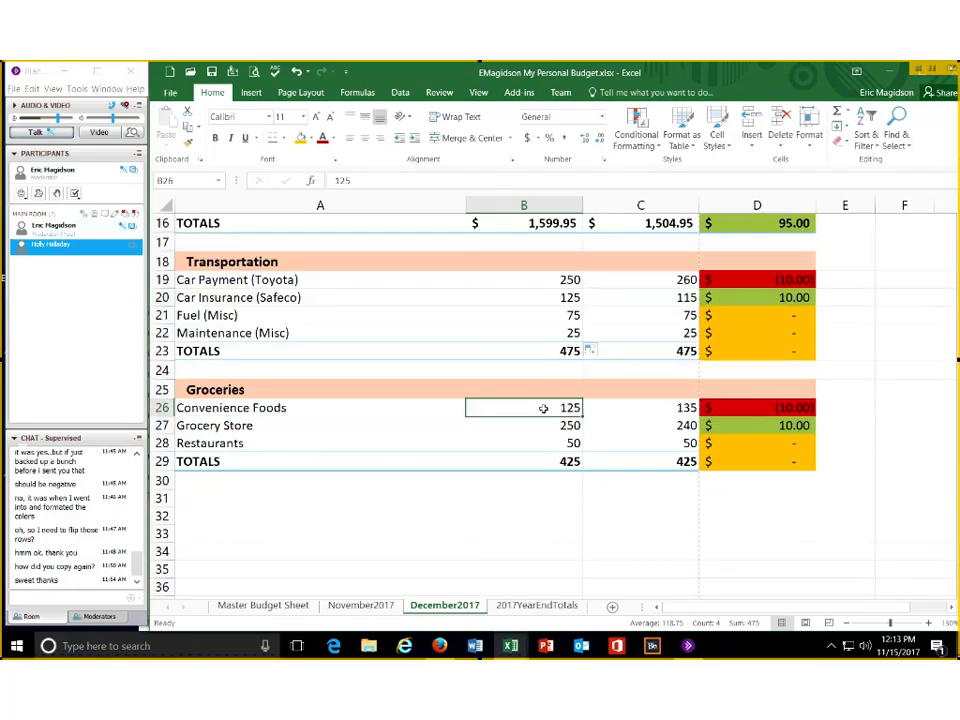
double_click(544, 408)
text(=)
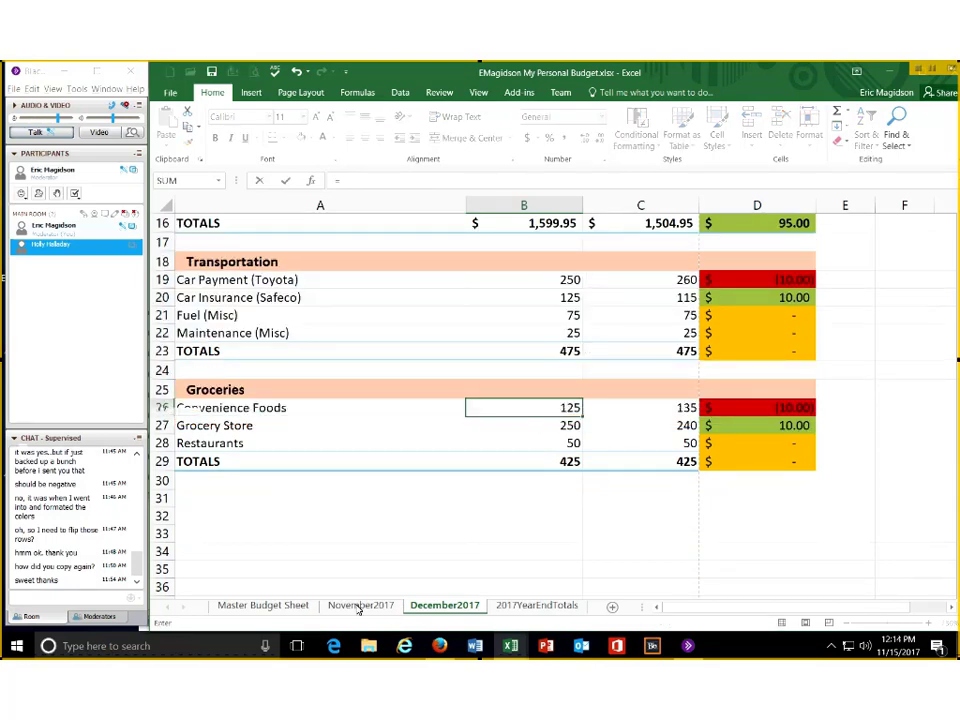
click(360, 606)
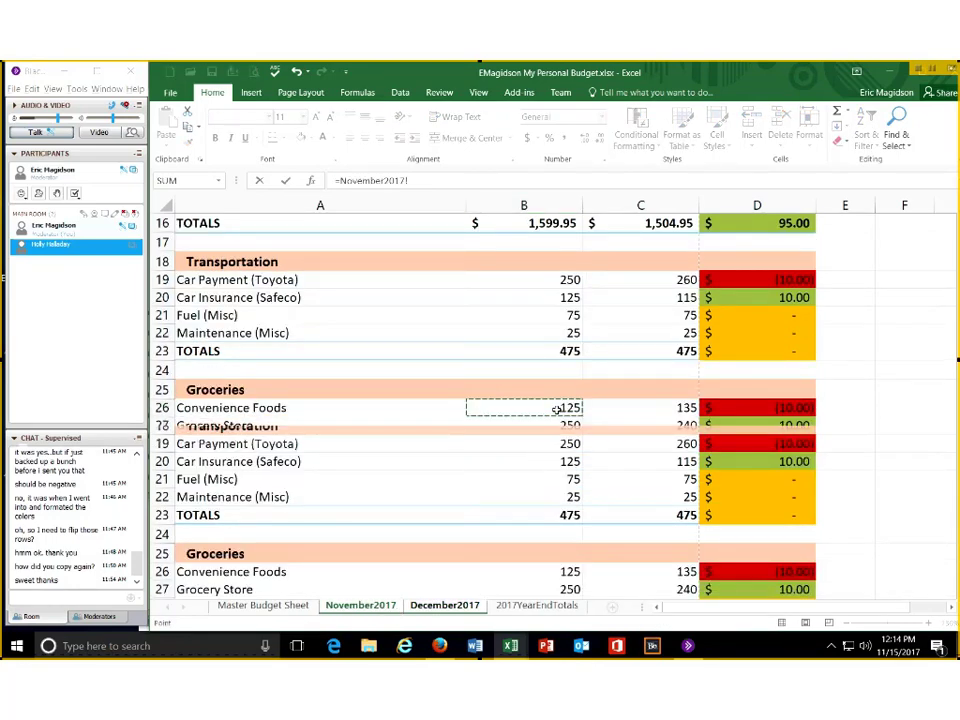
click(557, 408)
key(Return)
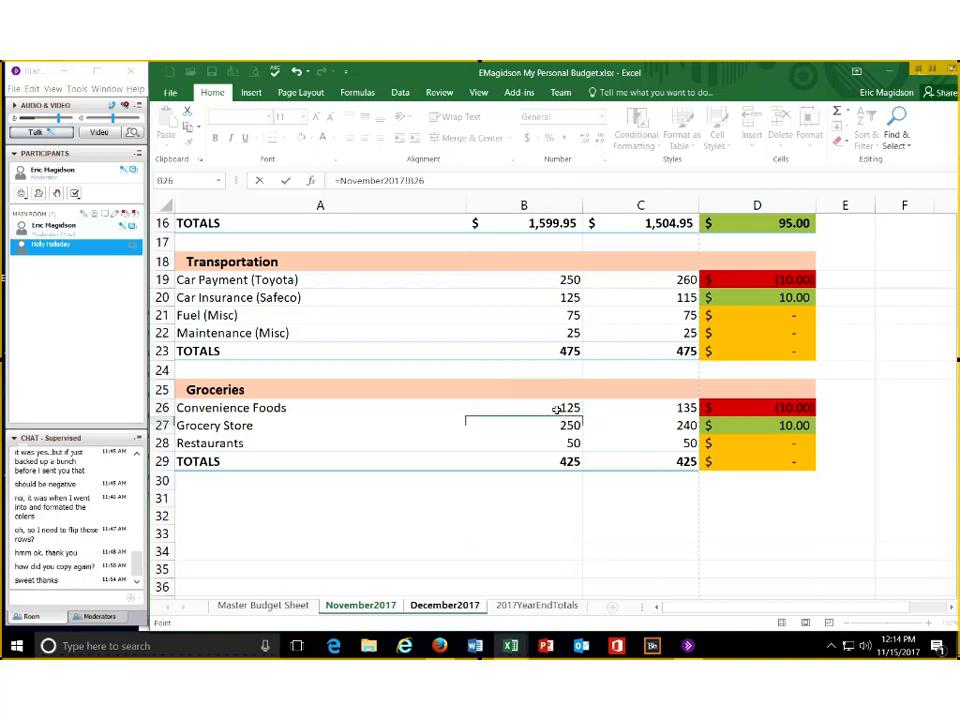
drag(572, 409, 570, 444)
scroll(825, 474, up, 5)
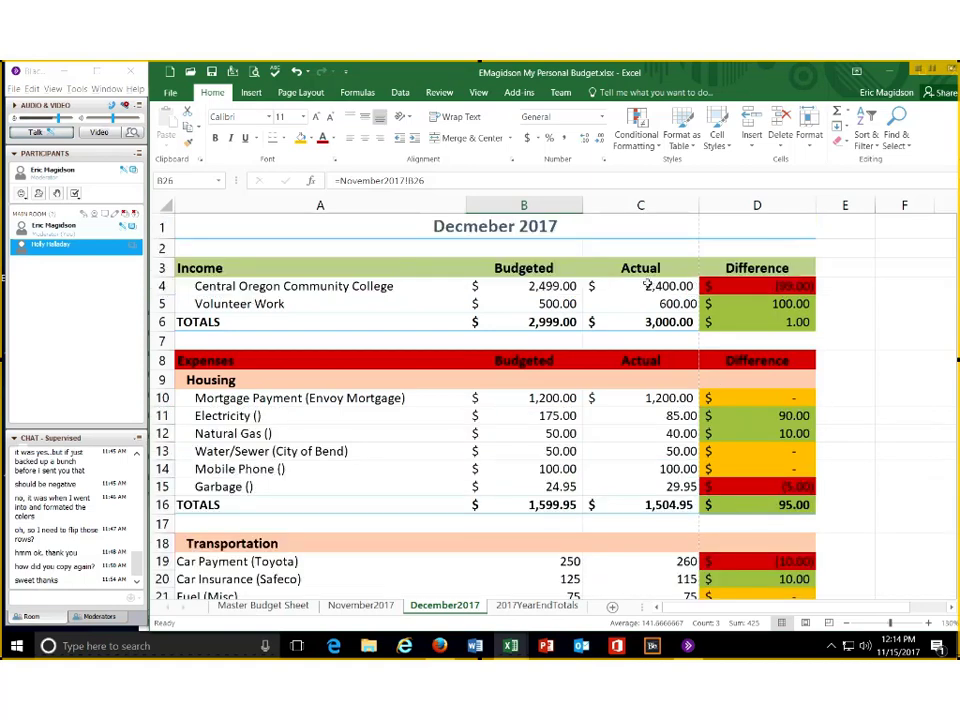
click(647, 286)
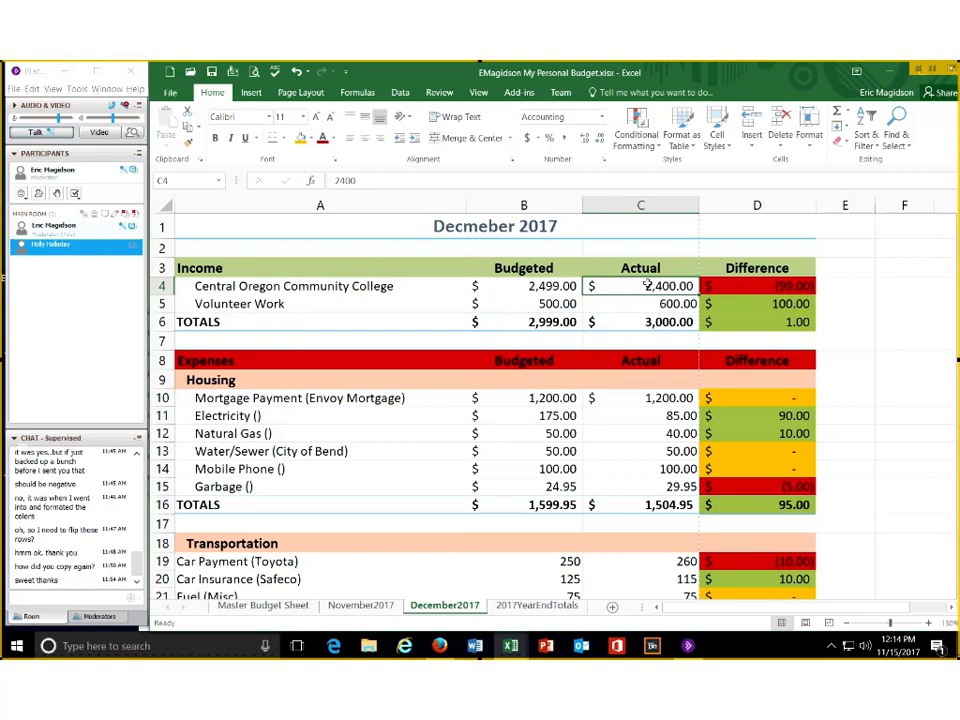
On the 2017YearEndTotals sheet, set Budgeted income cell B4 to the formula =November2017!B4+December2017!B4
click(524, 607)
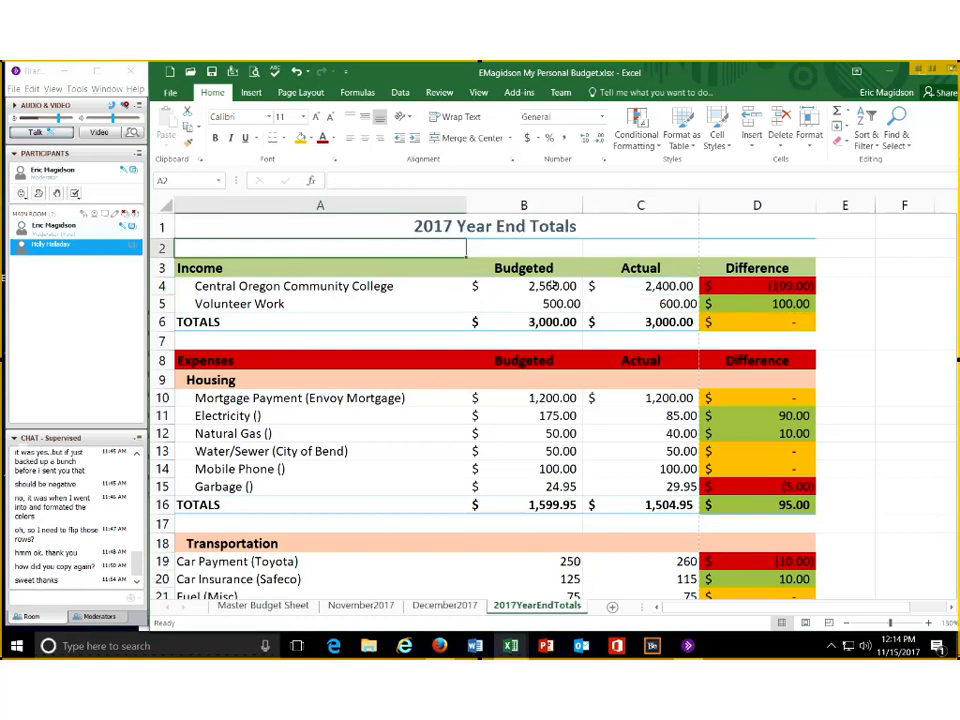
click(552, 288)
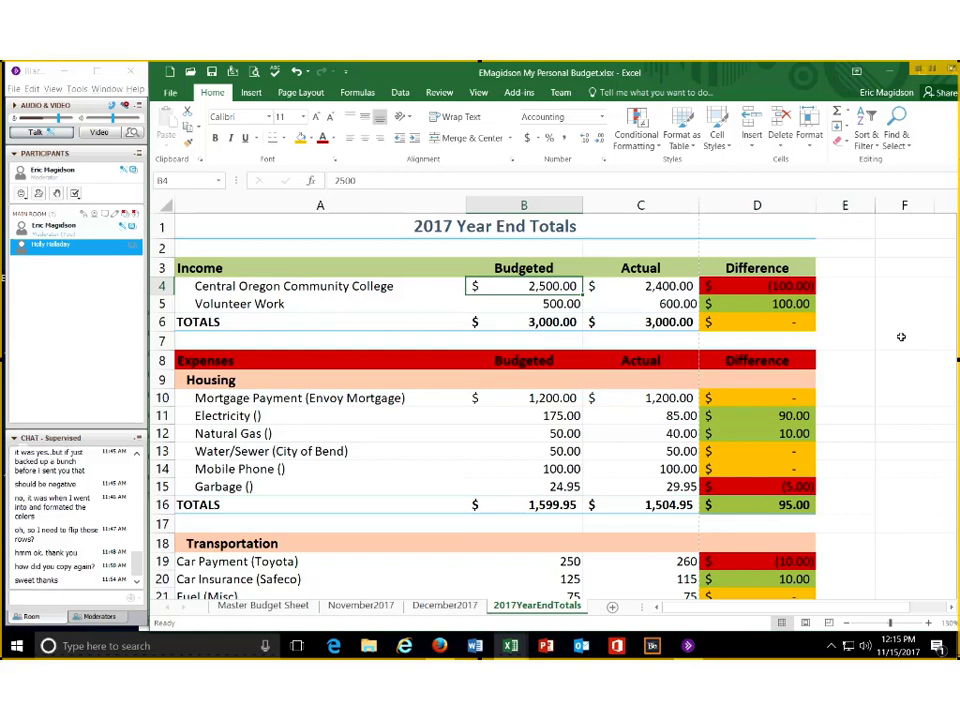
double_click(544, 285)
text(=)
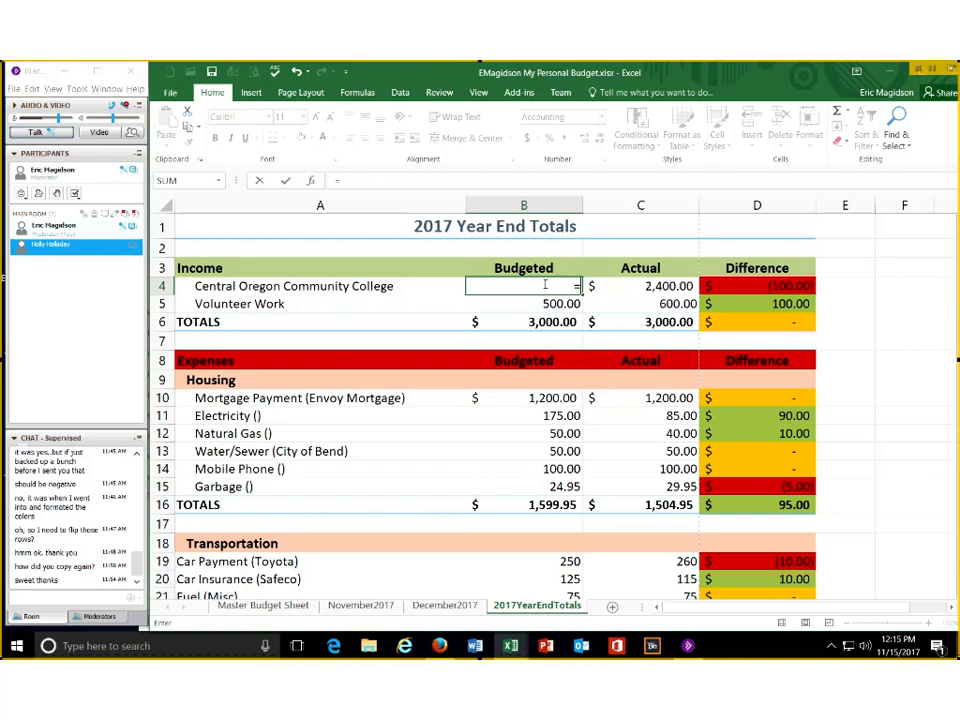
click(350, 606)
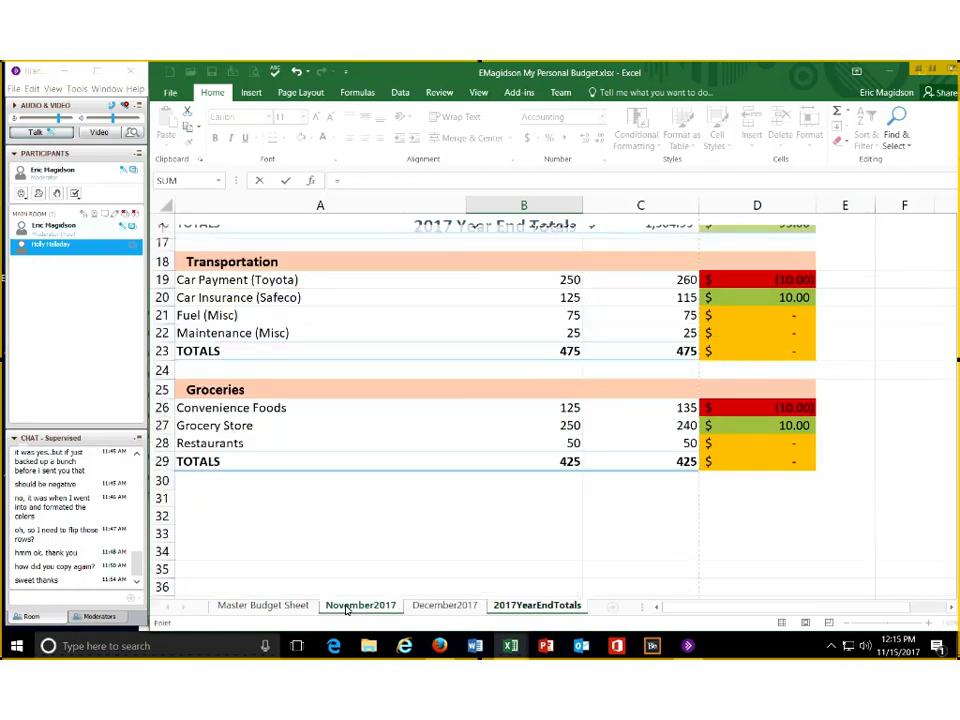
scroll(605, 322, up, 5)
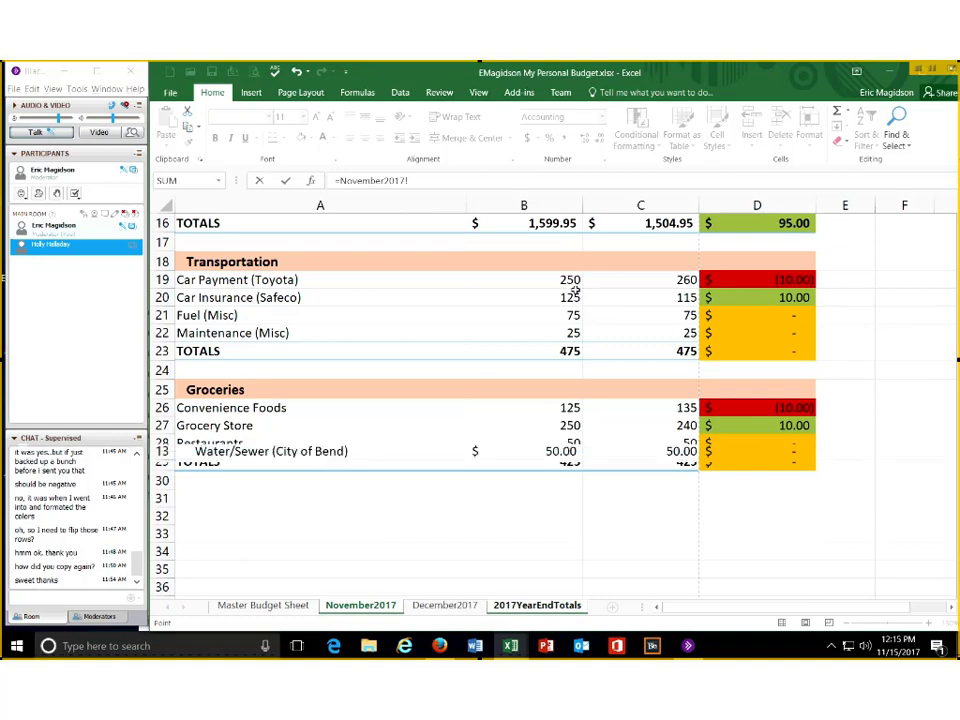
click(520, 287)
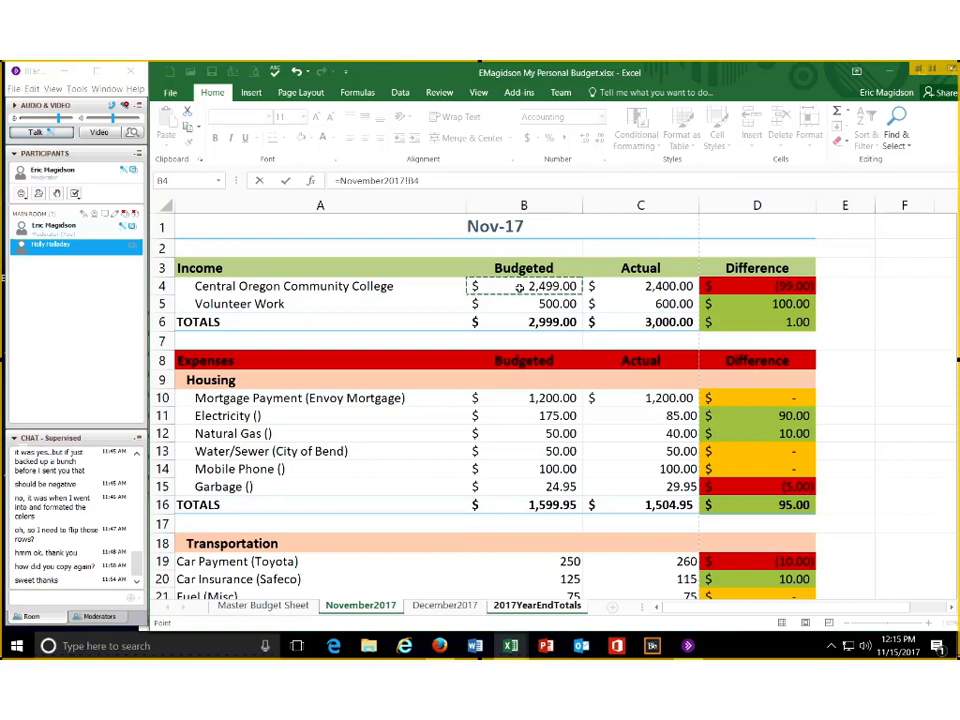
text(+)
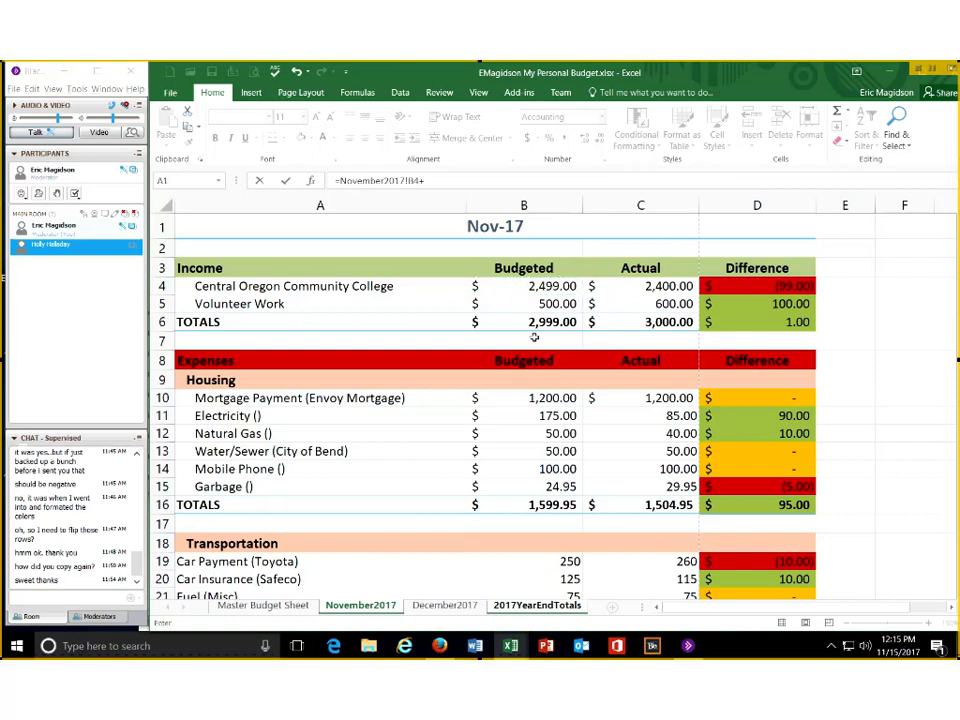
click(445, 606)
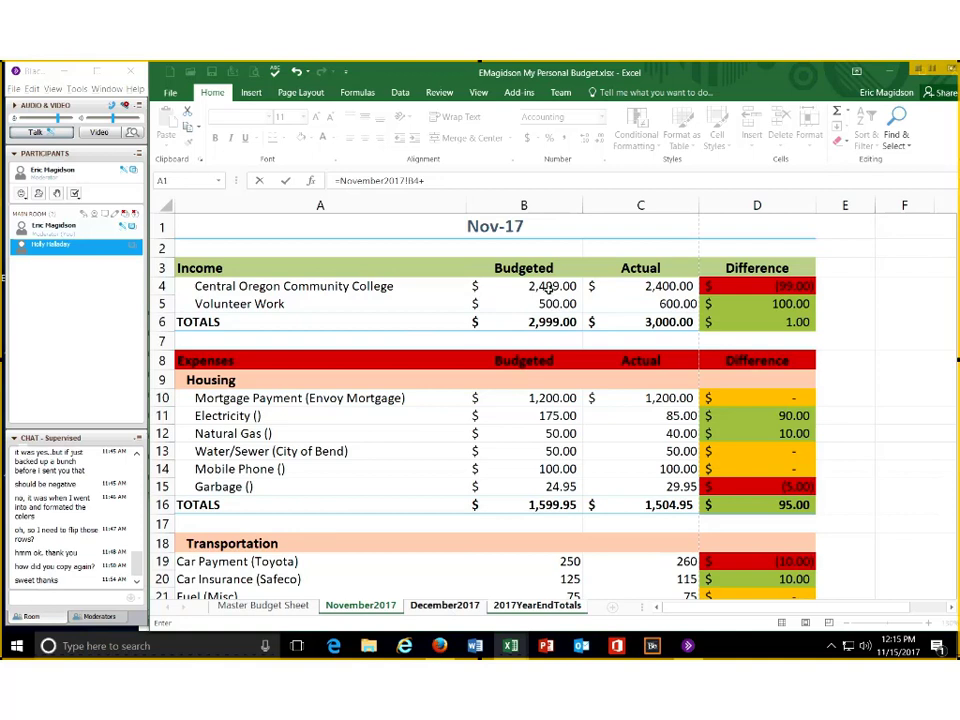
click(548, 287)
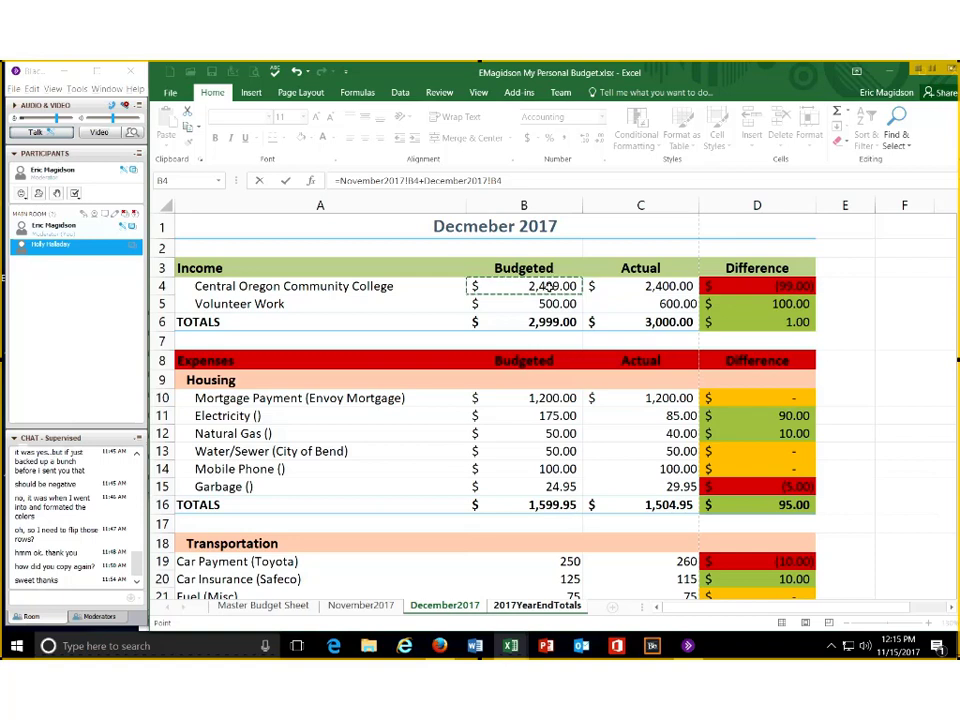
key(Return)
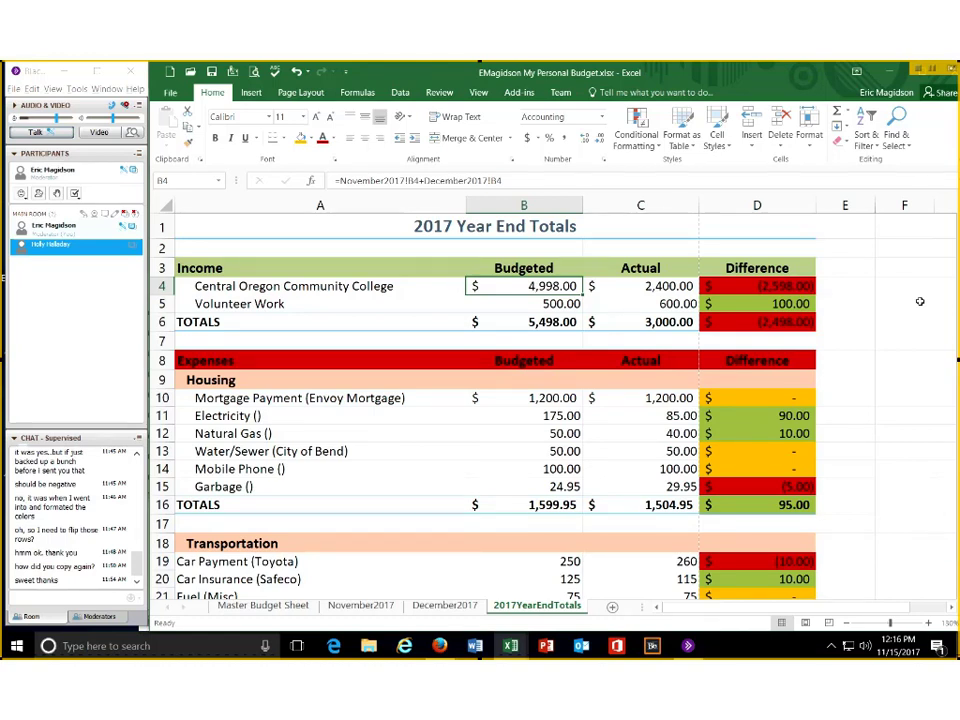
Set the year-end Budgeted Volunteer Work cell B5 to the formula =November2017!B5+December2017!B5
click(556, 303)
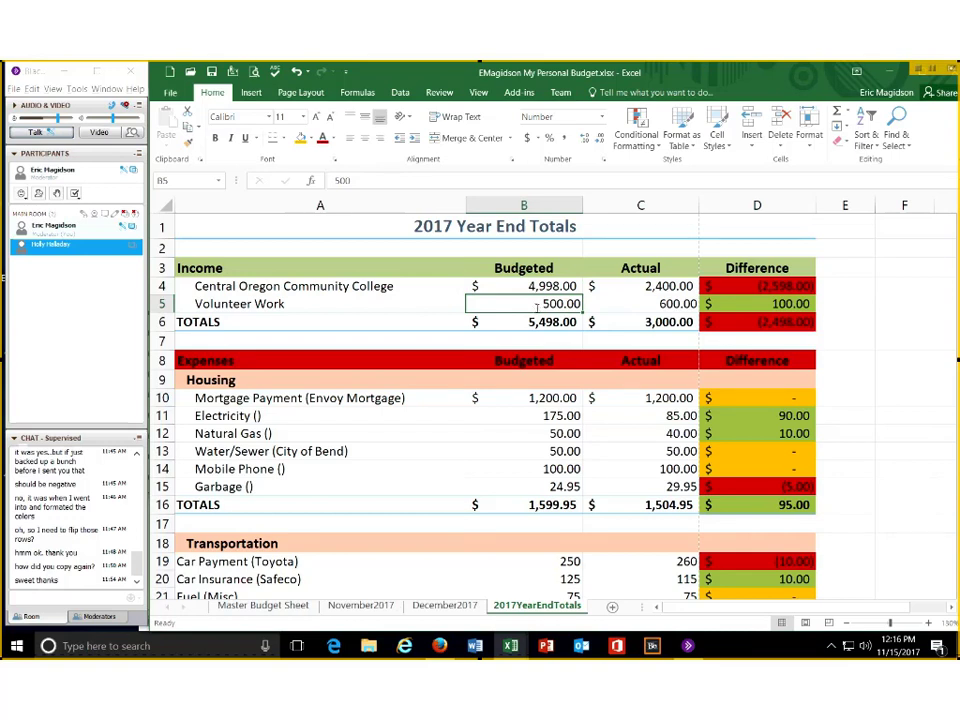
text(=)
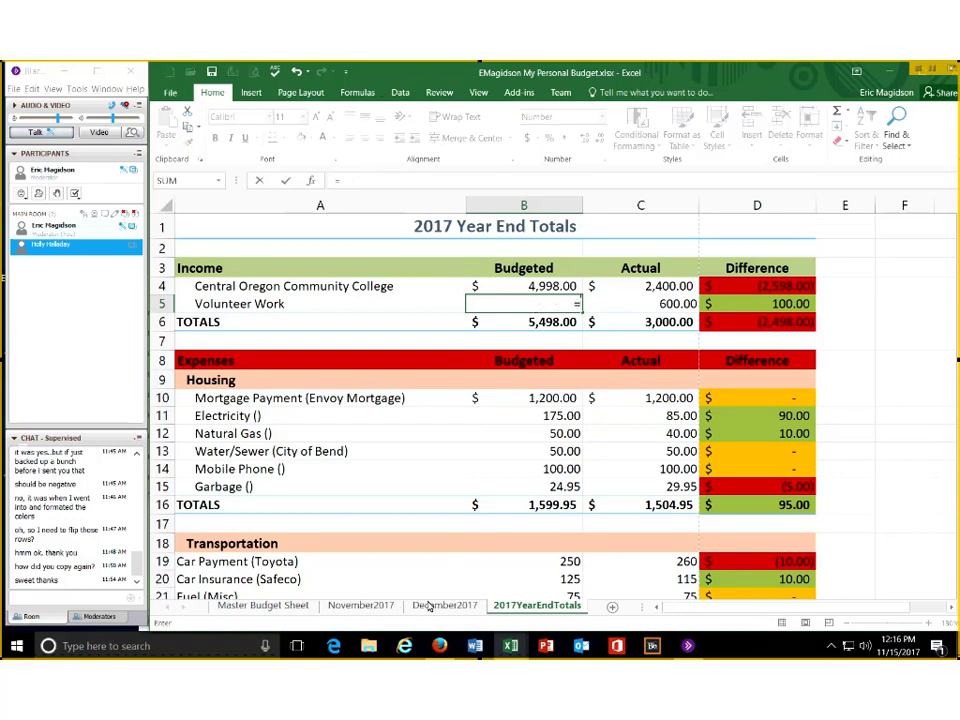
click(362, 606)
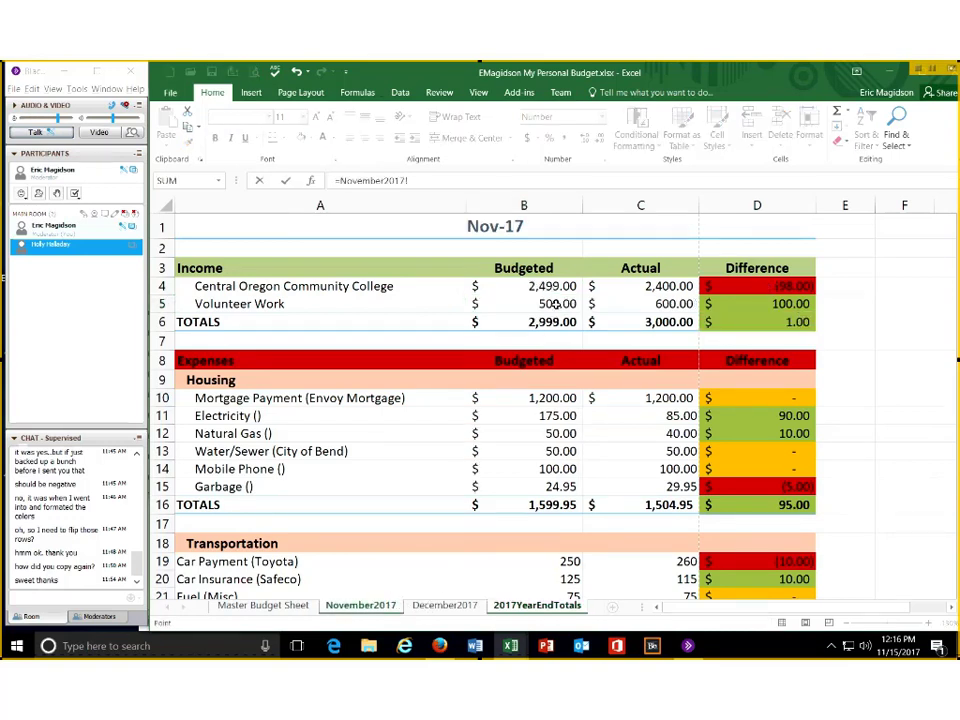
click(557, 304)
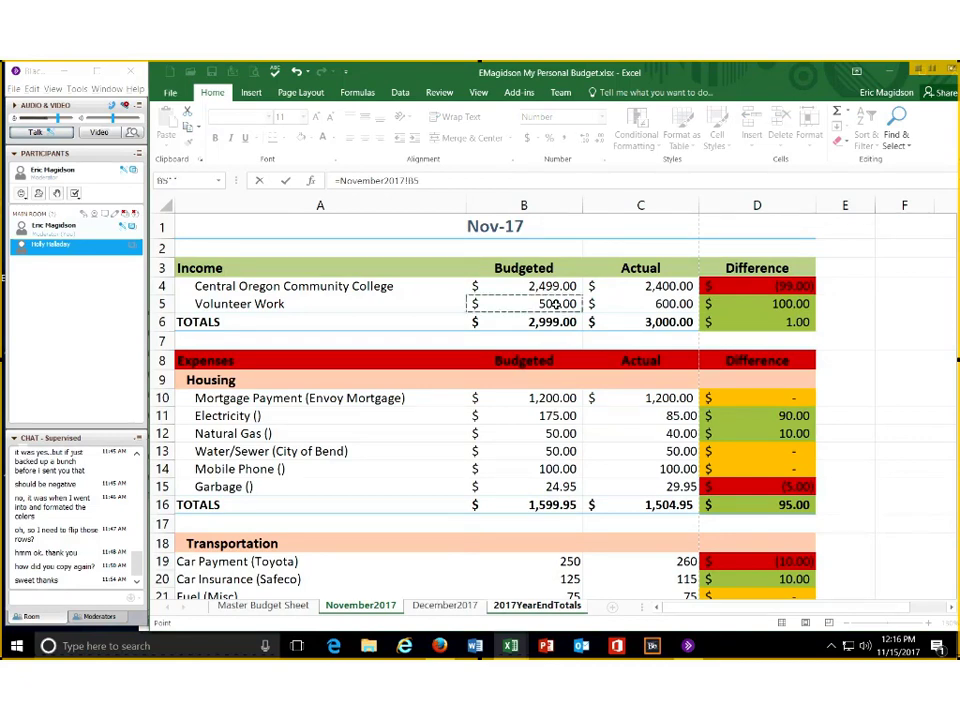
text(+)
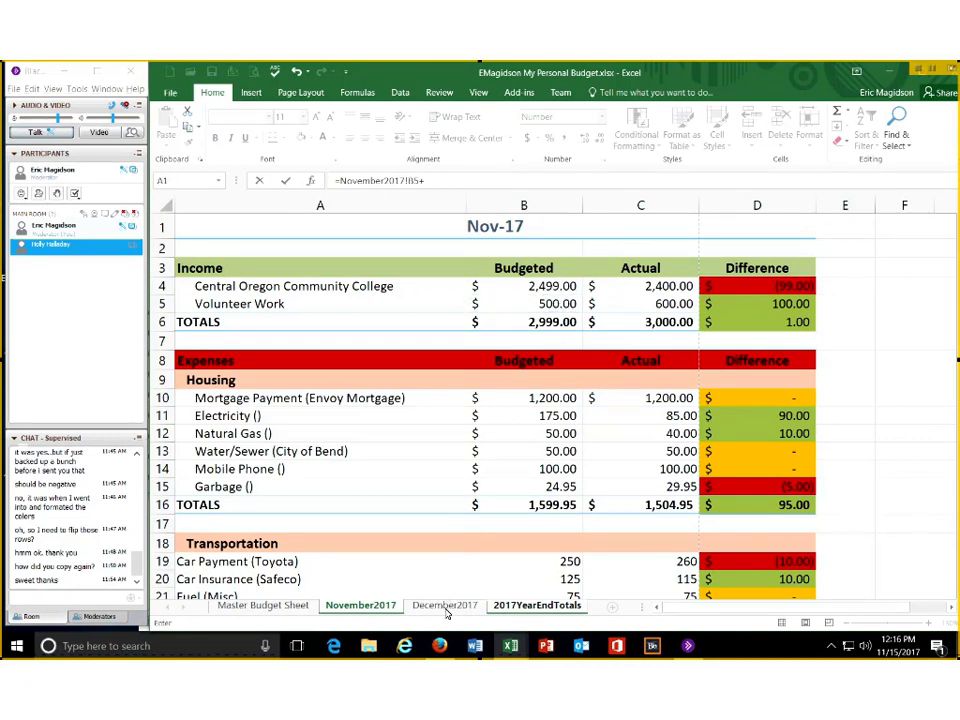
click(445, 607)
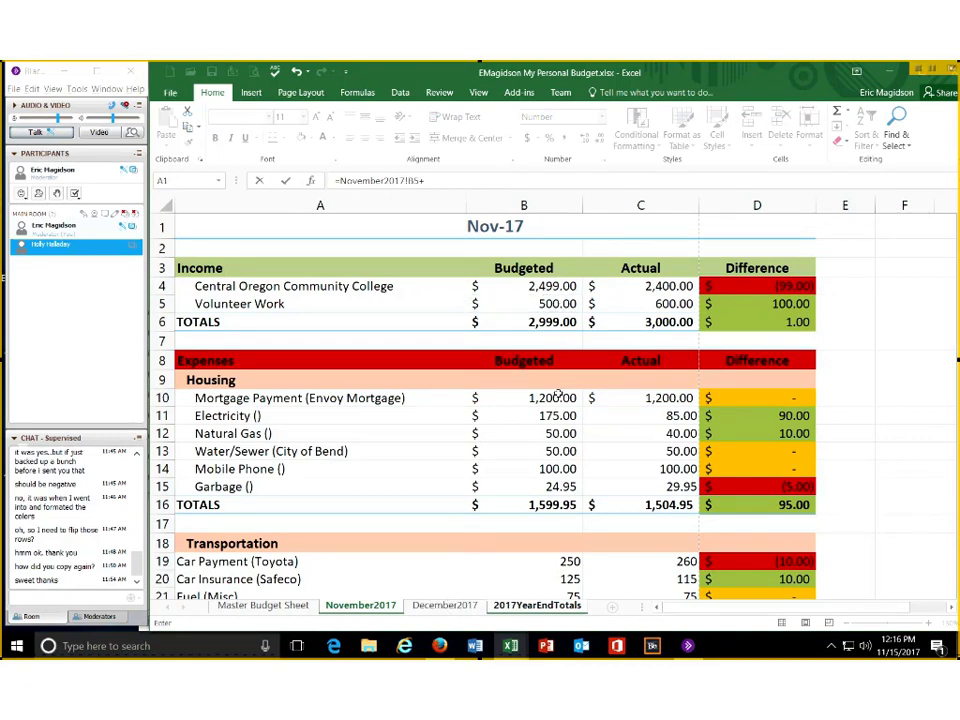
click(551, 304)
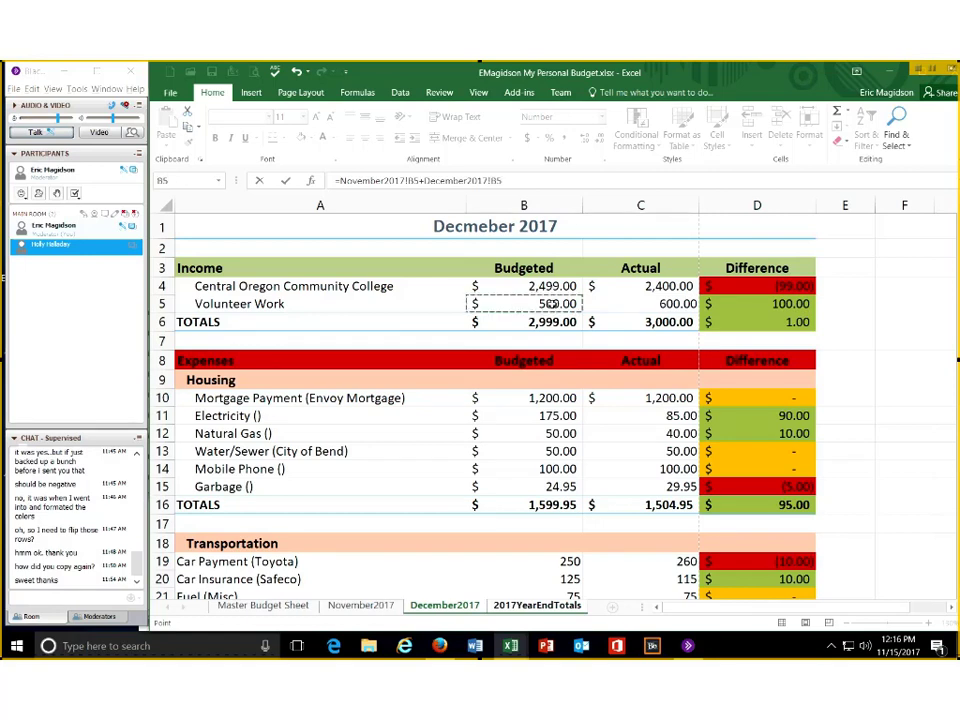
key(Return)
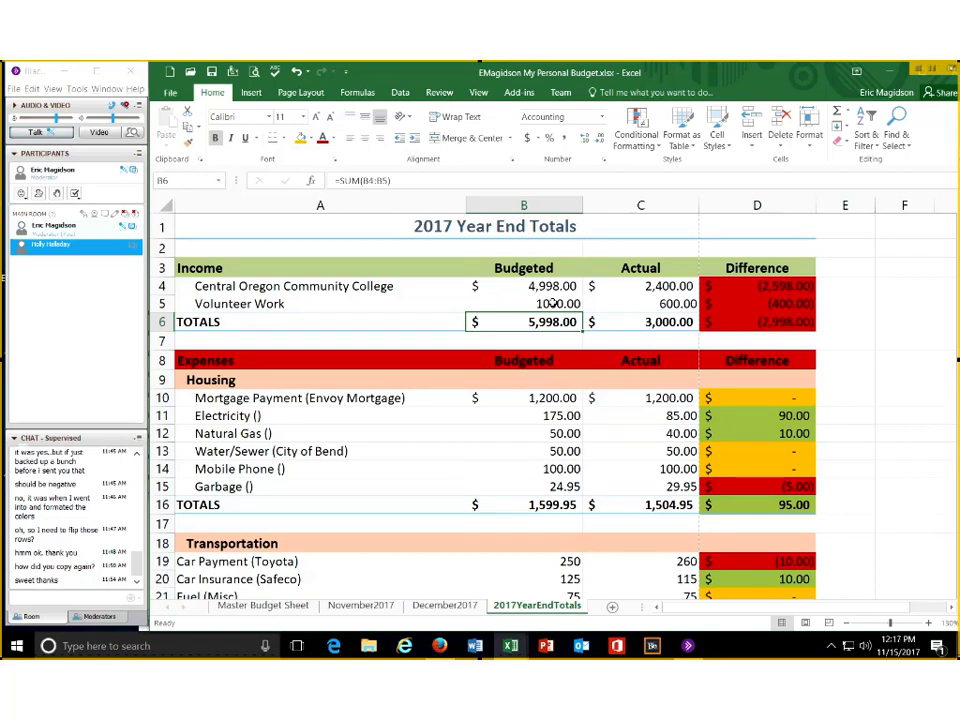
Fill the year-end Budgeted income formulas in B4:B5 across to the Actual cells C4:C5, and check the references in B4 and B5
click(553, 303)
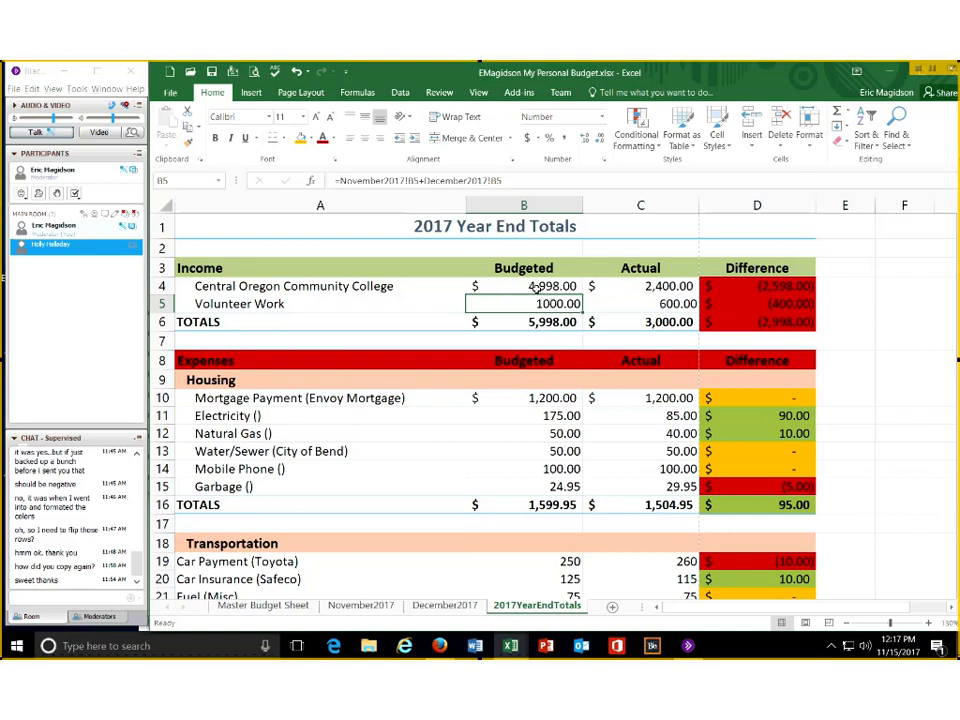
key(Up)
drag(543, 303, 669, 310)
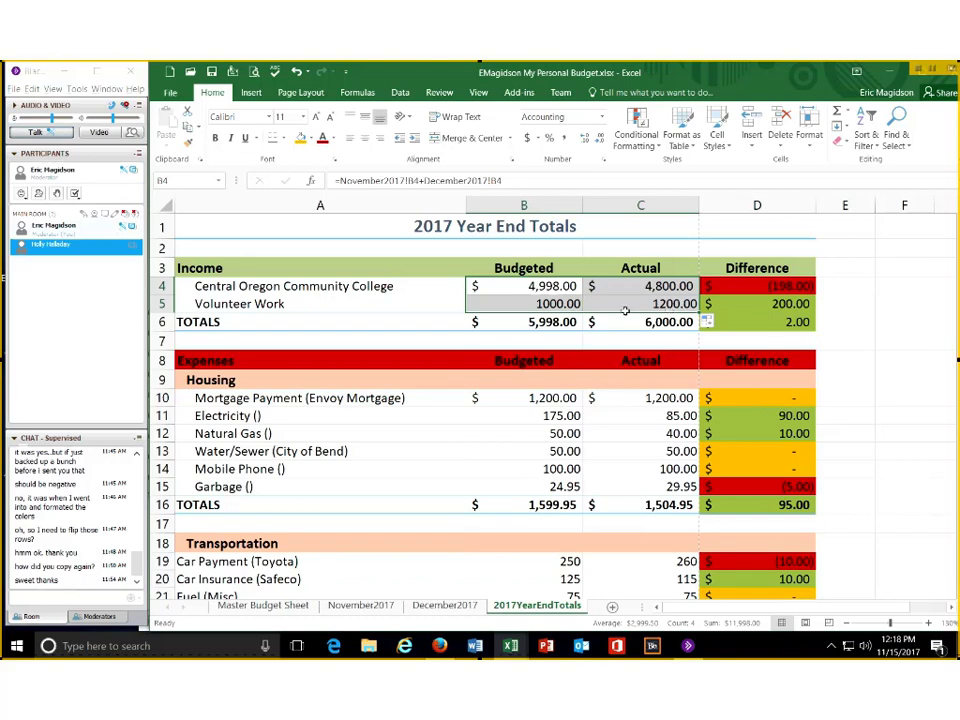
click(529, 306)
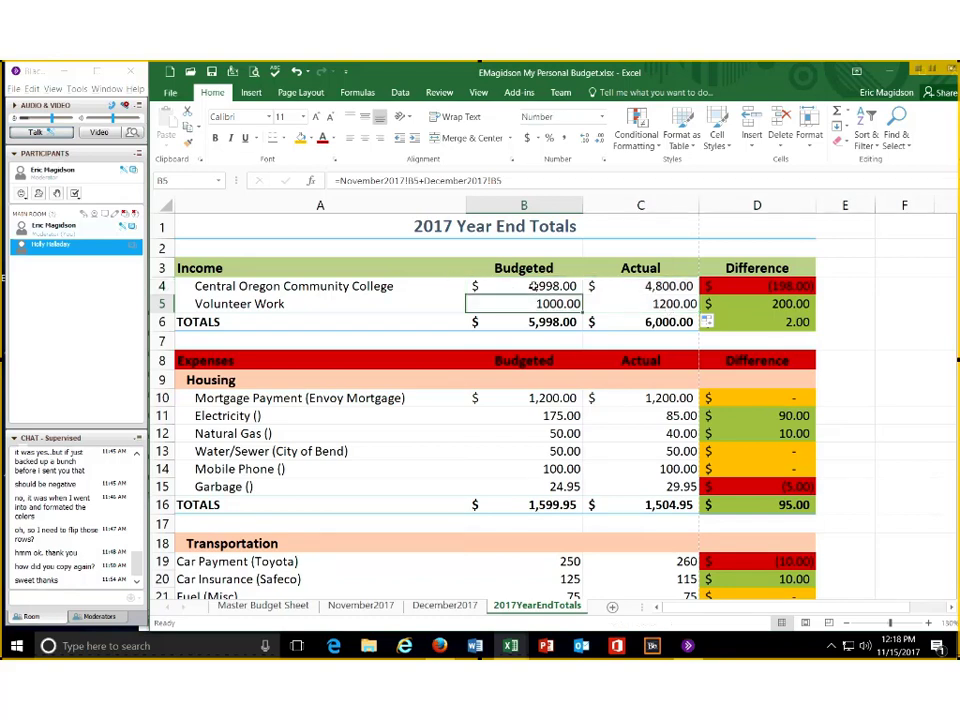
click(533, 286)
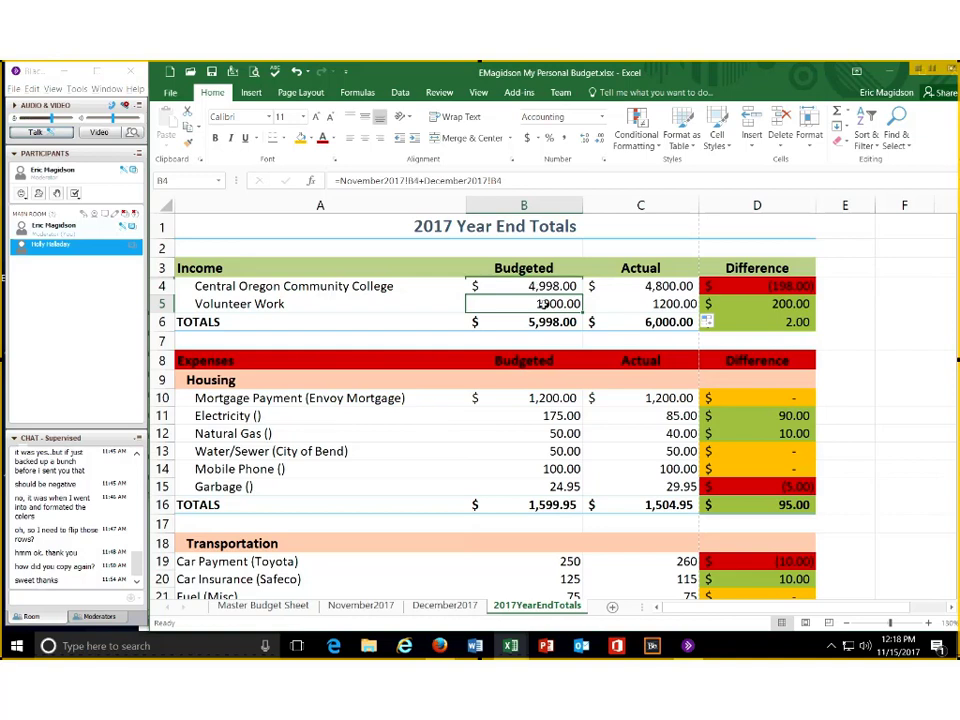
click(541, 304)
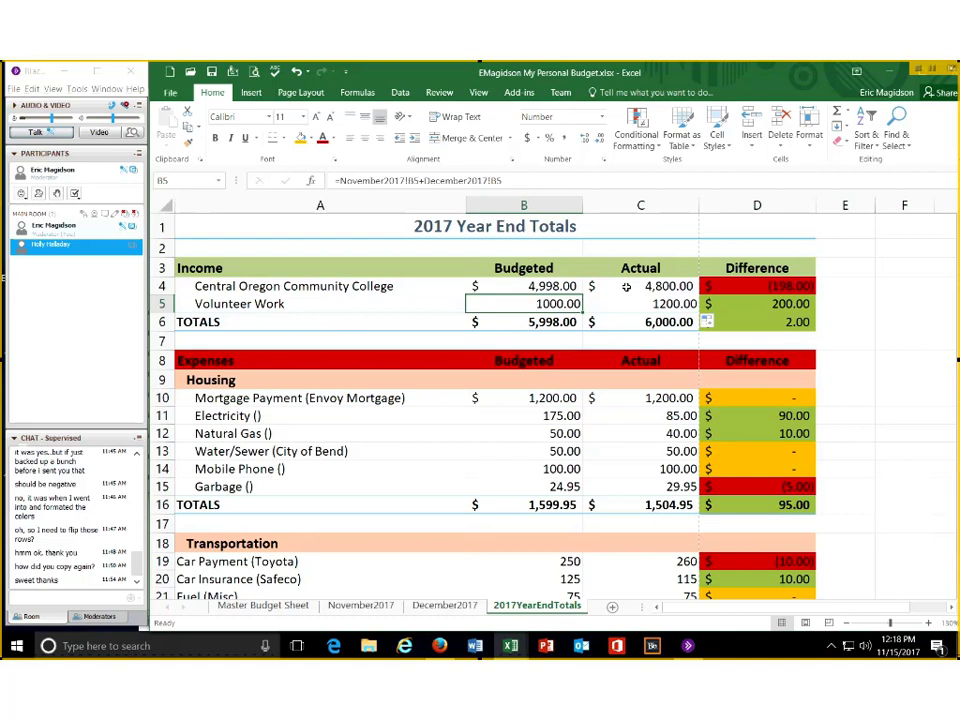
Check the year-end income formulas in B4:C5 against the Budgeted and Actual income figures on the November2017 and December2017 sheets
click(626, 287)
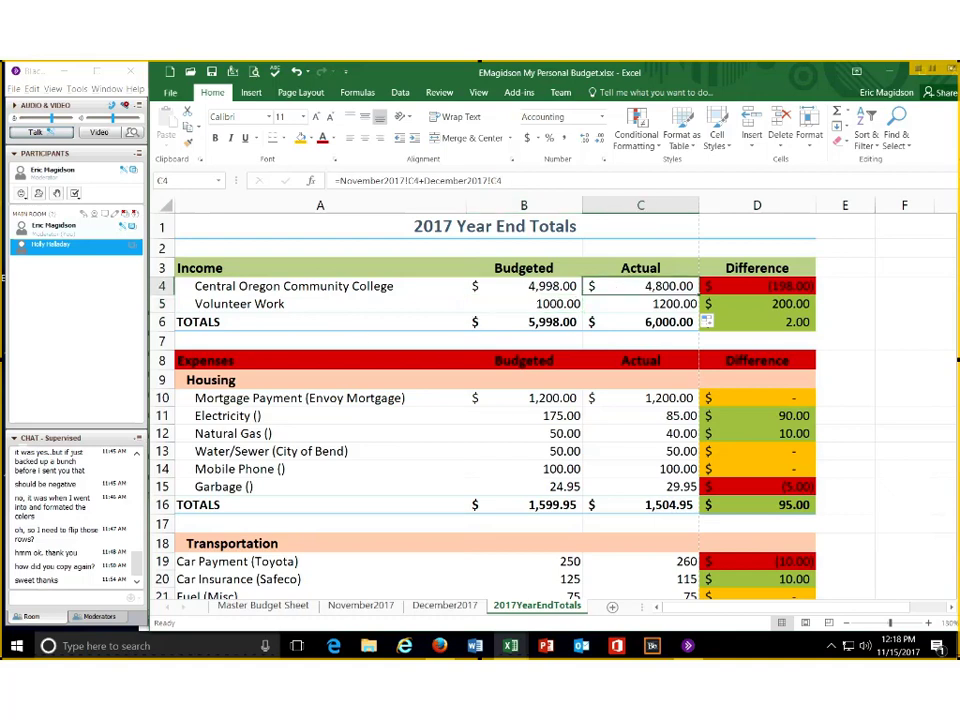
click(540, 304)
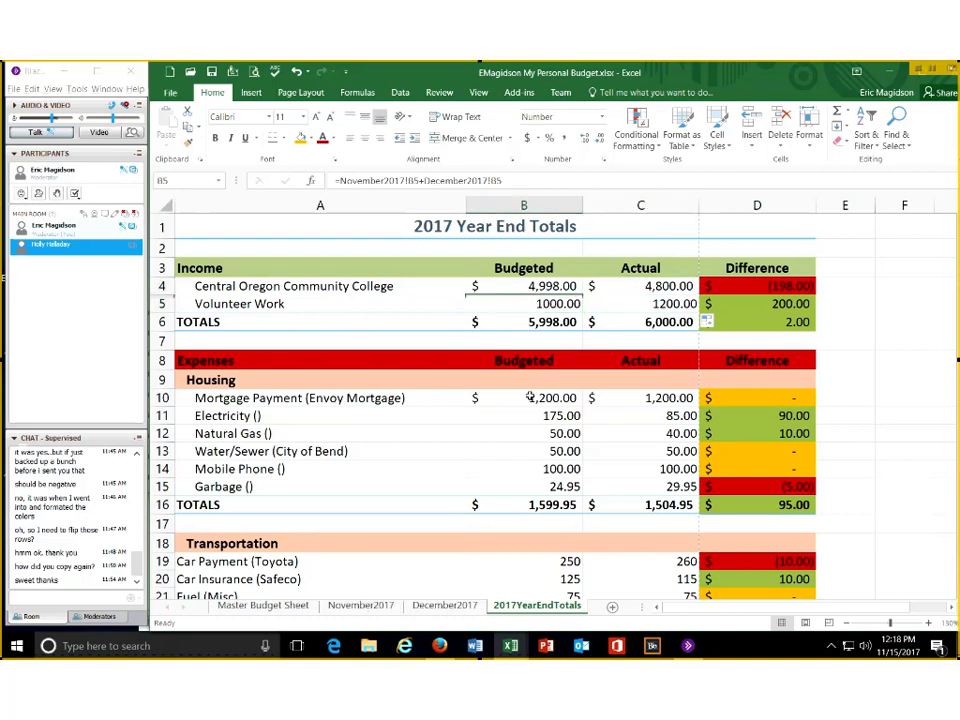
click(360, 606)
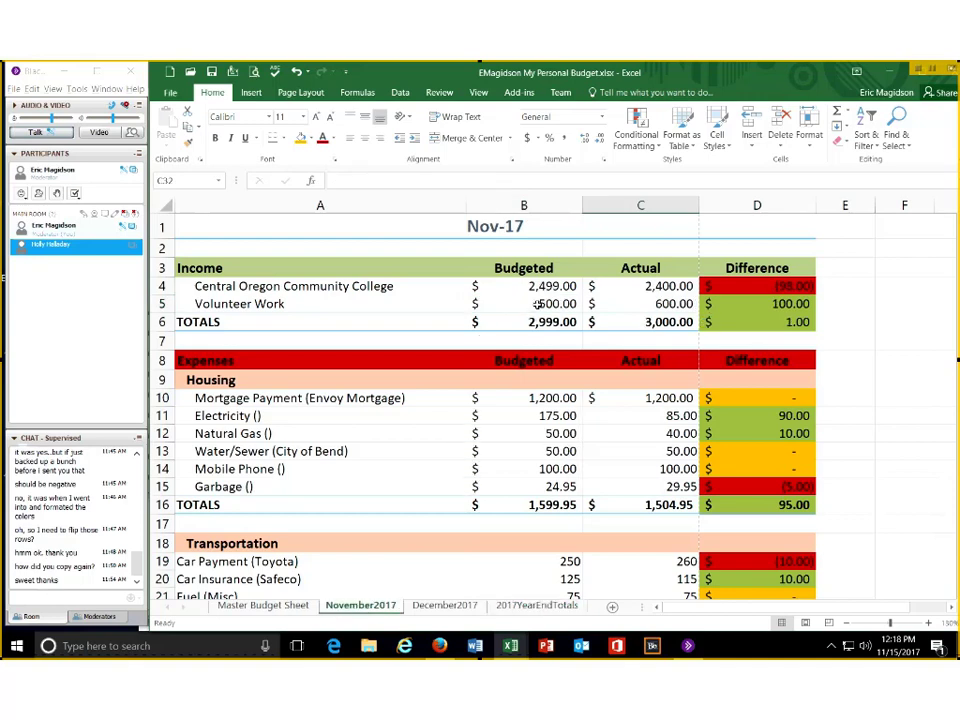
click(445, 606)
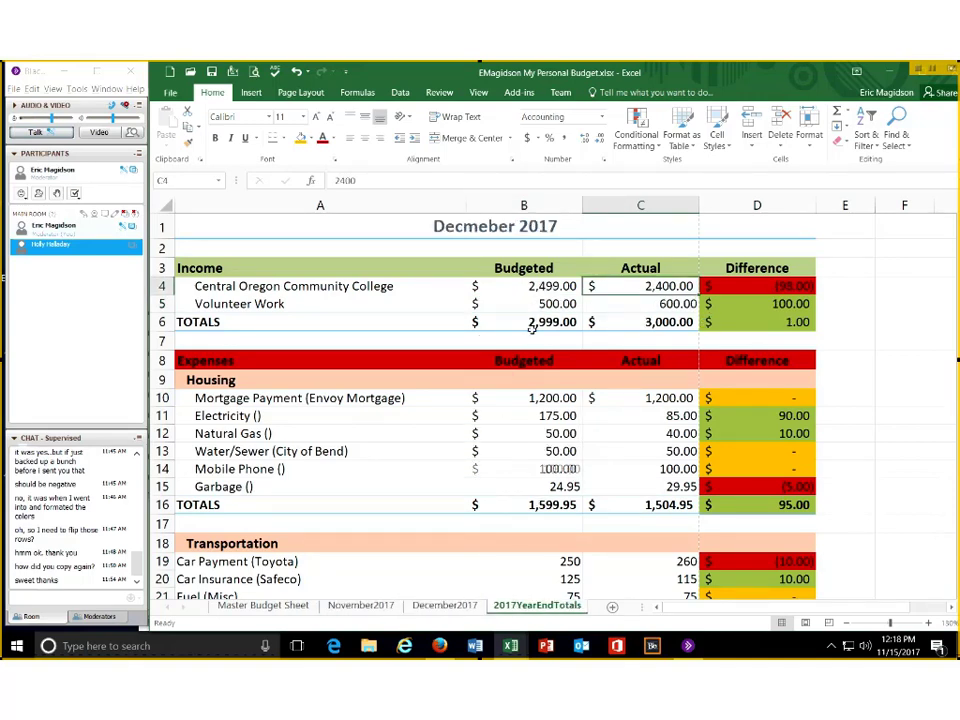
click(553, 303)
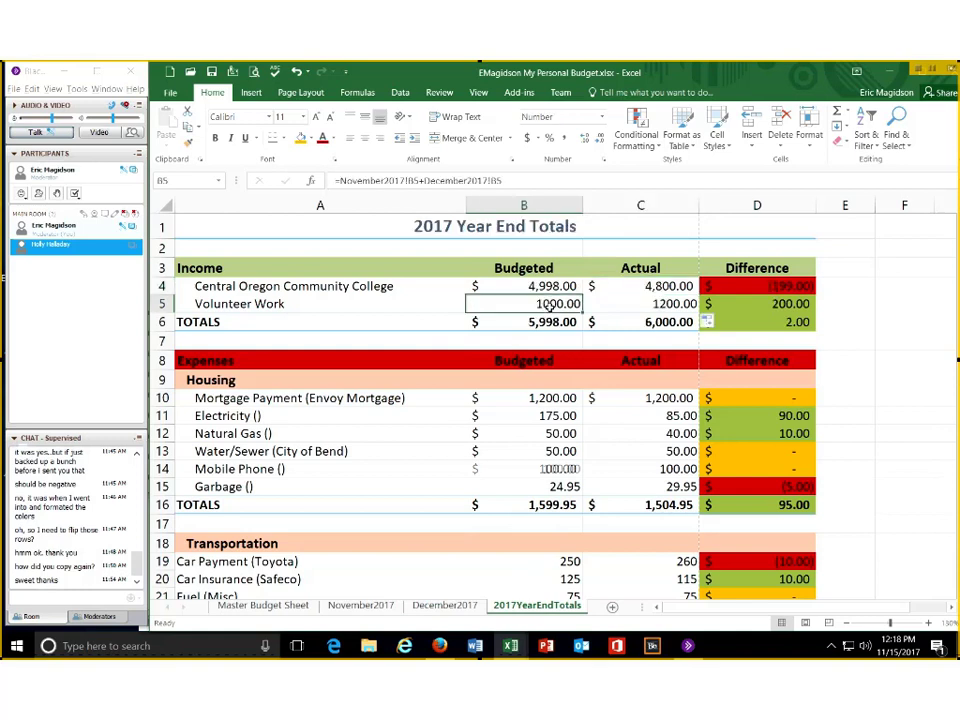
click(648, 287)
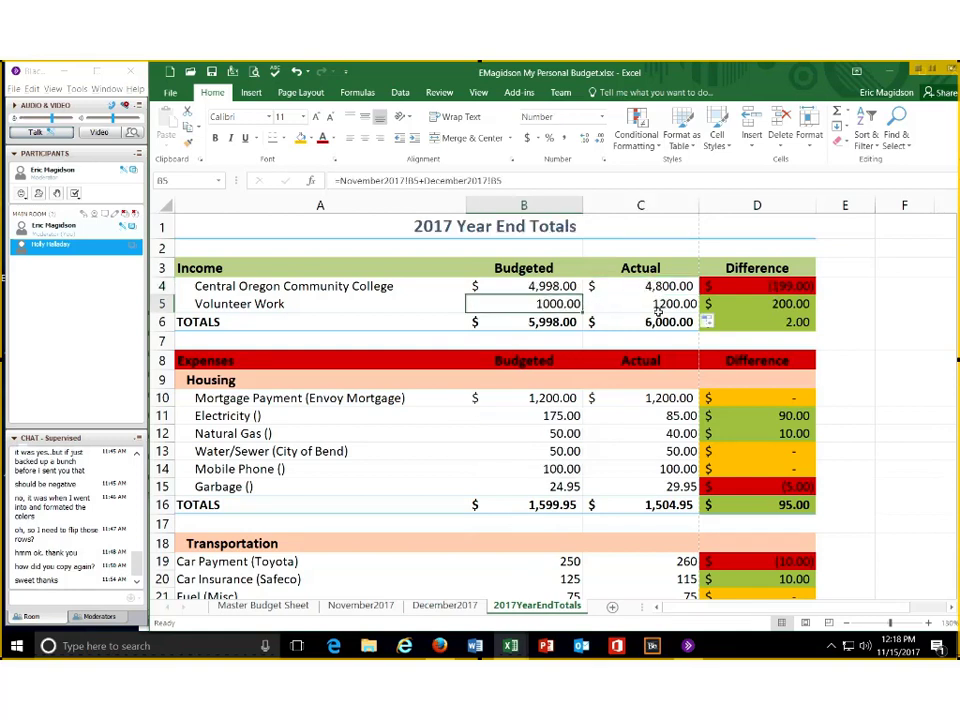
click(363, 605)
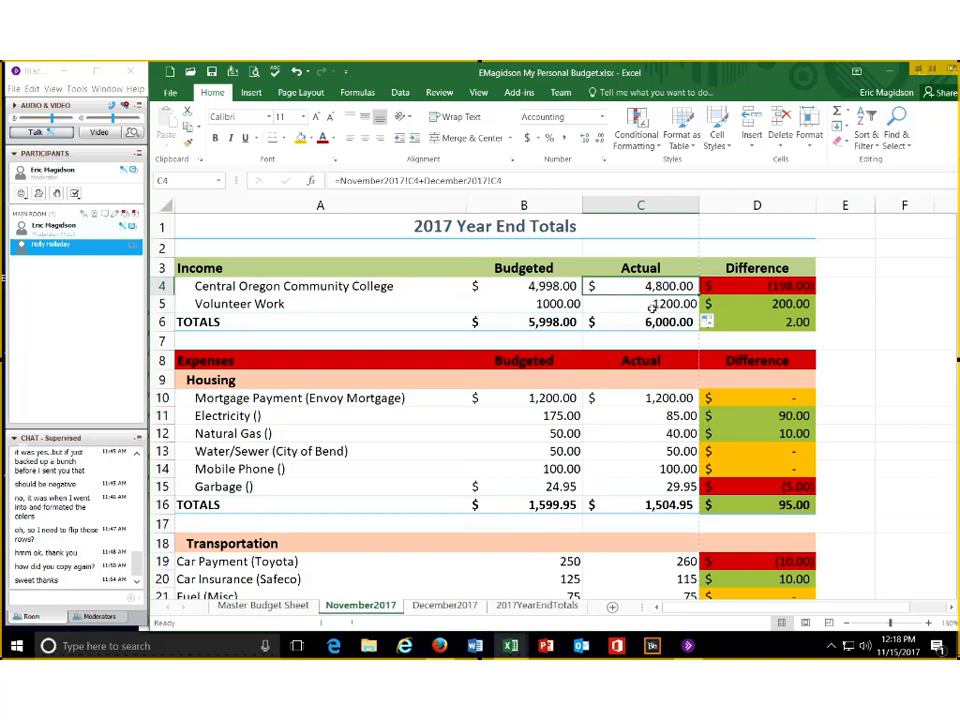
click(652, 305)
click(445, 605)
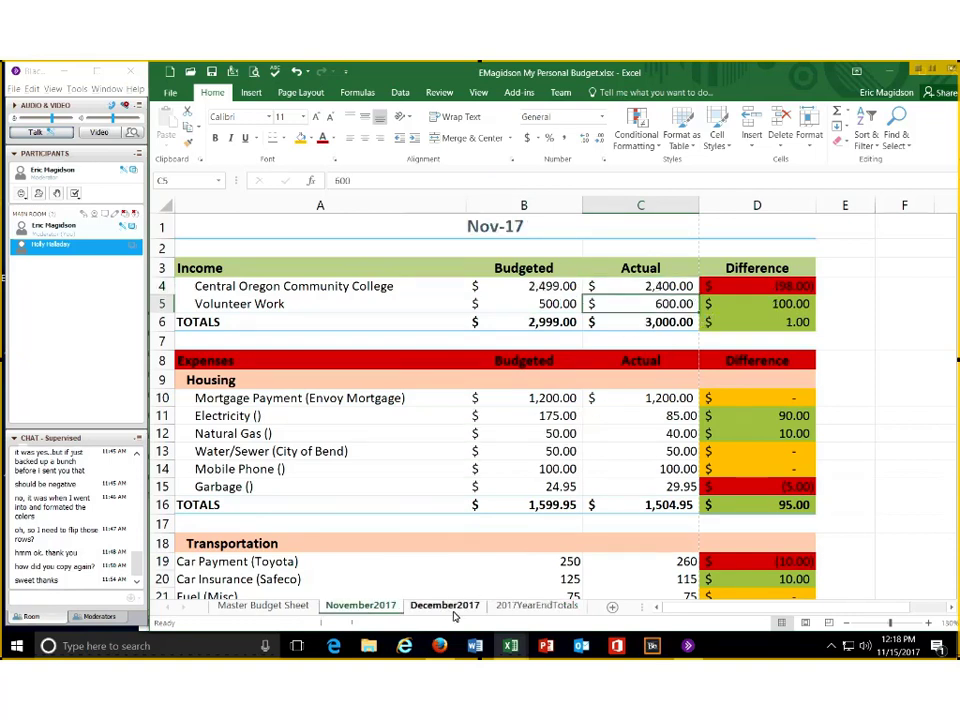
click(548, 606)
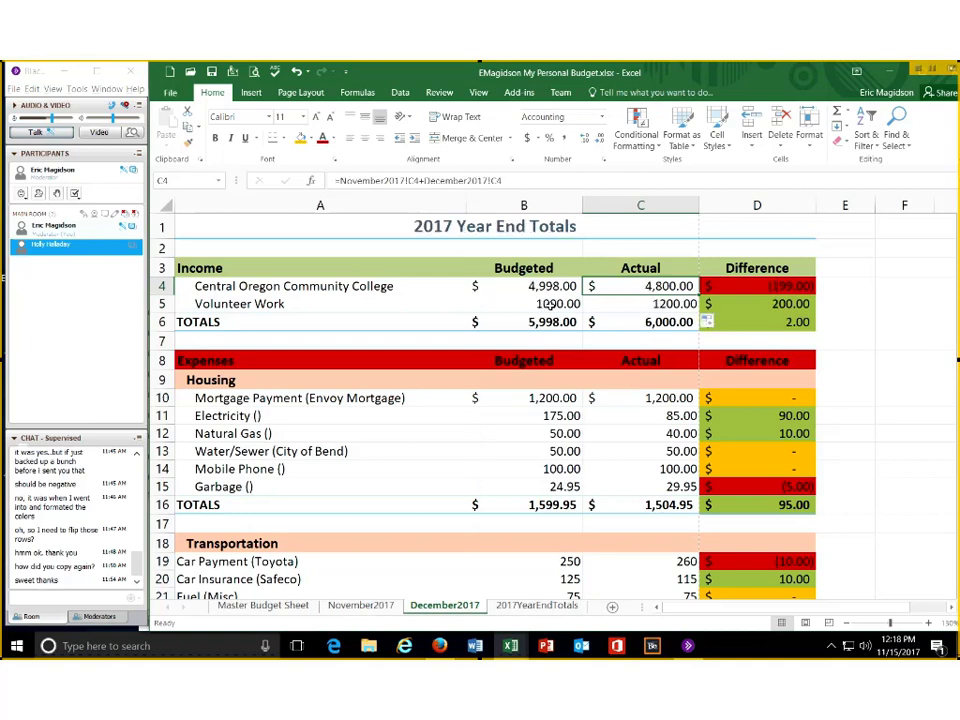
key(Down)
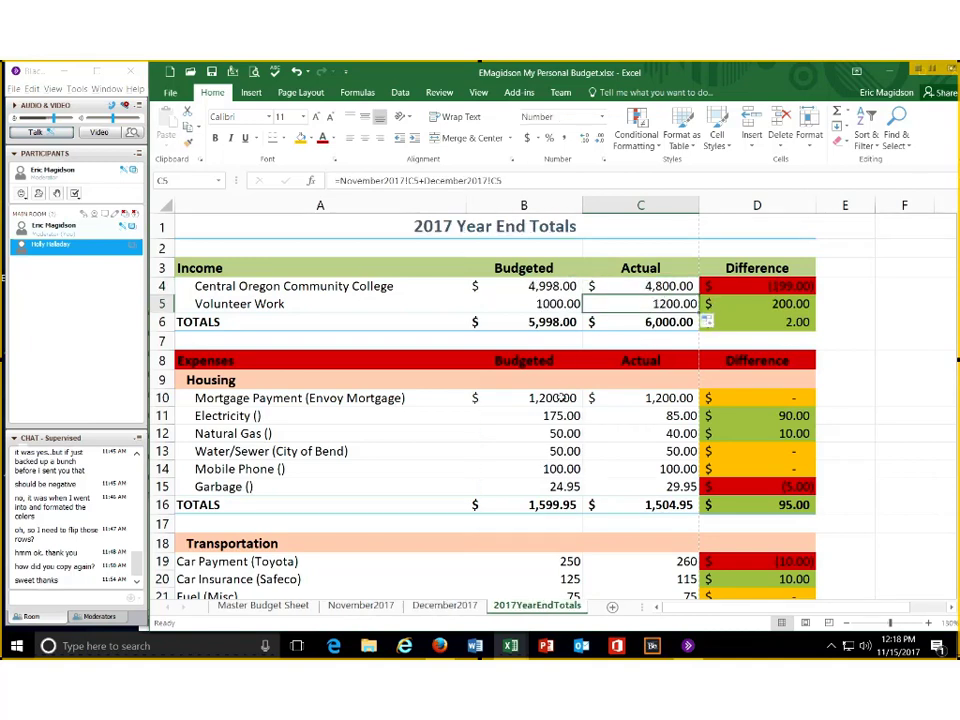
Set the year-end Budgeted Mortgage Payment cell B10 to the formula =November2017!B10+December2017!B10
click(564, 398)
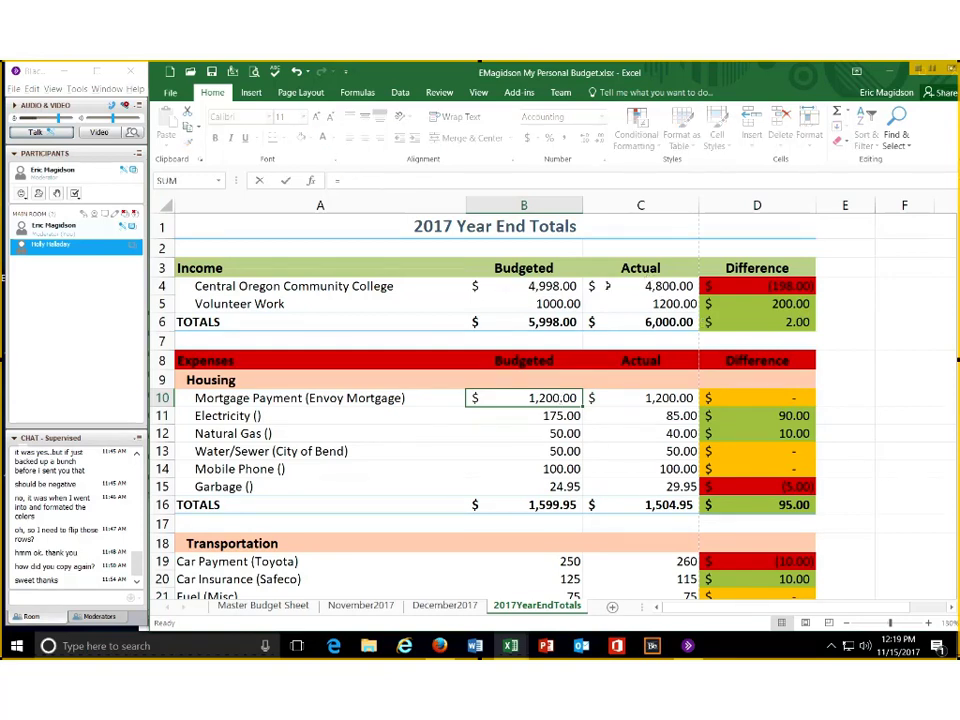
text(=)
click(372, 606)
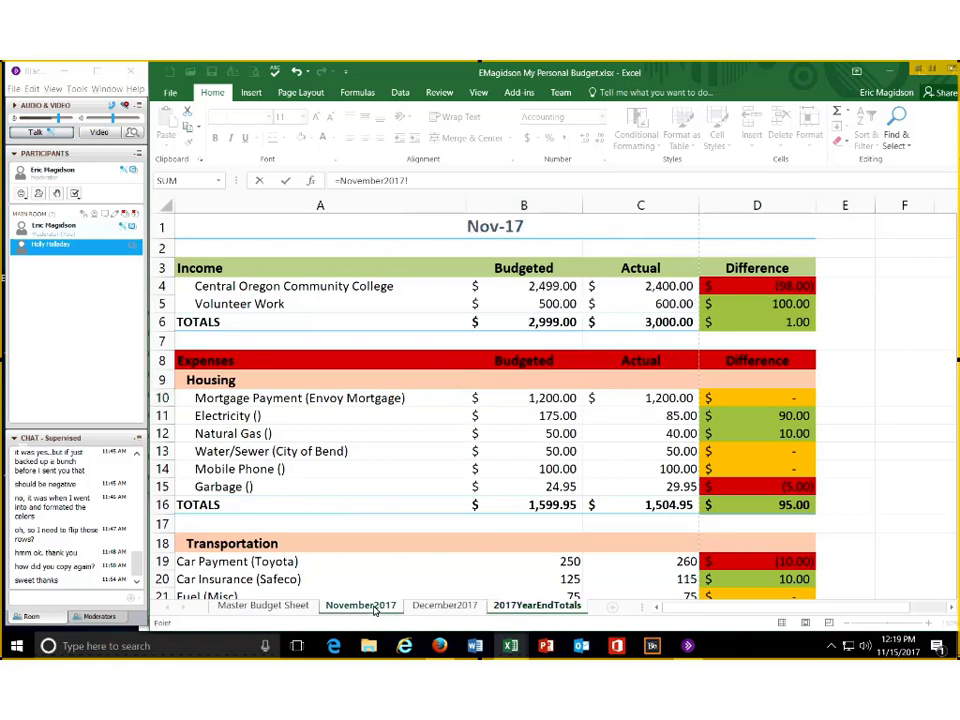
click(558, 398)
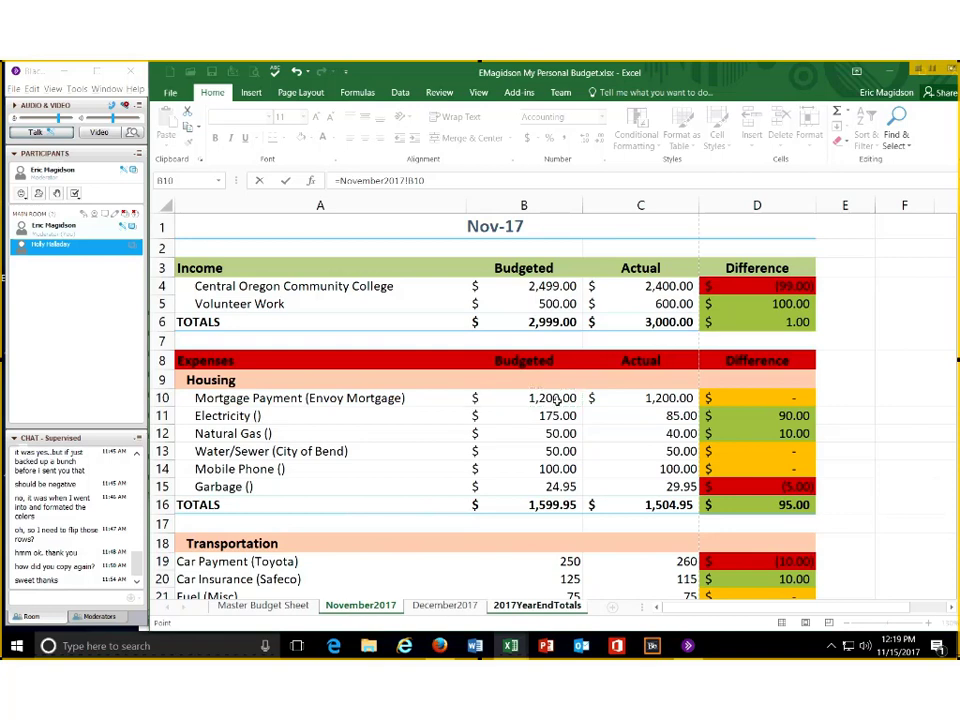
text(+)
click(437, 609)
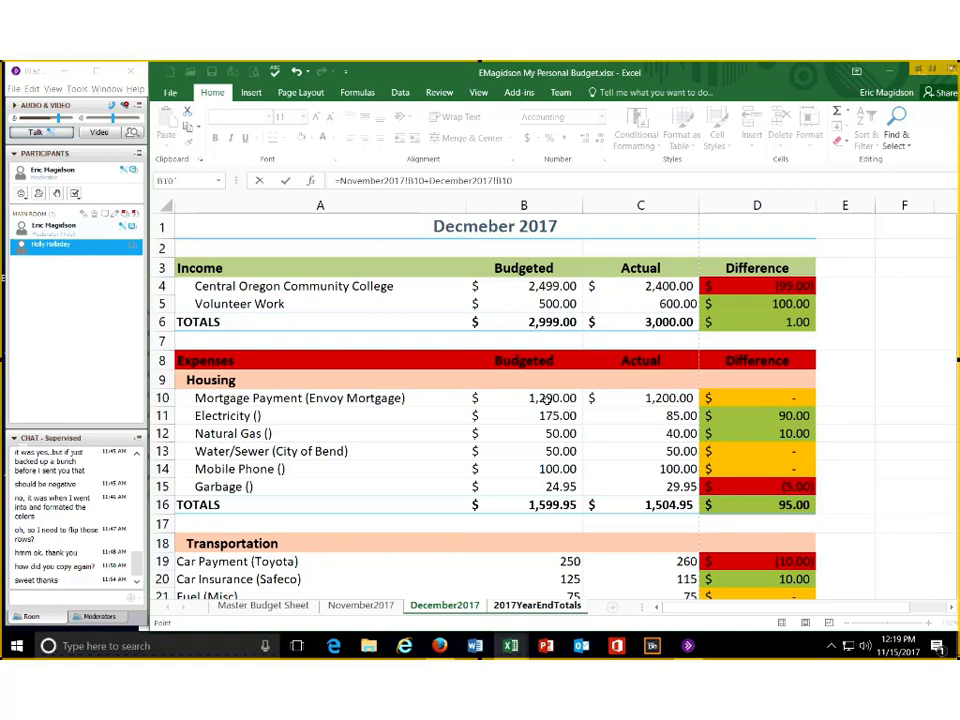
key(Return)
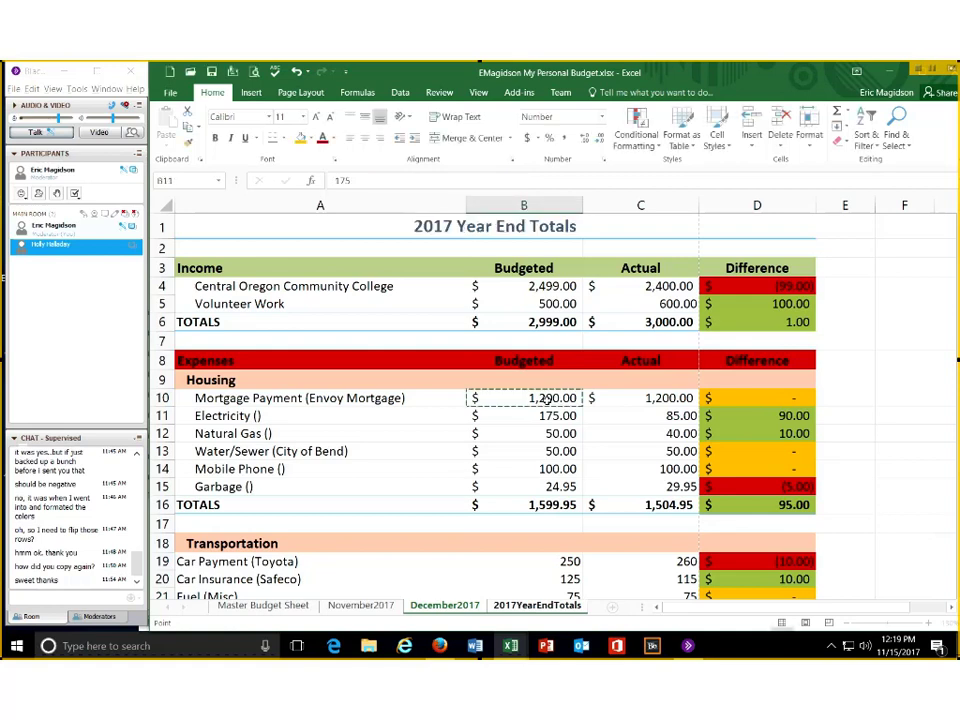
Fill the year-end Mortgage Payment formula in B10 down through Garbage, B15, and across to the Actual cells C10:C15
click(547, 398)
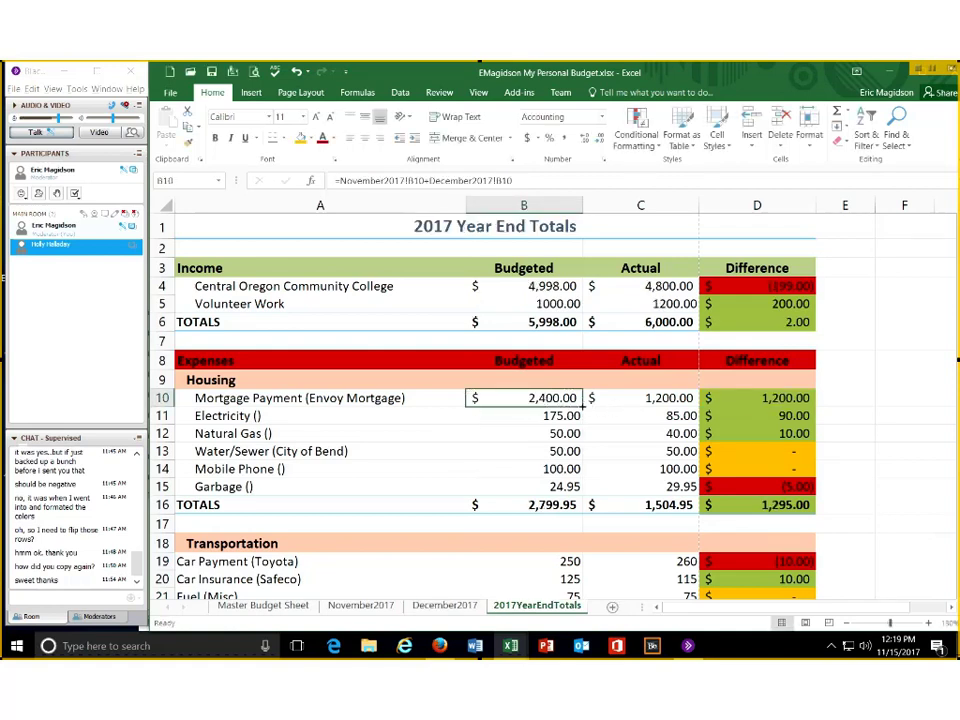
drag(582, 405, 580, 487)
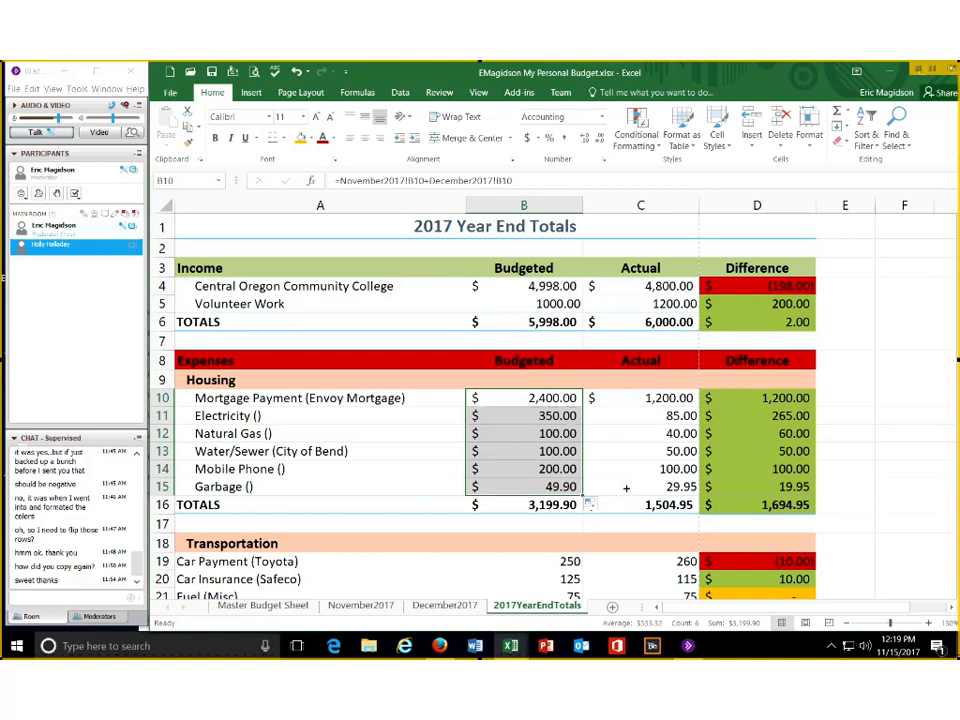
shift+click(626, 488)
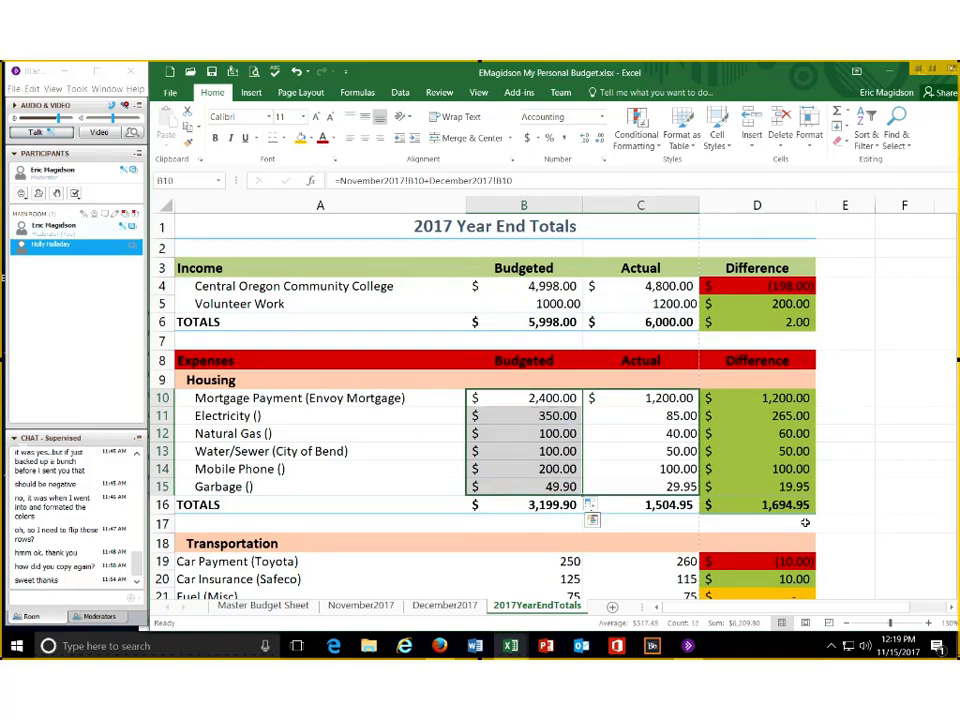
key(ctrl+r)
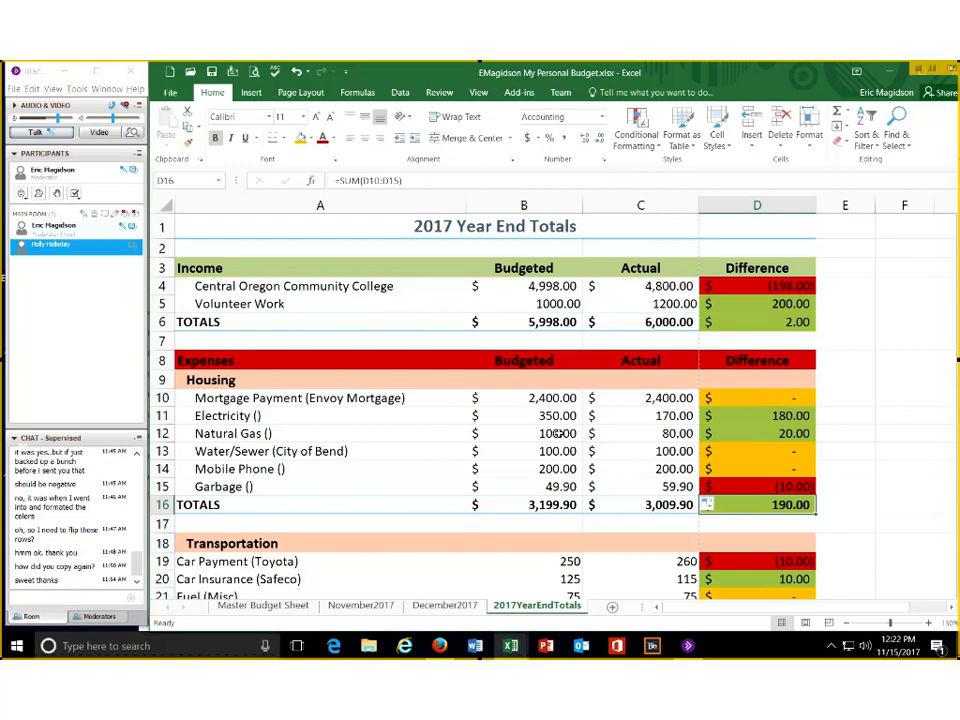
Compare the year-end Budgeted Volunteer Work formula in B5 with its source figures on the November2017 and December2017 sheets
click(444, 606)
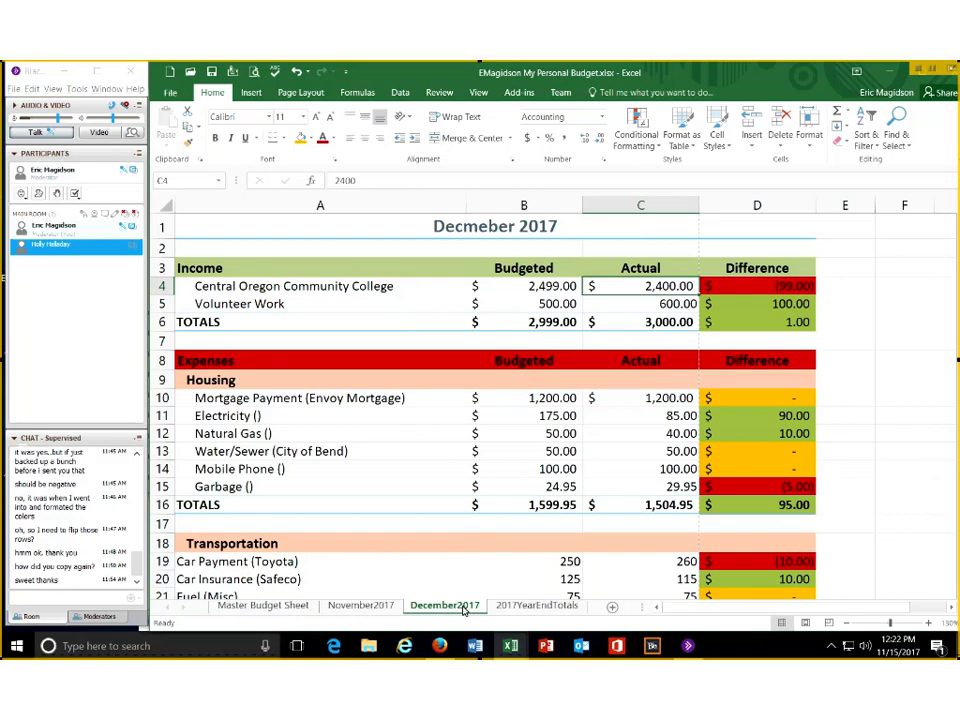
click(537, 606)
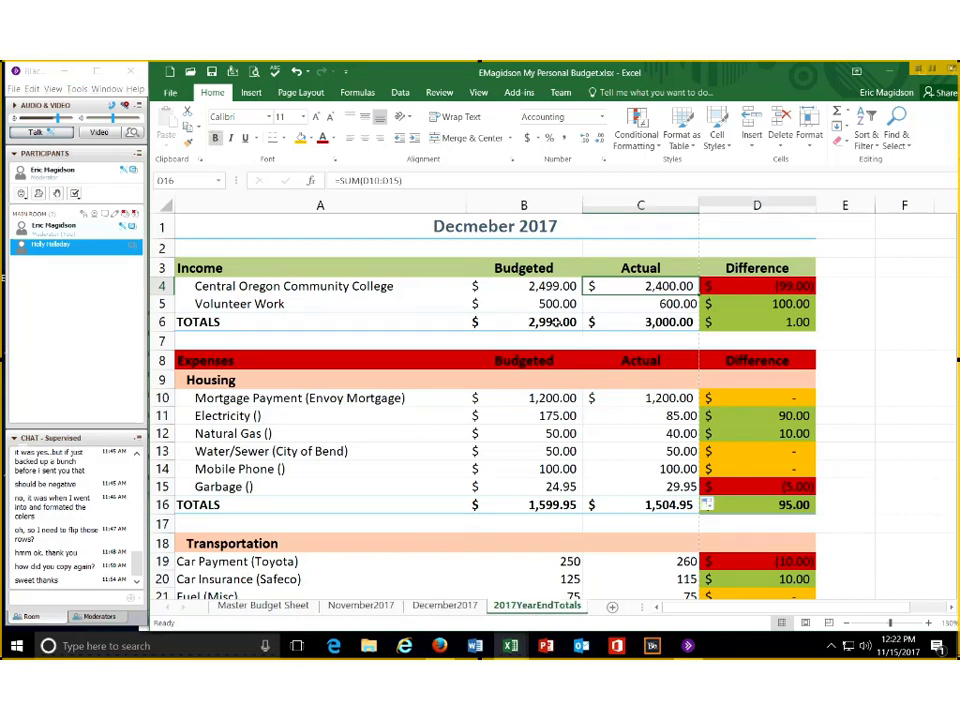
click(561, 304)
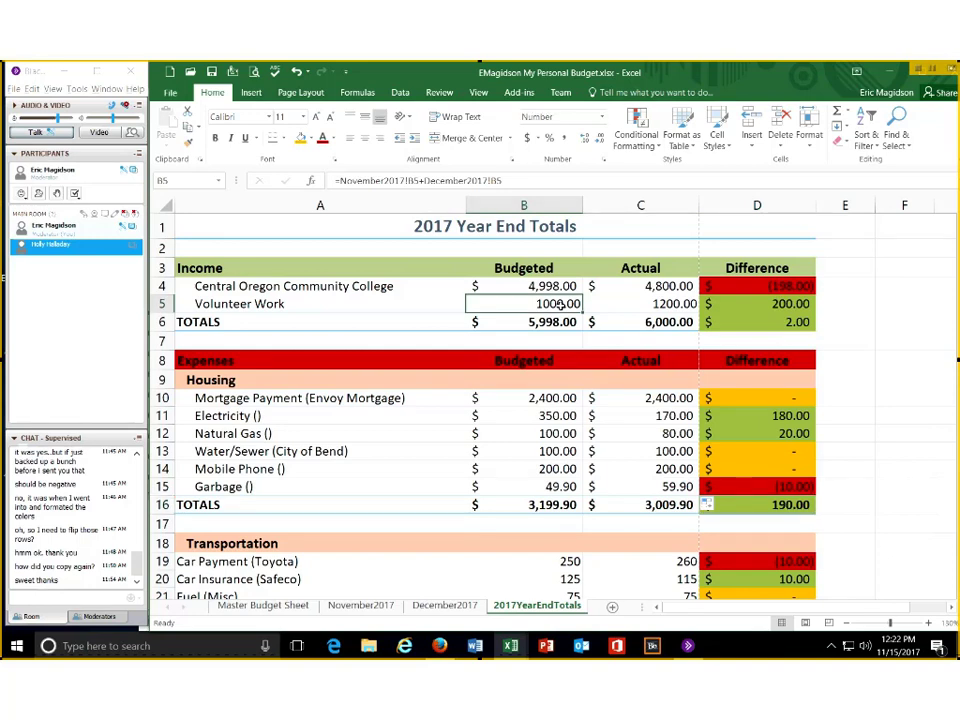
click(362, 606)
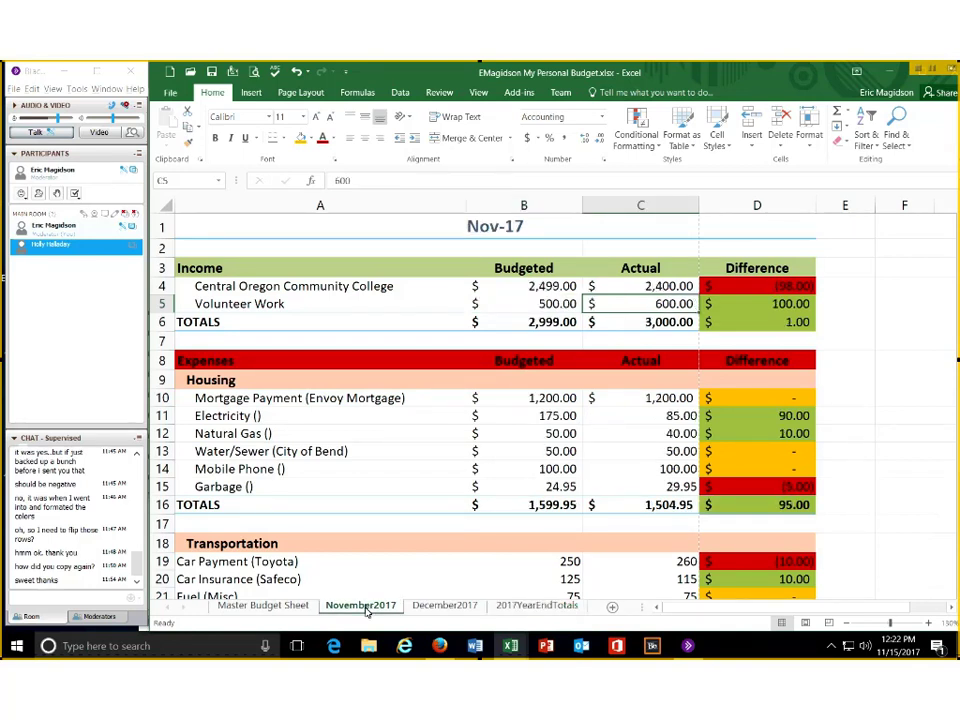
click(446, 607)
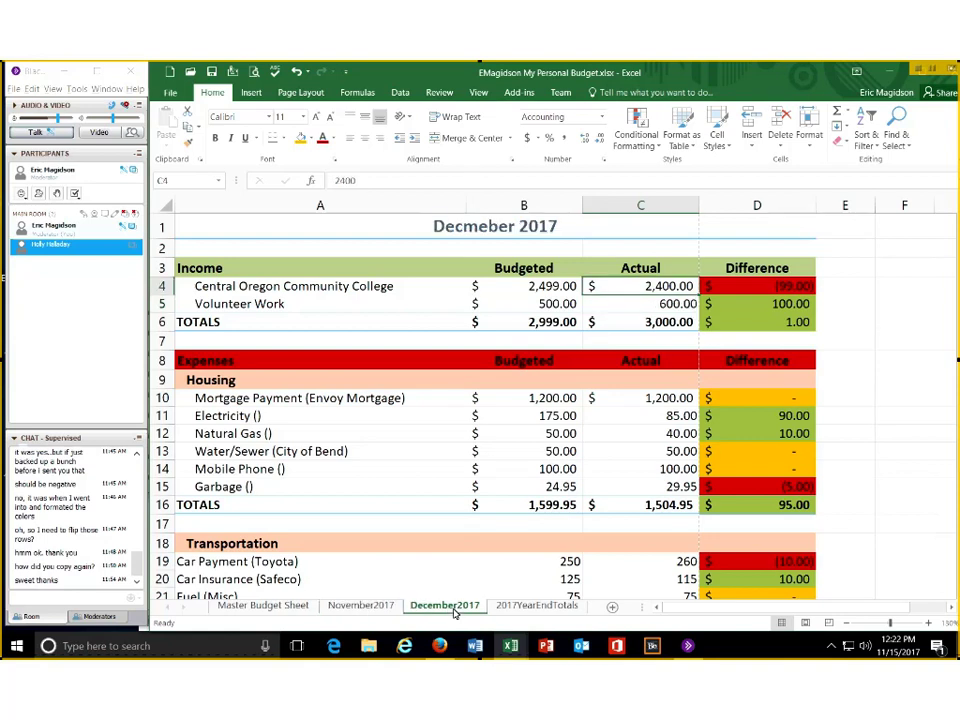
Set December's Budgeted Volunteer Work cell B5 to 600 and check the year-end Volunteer Work total
click(525, 304)
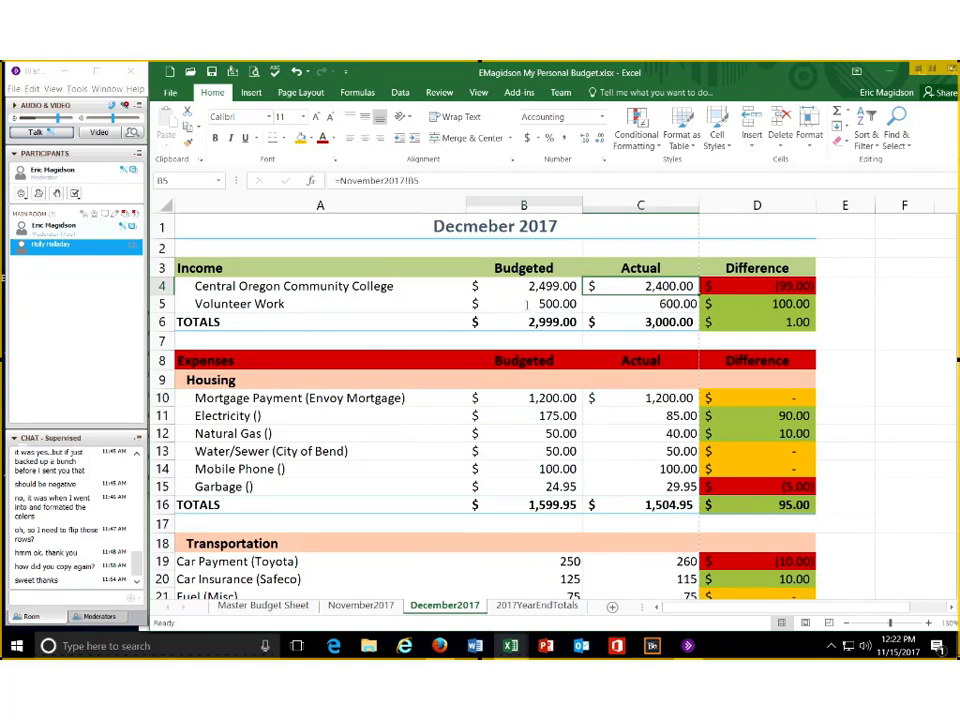
text(600)
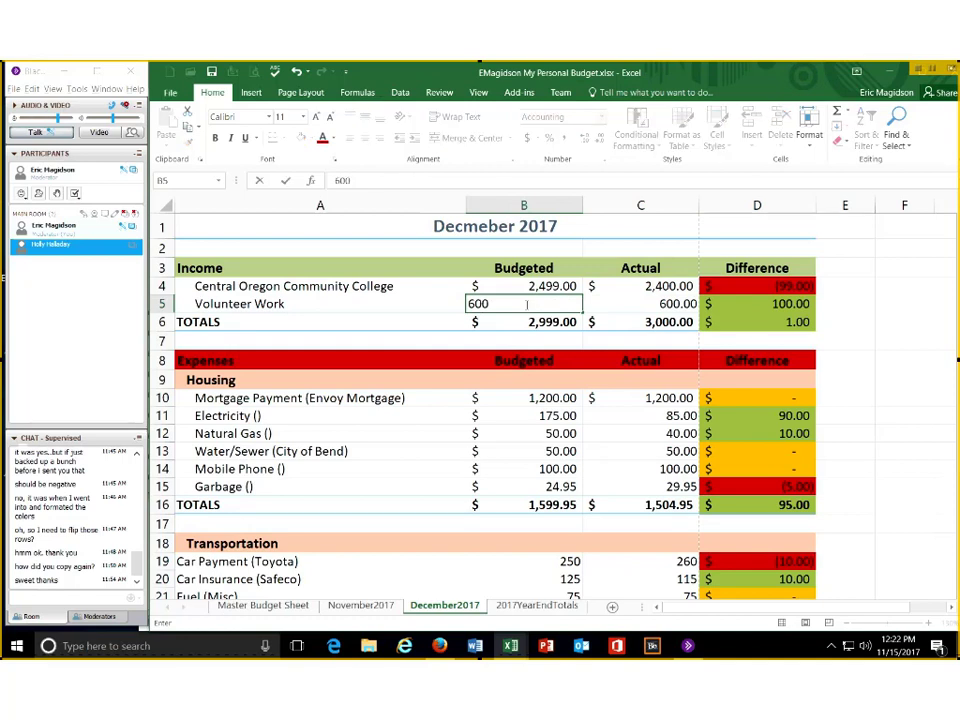
key(Return)
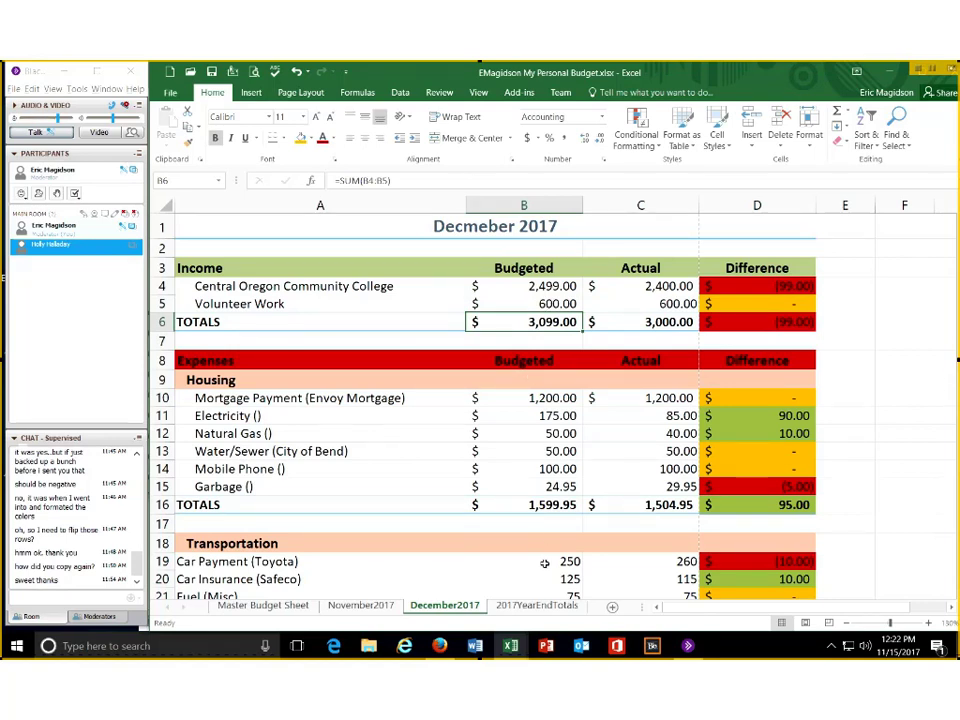
key(ctrl+Page_Down)
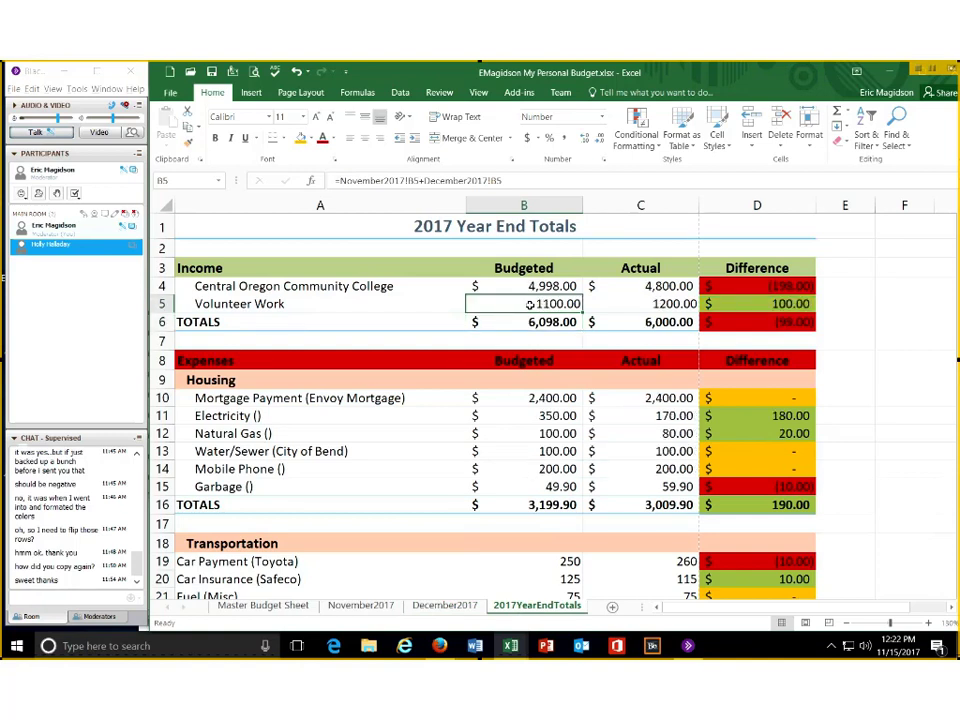
Review the November2017, December2017 and 2017YearEndTotals sheets to compare the monthly figures with the year-end totals
click(362, 606)
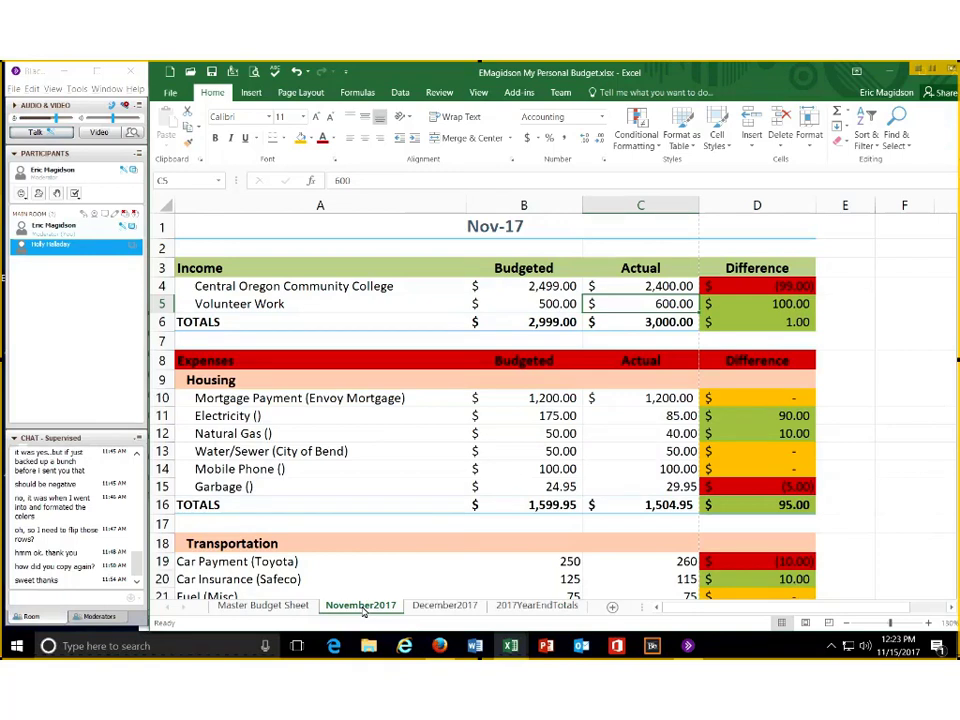
click(458, 608)
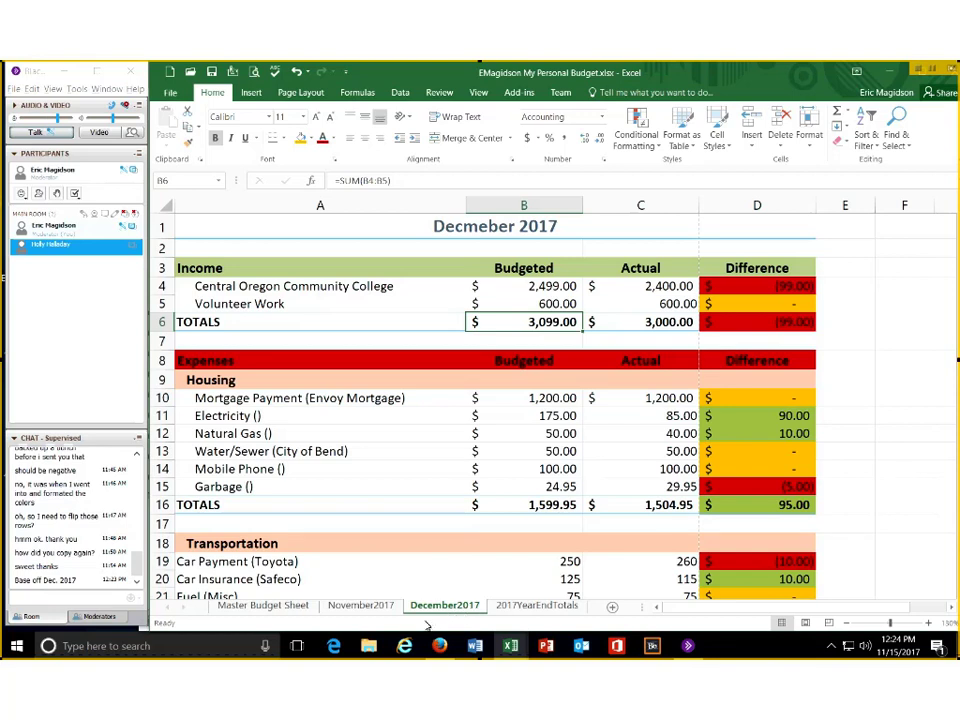
click(567, 607)
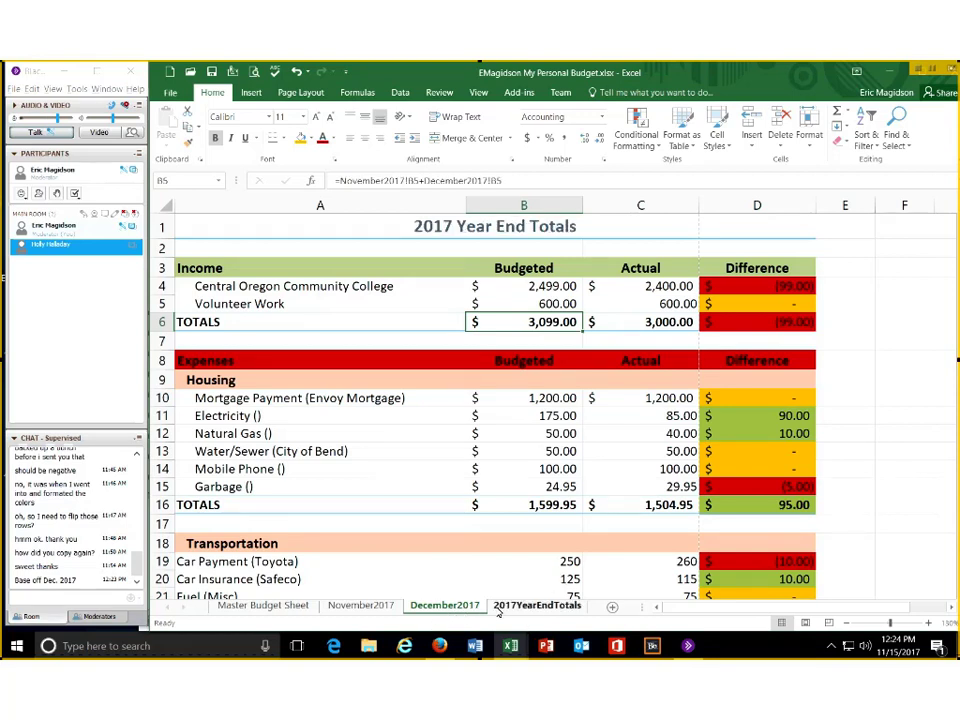
click(472, 609)
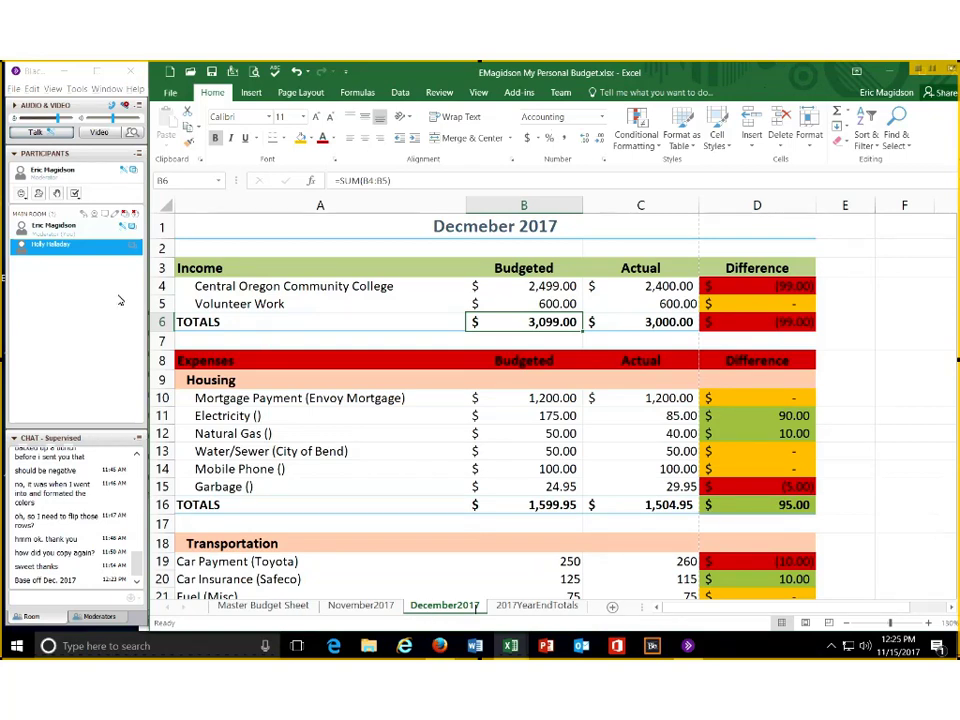
click(360, 606)
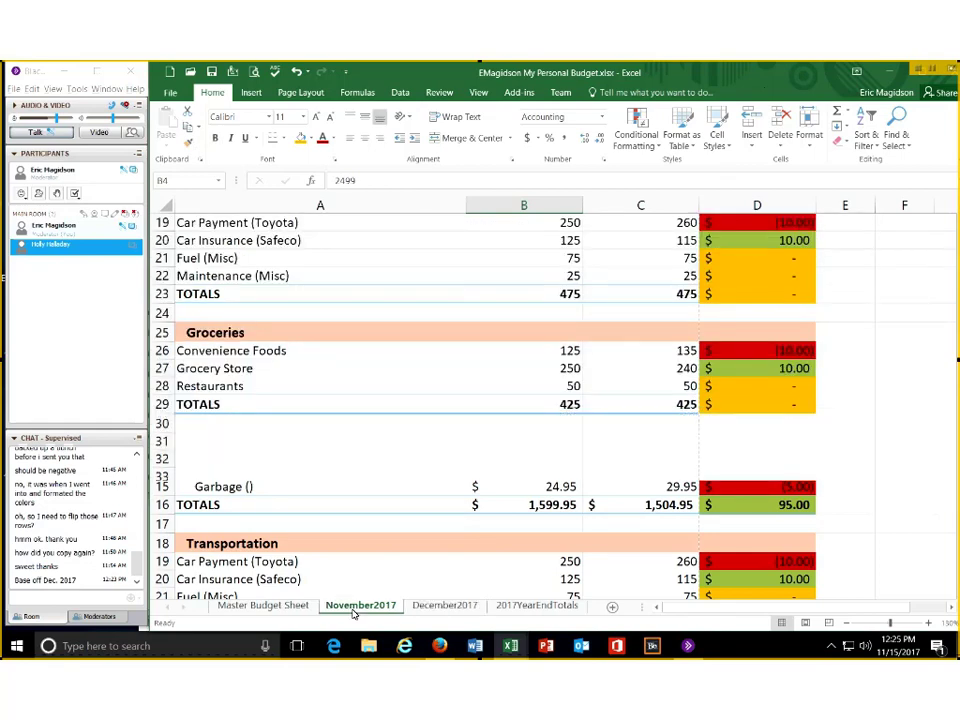
click(428, 615)
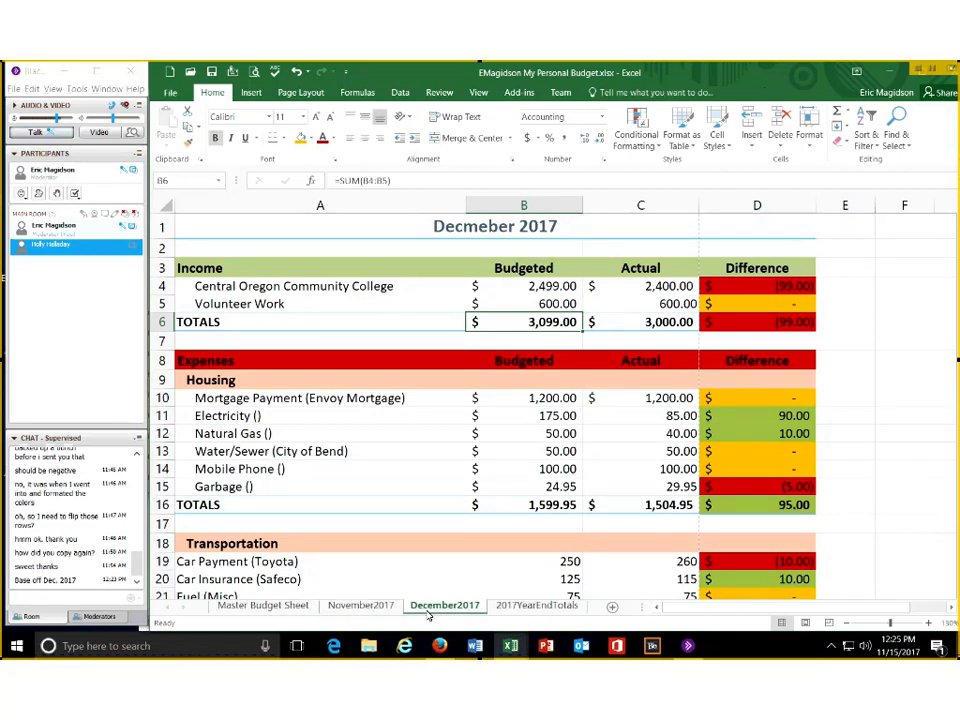
Examine the formulas shown in all cells of the 2017YearEndTotals sheet, and switch the display back to values
click(534, 607)
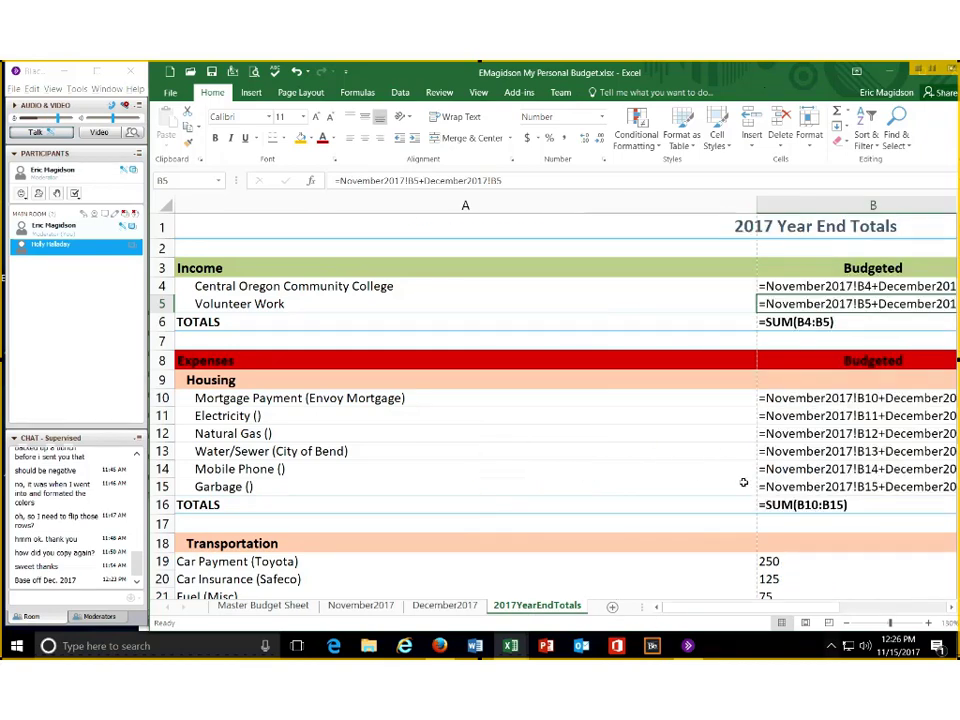
scroll(743, 483, down, 4)
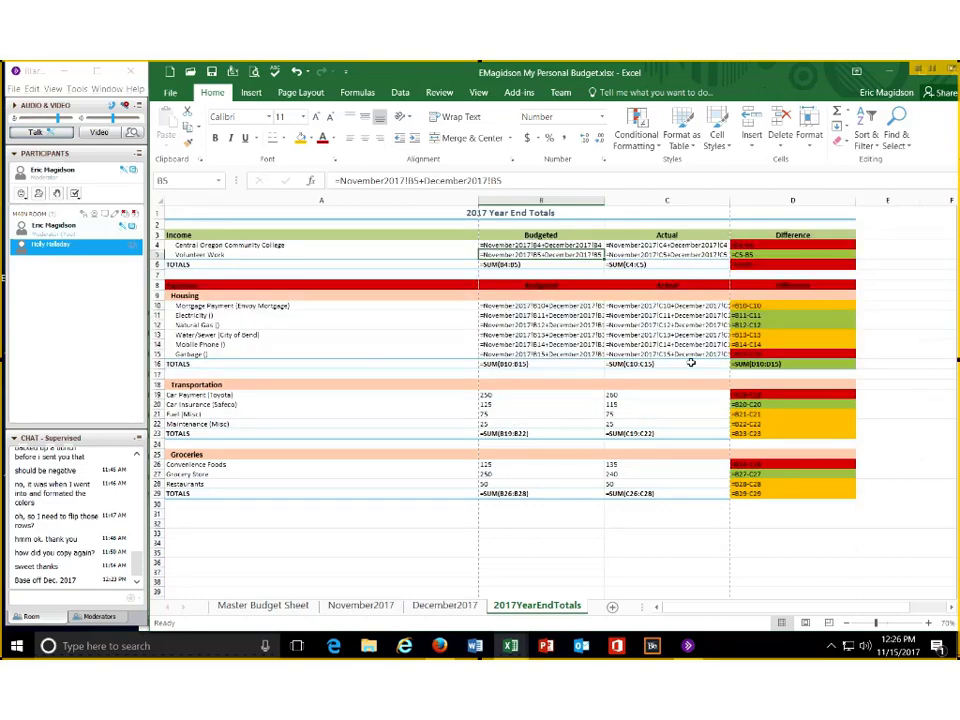
key(ctrl+grave)
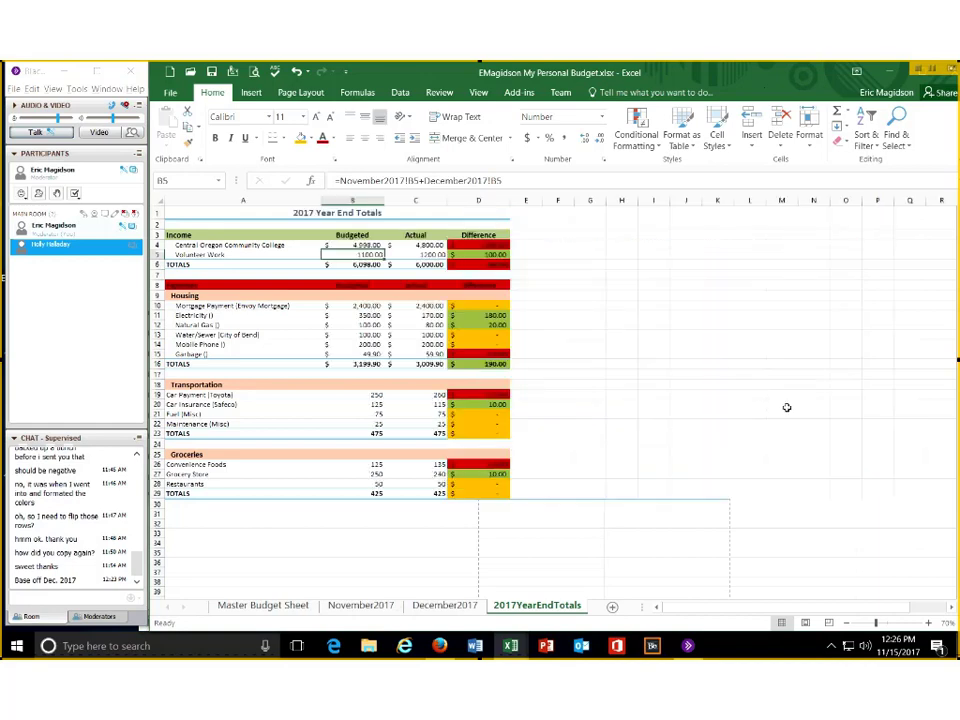
scroll(786, 407, up, 3)
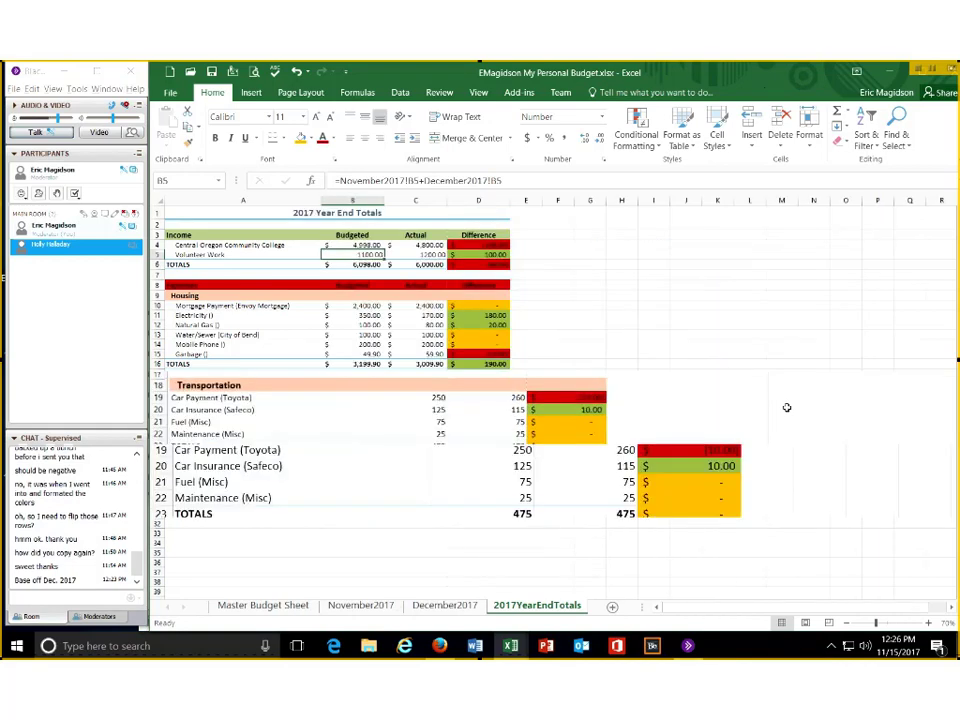
scroll(786, 407, down, 1)
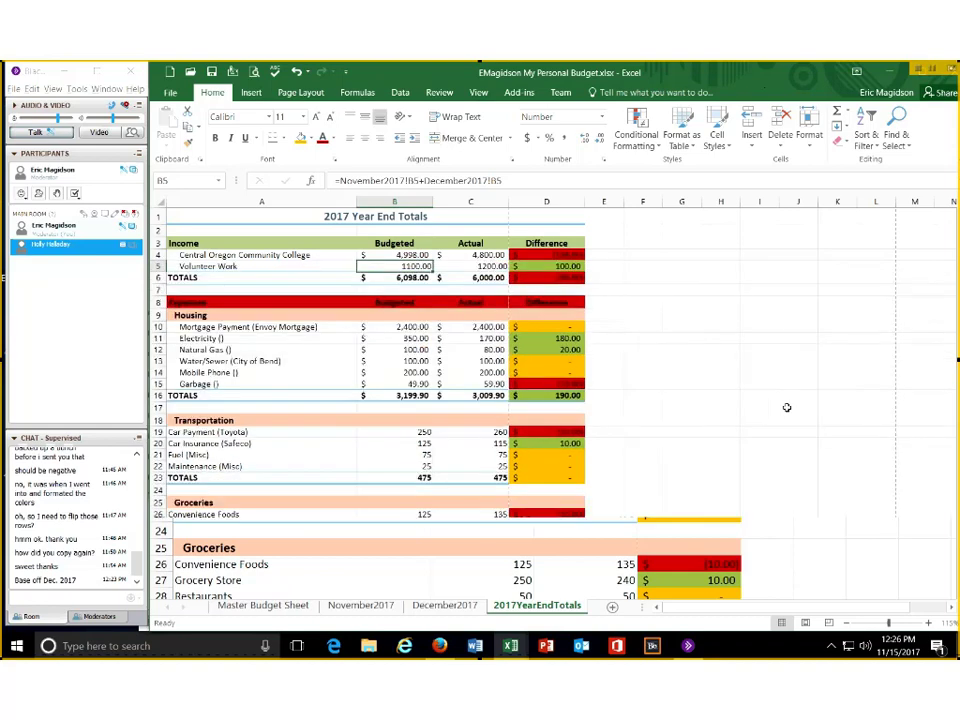